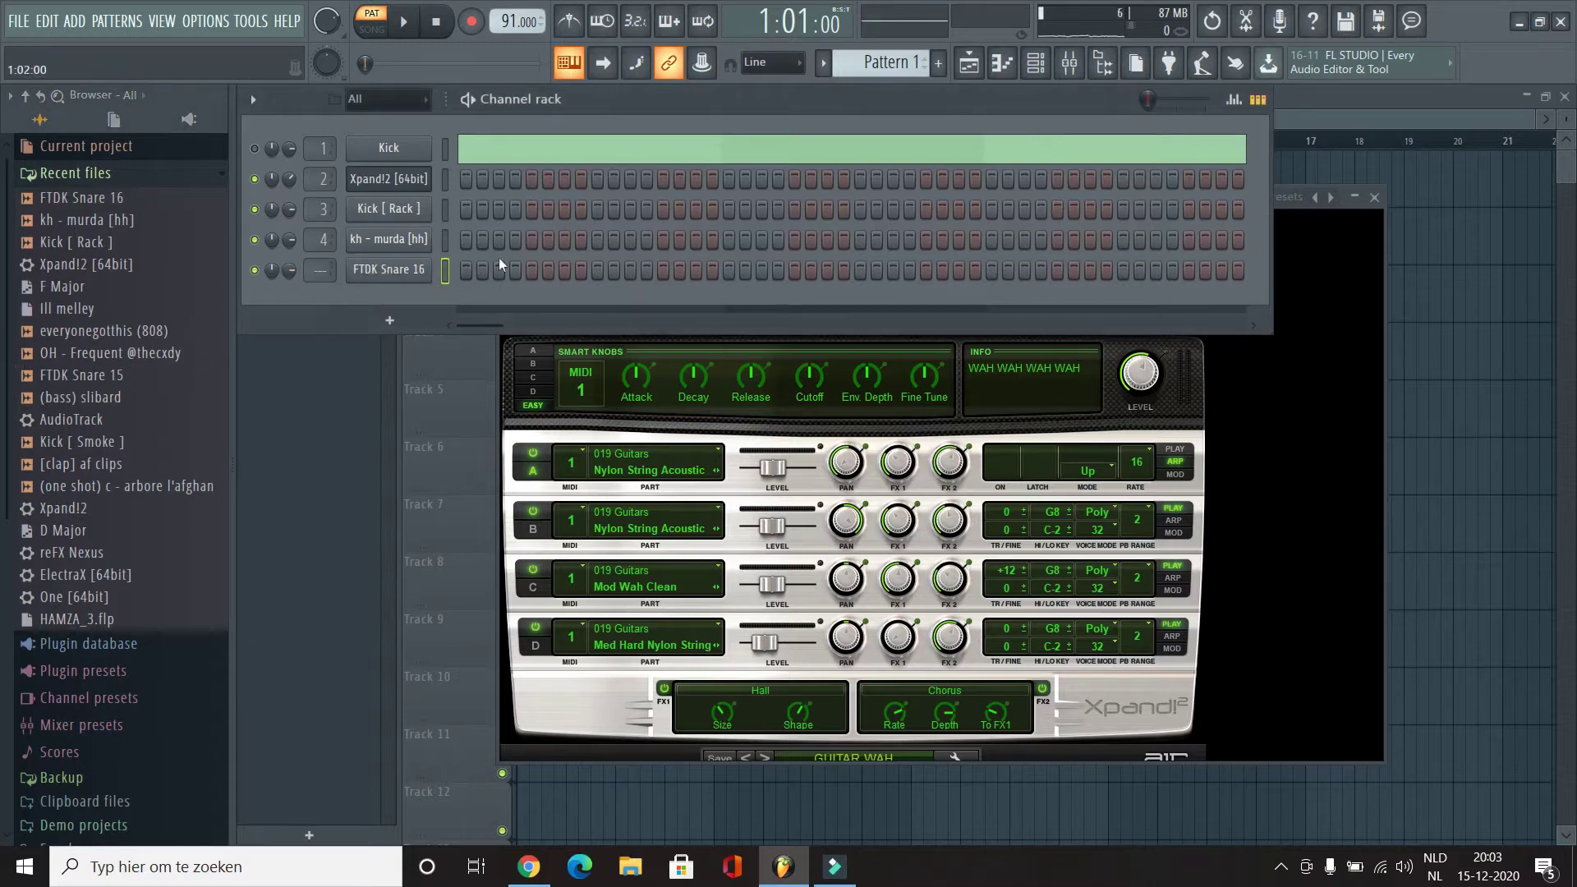
Step: Place FTDK Snare 16 hits on steps 5, 13, 21, 29, 37 and 45 of Pattern 1
click(532, 271)
click(663, 271)
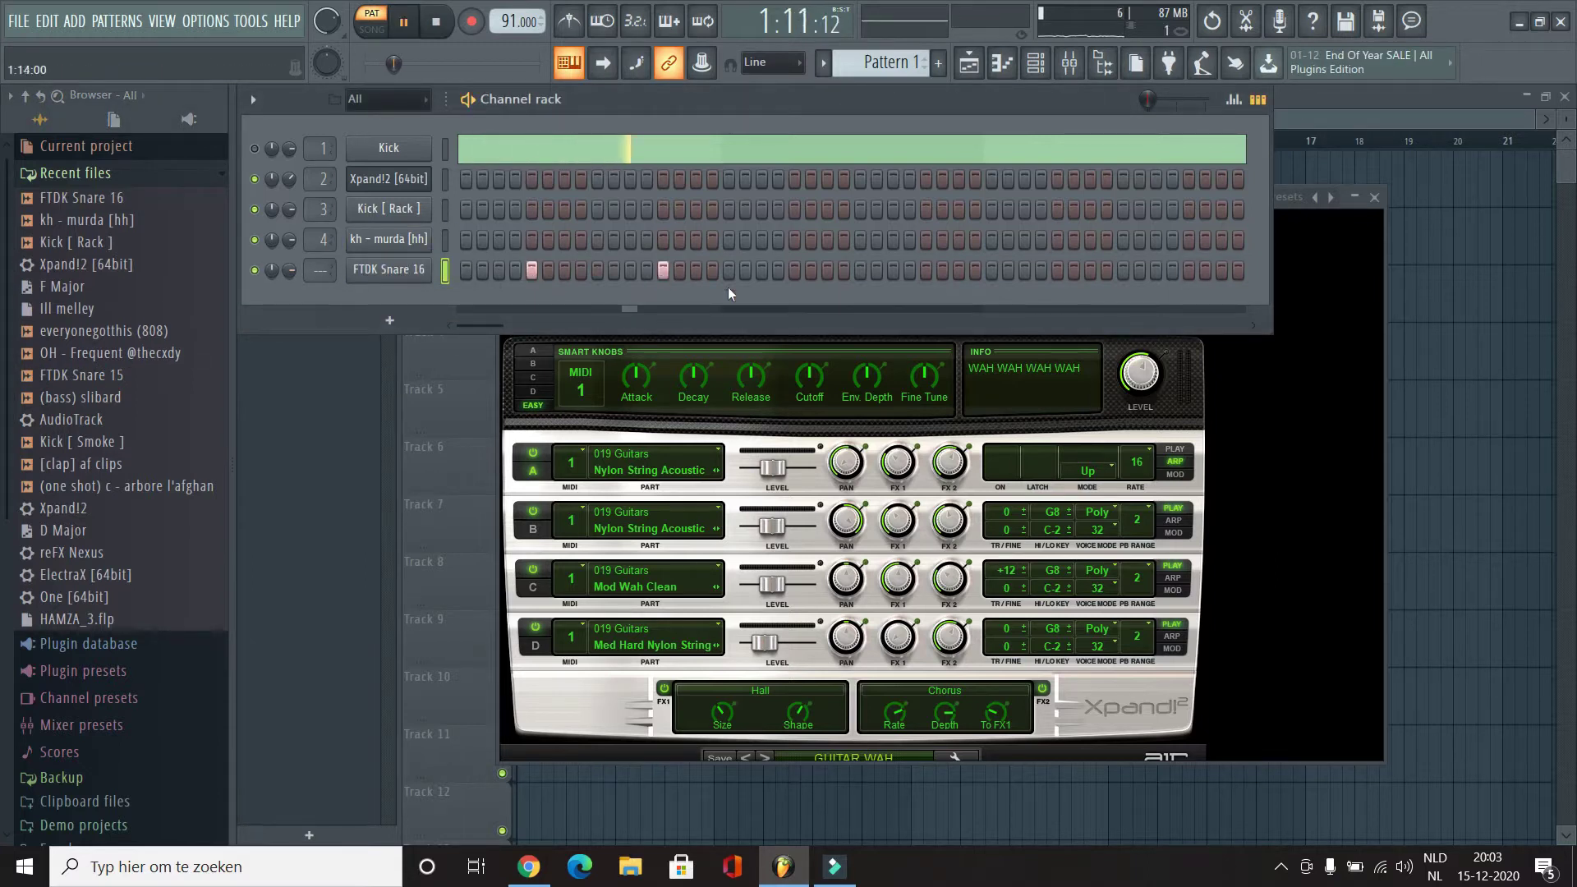
click(1057, 271)
click(1187, 272)
Step: Place Kick [ Rack ] hits on steps 1, 4, 11, 17 and 20, listening to the pattern along the way
click(466, 209)
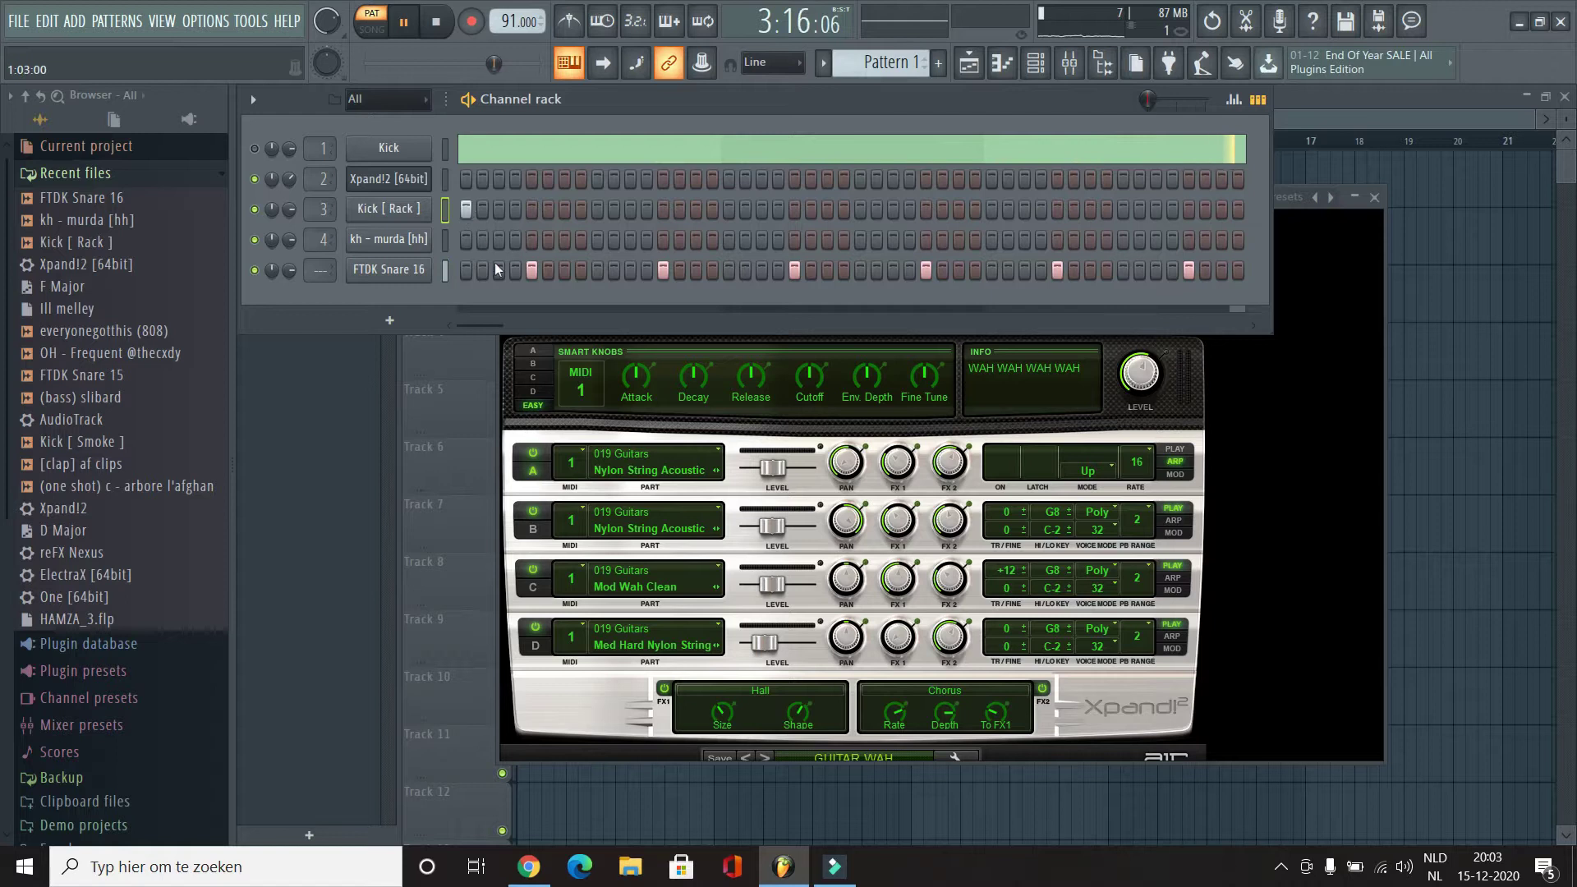
key(space)
click(515, 210)
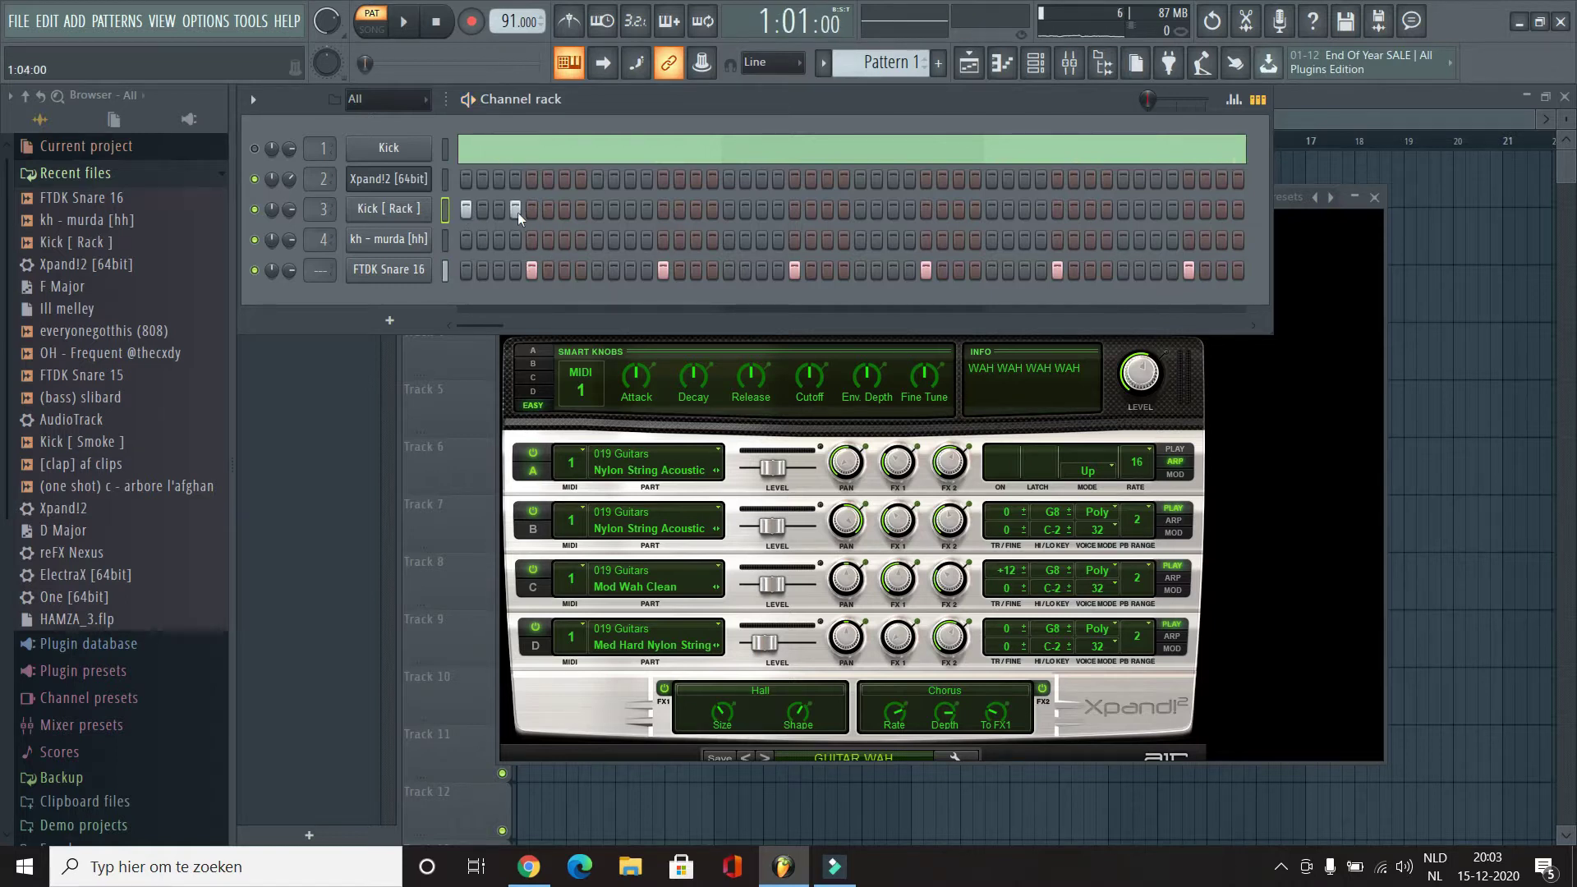
key(space)
key(space)
key(space)
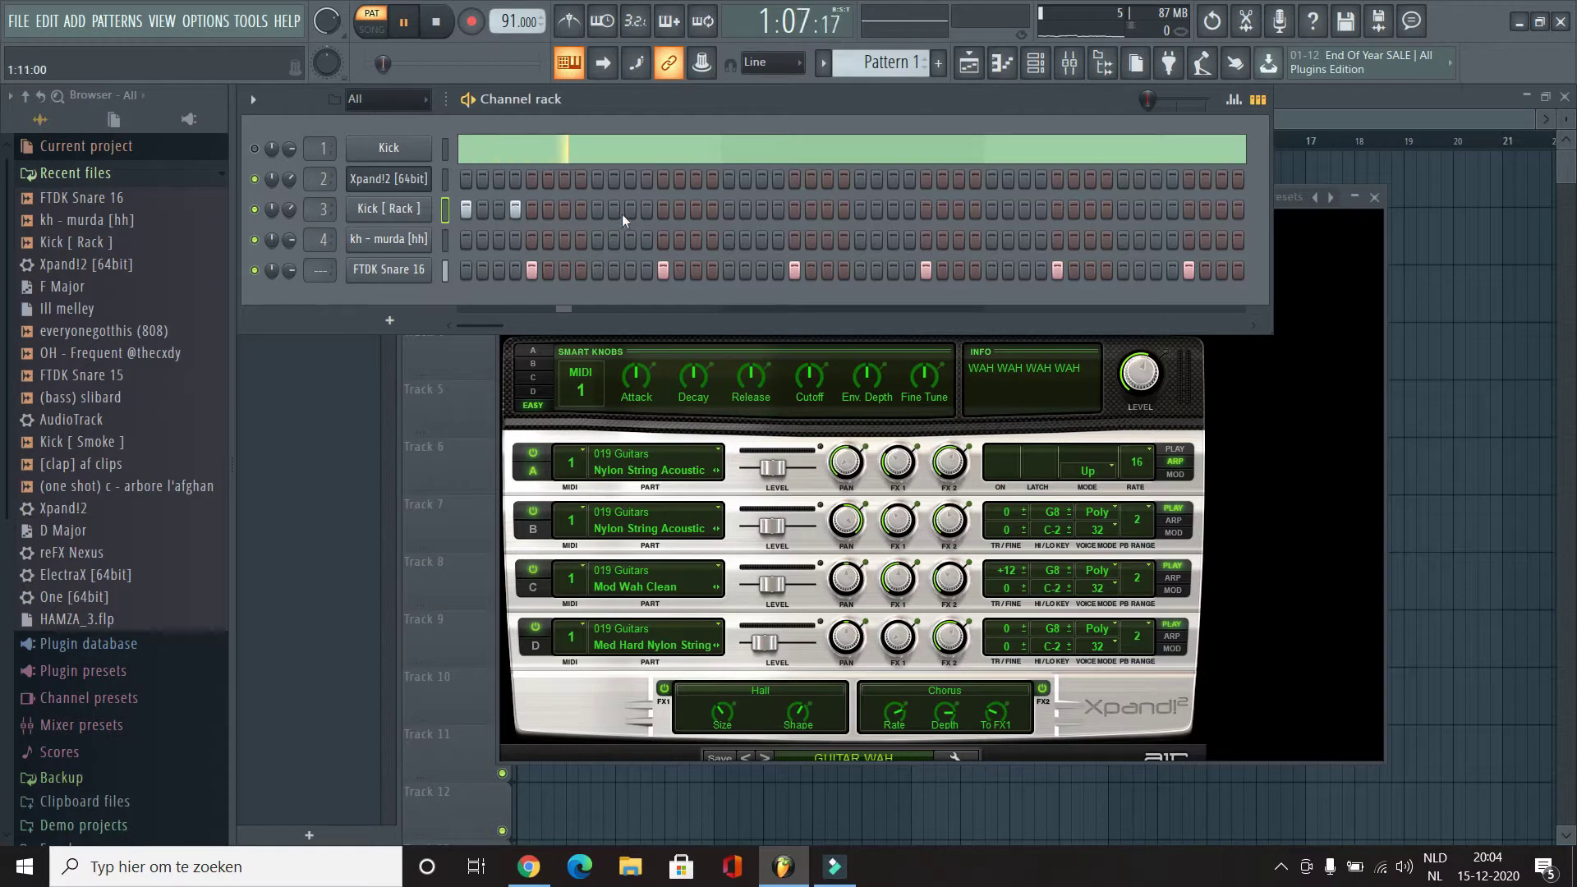
click(729, 210)
click(778, 210)
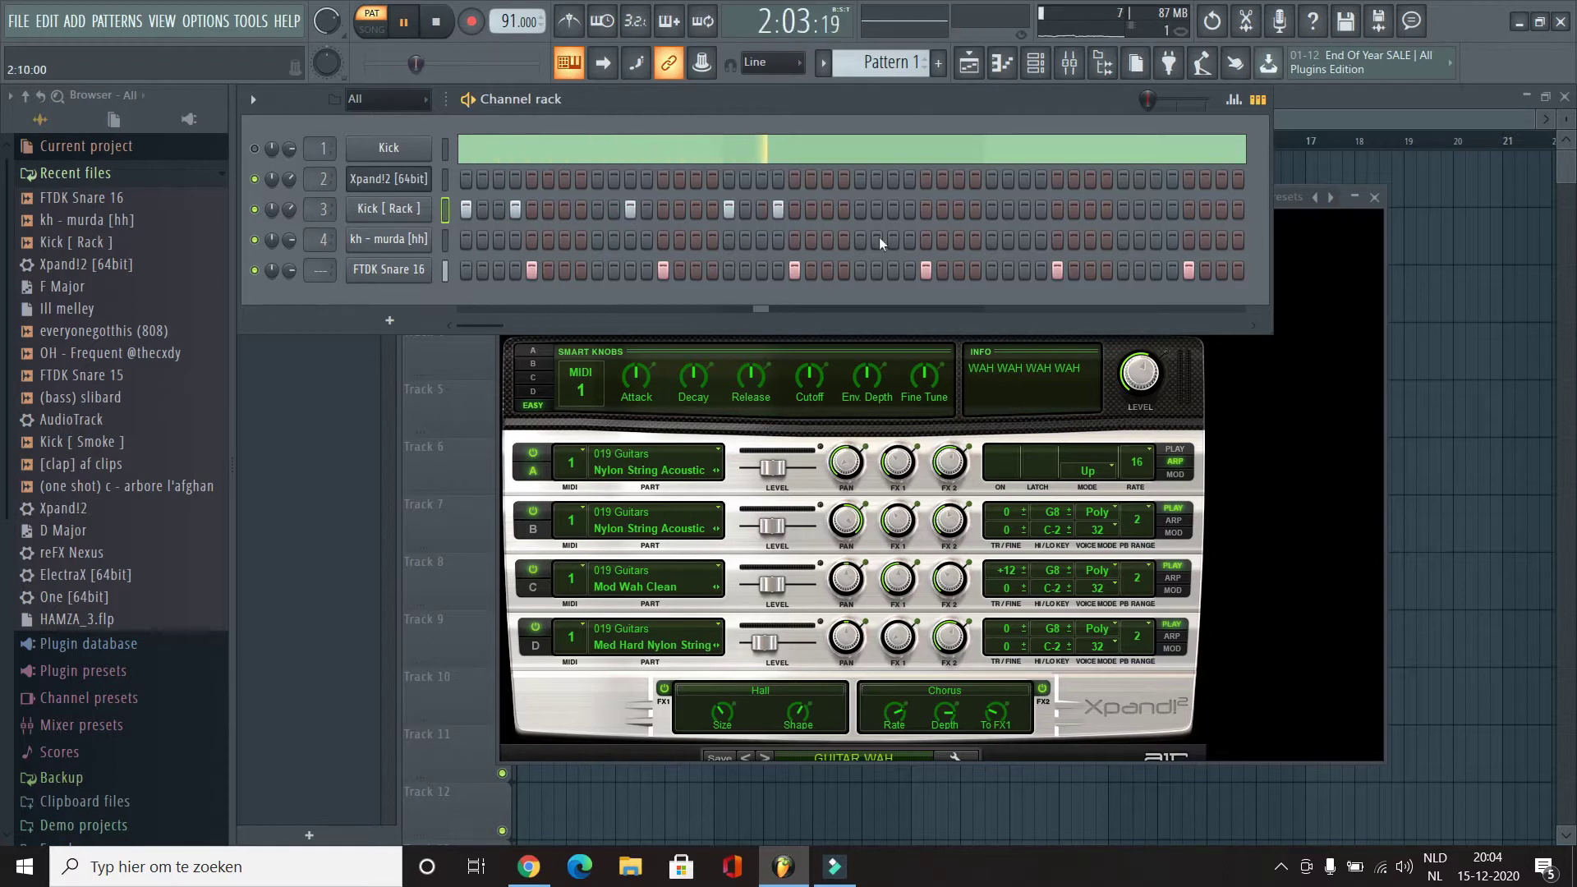
Step: Continue the Kick [ Rack ] pattern with hits on steps 27, 30, 33, 36 and 43
click(892, 209)
click(959, 210)
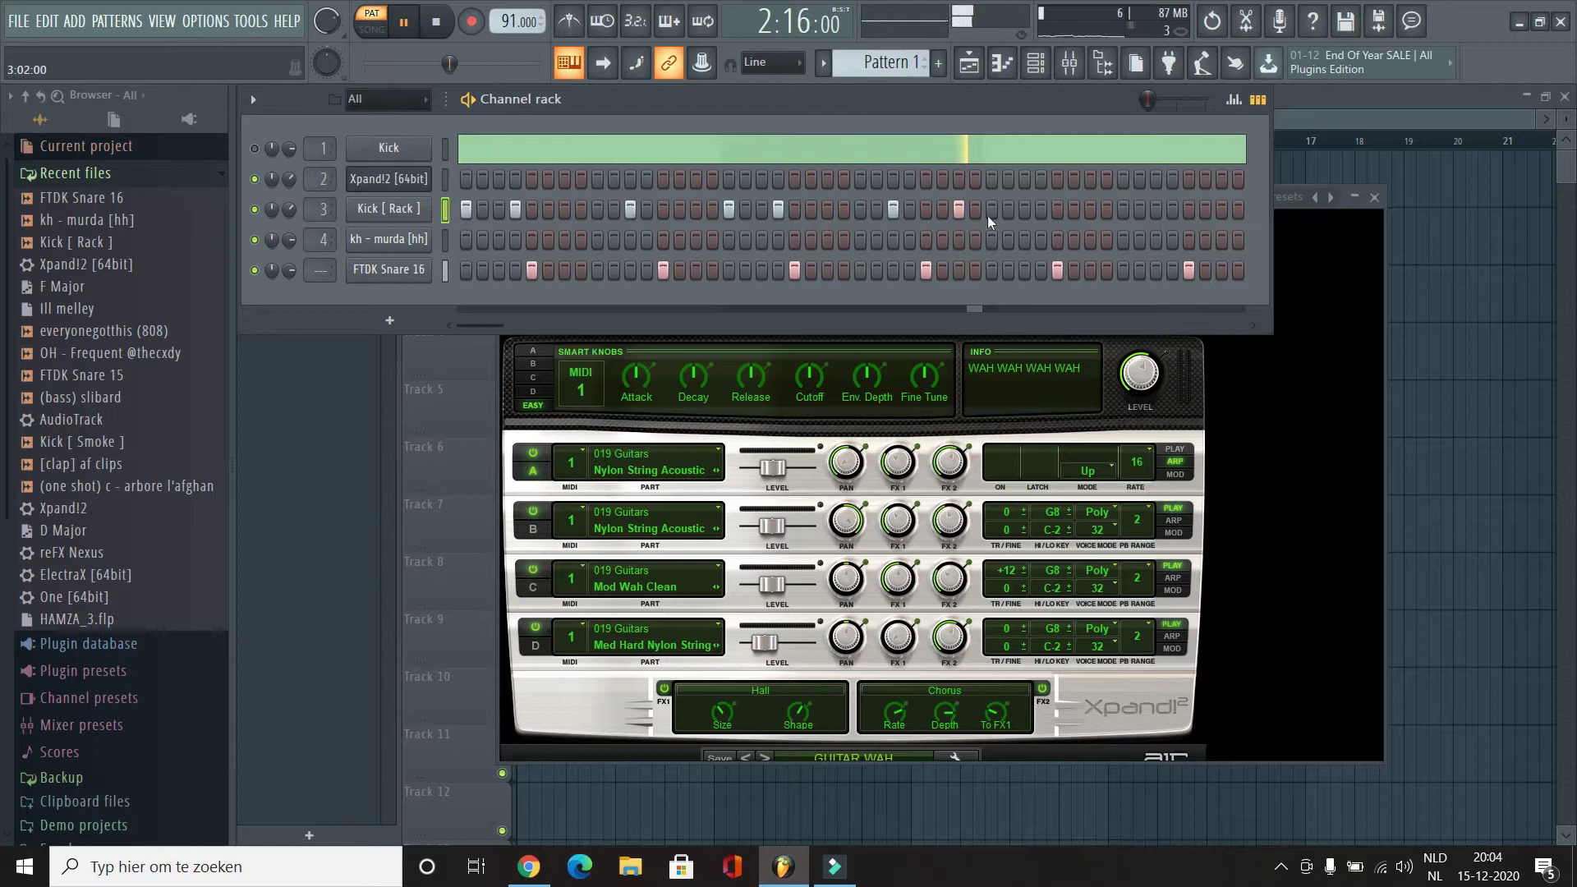
click(943, 209)
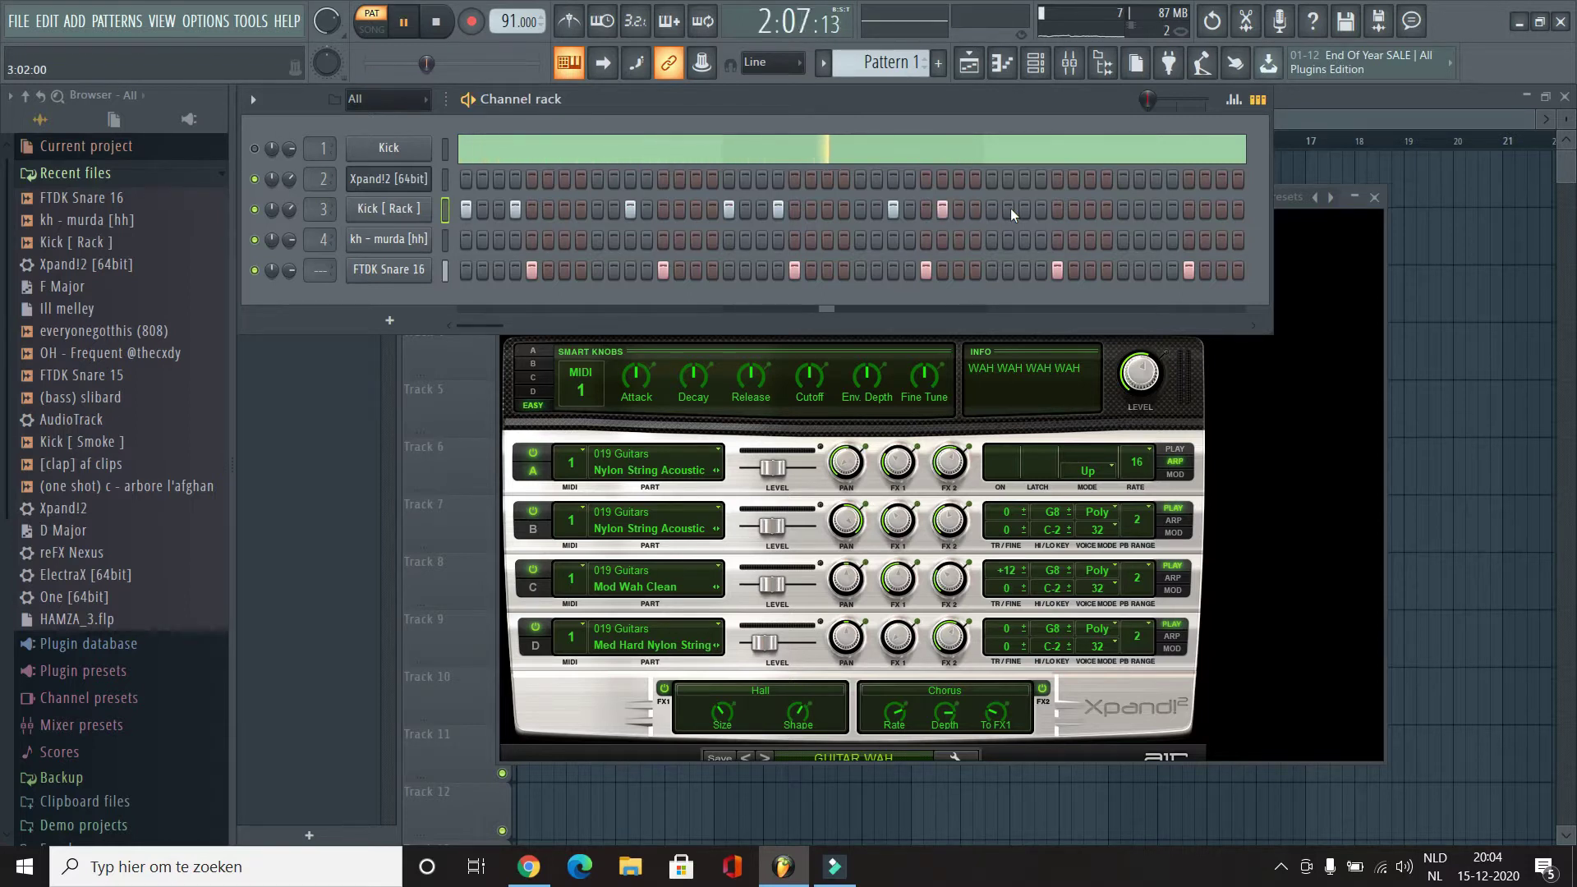
click(991, 210)
click(1041, 210)
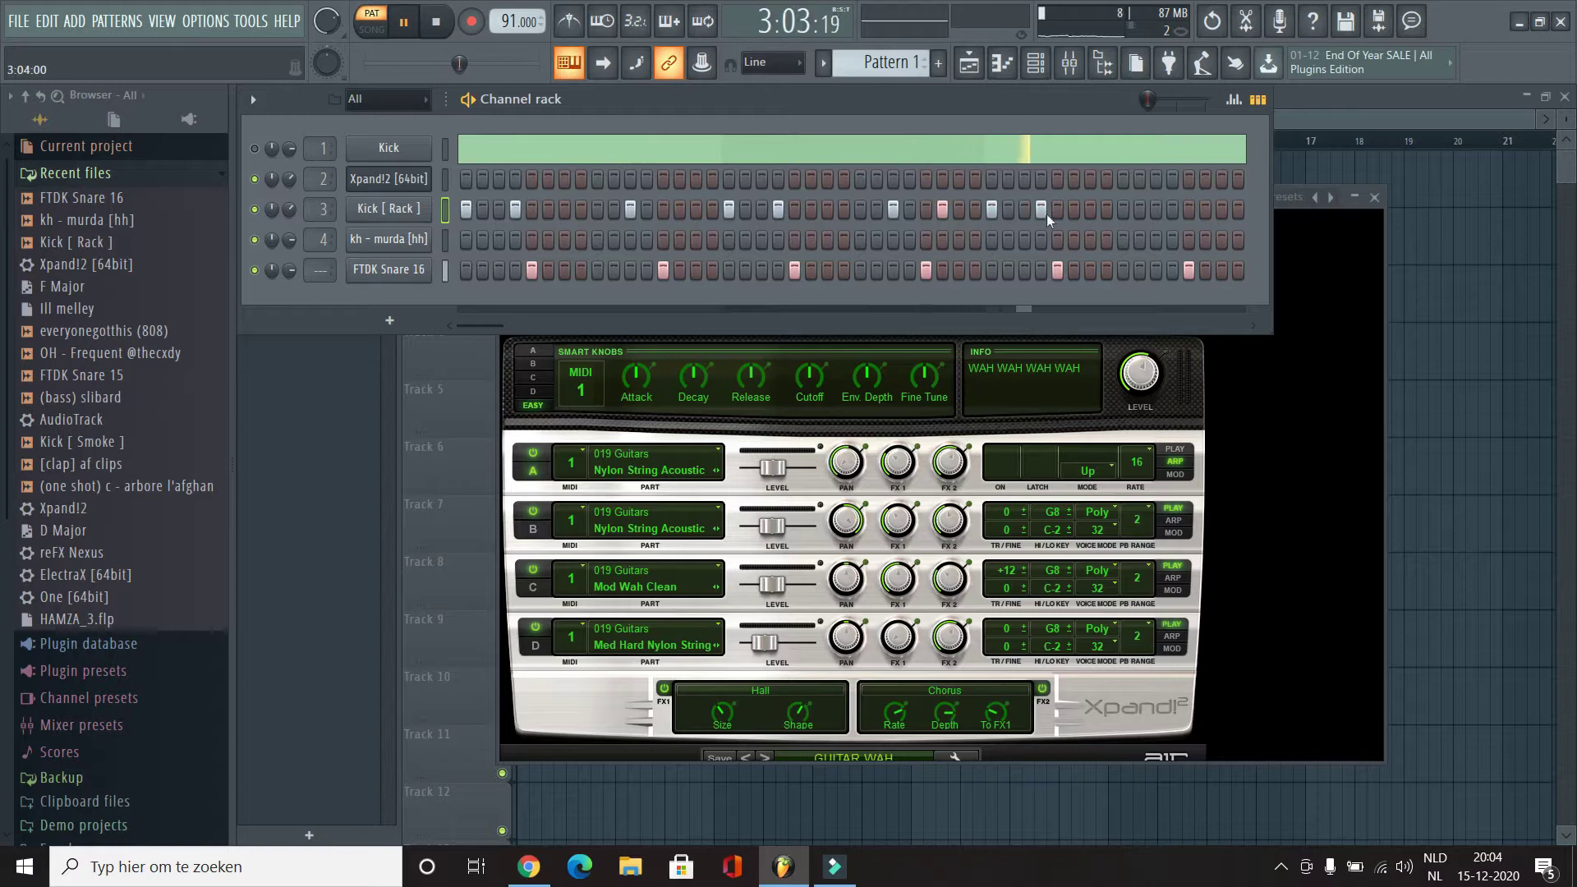
click(1156, 210)
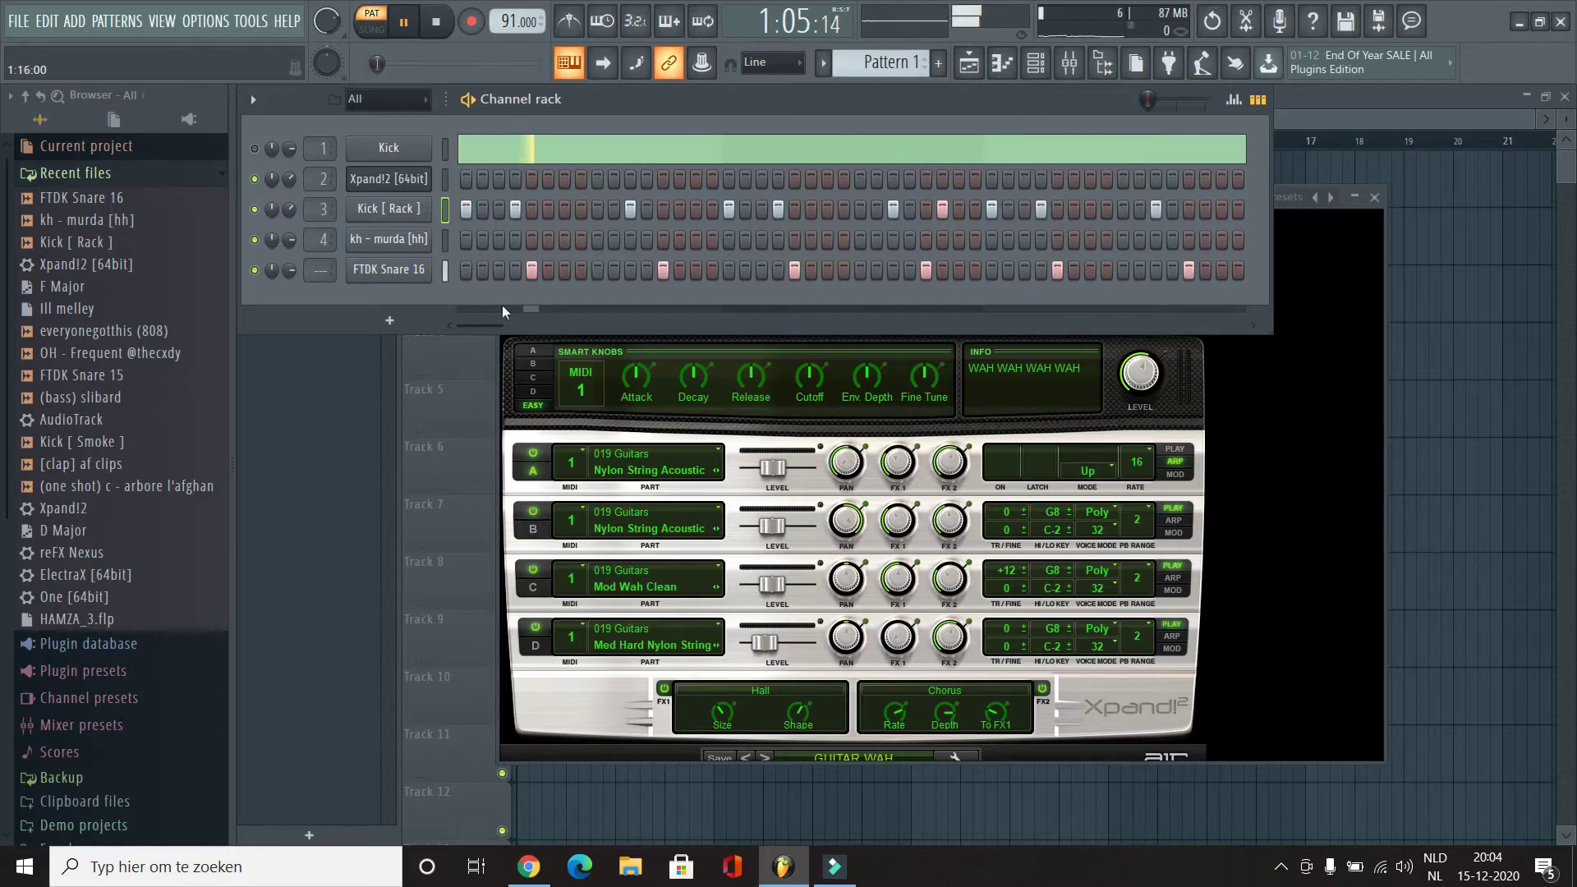
Step: Fill the kh - murda [hh] channel on every second step and add an extra hit on step 4
right_click(348, 234)
click(645, 201)
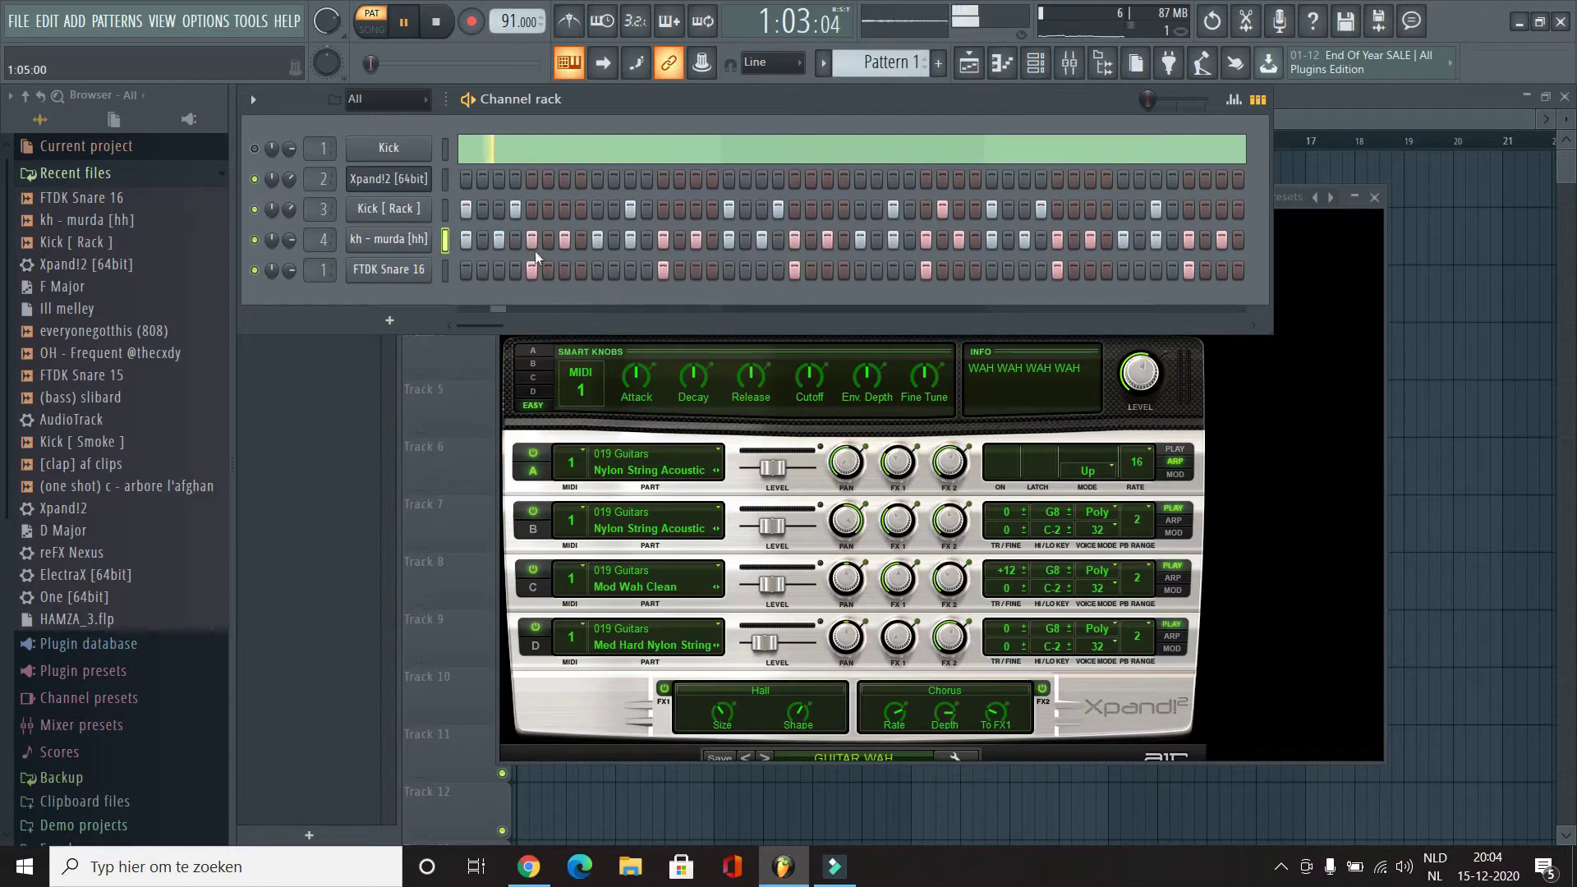
click(515, 240)
key(space)
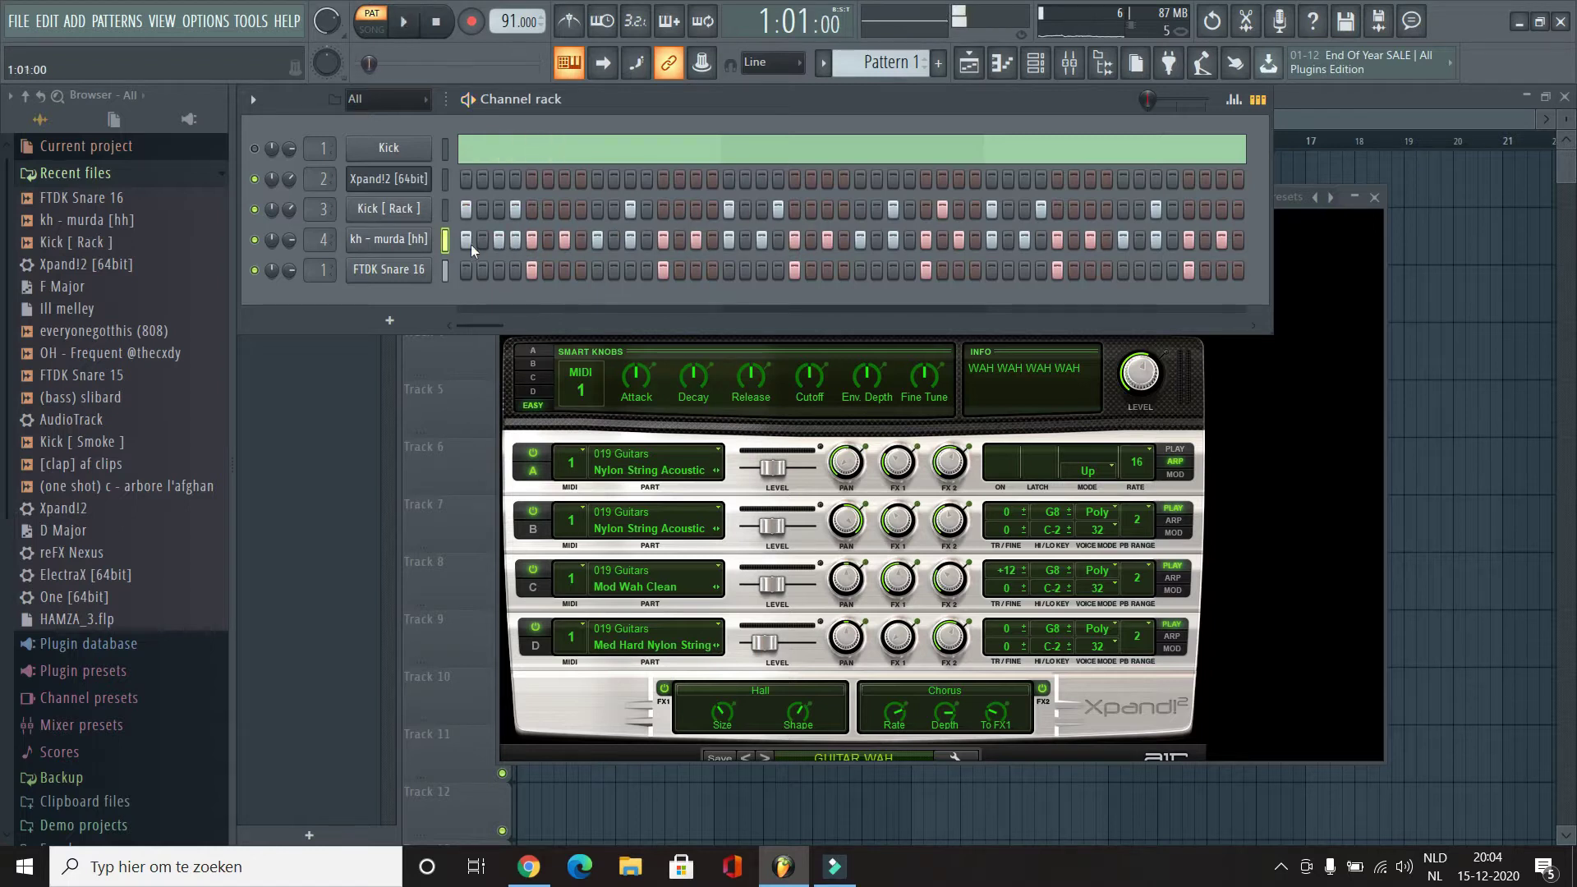
click(646, 240)
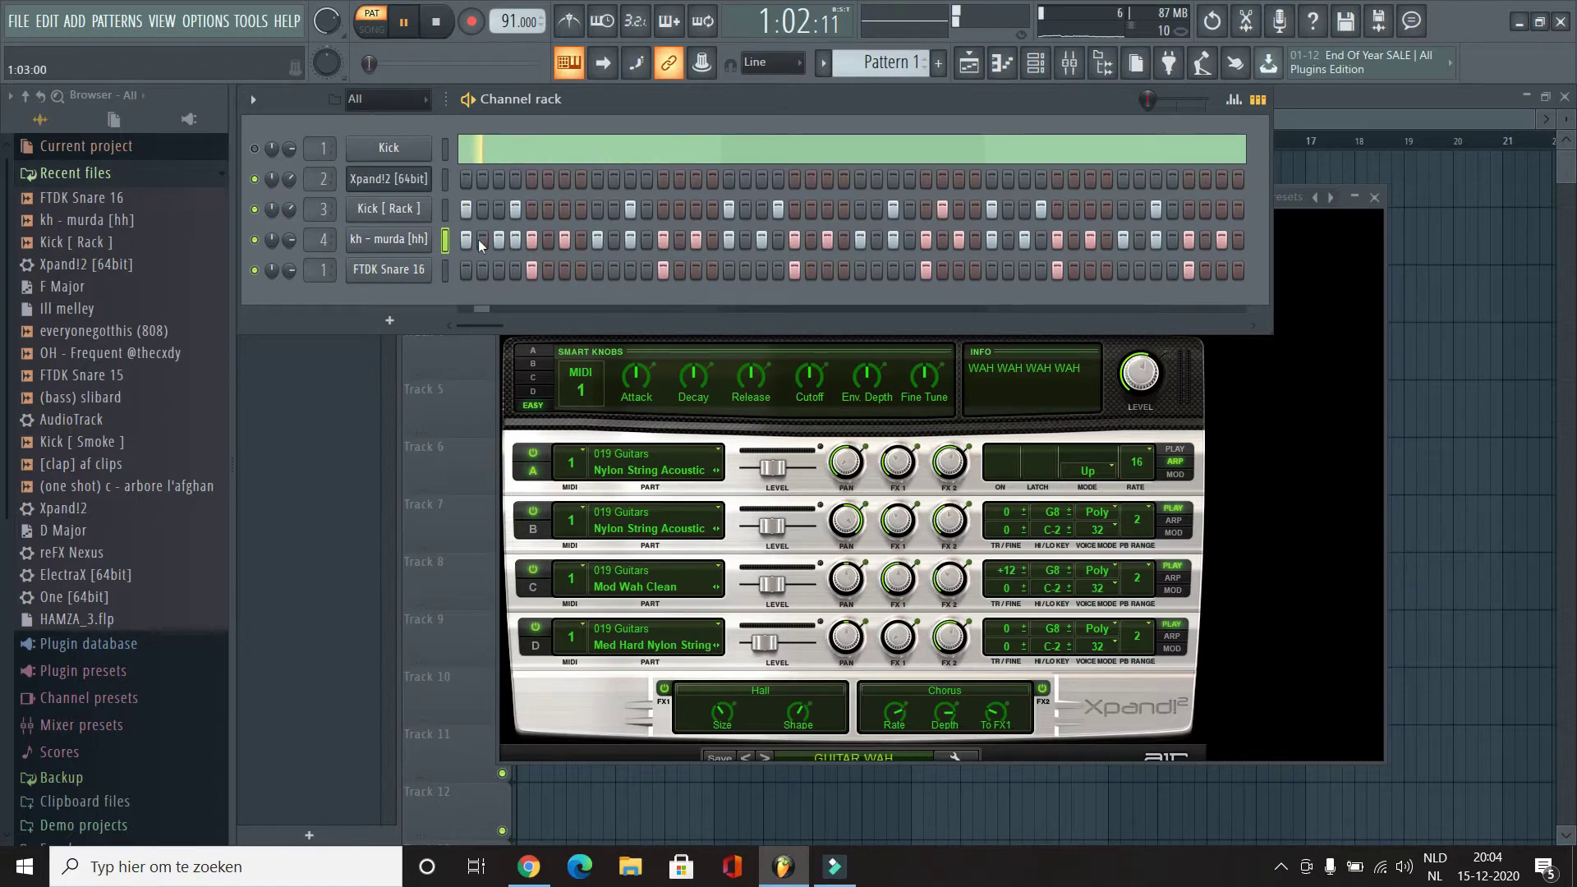
key(space)
Step: Open the kh - murda [hh] hi-hat pattern in the piano roll
right_click(417, 239)
click(466, 244)
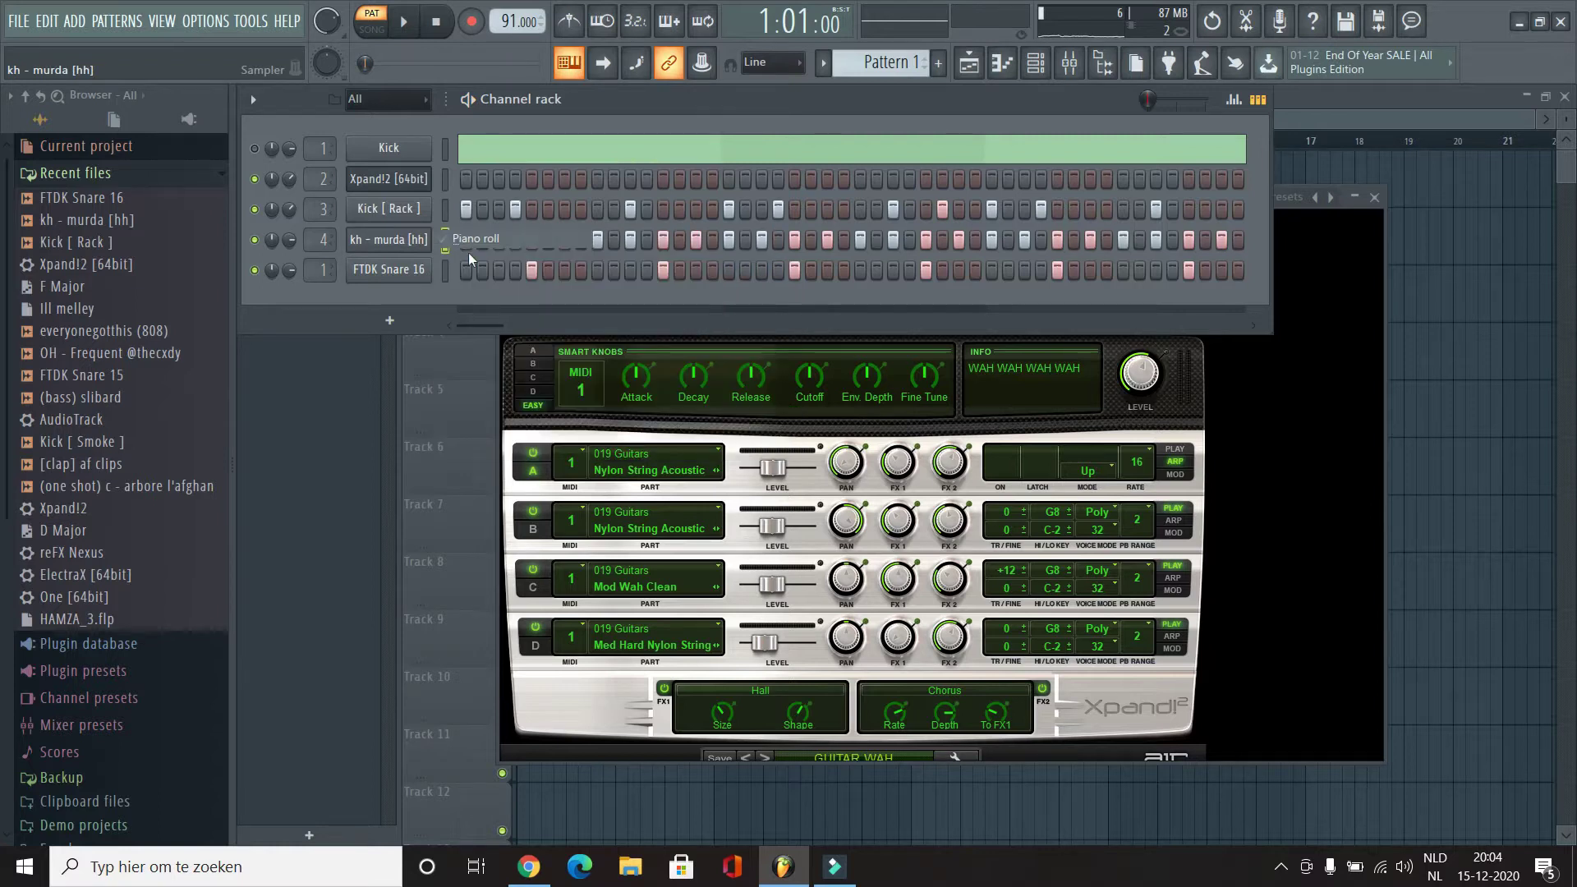
key(space)
key(space)
key(space)
click(461, 75)
key(space)
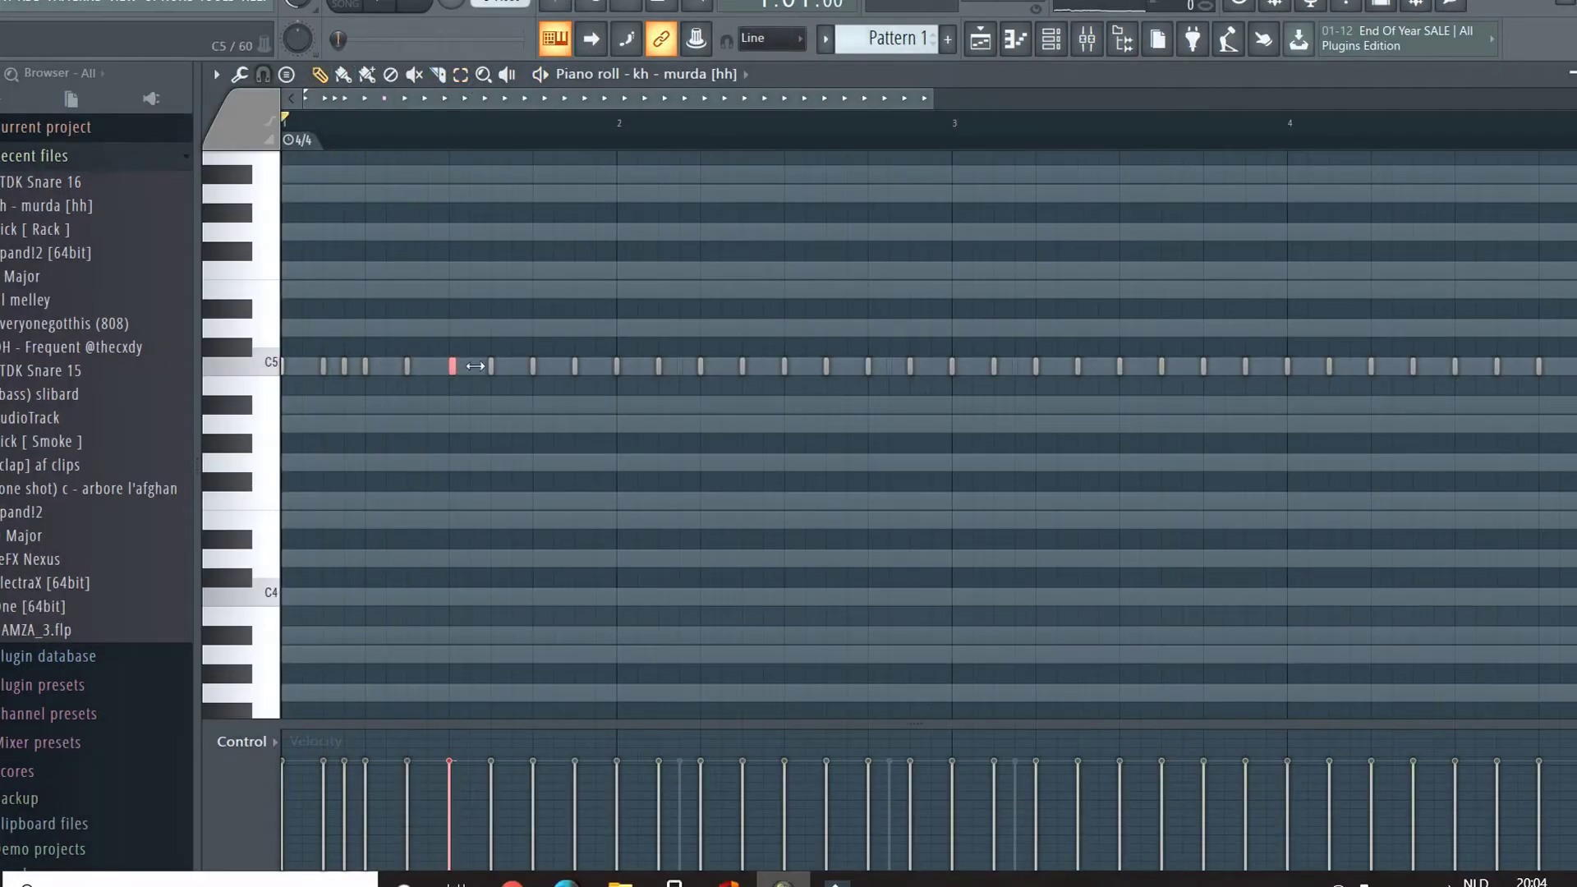
Step: Lengthen the hi-hat note at step 9 of bar 1 to two steps and chop it into a fast roll
drag(454, 362, 497, 364)
key(alt+a)
key(space)
drag(637, 251, 808, 243)
key(space)
key(space)
click(940, 547)
key(space)
Step: Lengthen and chop the hi-hat note at step 9 of bar 2 into a fast roll pitched down to B4
drag(787, 368, 829, 368)
key(alt+a)
key(space)
drag(803, 229, 1127, 230)
click(1259, 549)
key(shift+Down)
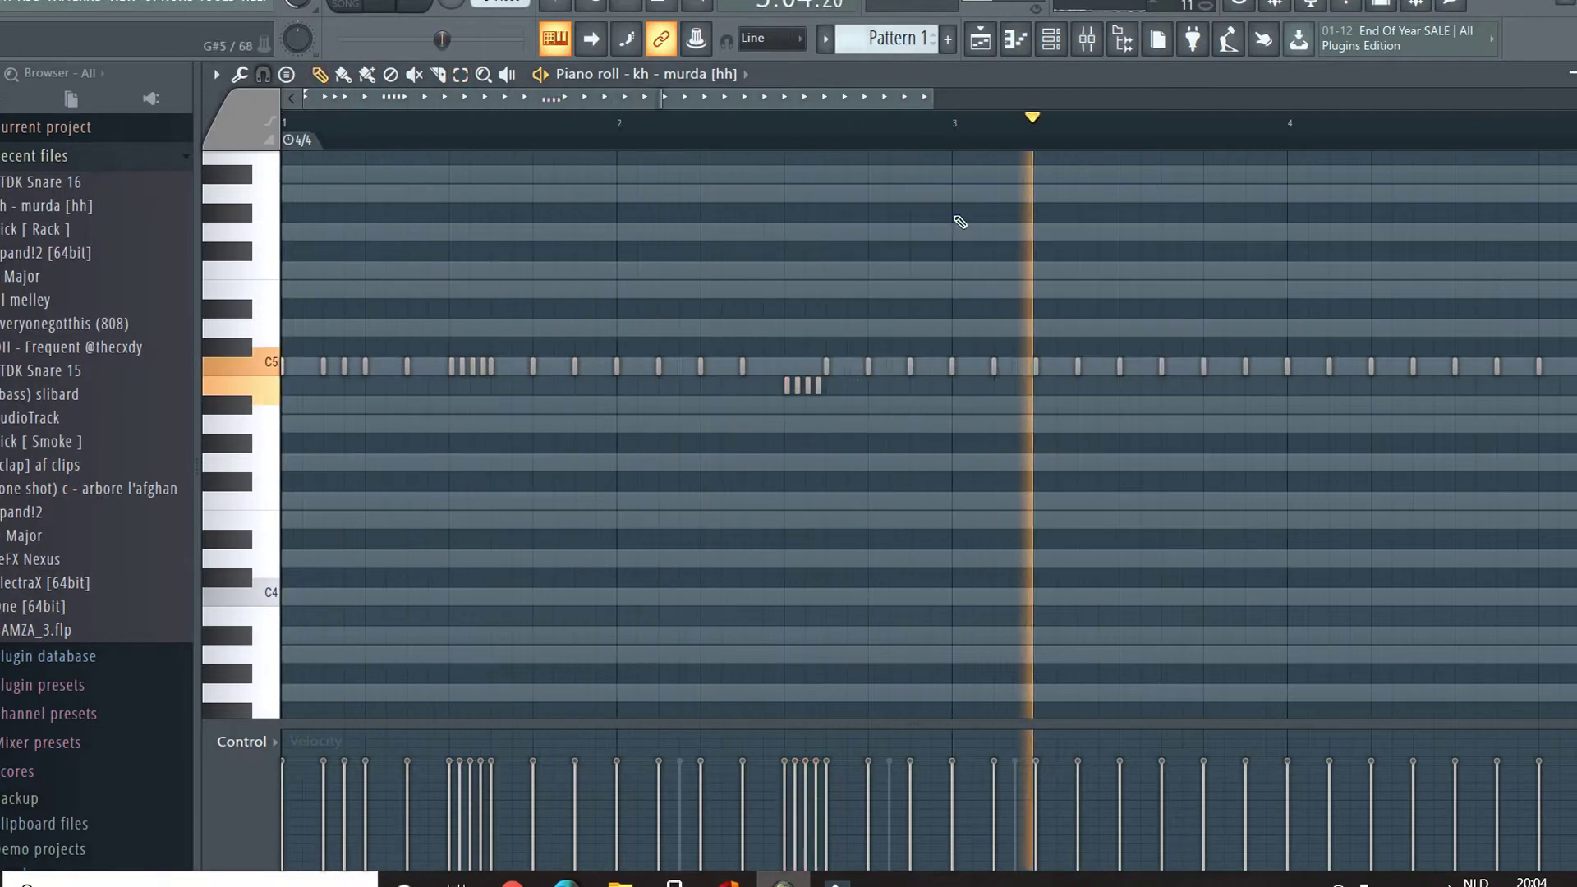
Step: Delete the hi-hat notes in bars 3 and 4
drag(941, 234, 1557, 427)
key(Delete)
key(space)
key(space)
scroll(1352, 387, down, 1)
right_click(1258, 367)
Step: Duplicate the hi-hat notes of bars 1 and 2 into bars 3 and 4
key(space)
drag(845, 259, 219, 472)
key(ctrl+b)
key(space)
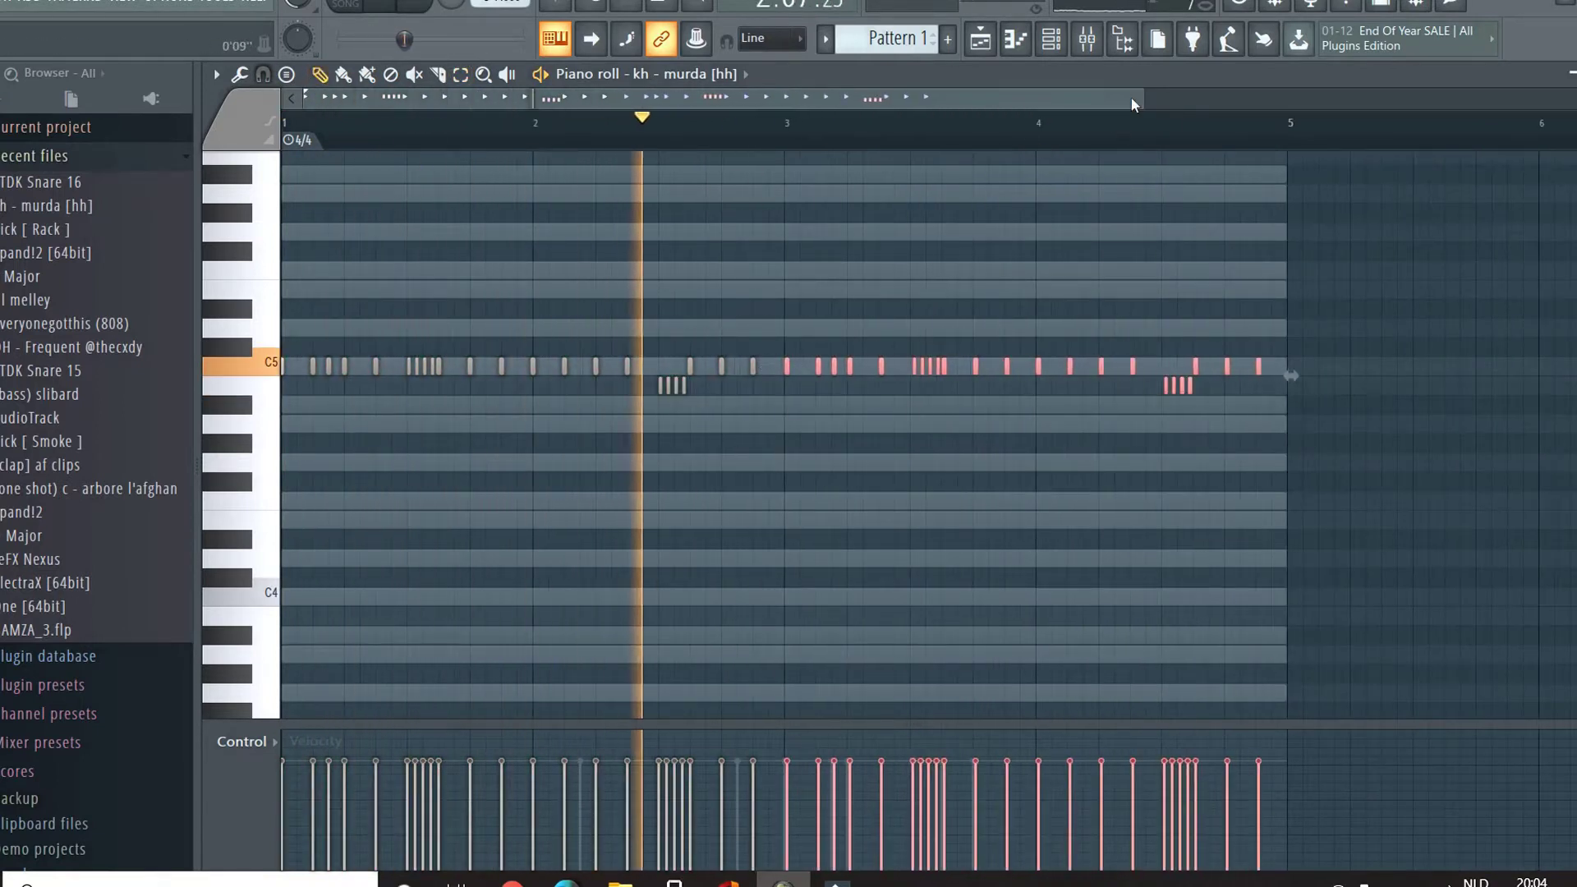
Step: Bring up the channel rack and widen it to show all 64 steps
scroll(1119, 127, up, 3)
key(F6)
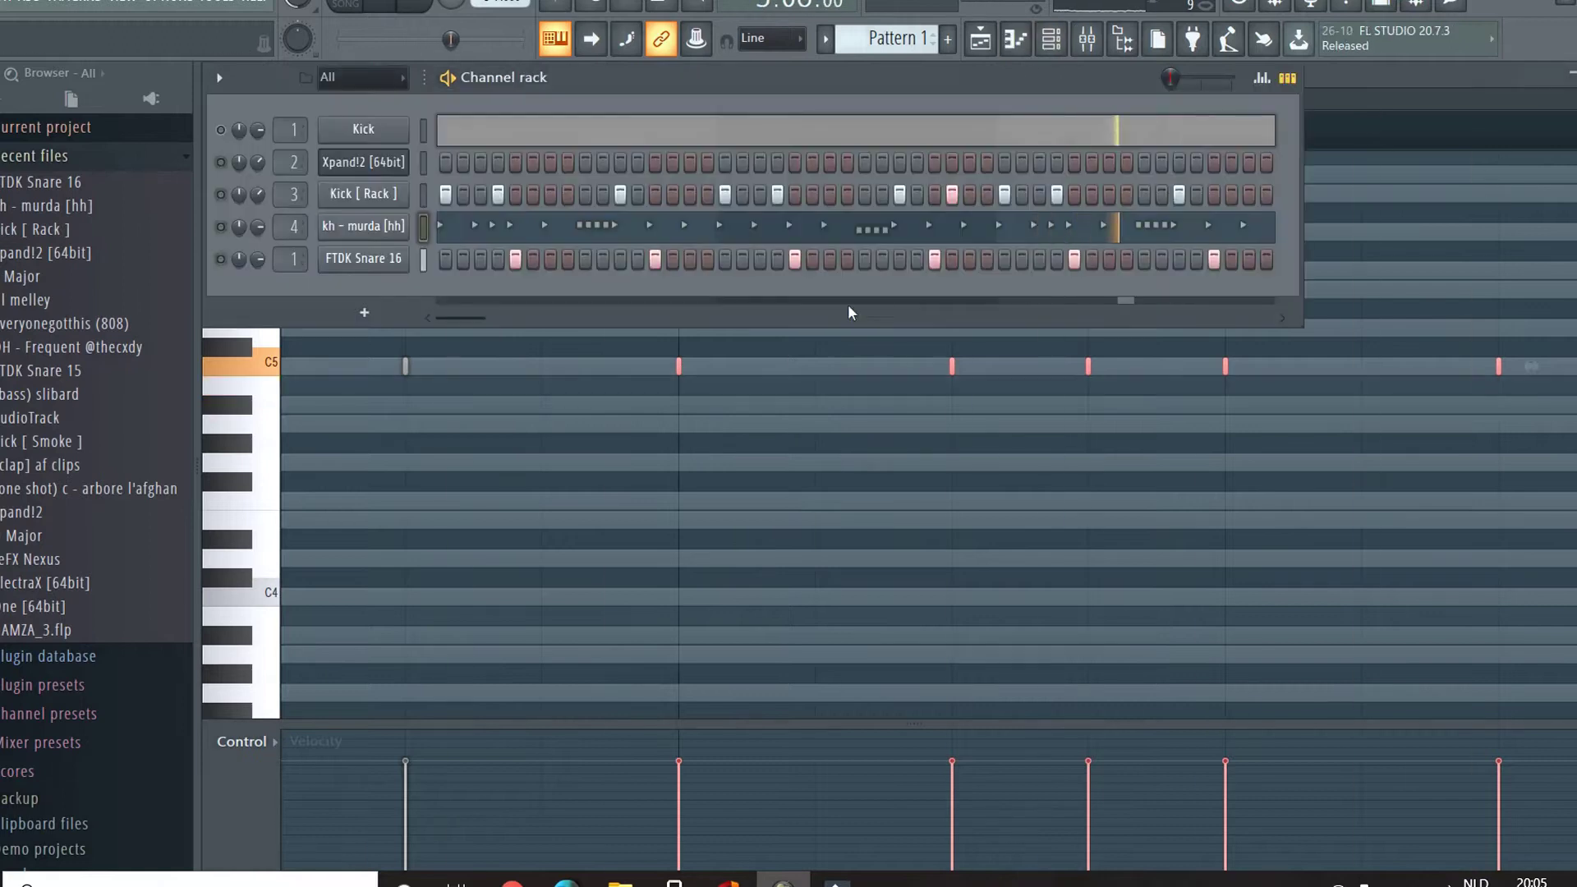
drag(1303, 177, 1570, 171)
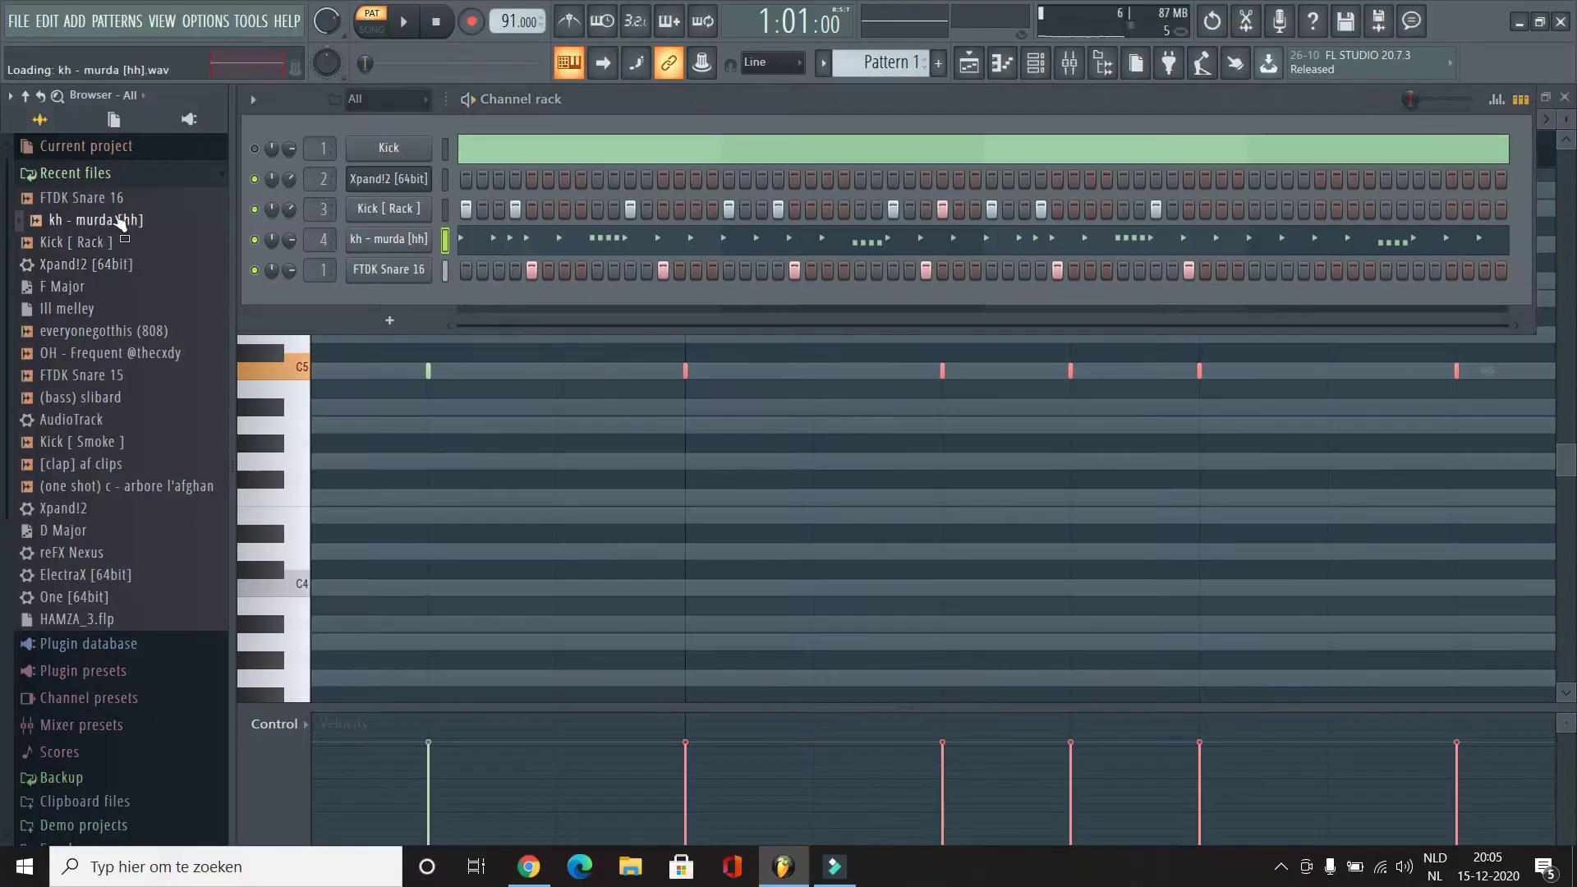
Step: Browse the sample folders and audition samples for an 808 bass sound
click(128, 333)
scroll(131, 345, down, 8)
click(131, 344)
scroll(133, 345, down, 2)
click(123, 248)
click(127, 358)
click(128, 422)
click(129, 367)
scroll(129, 328, down, 7)
click(134, 499)
scroll(134, 390, down, 4)
click(130, 302)
click(135, 361)
scroll(136, 423, down, 2)
click(141, 507)
scroll(145, 498, down, 3)
scroll(143, 494, down, 15)
click(142, 456)
scroll(141, 439, down, 4)
scroll(140, 434, up, 2)
Step: Add the 808 Heat 156 sample as a new channel and set its Cut and By groups to 2
drag(136, 413, 391, 311)
click(316, 208)
click(270, 209)
click(360, 209)
drag(301, 391, 302, 411)
Step: Copy the Kick [ Rack ] pattern onto the 808 Heat 156 channel and set that channel's volume to 61%
click(445, 209)
click(445, 301)
key(ctrl+v)
key(space)
drag(292, 302, 292, 322)
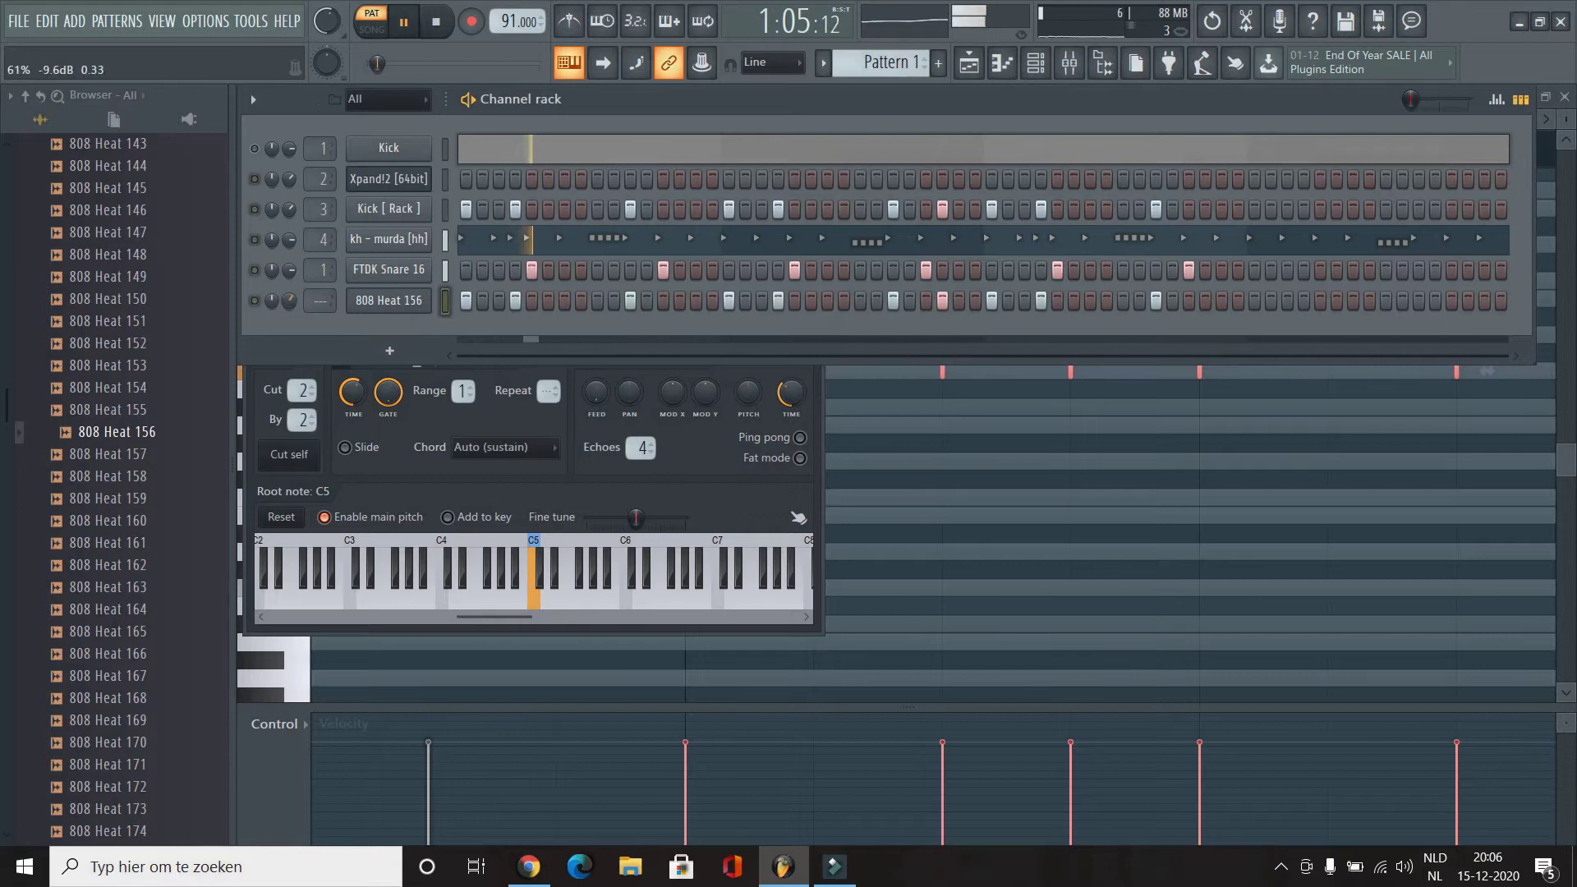
drag(334, 28, 334, 15)
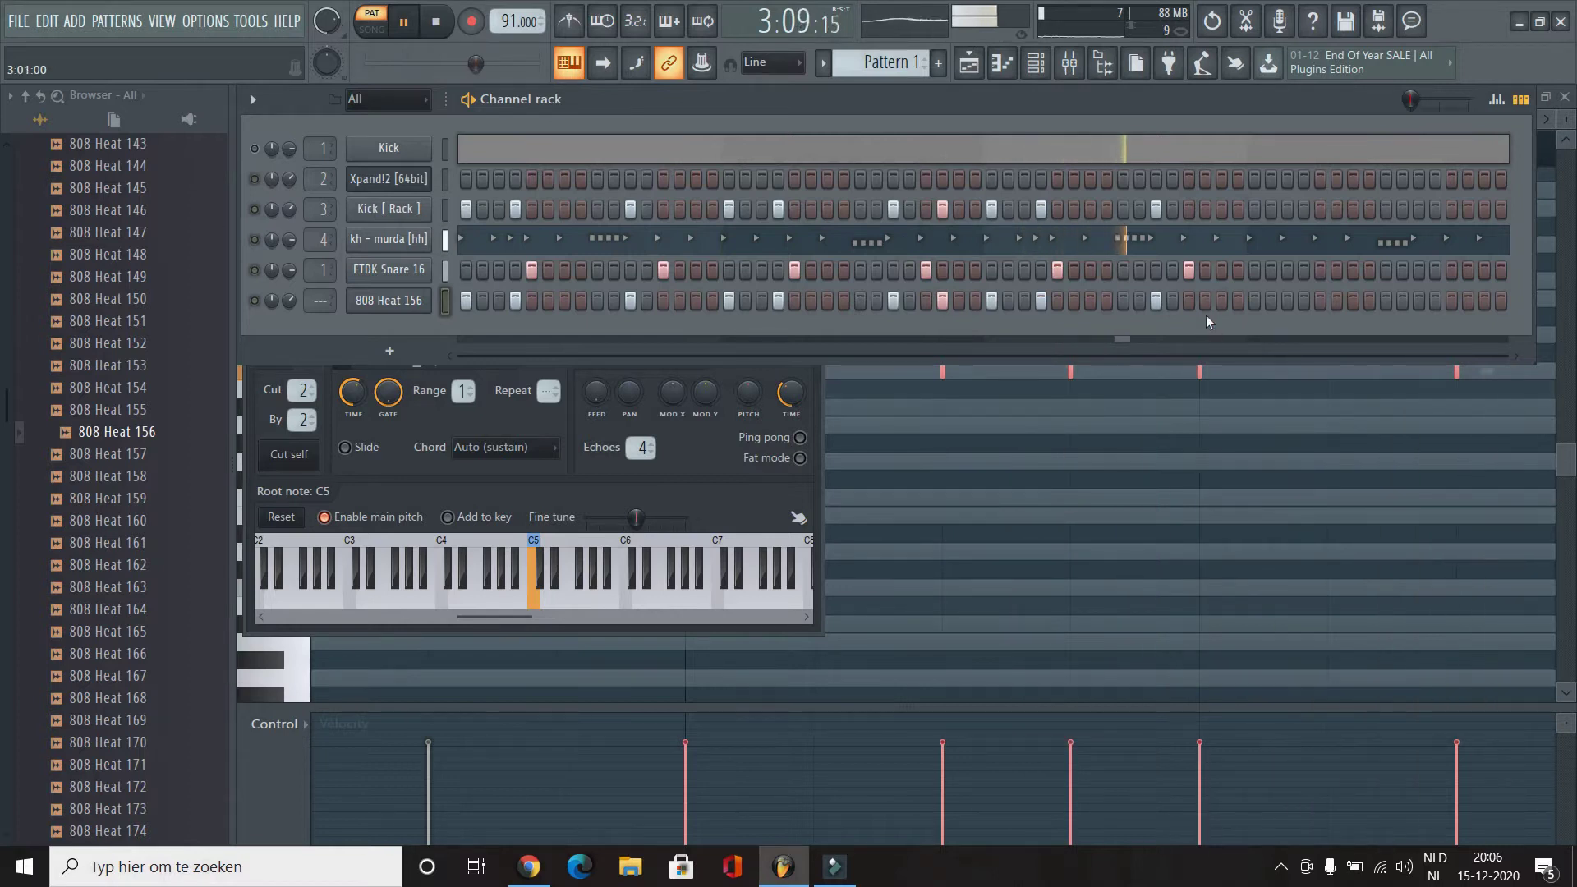
Step: Try extra kicks around steps 47 and 48, and set the tempo to 92 BPM while checking the beat
click(1239, 210)
click(1223, 210)
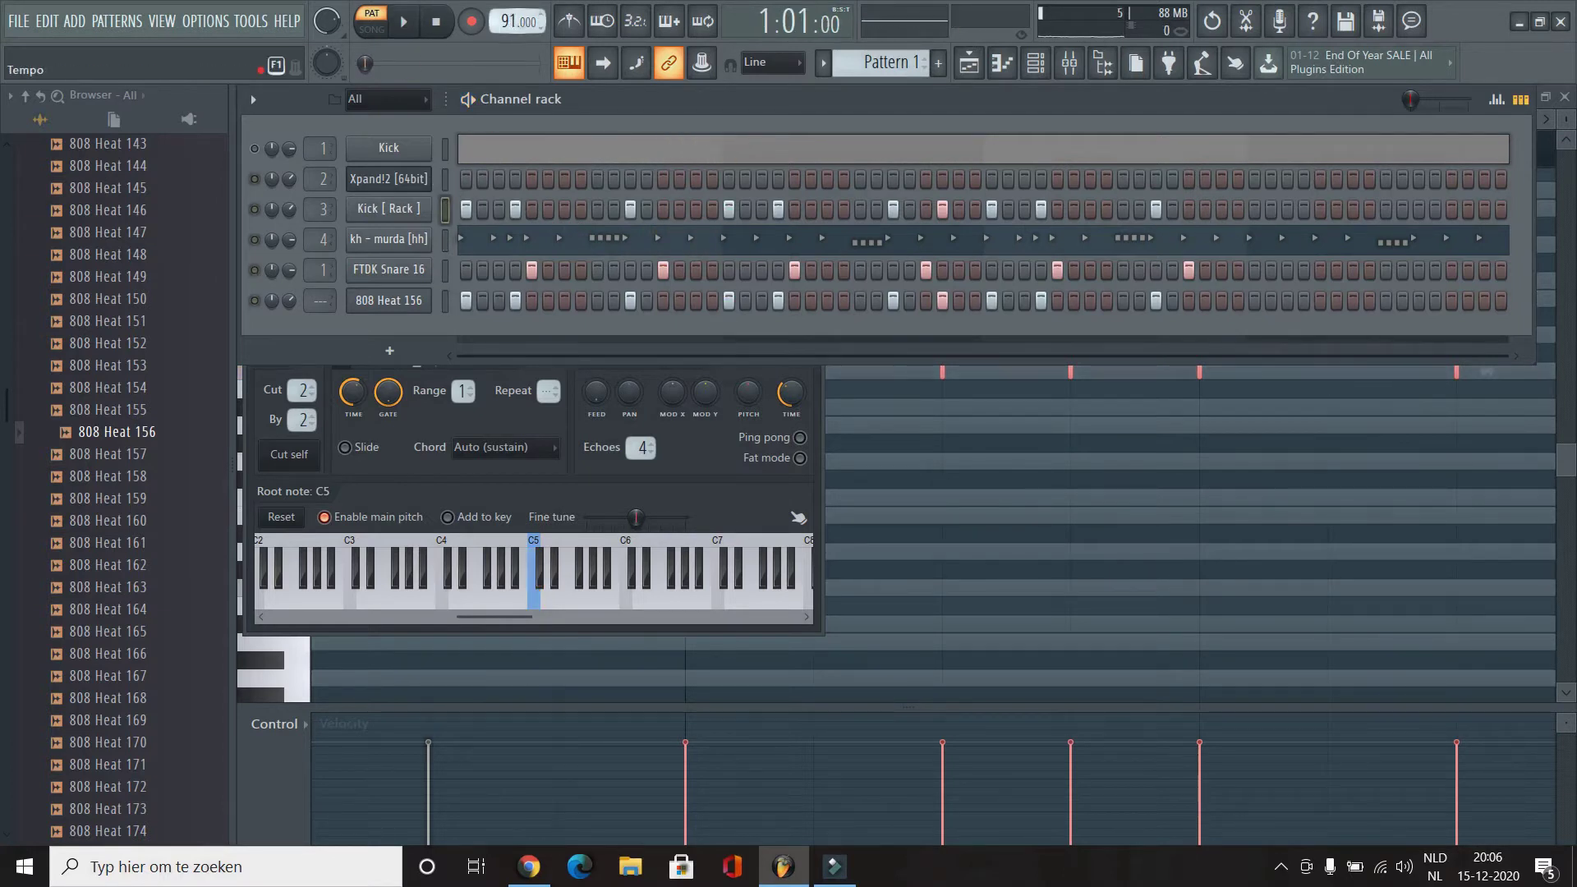
key(space)
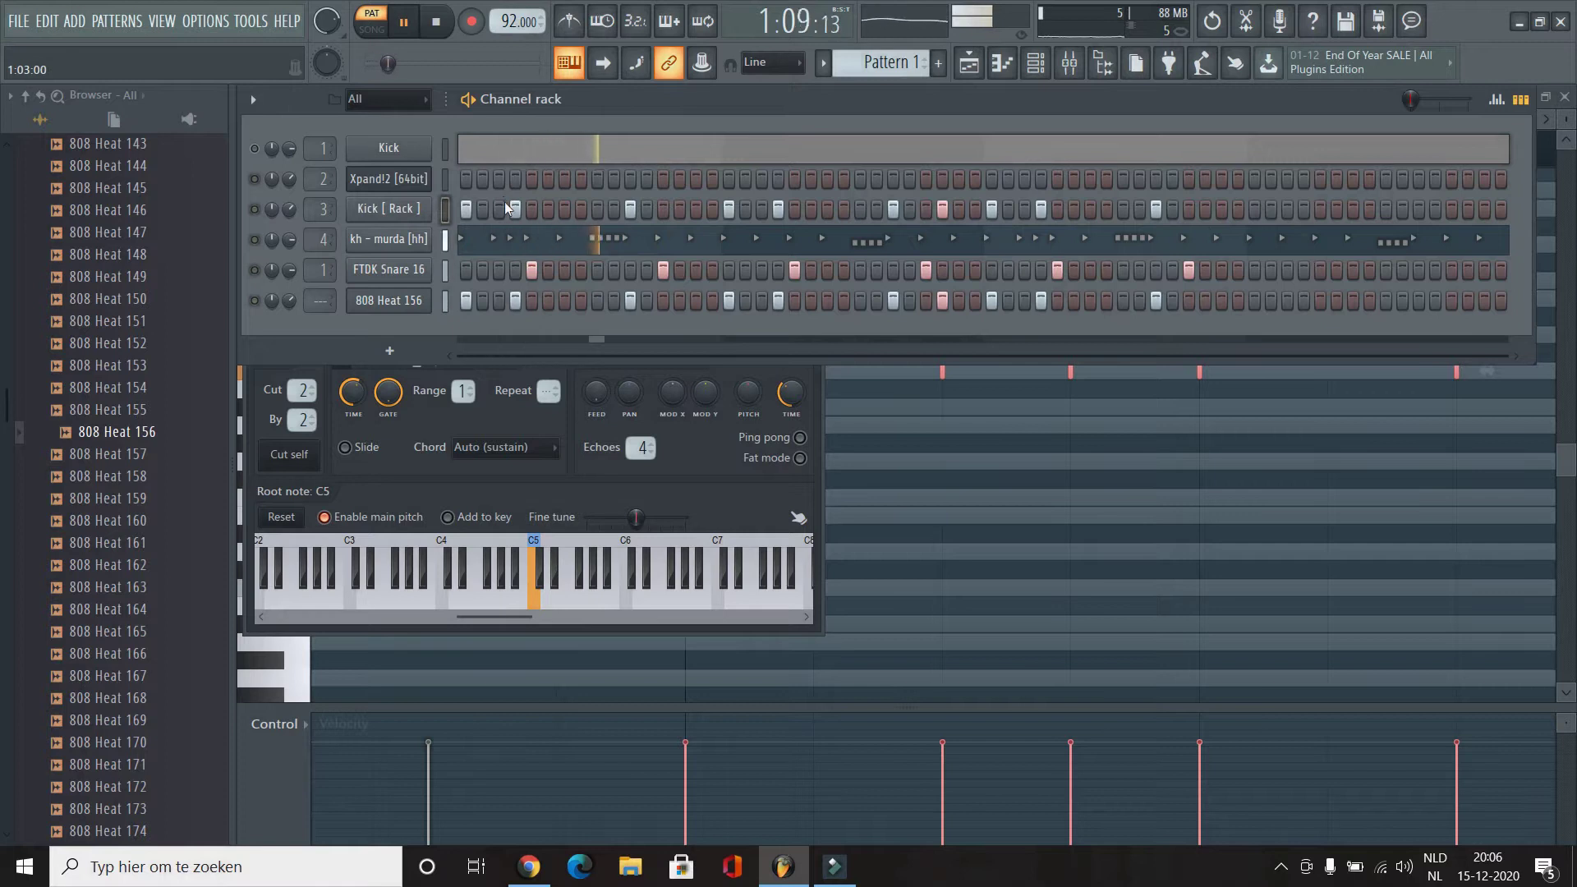
key(space)
Step: Select the Xpand!2 [64bit] channel and try out melody notes with and without the drum beat playing
click(447, 180)
key(n)
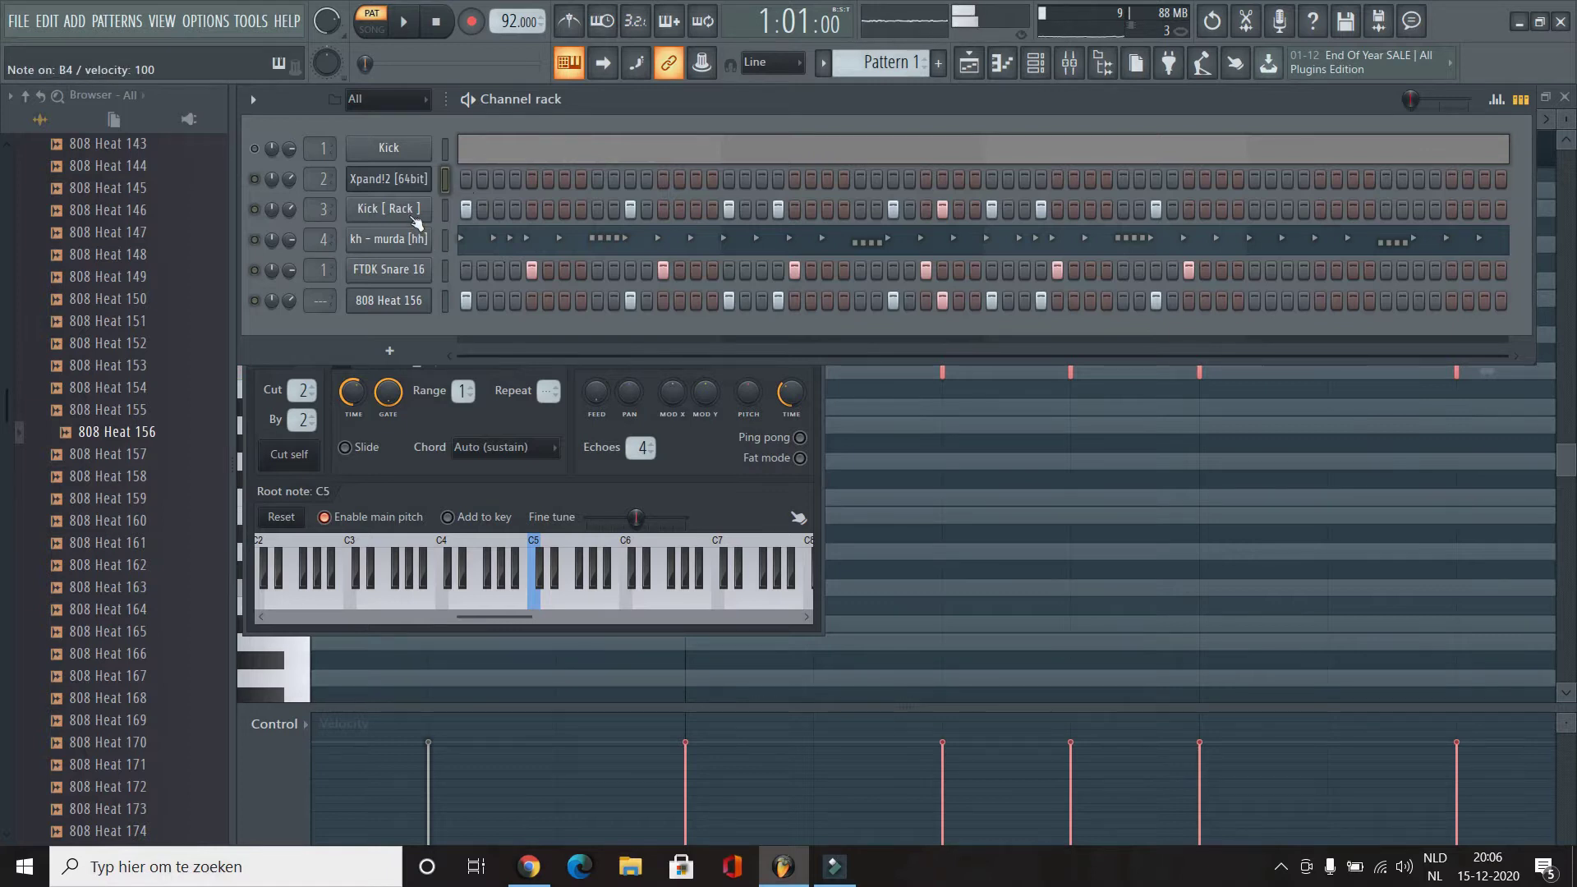
key(space)
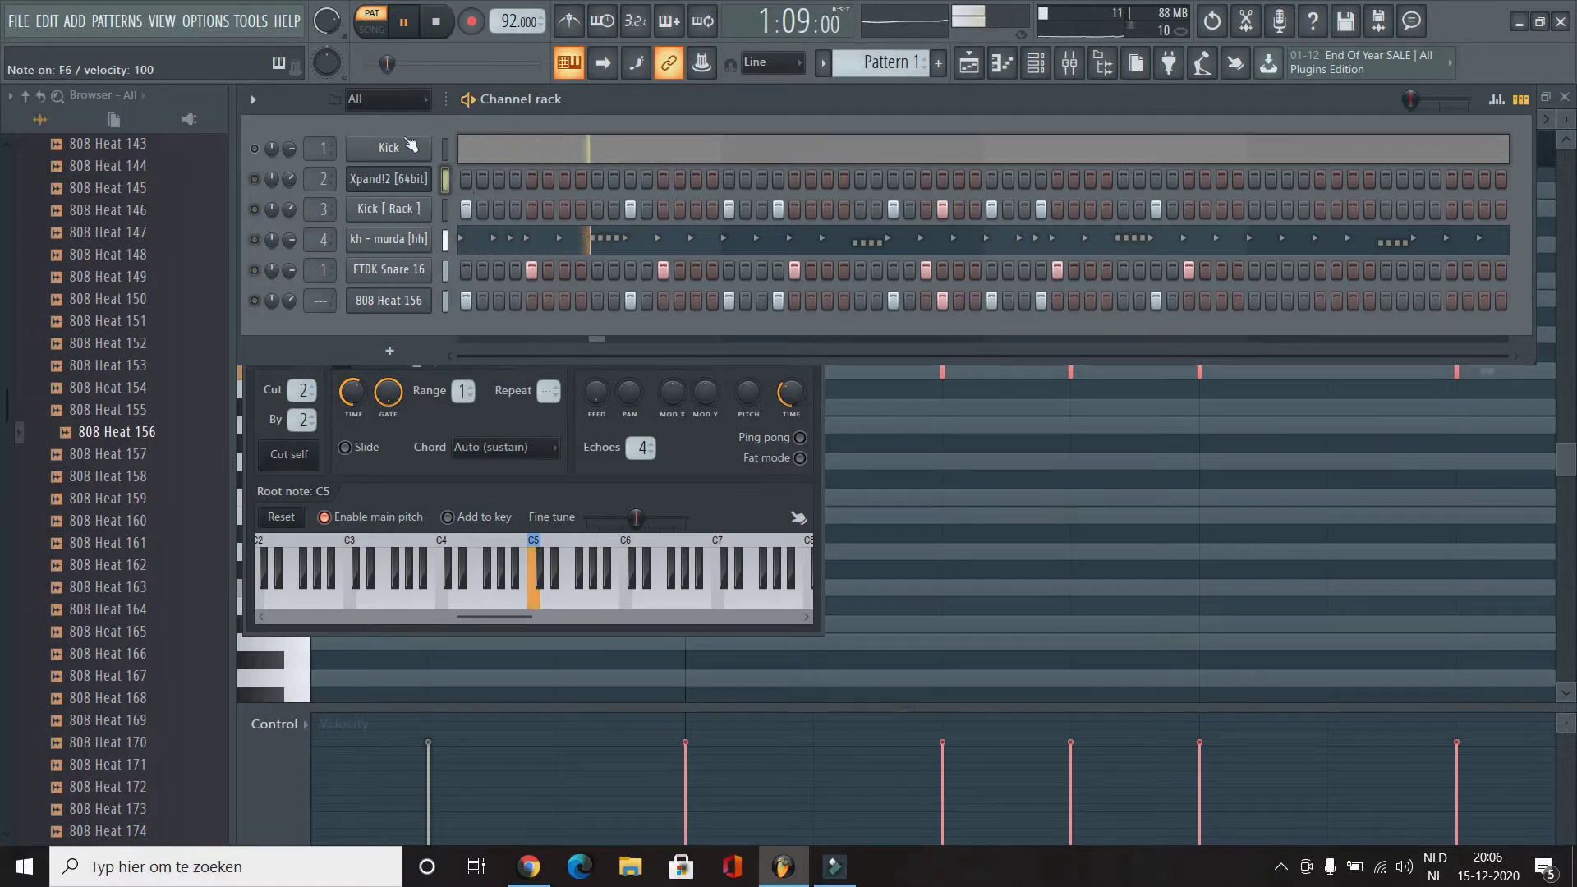
key(n)
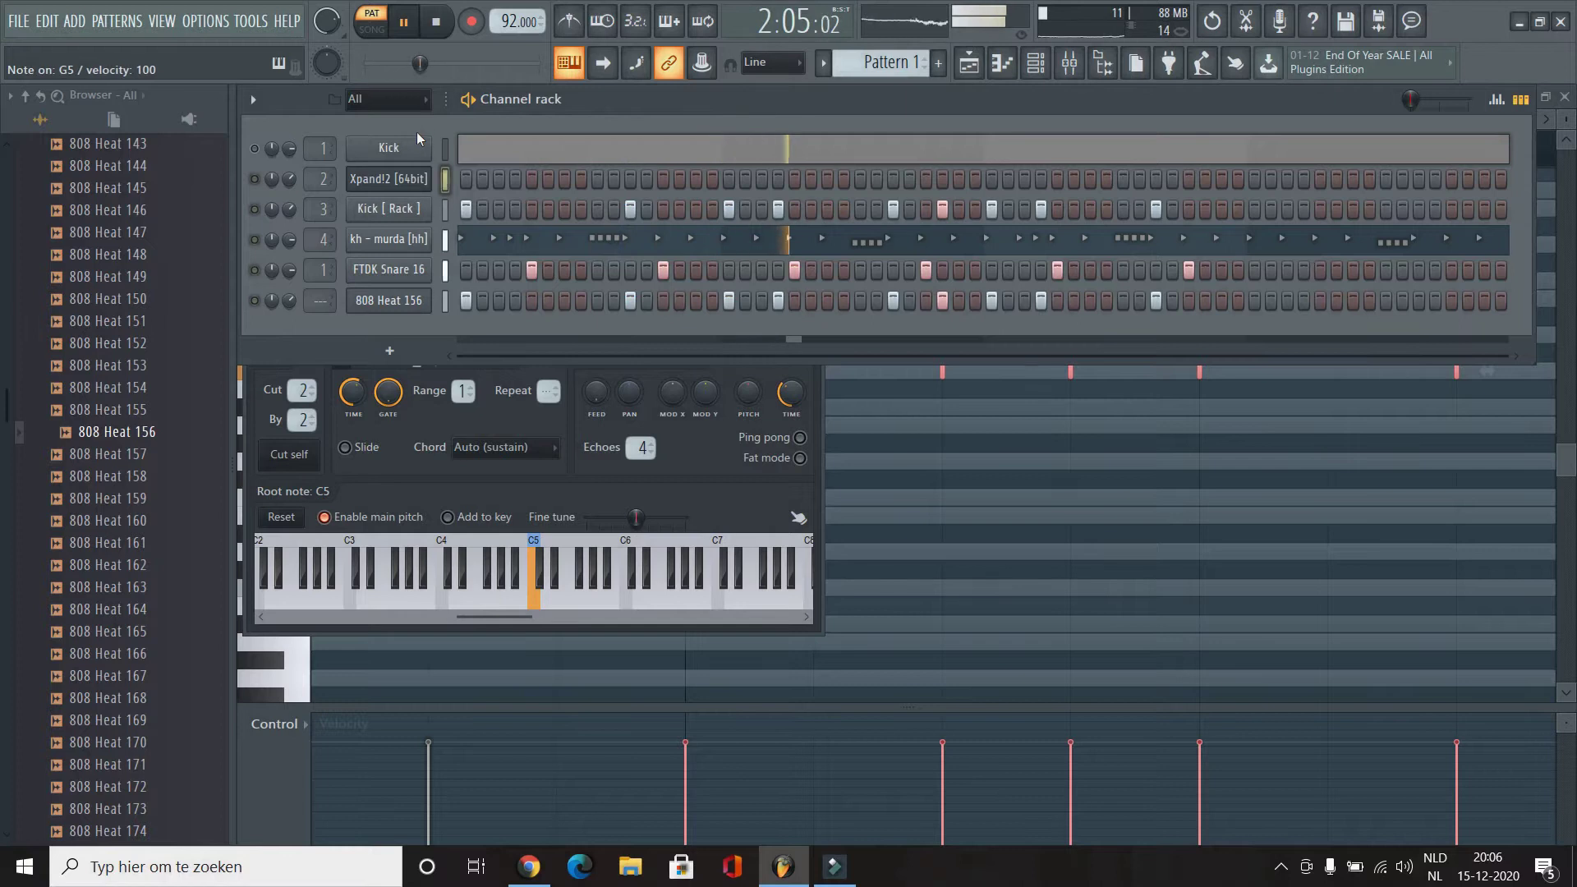
key(space)
key(e)
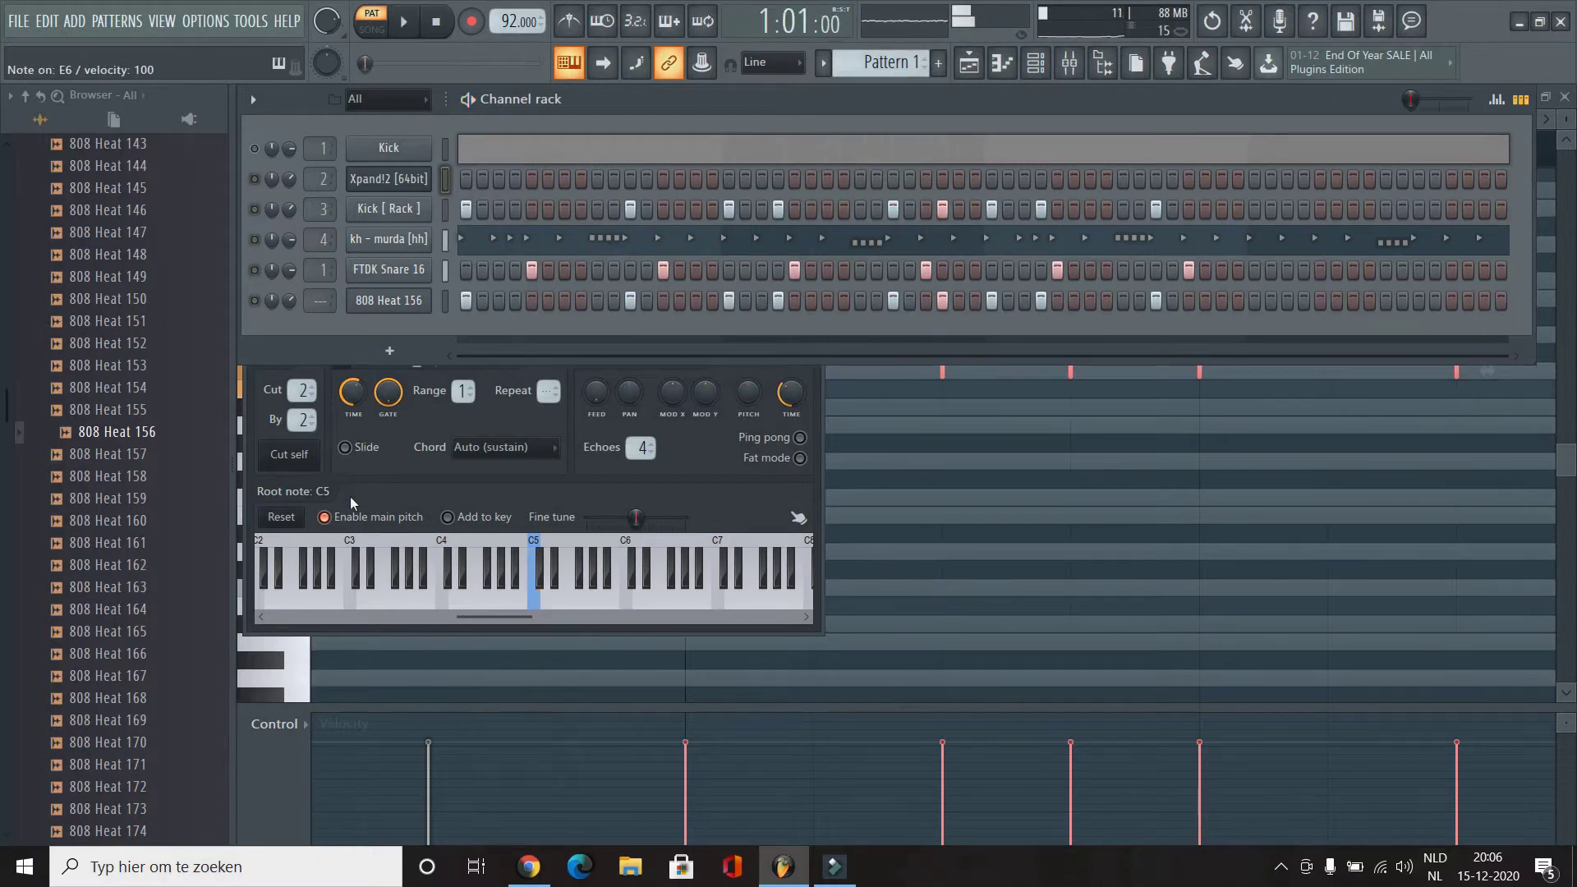
Step: Load the HalfTime [64bit] effect into the first slot of Xpand!2's mixer track, Insert 2
click(413, 179)
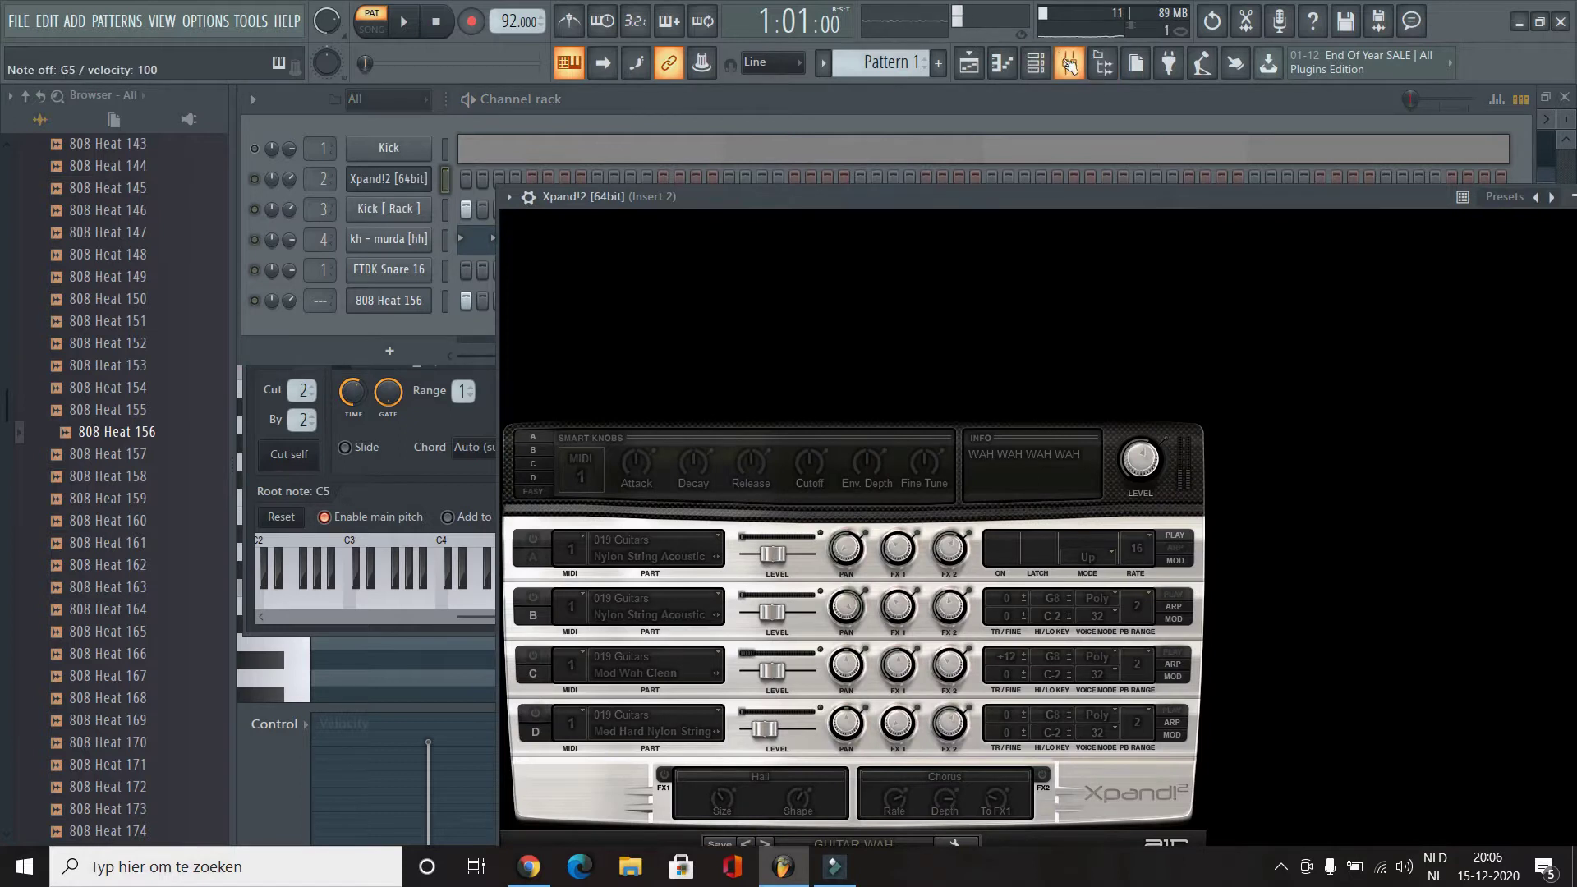
click(1070, 65)
click(1427, 375)
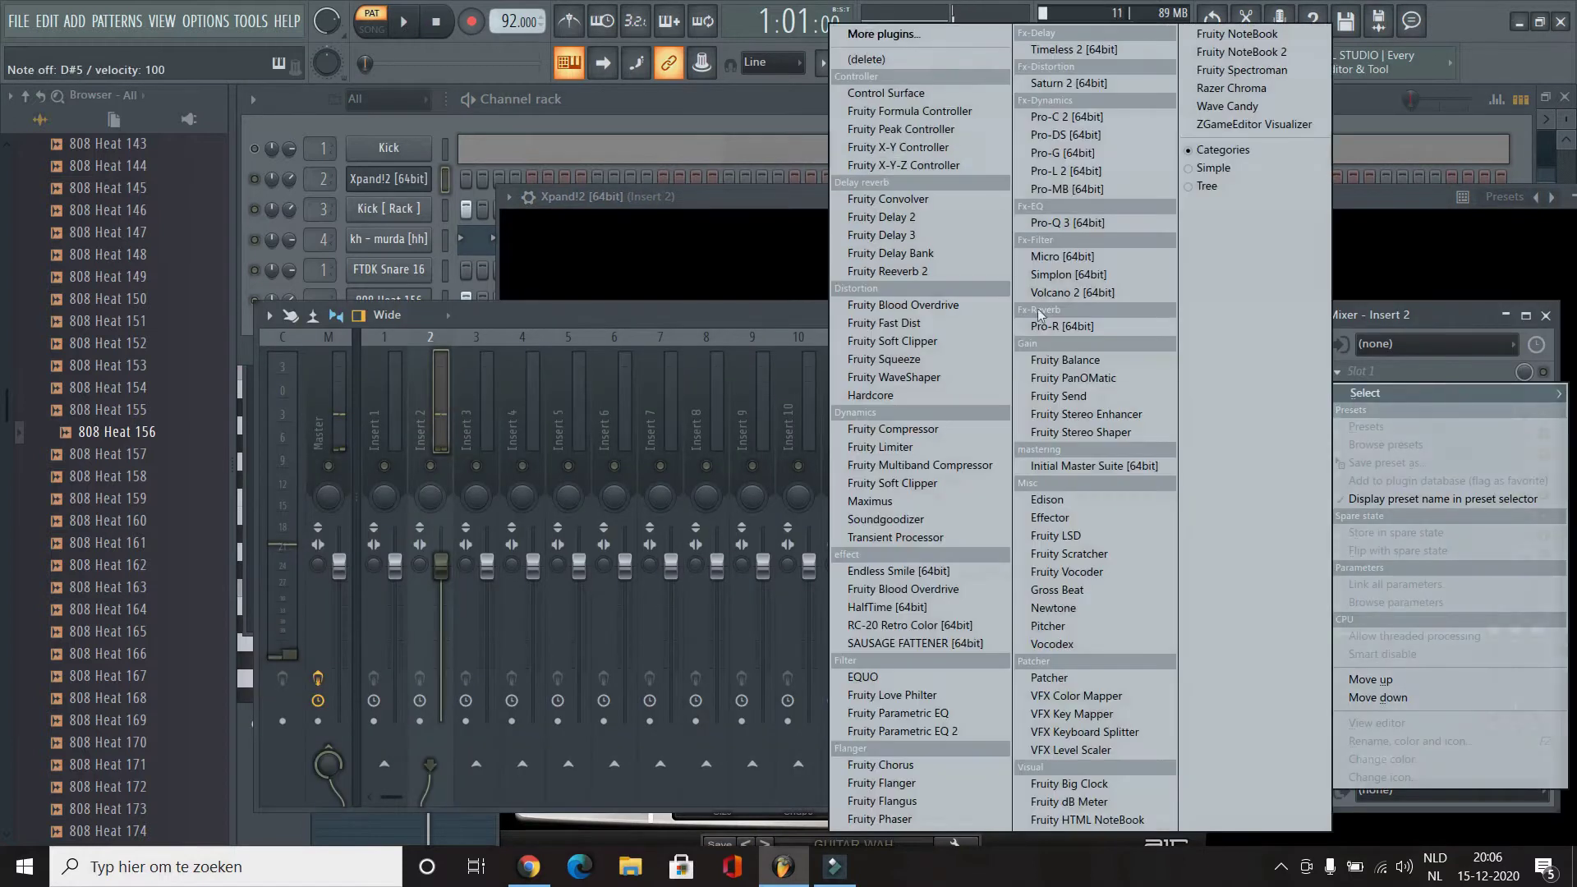
click(920, 607)
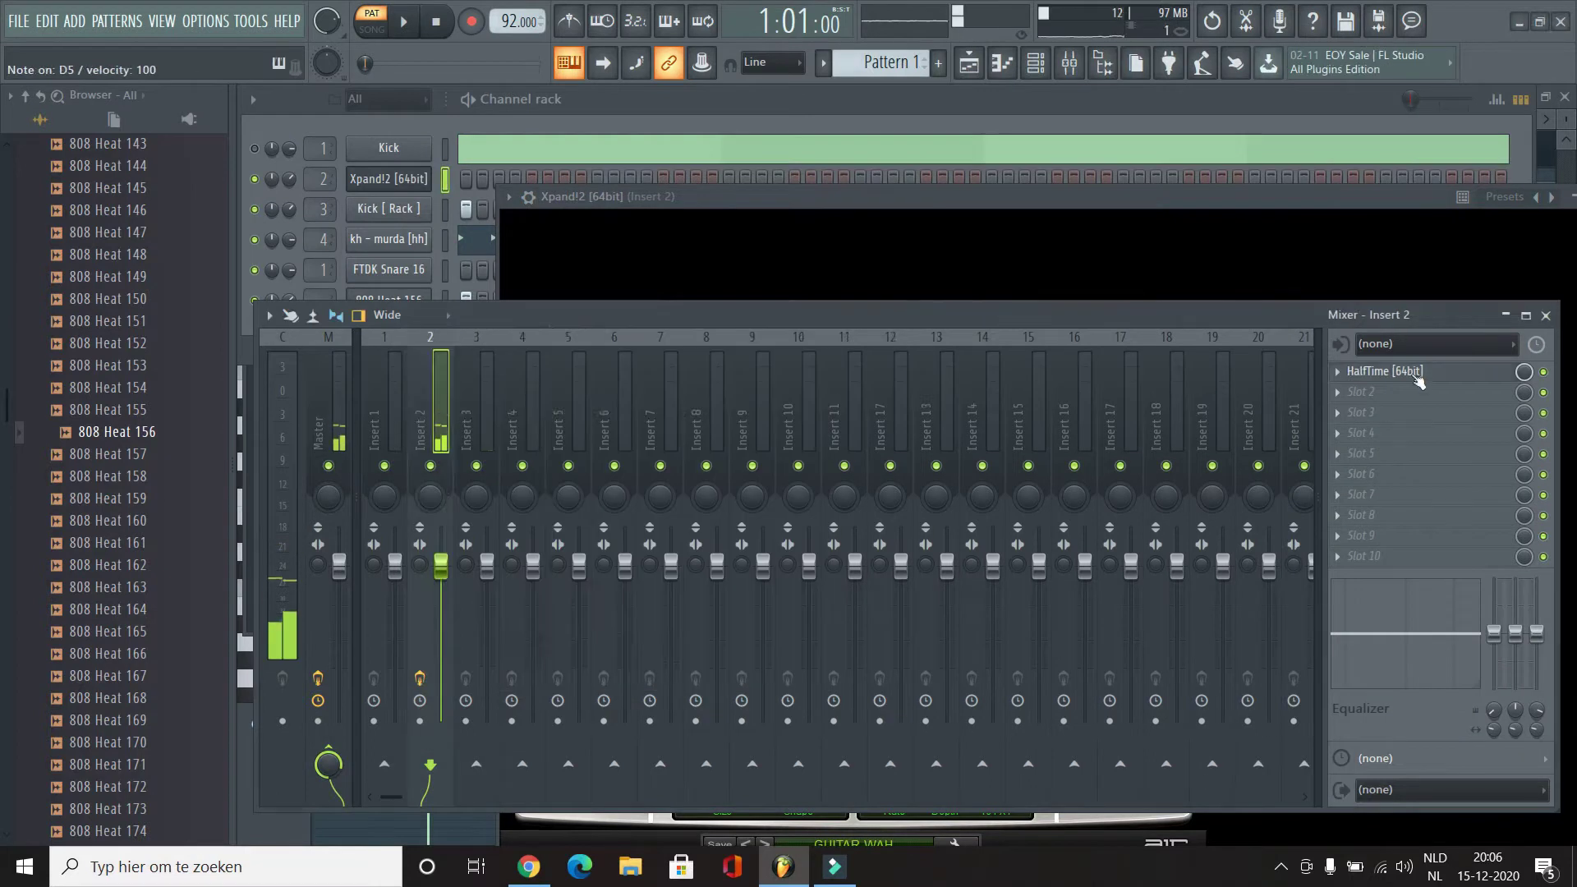
Step: Open the Xpand!2 piano roll and audition a chord of B4, E5 and G5
key(F7)
key(e)
key(t)
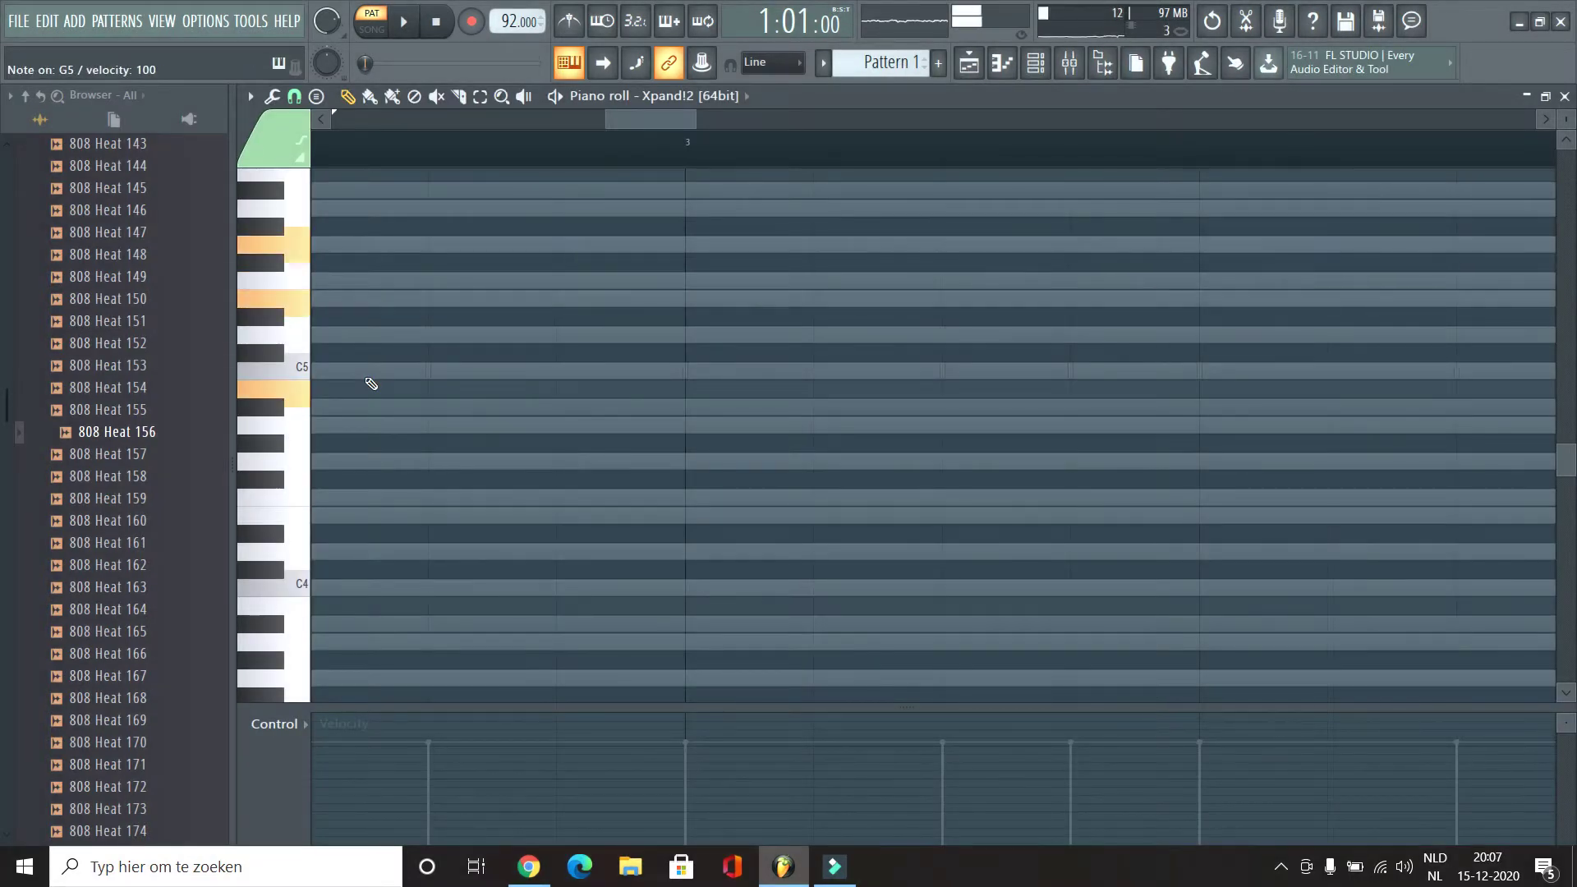
drag(321, 241, 229, 239)
drag(335, 298, 230, 298)
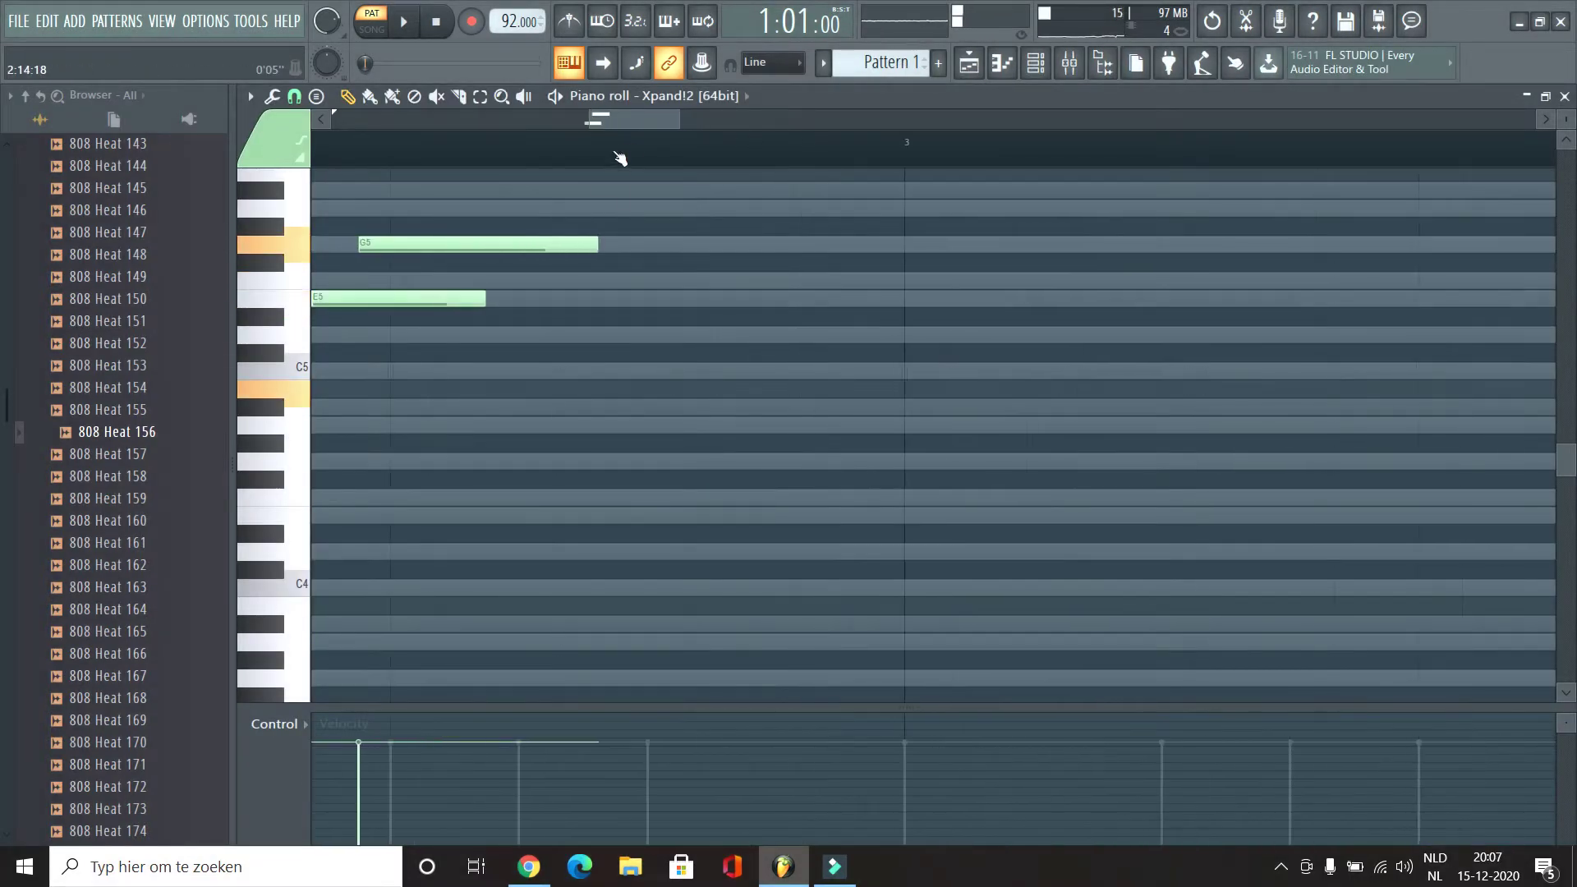
drag(592, 119, 332, 120)
right_click(1265, 244)
right_click(1224, 302)
Step: Draw a short chord of B4, E5 and G5 at the start of bar 1
key(m)
key(e)
key(t)
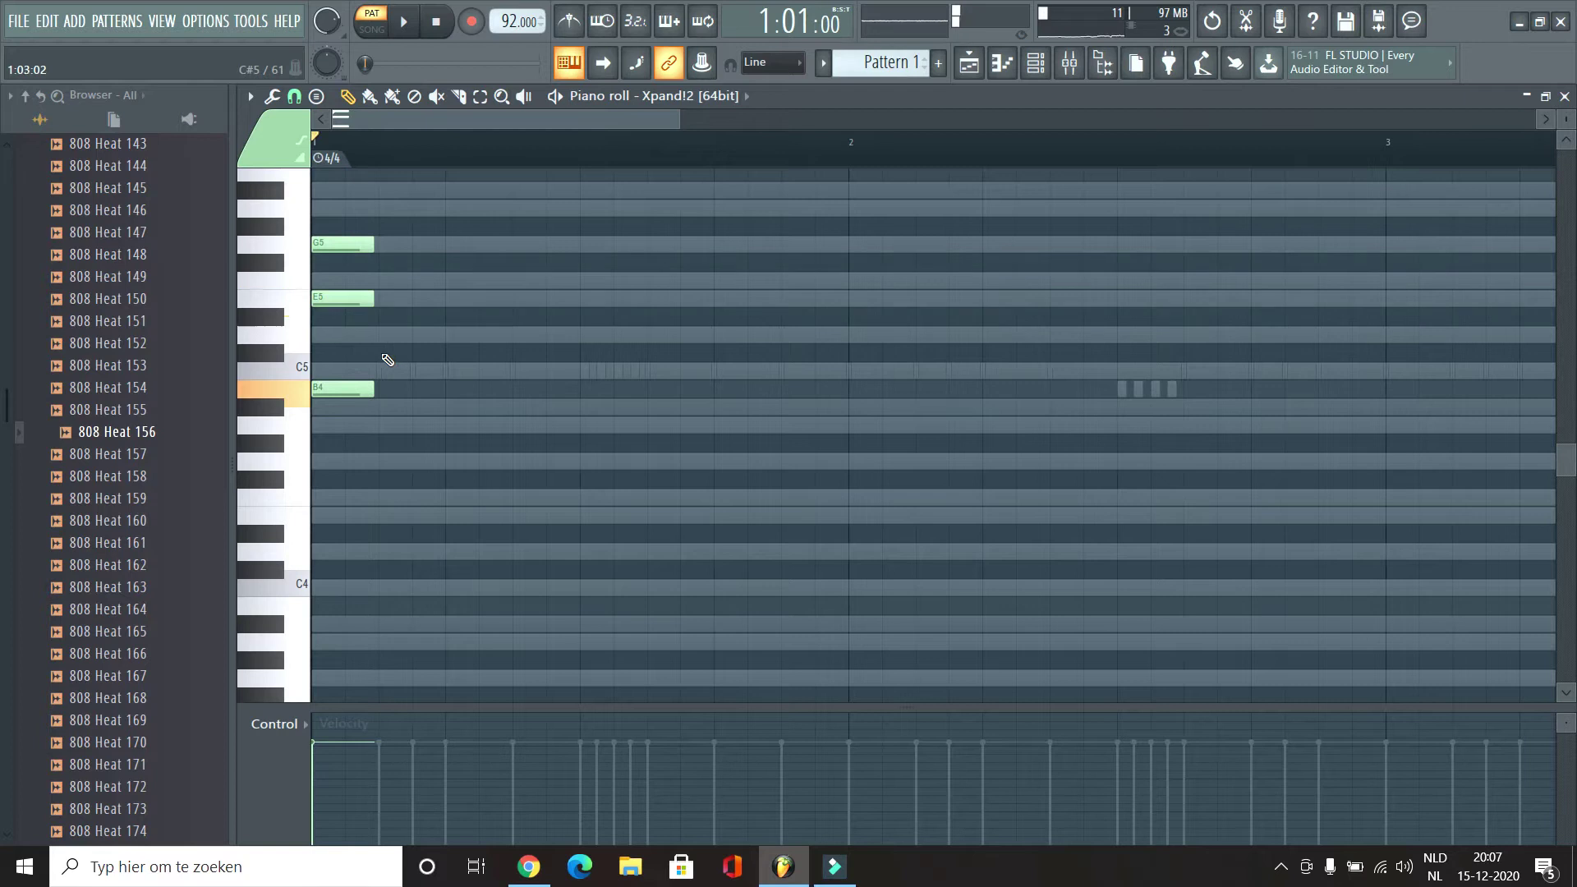
Step: Audition a second chord of B4, D#5 and F#5 and draw it halfway through bar 1
key(e)
key(t)
key(m)
key(3)
key(5)
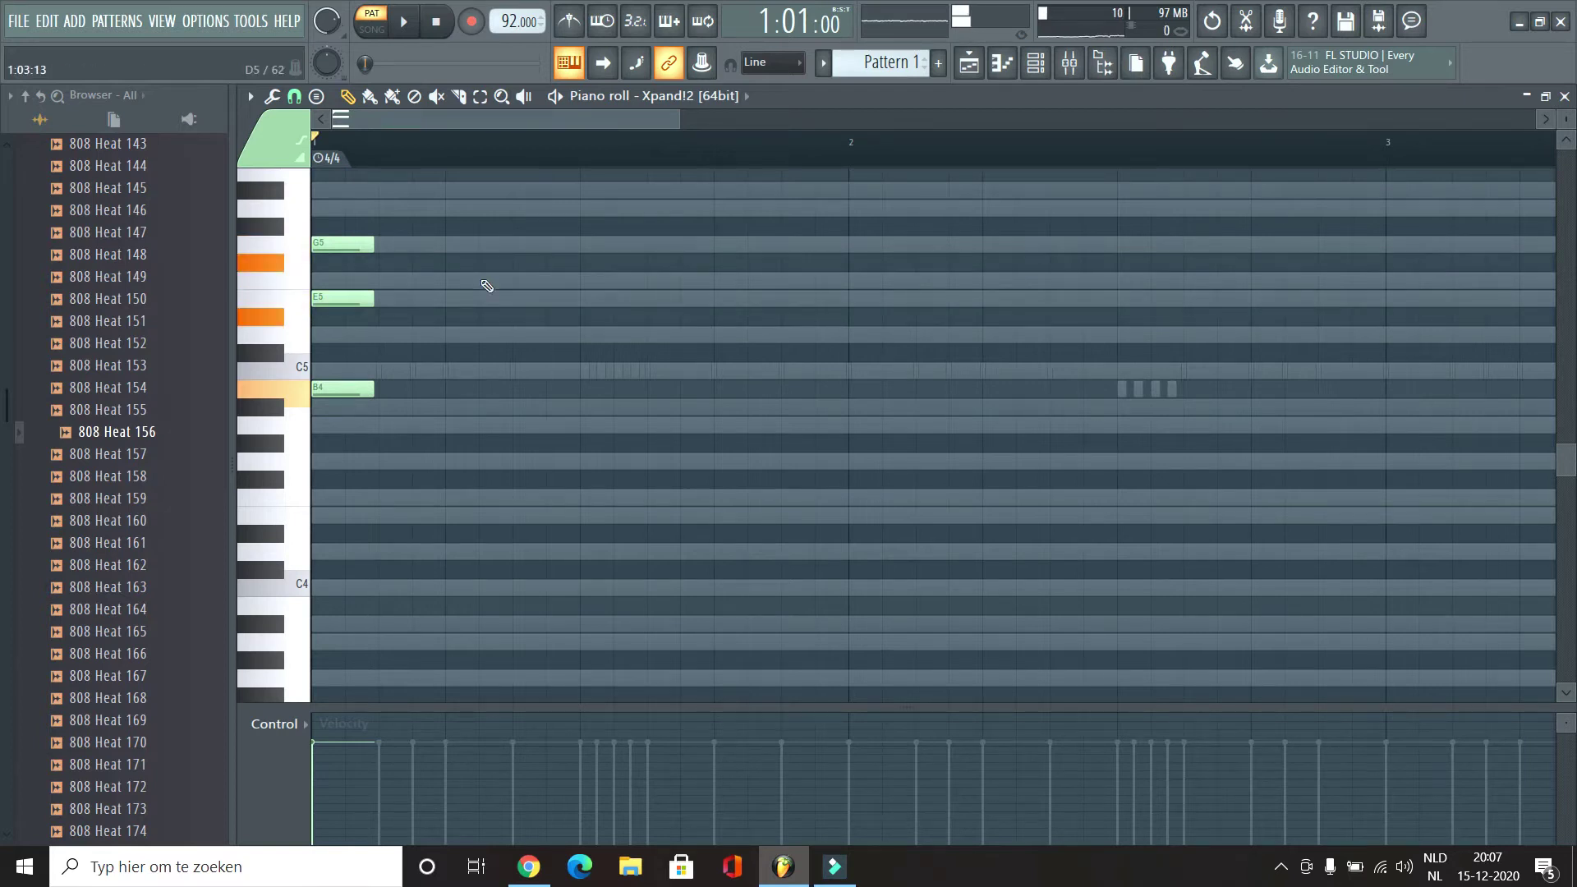
key(m)
key(3)
key(5)
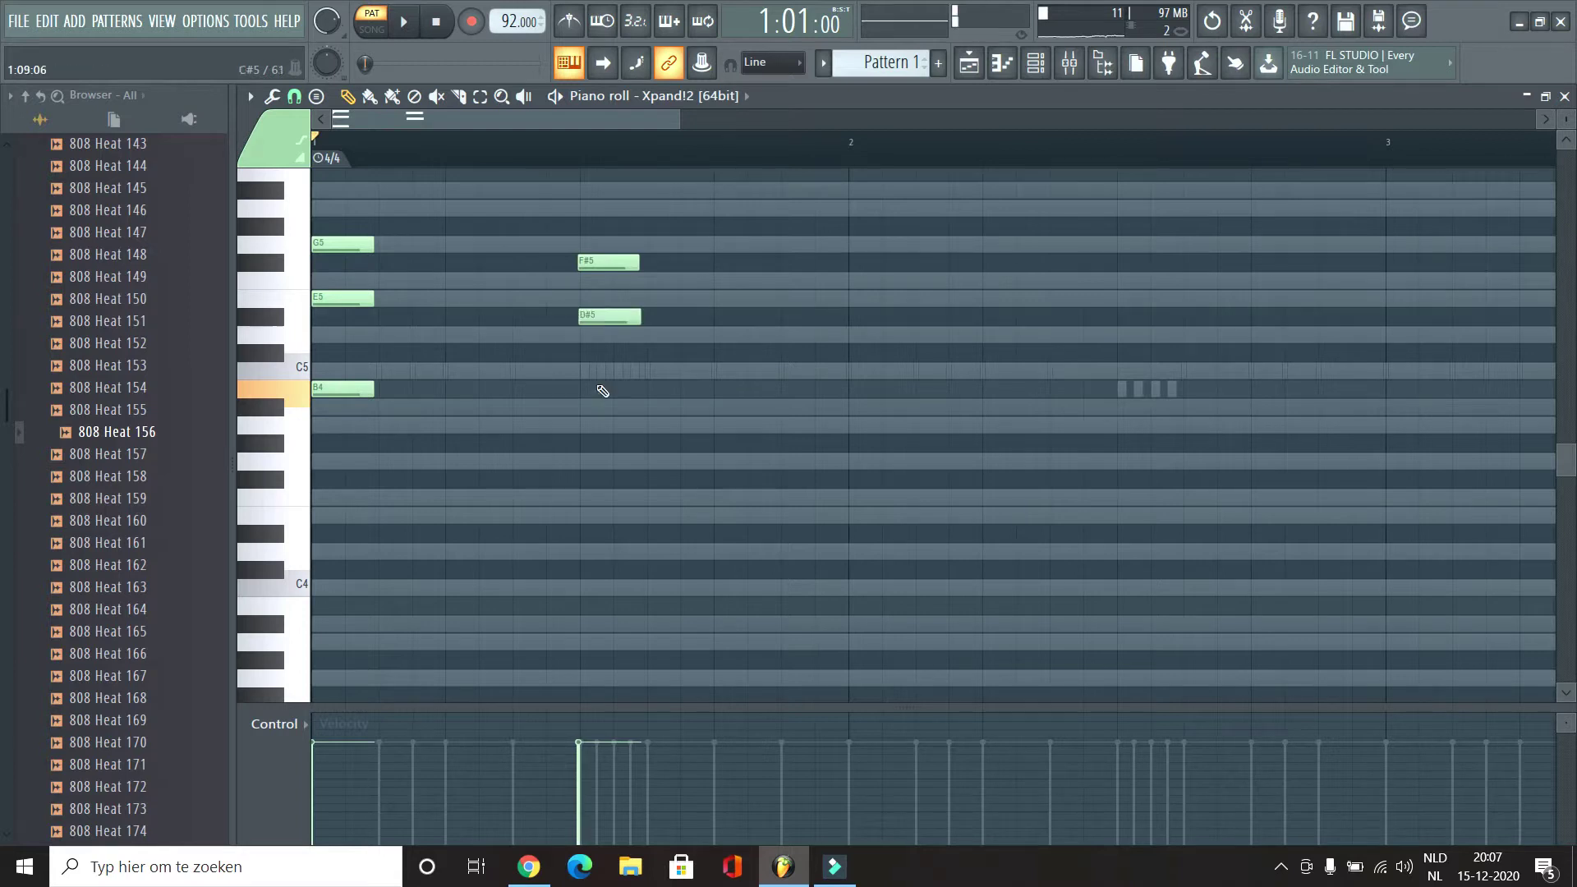
key(5)
key(3)
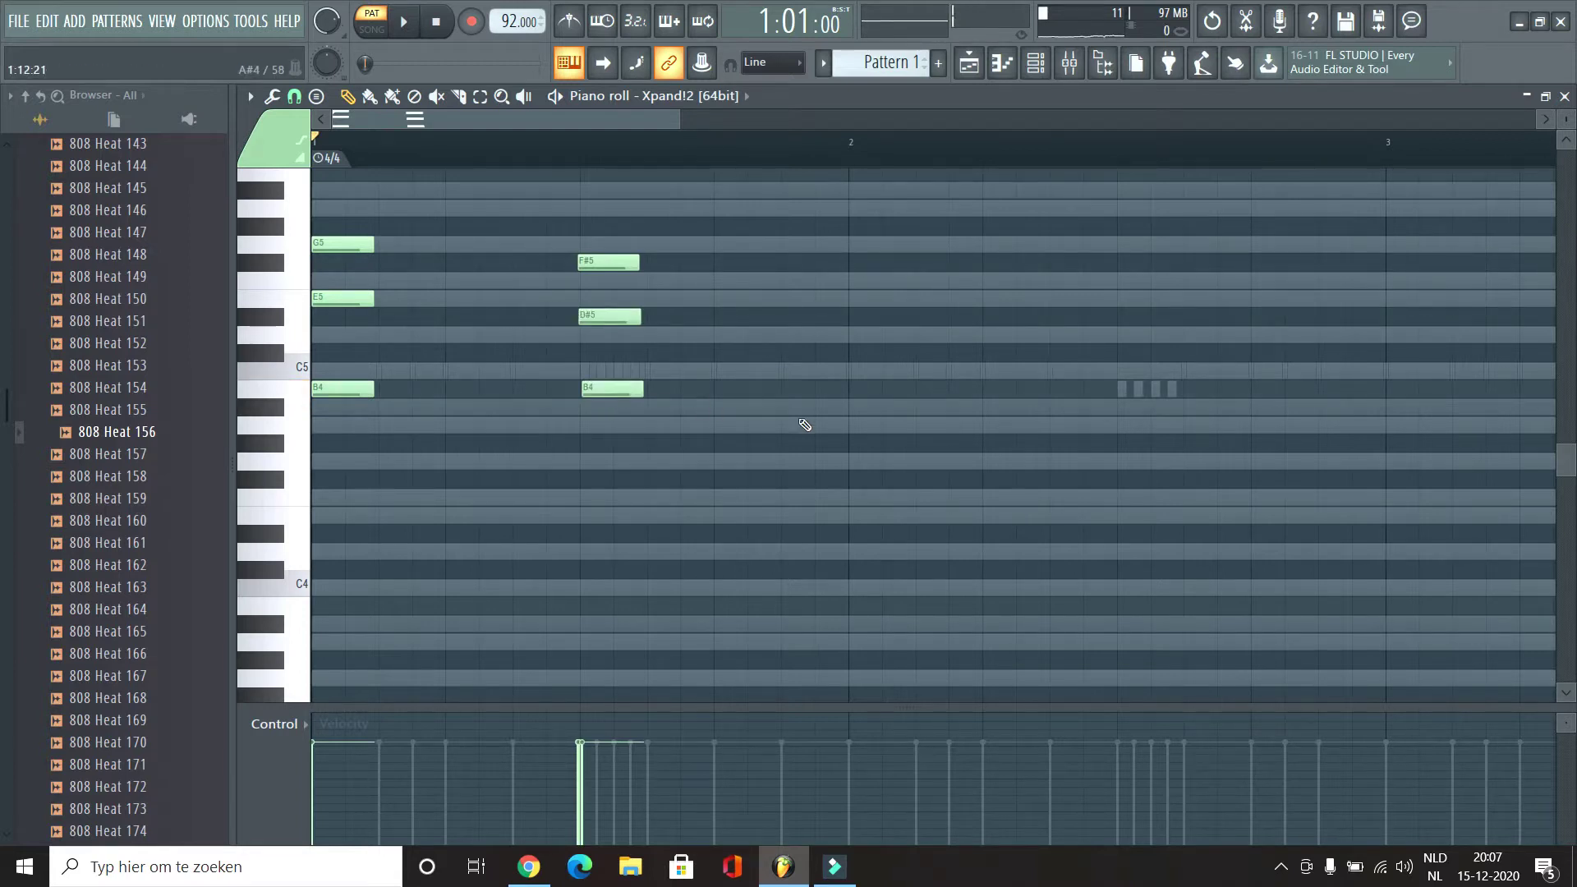
Step: Quantize the two chords with the default quantizer settings and listen to the pattern
key(alt+q)
click(896, 556)
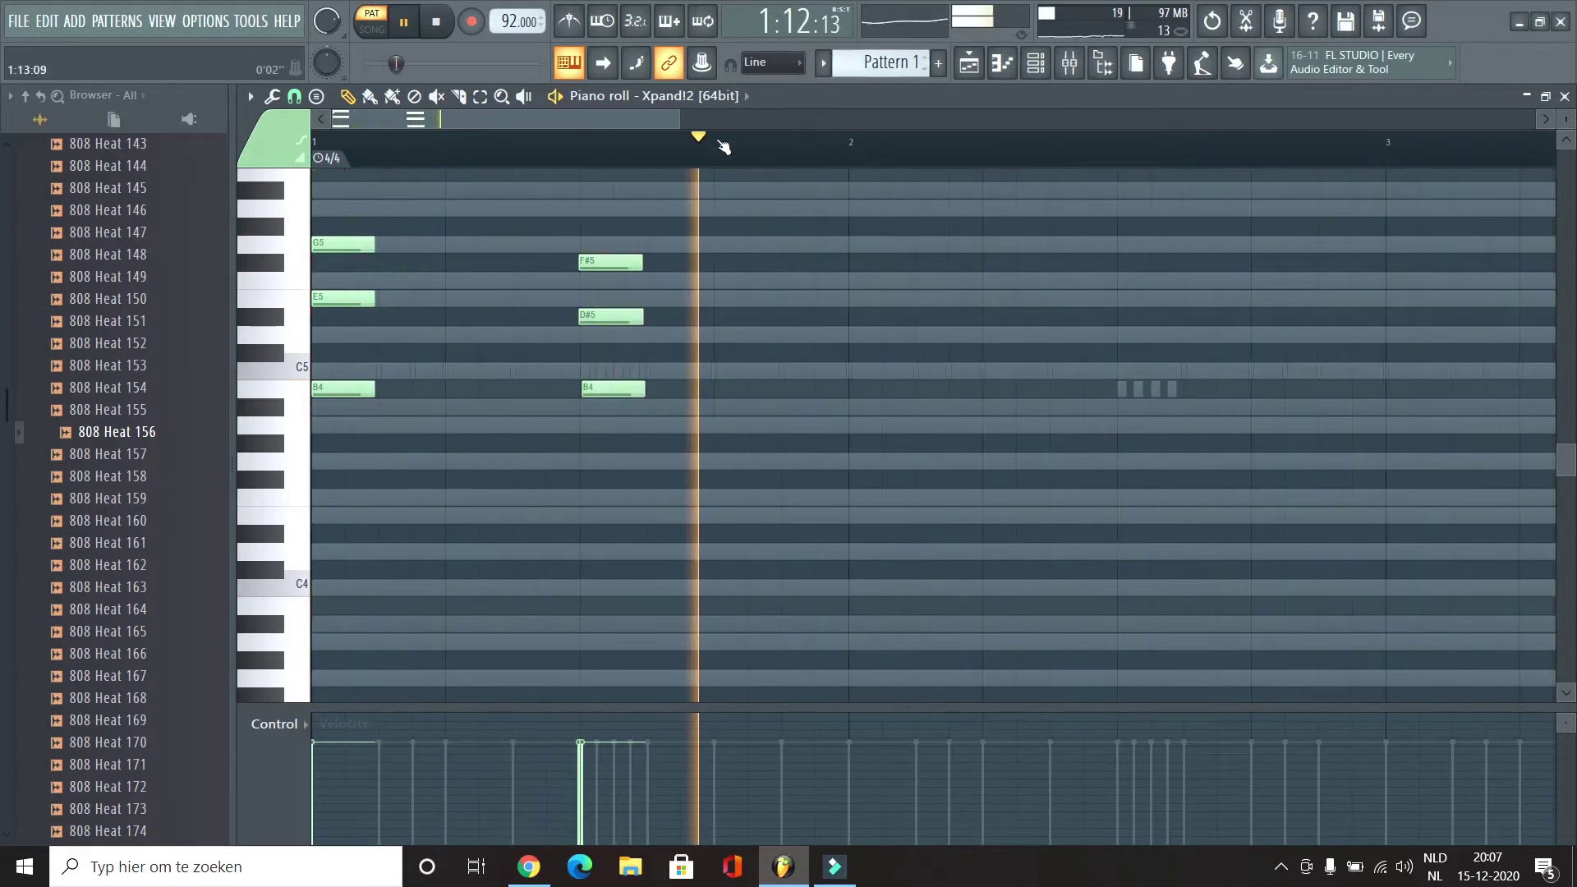
key(space)
Step: Lengthen all notes of both chords to about four steps, quantize them again and play the result
drag(685, 275, 193, 577)
drag(707, 539, 204, 178)
click(350, 96)
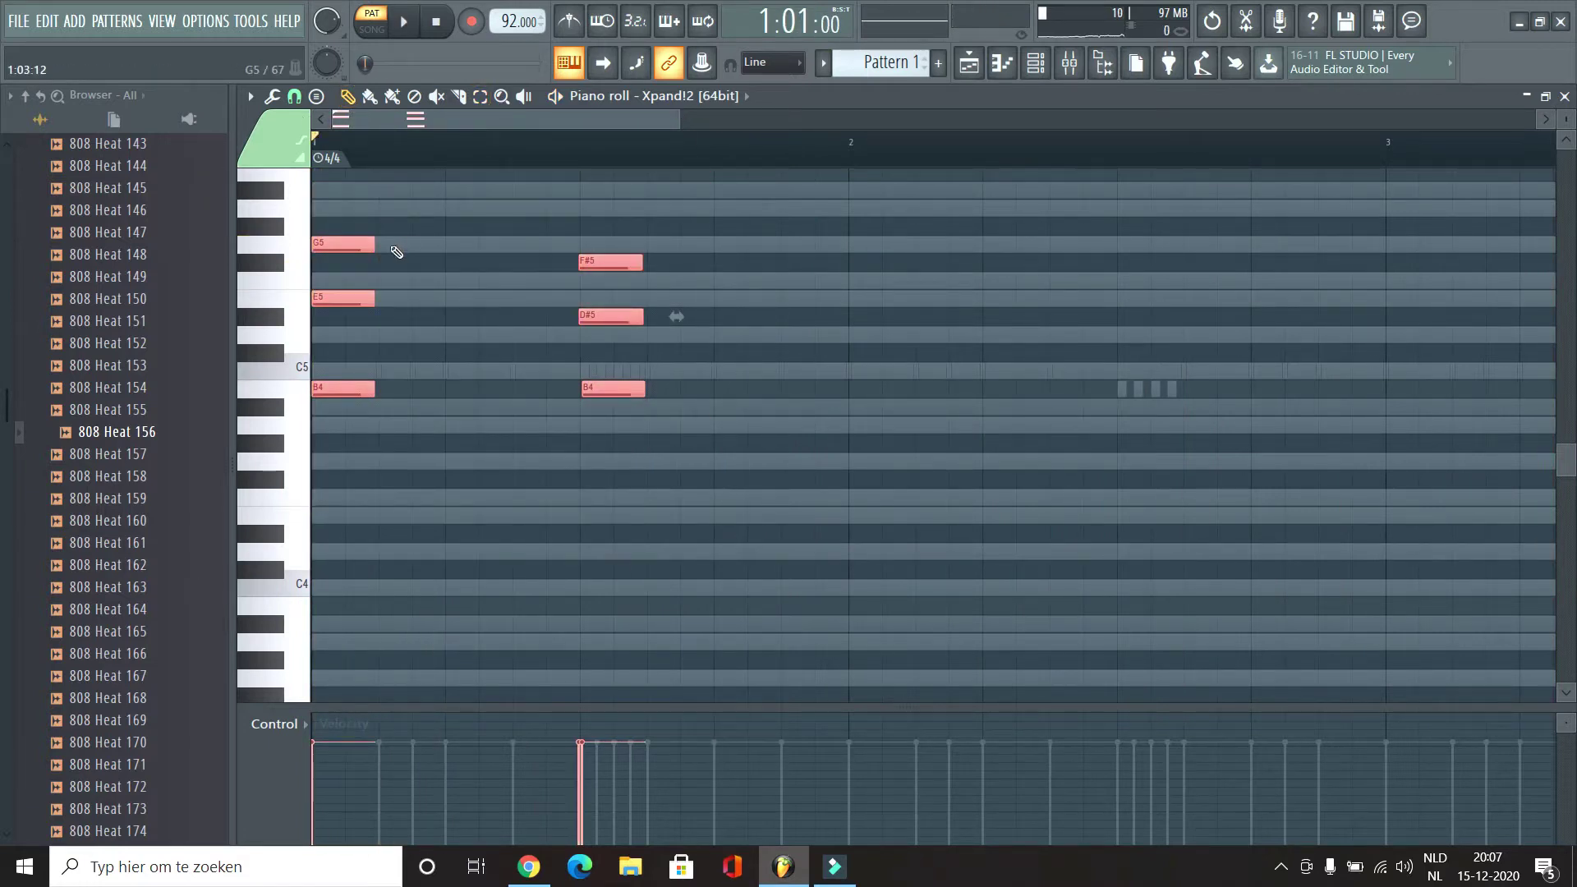
drag(372, 244, 456, 250)
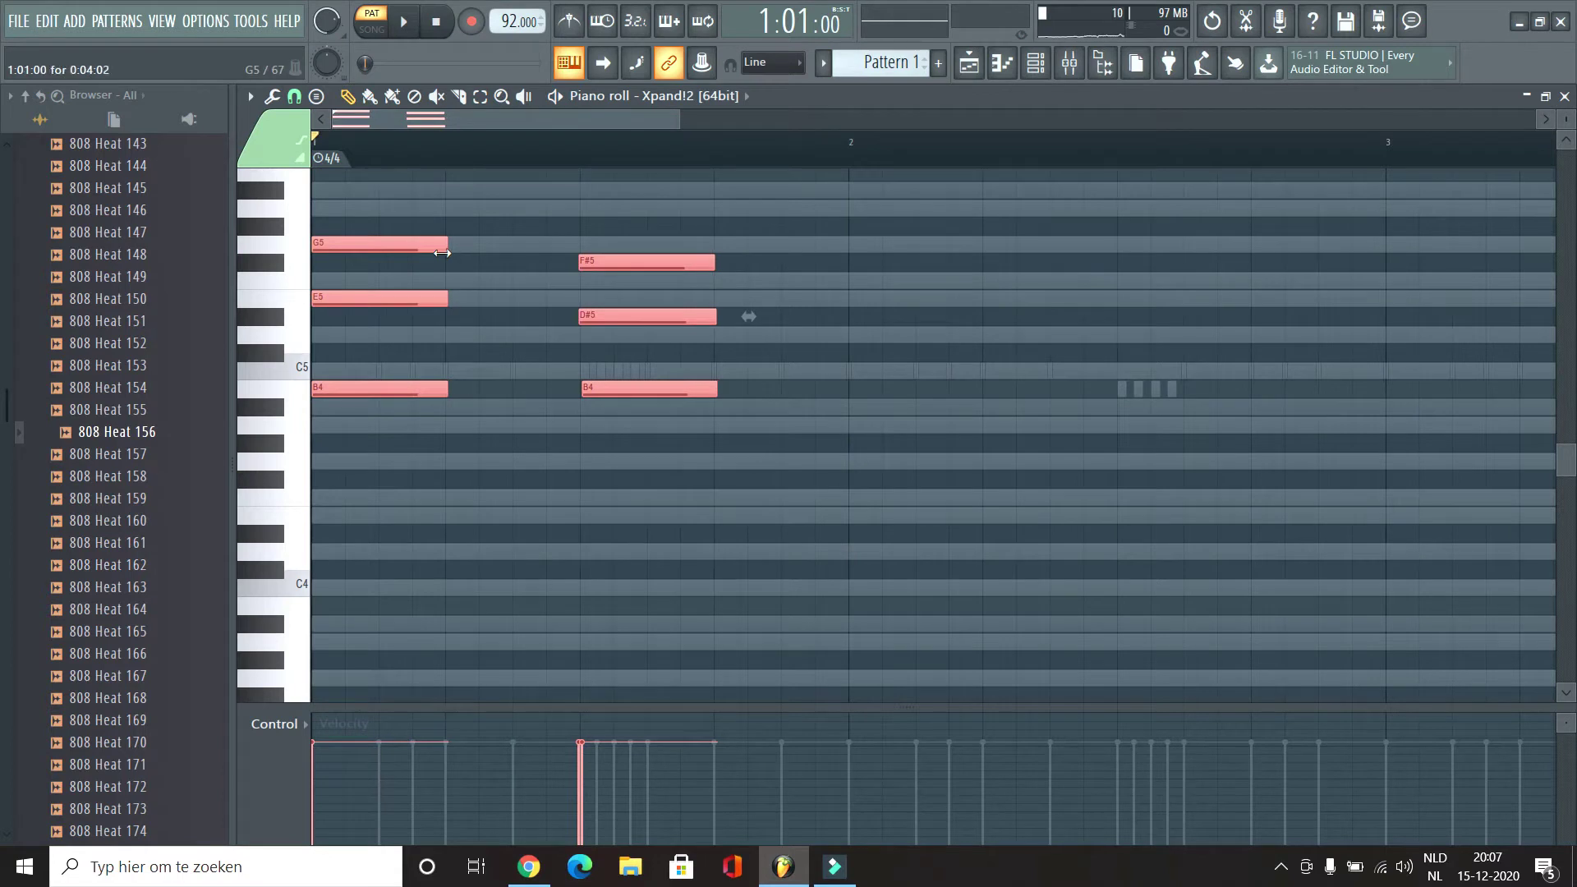
key(alt+q)
key(space)
click(895, 558)
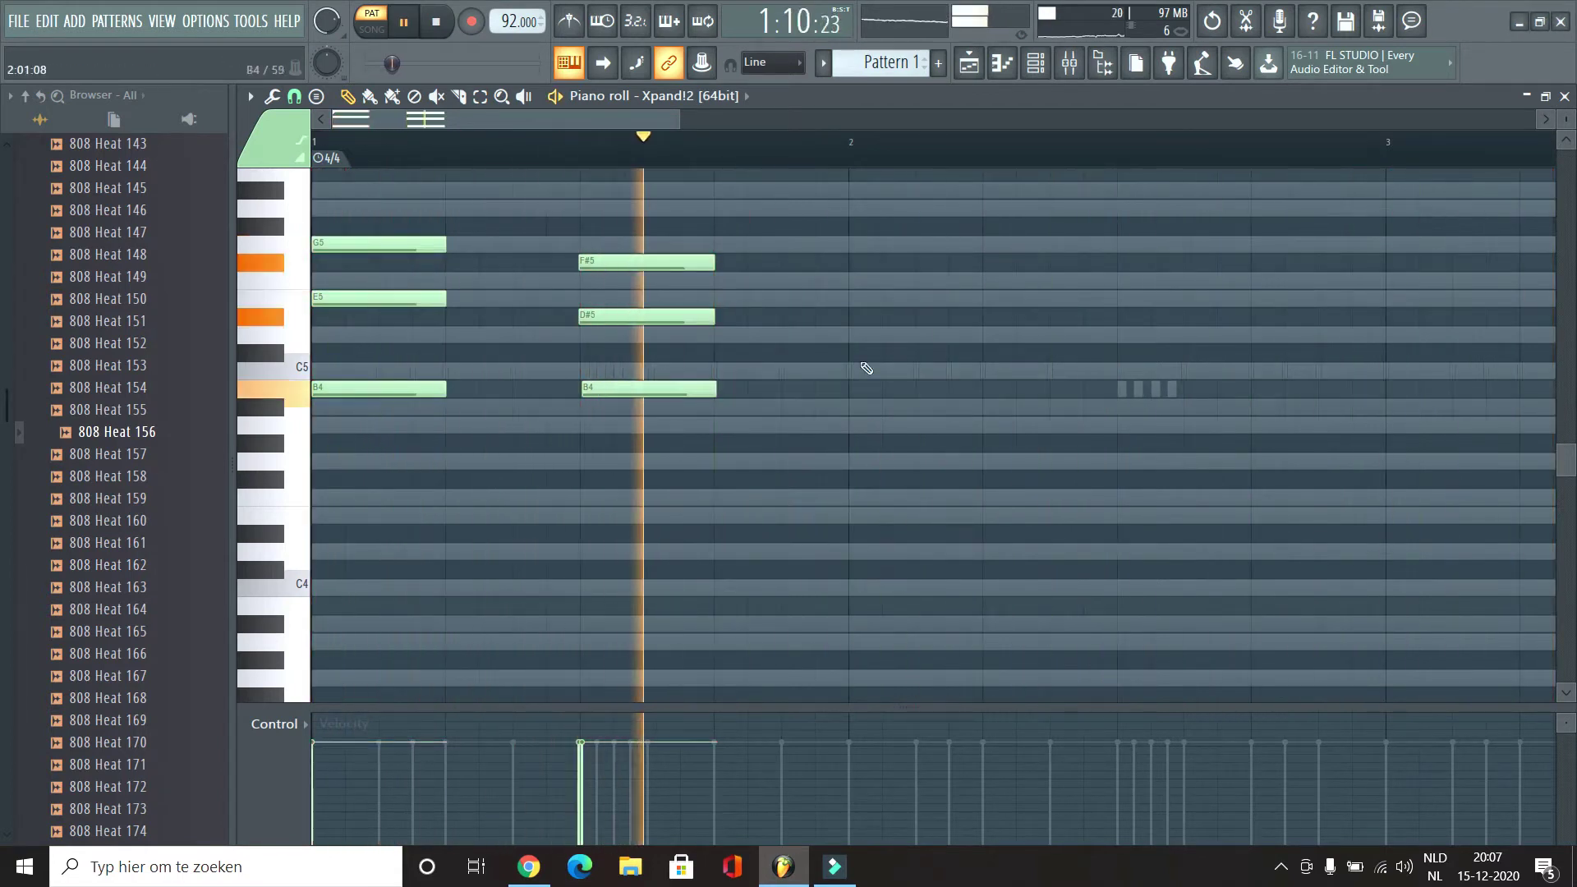
key(space)
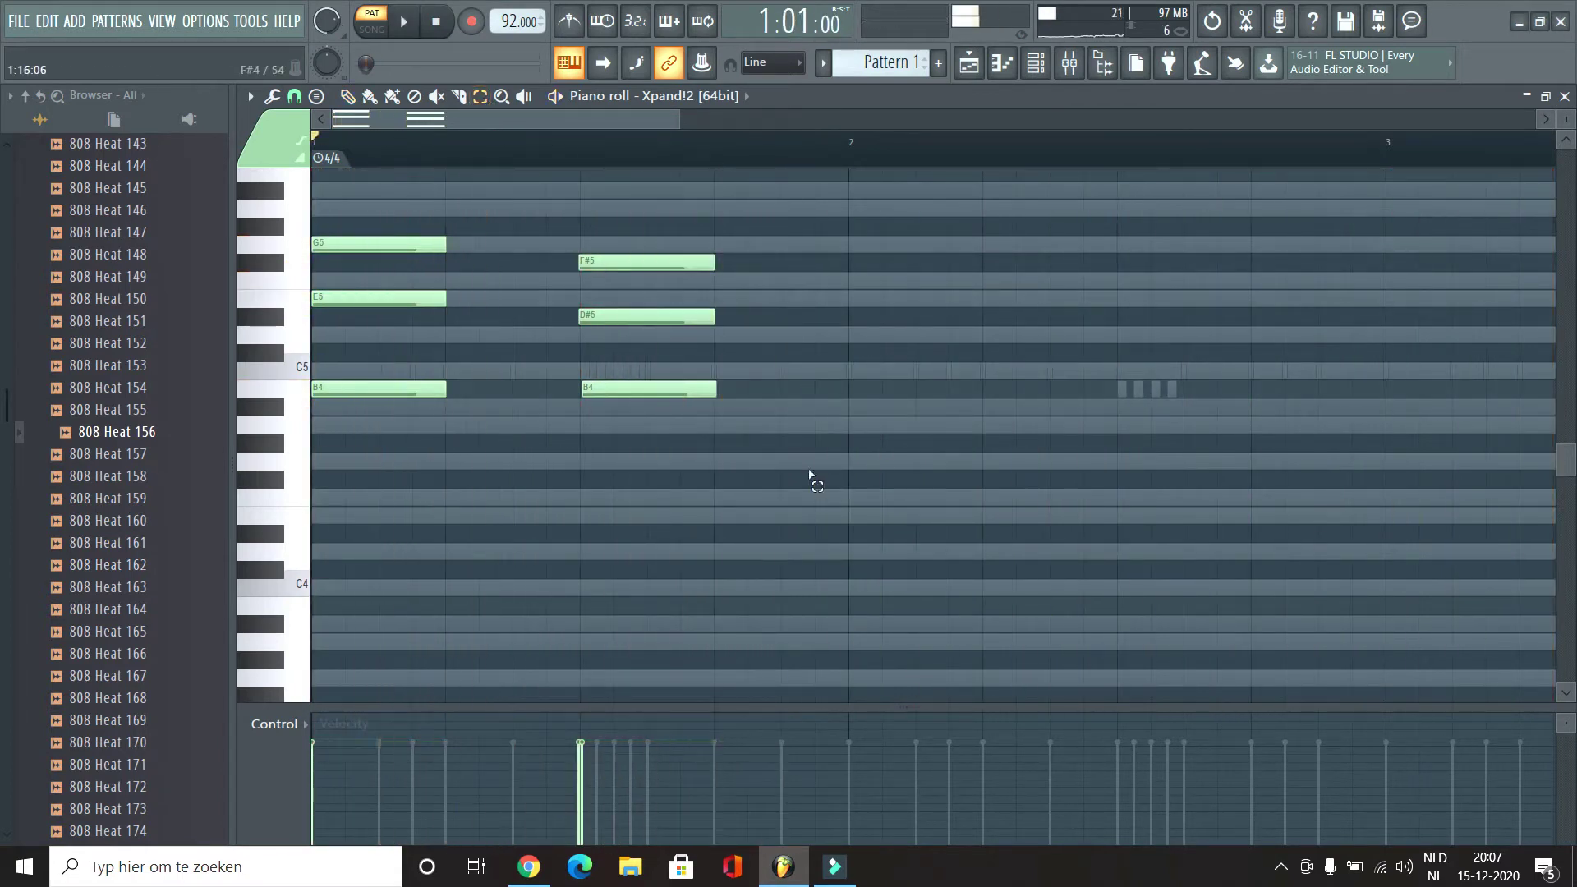
Step: Strum both chords with a slight start-time offset between their notes, judging the strength during playback
scroll(824, 491, up, 2)
key(ctrl+a)
click(294, 96)
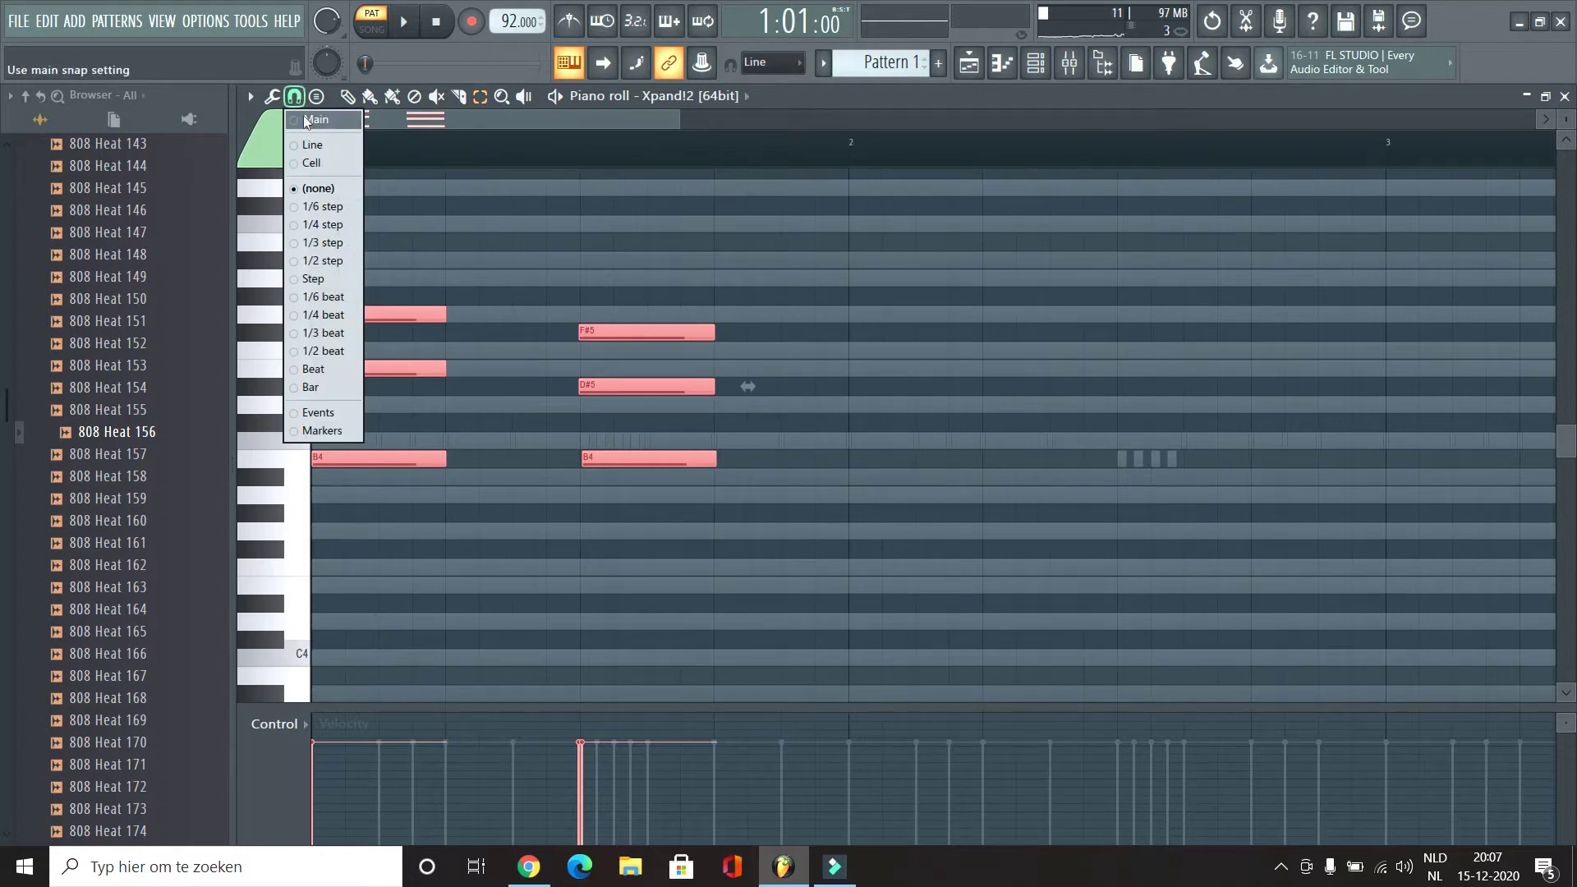
mouse_move(272, 97)
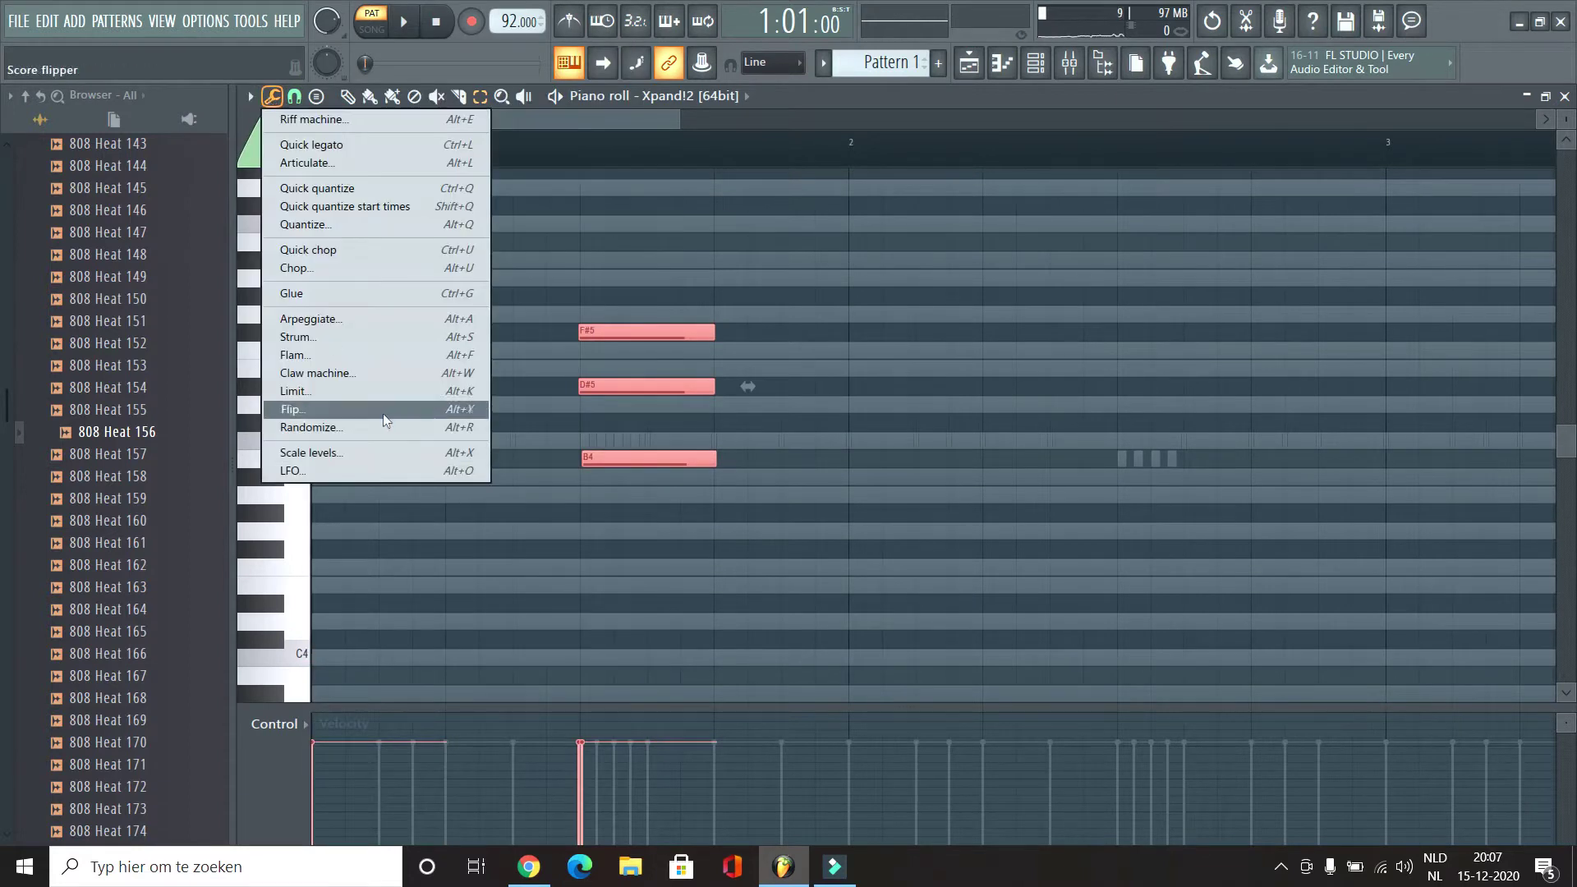
click(368, 334)
key(space)
drag(797, 326, 1052, 313)
drag(968, 383, 968, 271)
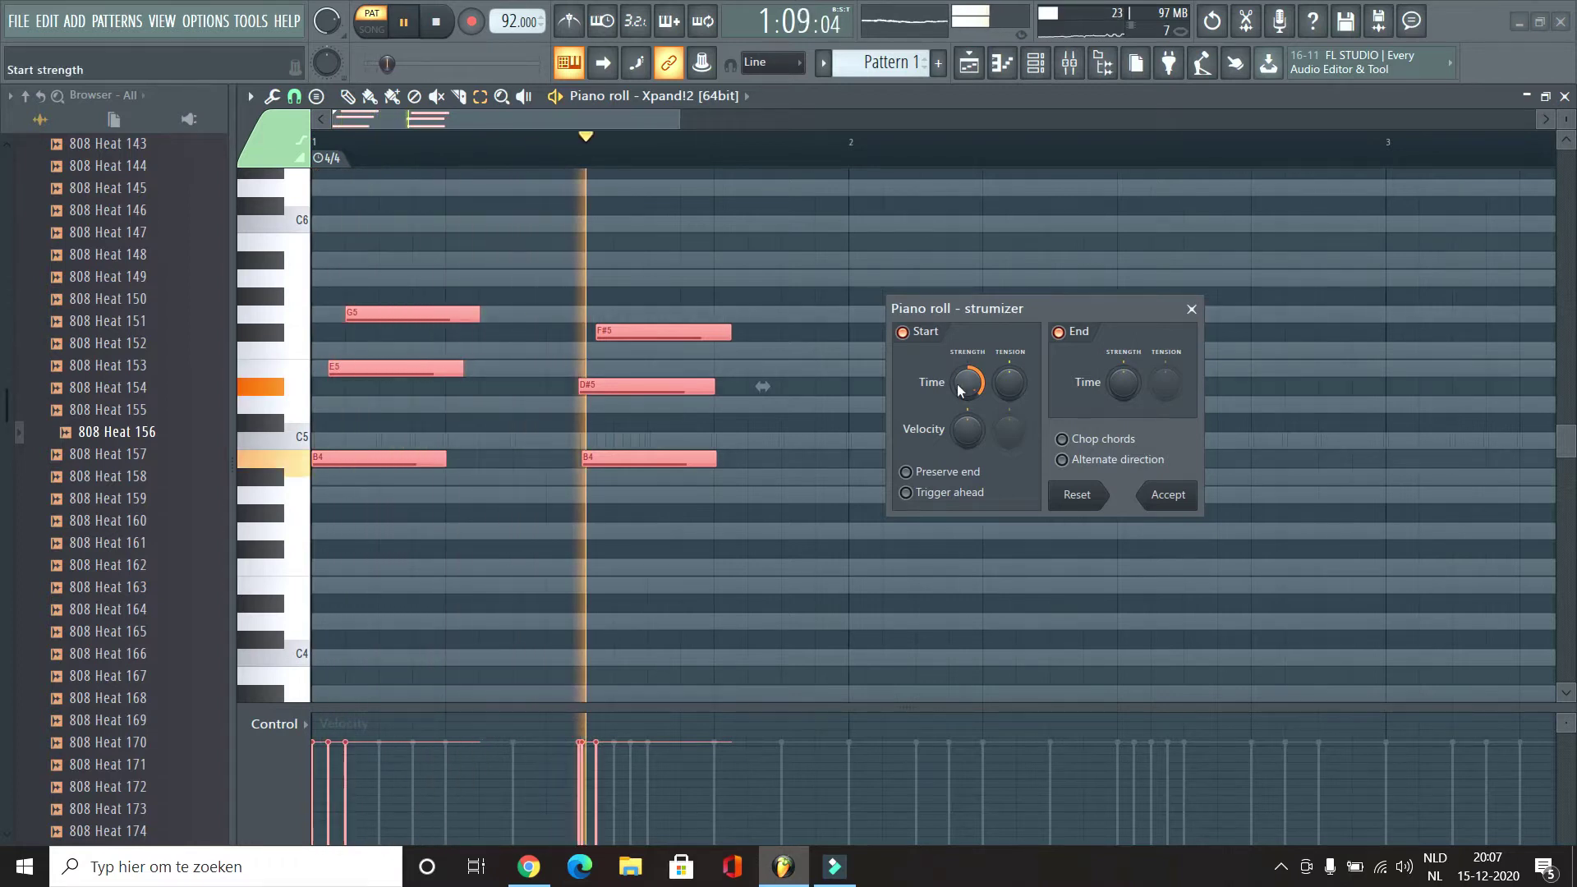
drag(958, 384, 957, 409)
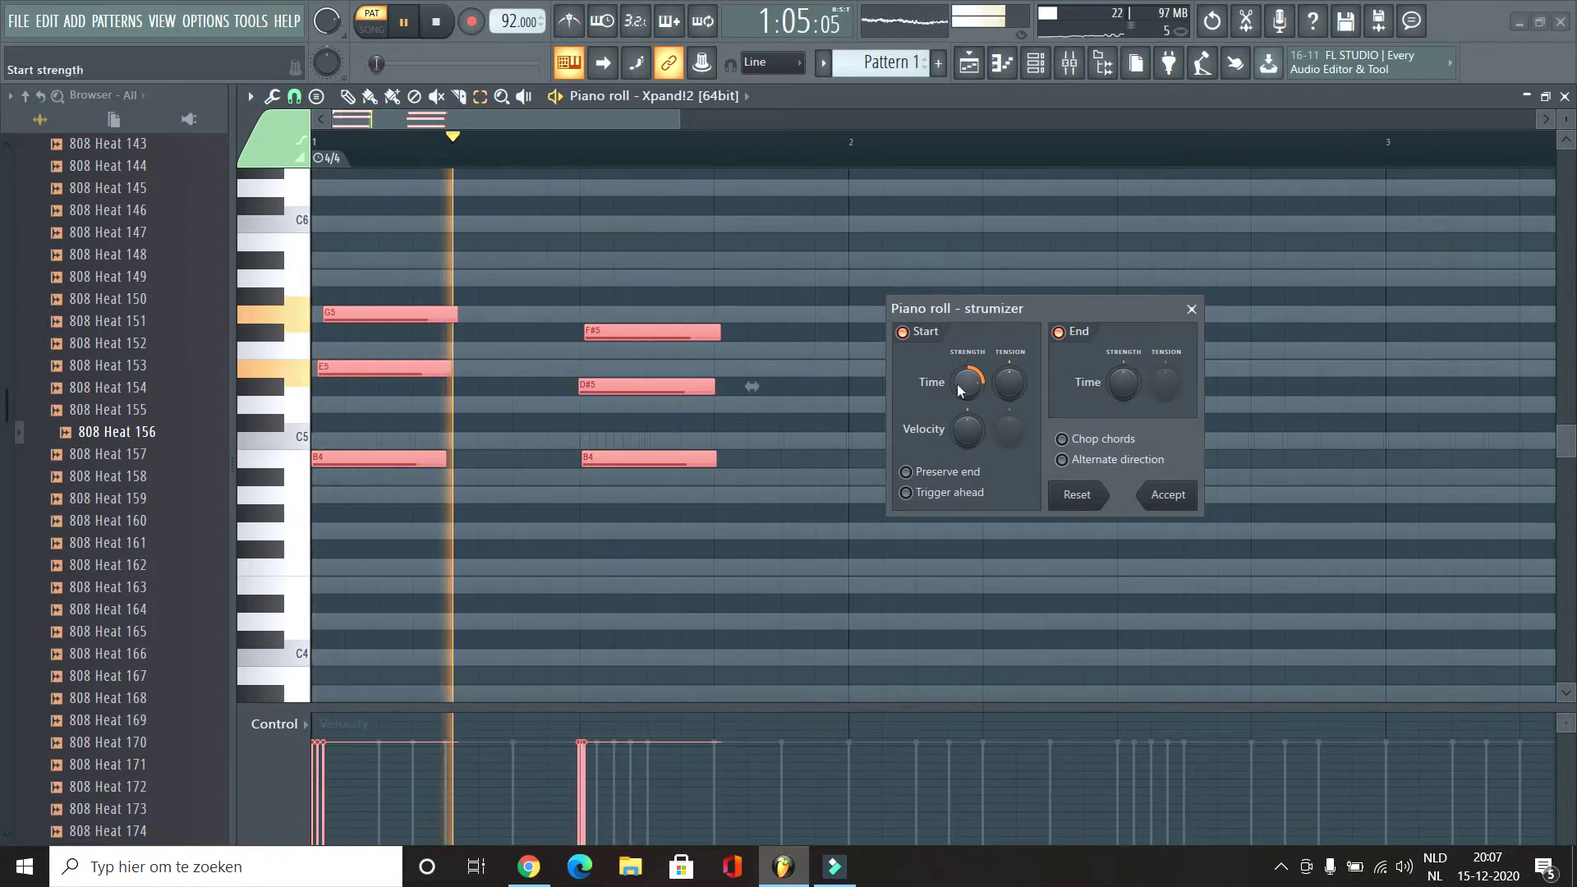
click(1165, 493)
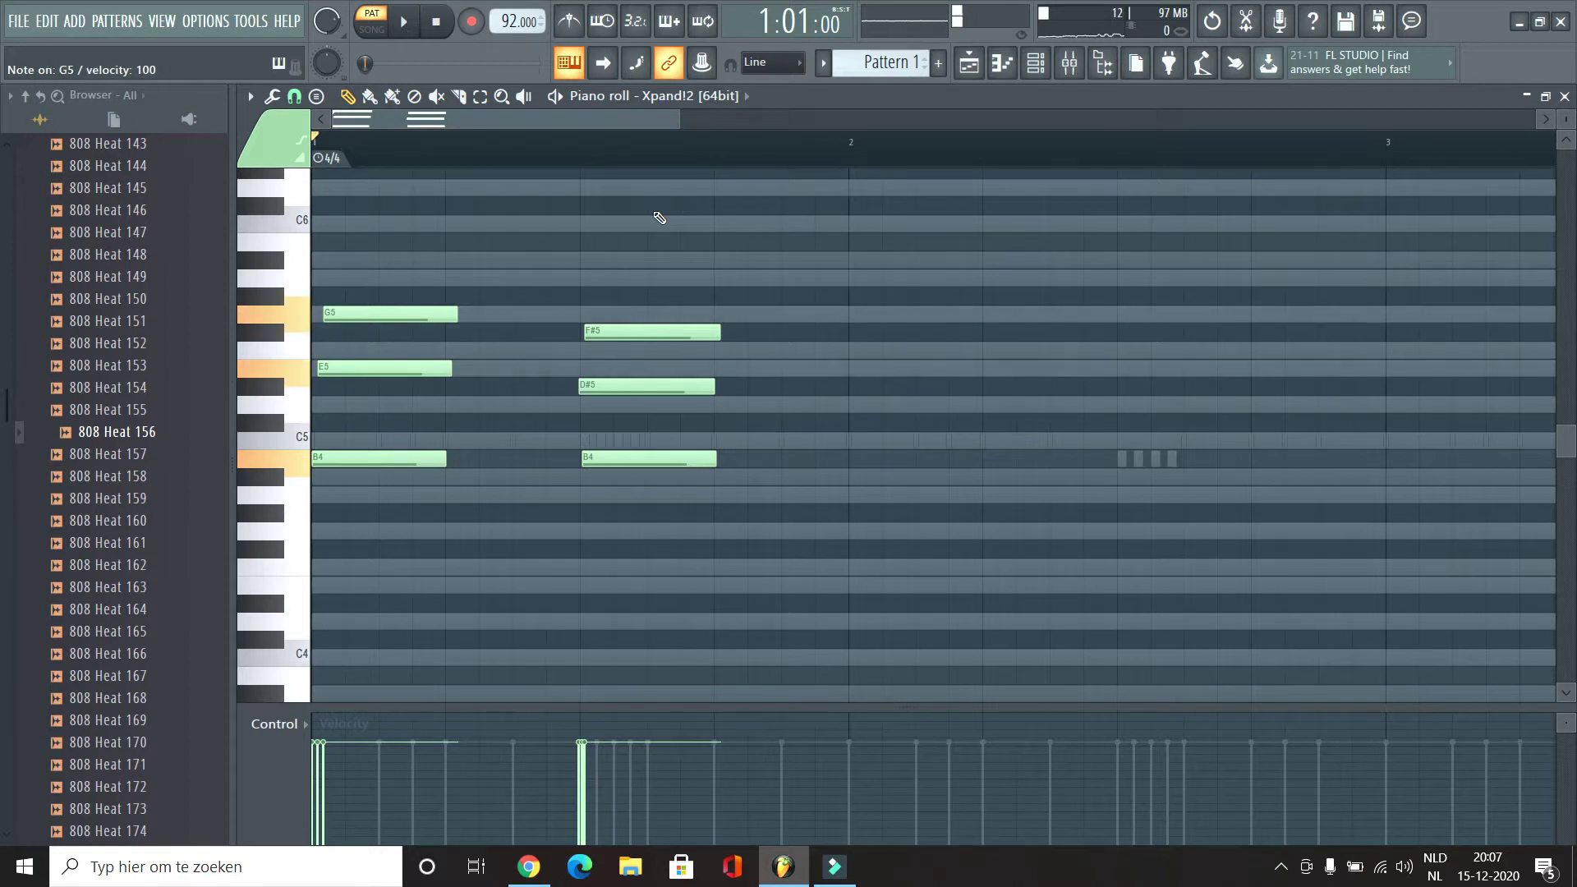
Step: Audition a chord of C5, E5 and A5, and draw a third chord of B4, E5 and A5 at the start of bar 2
key(space)
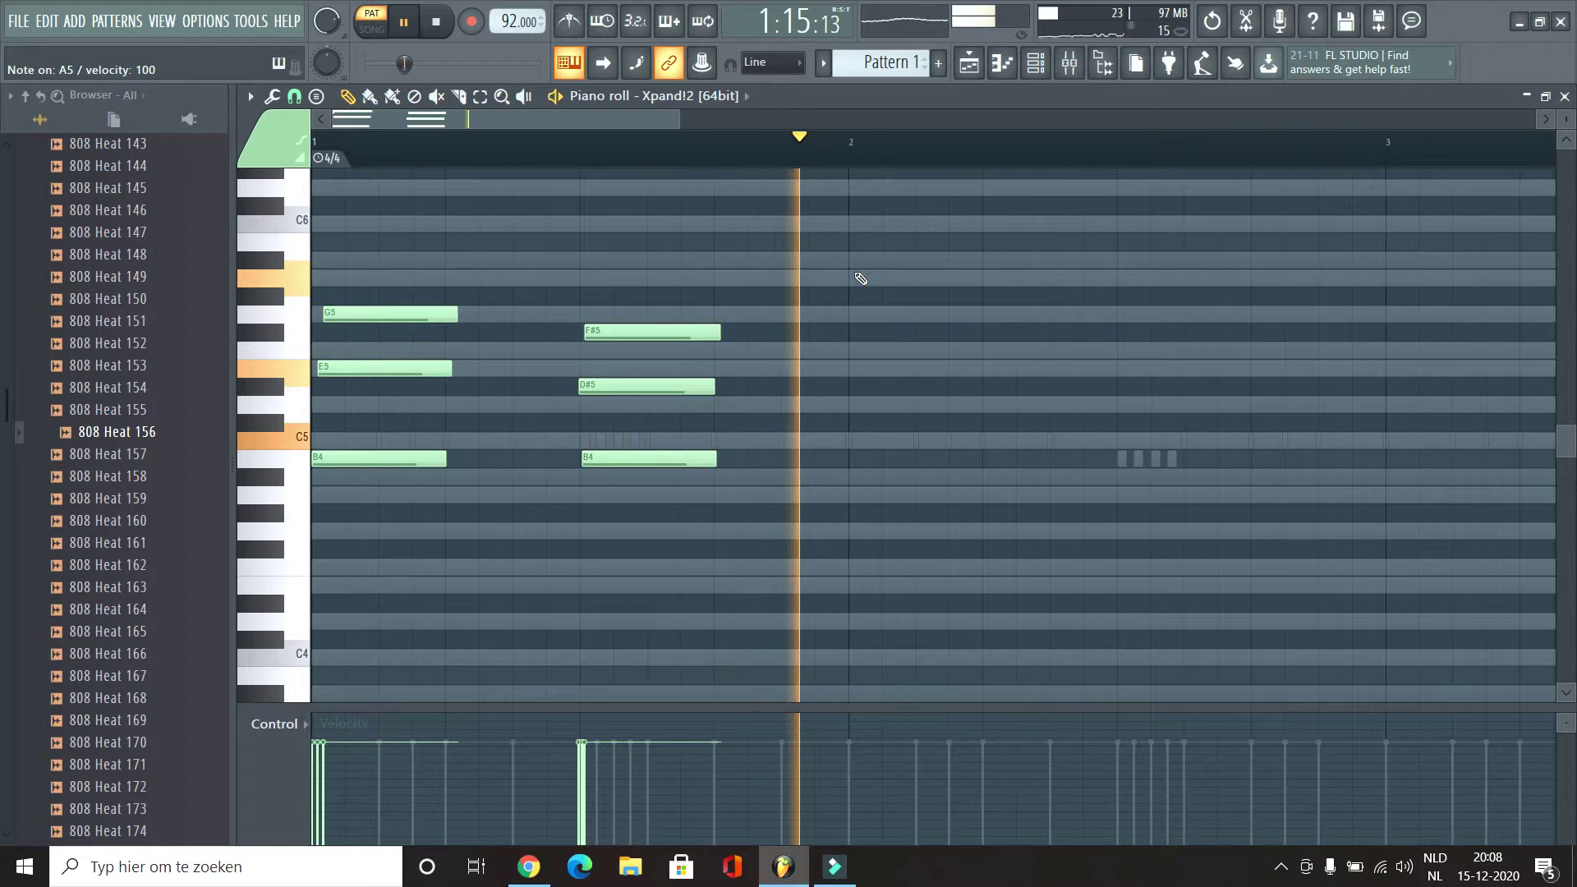
key(space)
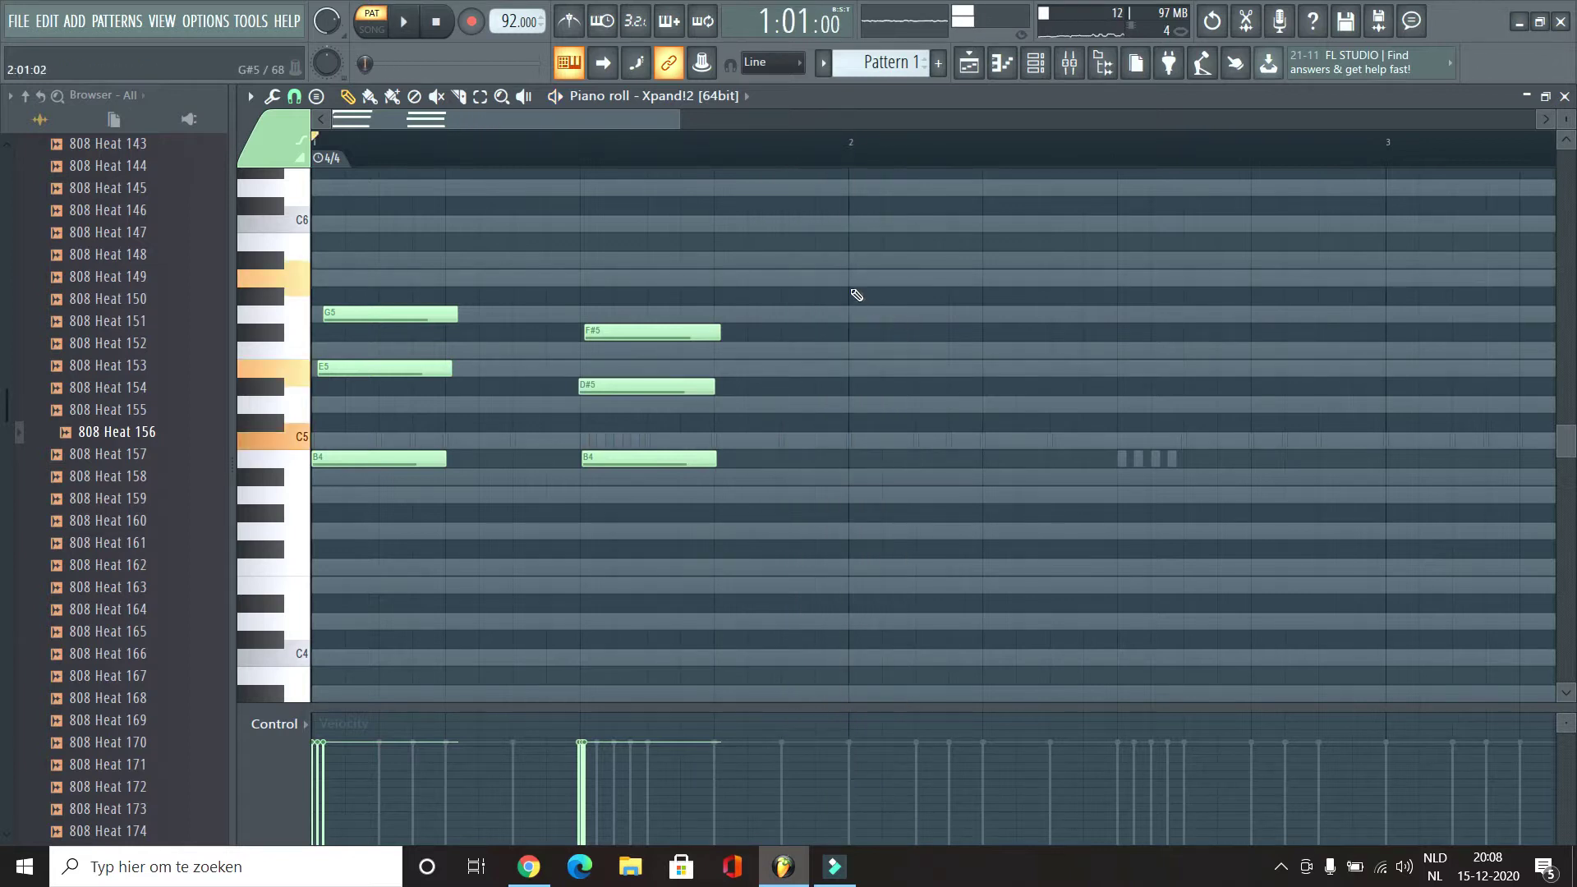
click(867, 284)
right_click(856, 282)
key(q)
key(e)
key(y)
key(q)
key(e)
key(y)
click(851, 284)
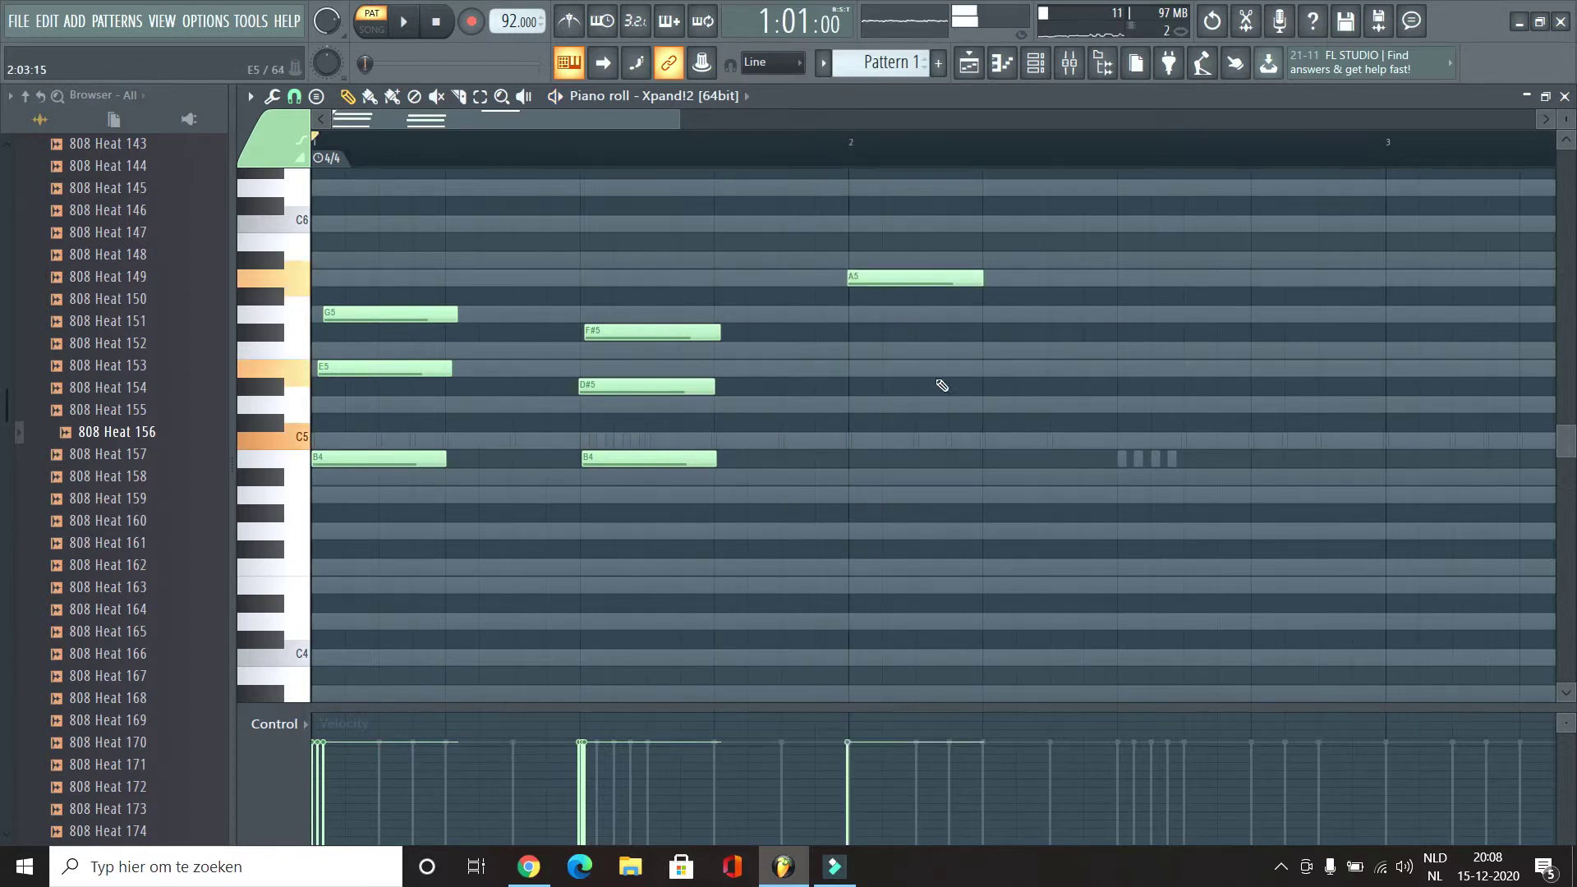
click(850, 371)
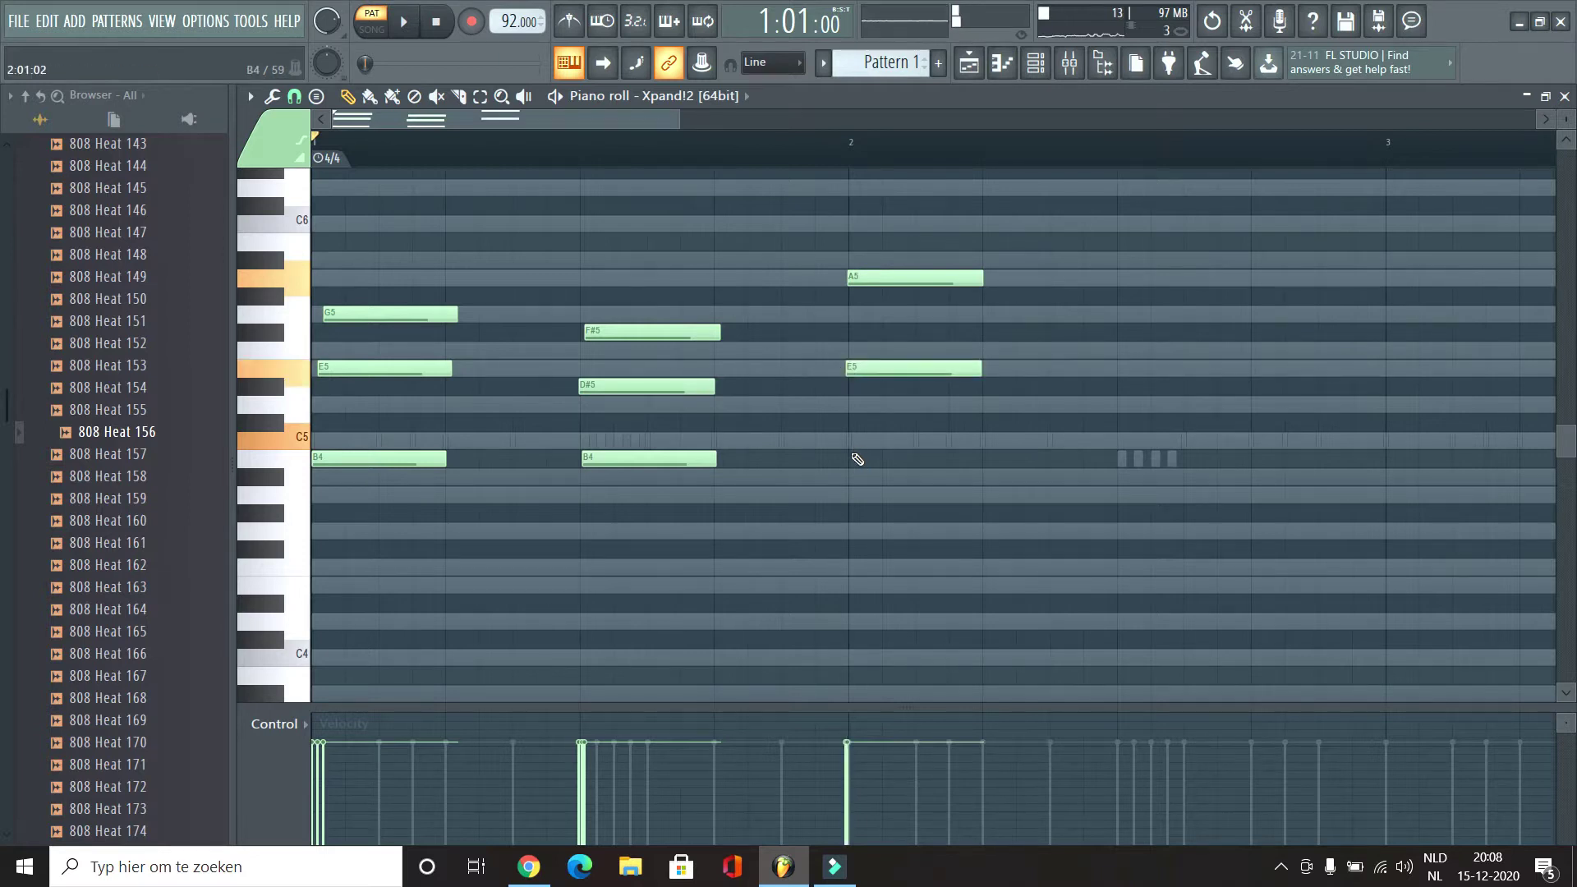
click(853, 457)
Step: Play the pattern and quantize all the Xpand!2 chords with the default settings
key(space)
key(alt+q)
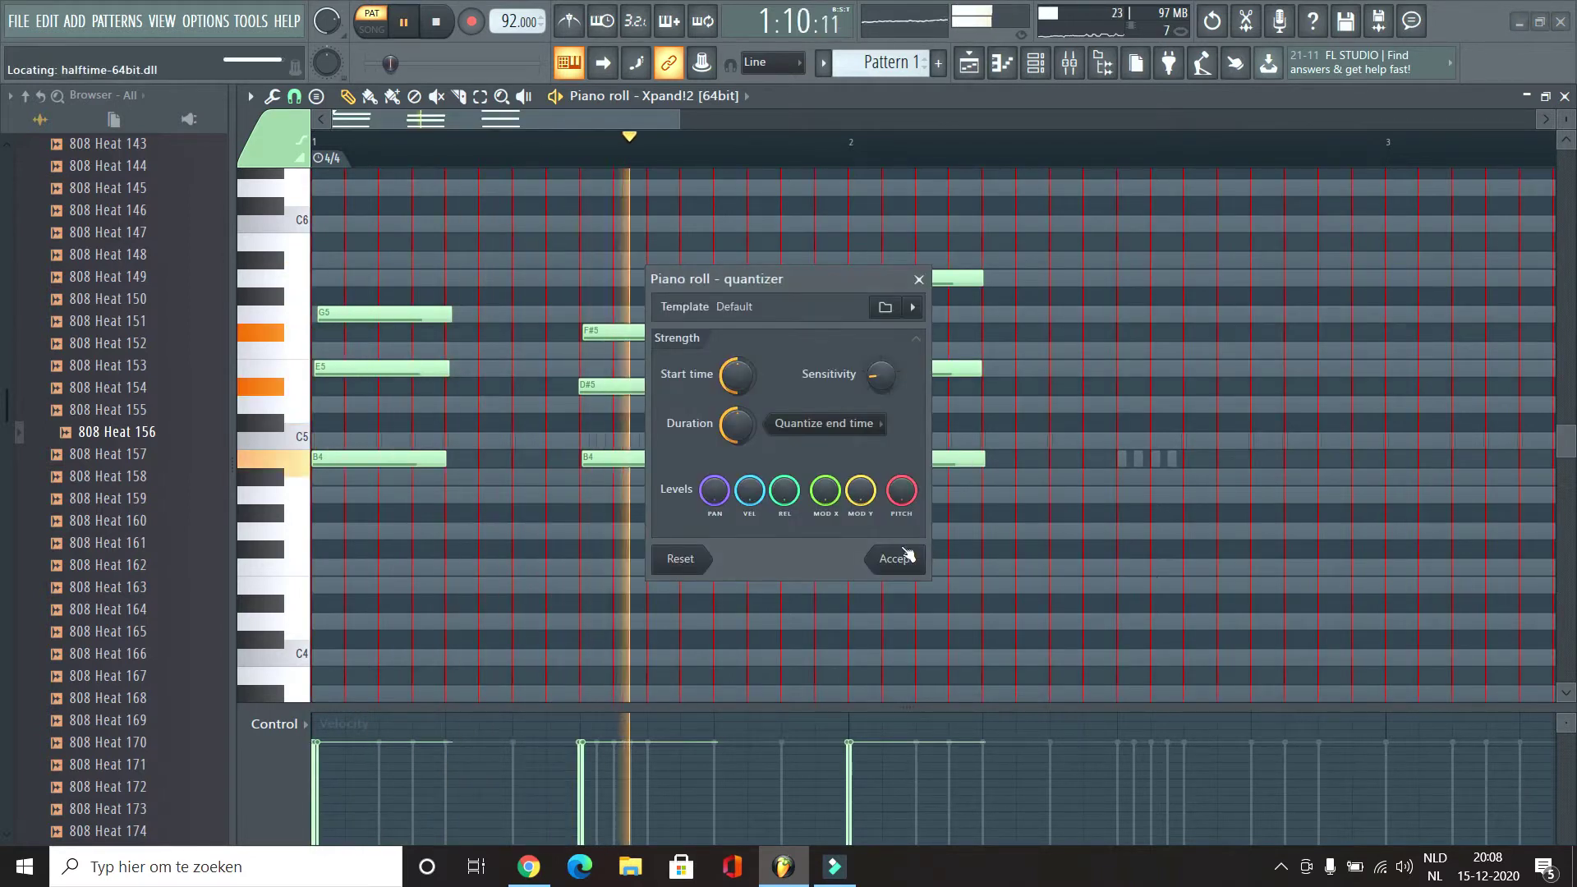
click(896, 559)
Step: Delete the third chord at the start of bar 2
click(1147, 389)
right_click(1208, 388)
right_click(945, 459)
right_click(932, 369)
right_click(925, 280)
Step: Reopen the Xpand!2 notes from the channel rack and transpose both chords up so their lowest notes sit on A5
click(1062, 73)
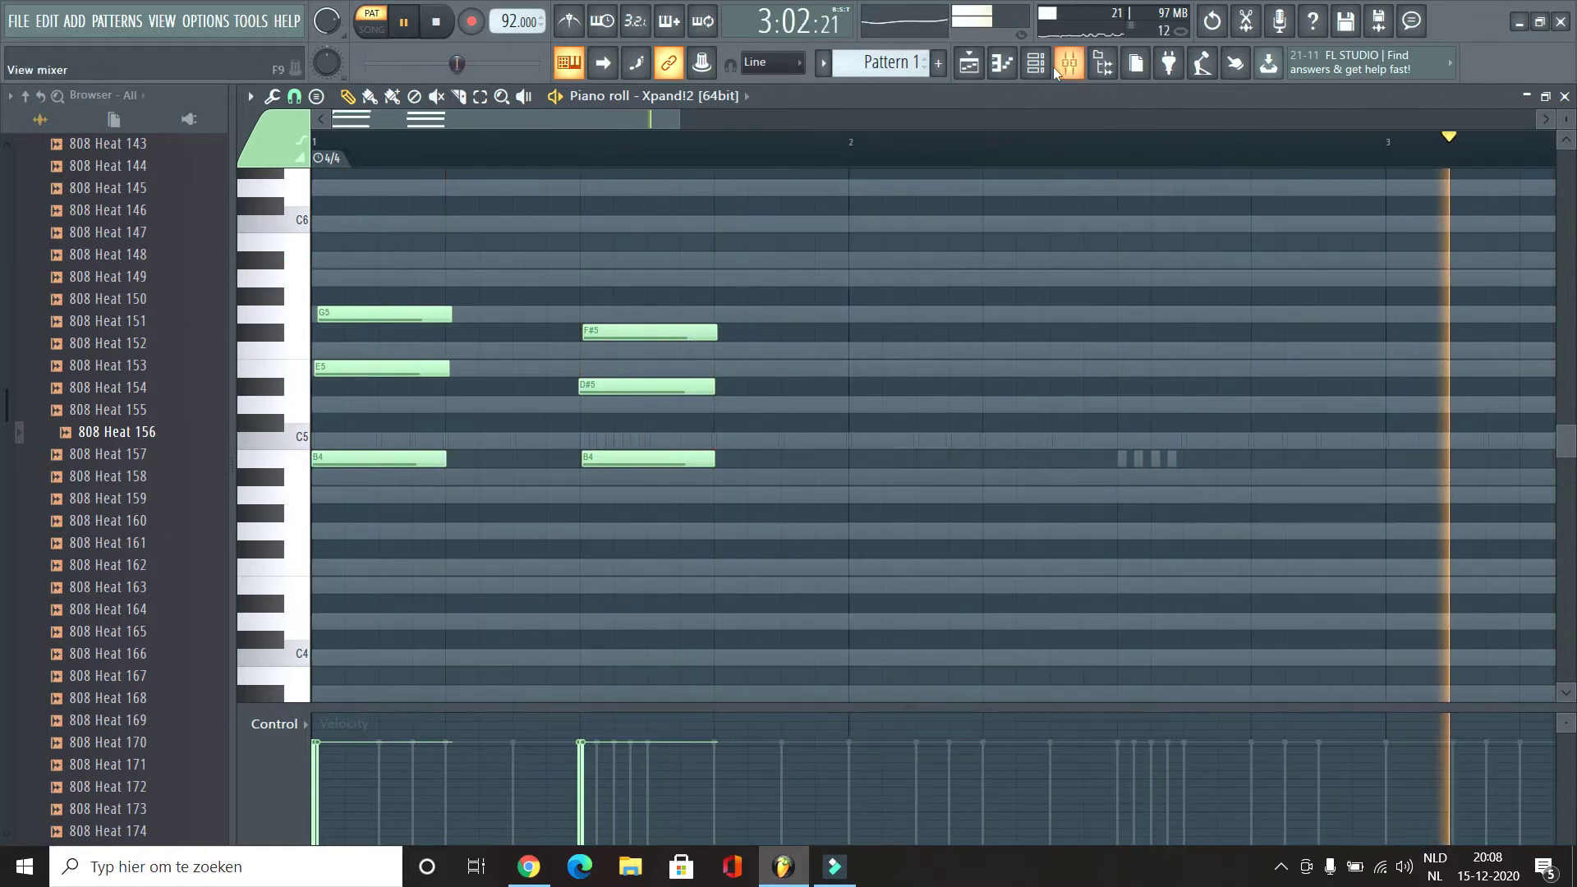
key(F6)
key(space)
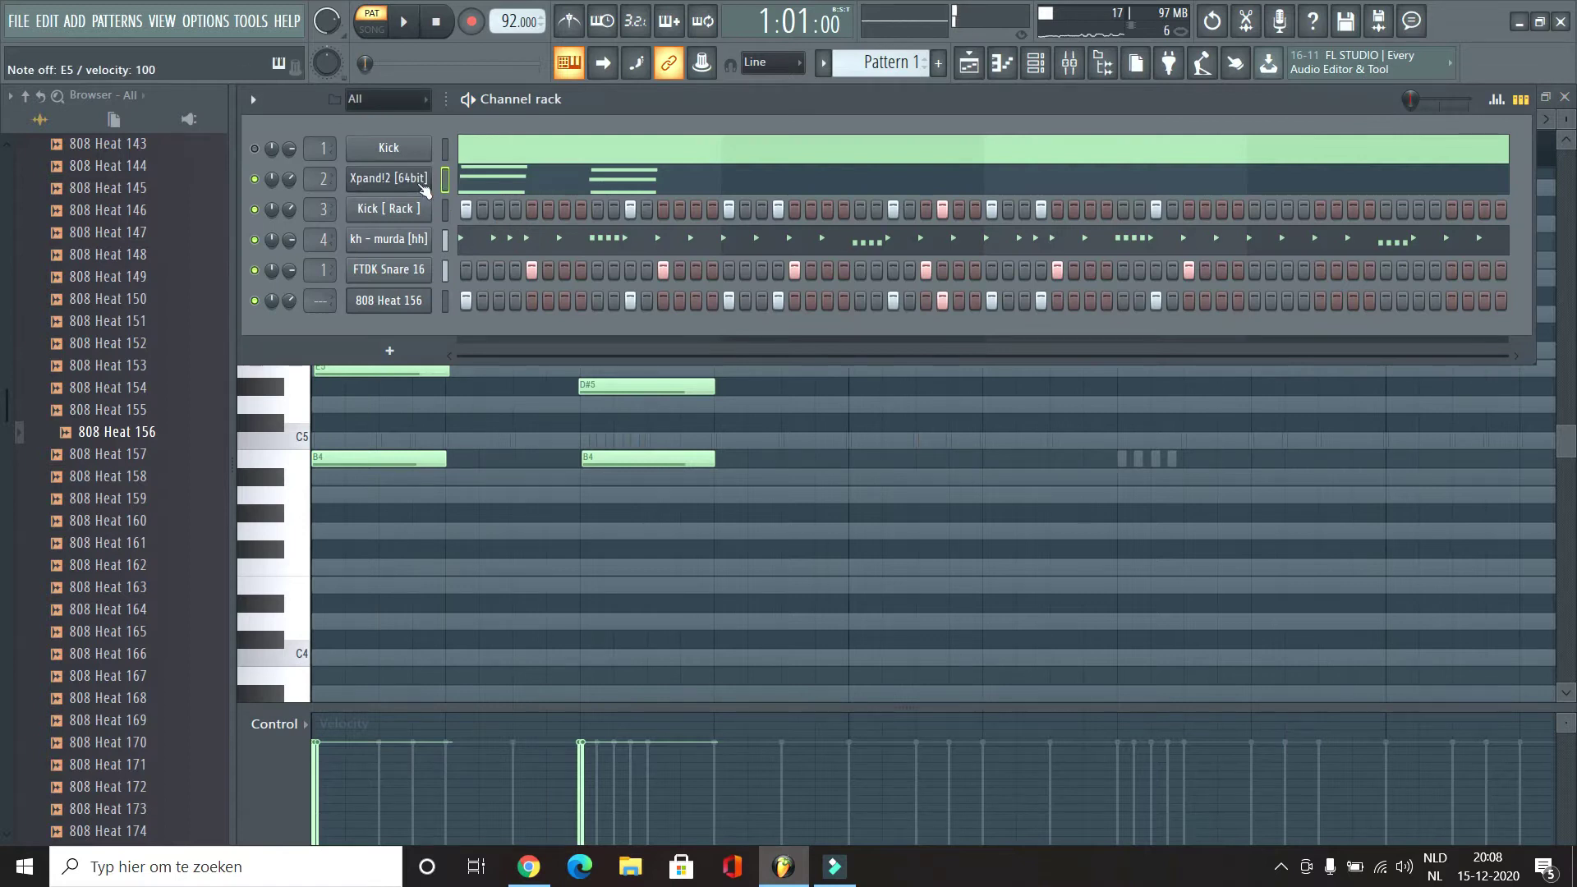
click(421, 184)
click(496, 175)
click(497, 175)
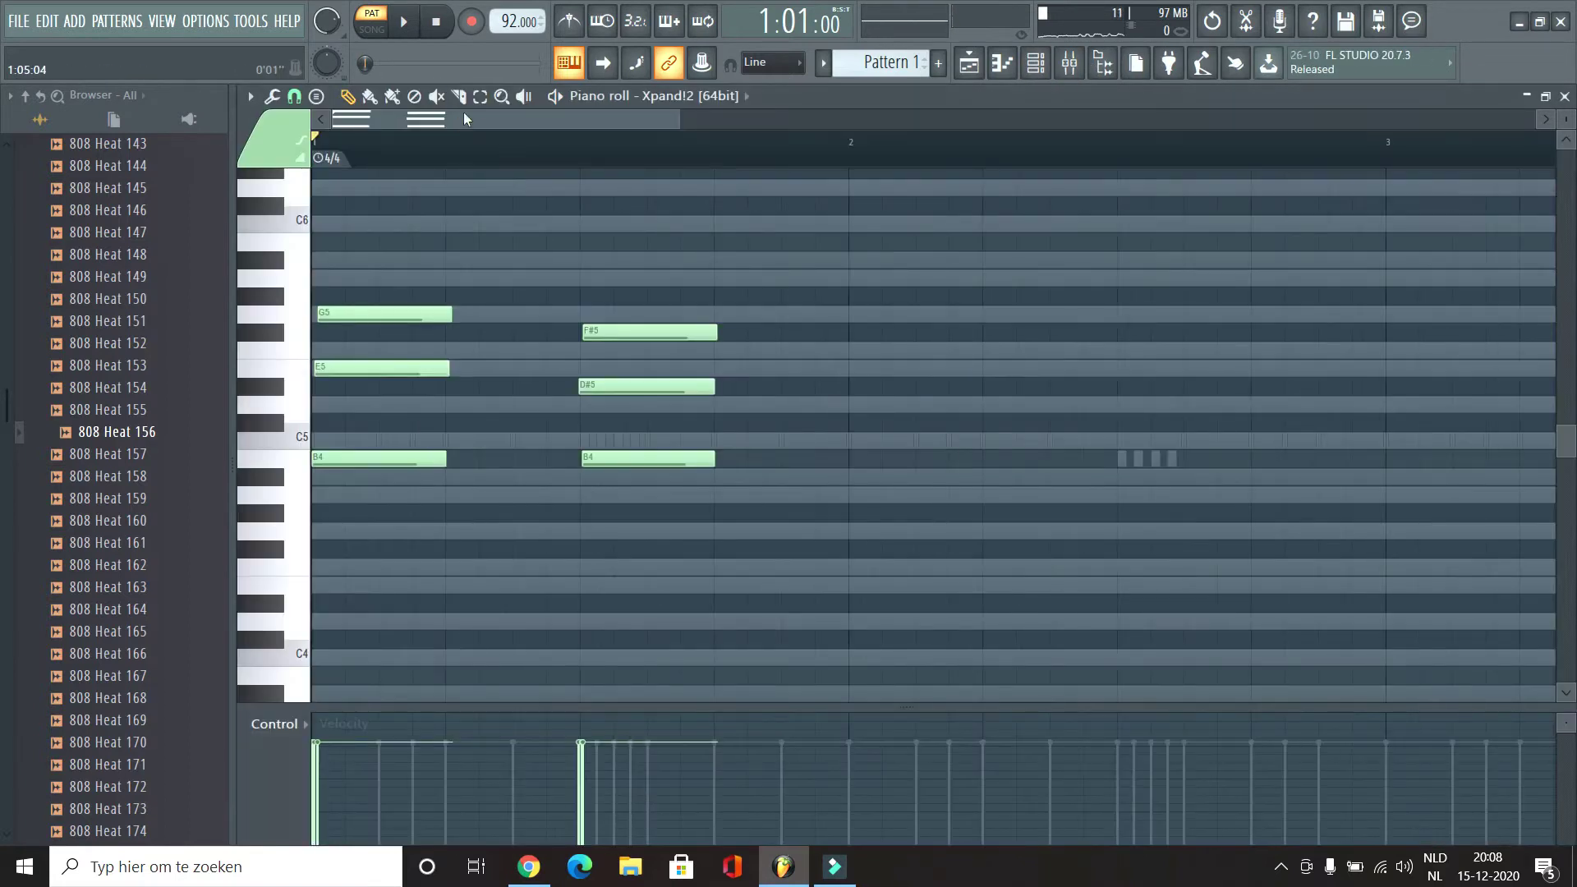
drag(205, 292, 475, 550)
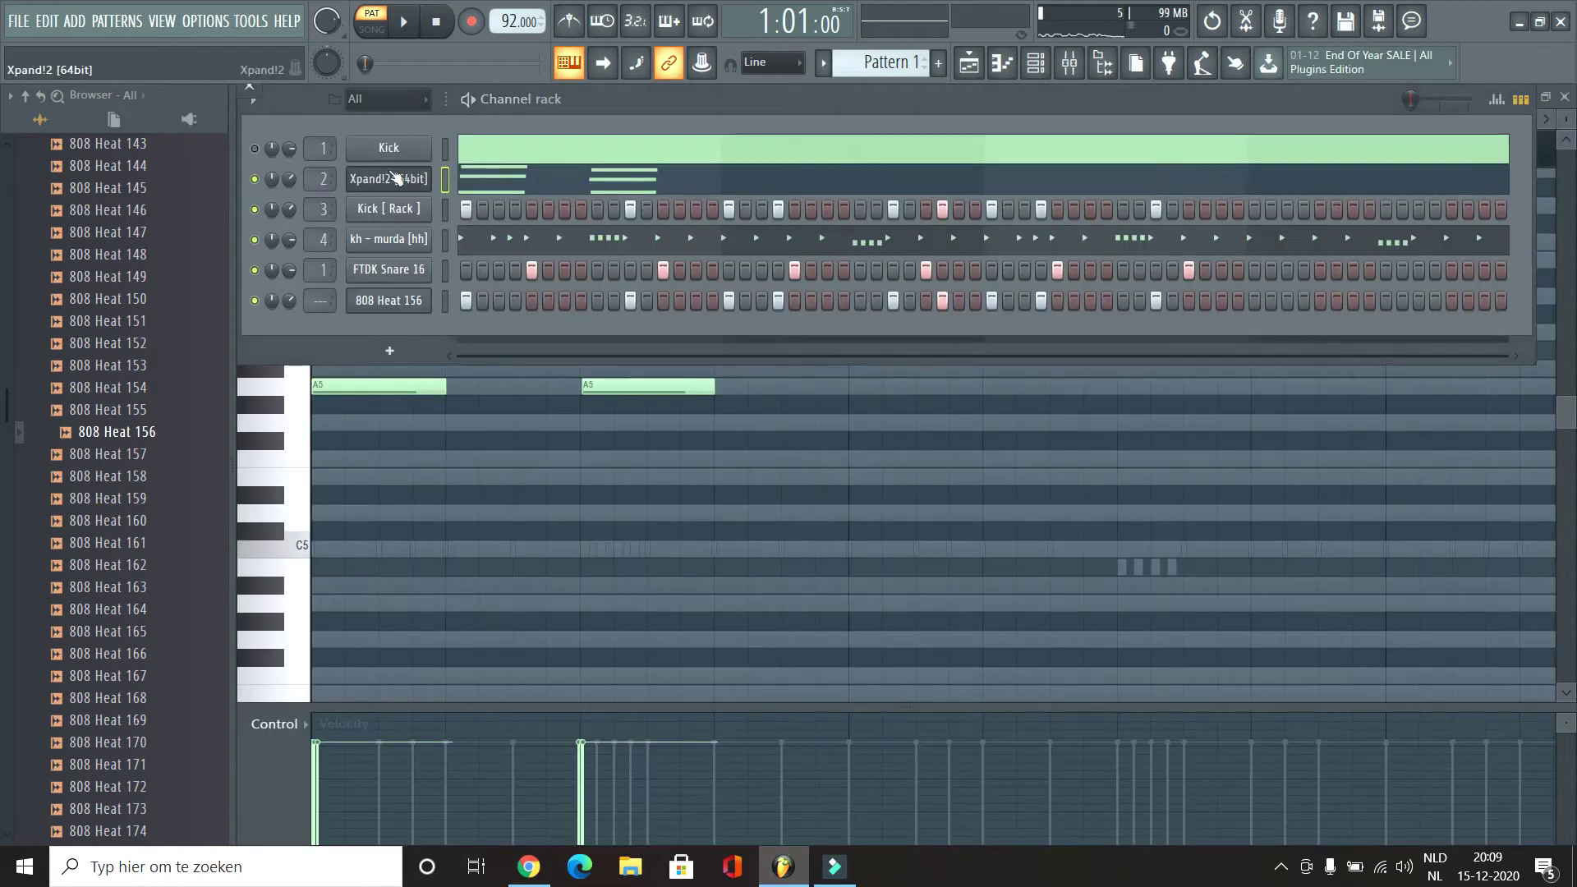
Step: Browse the presets of the second Xpand!2 instance and load MALLET Tecca
click(390, 176)
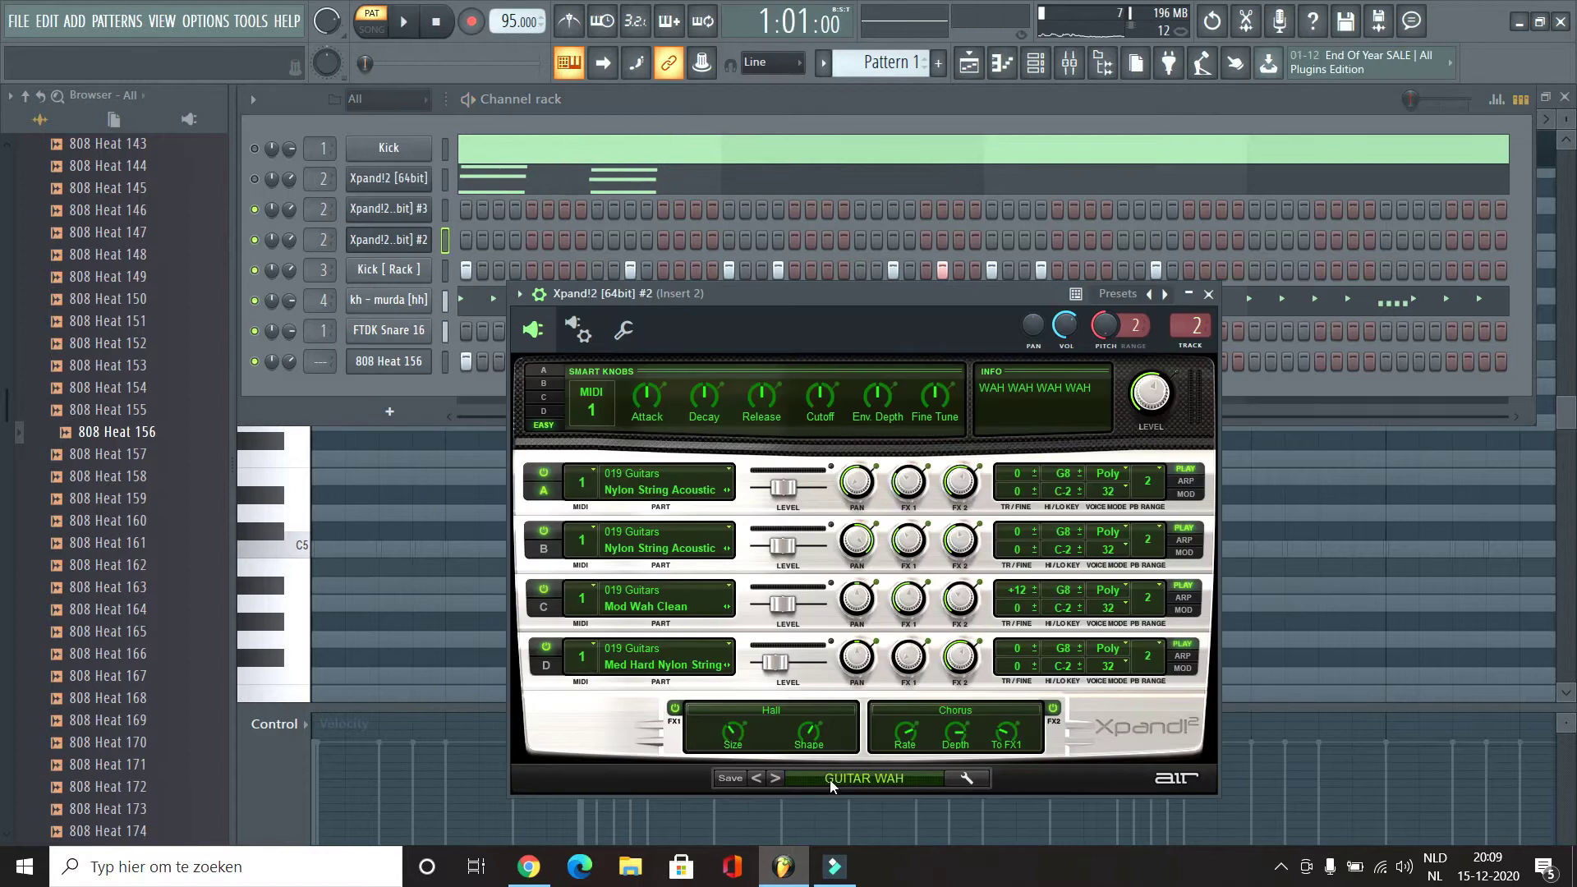
click(776, 776)
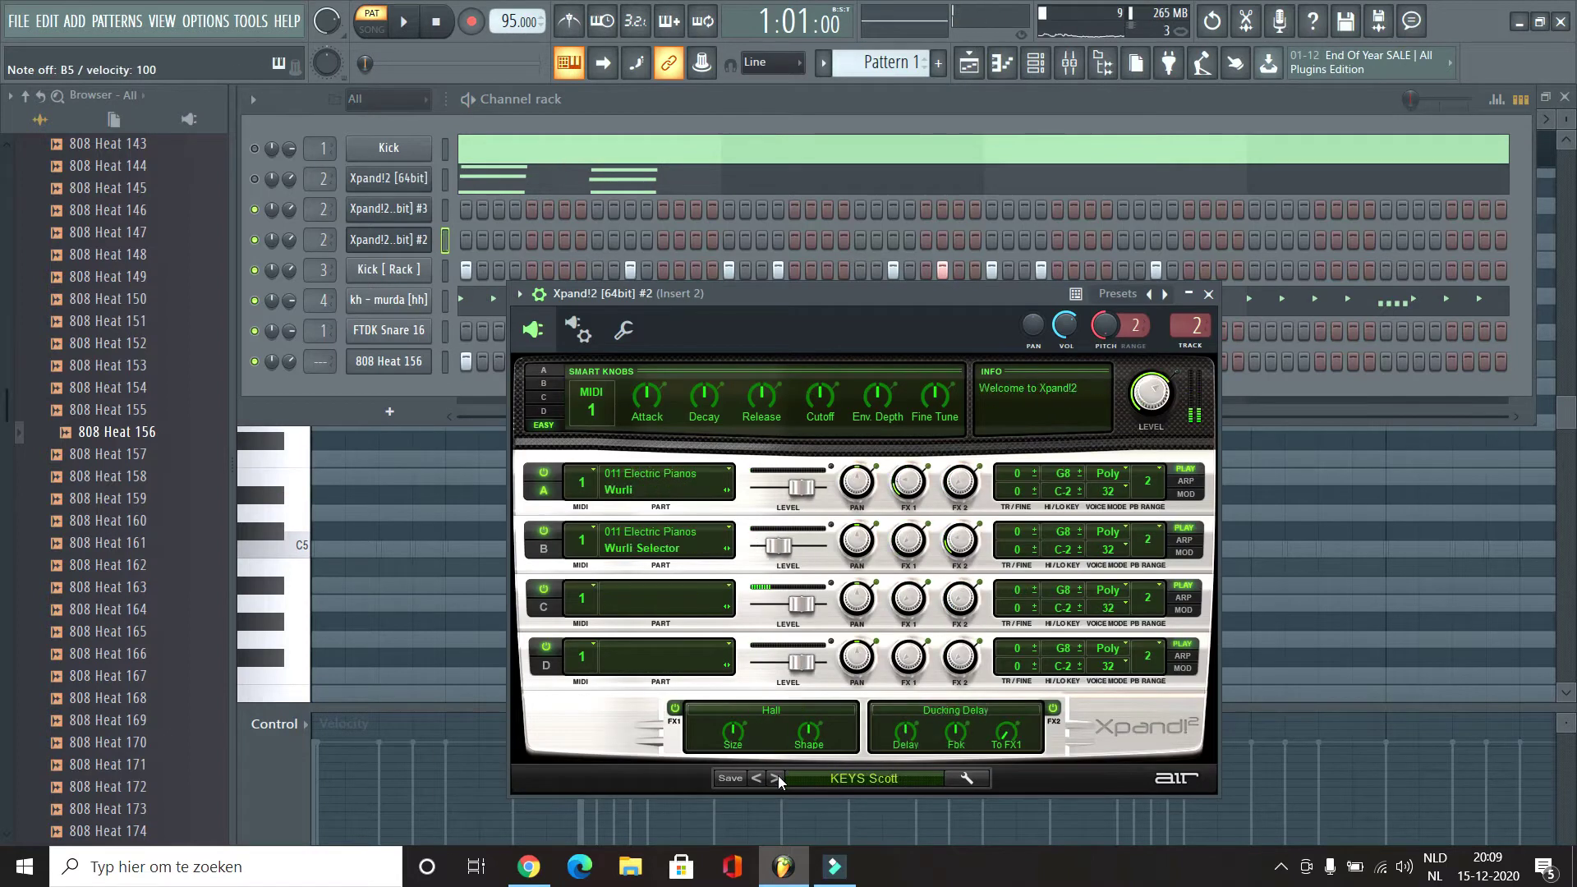
click(773, 778)
click(772, 779)
click(775, 776)
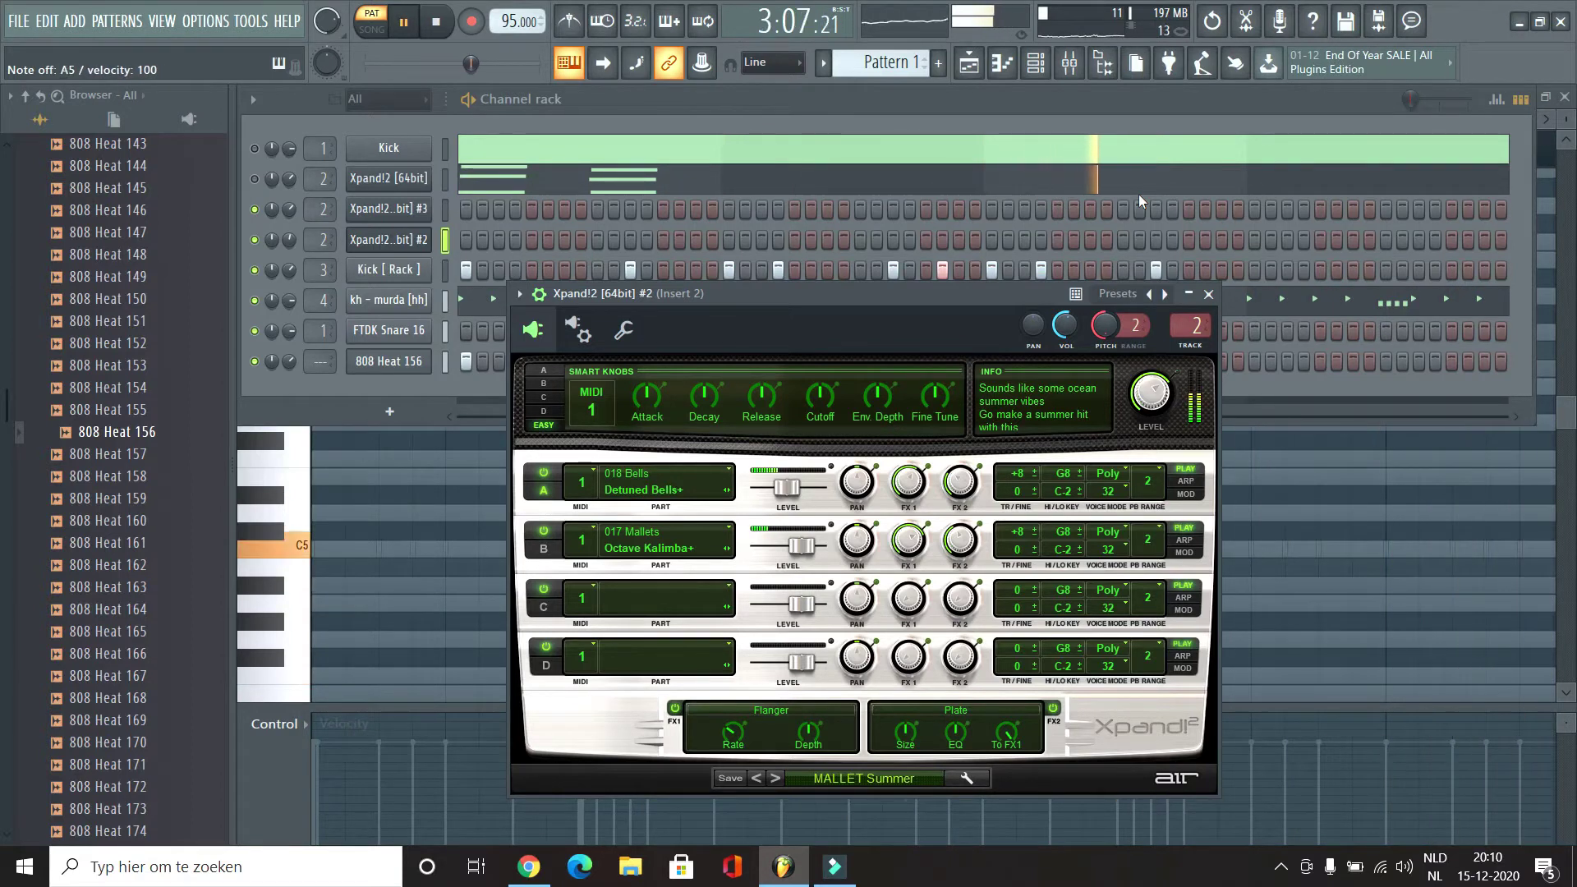
key(space)
click(776, 782)
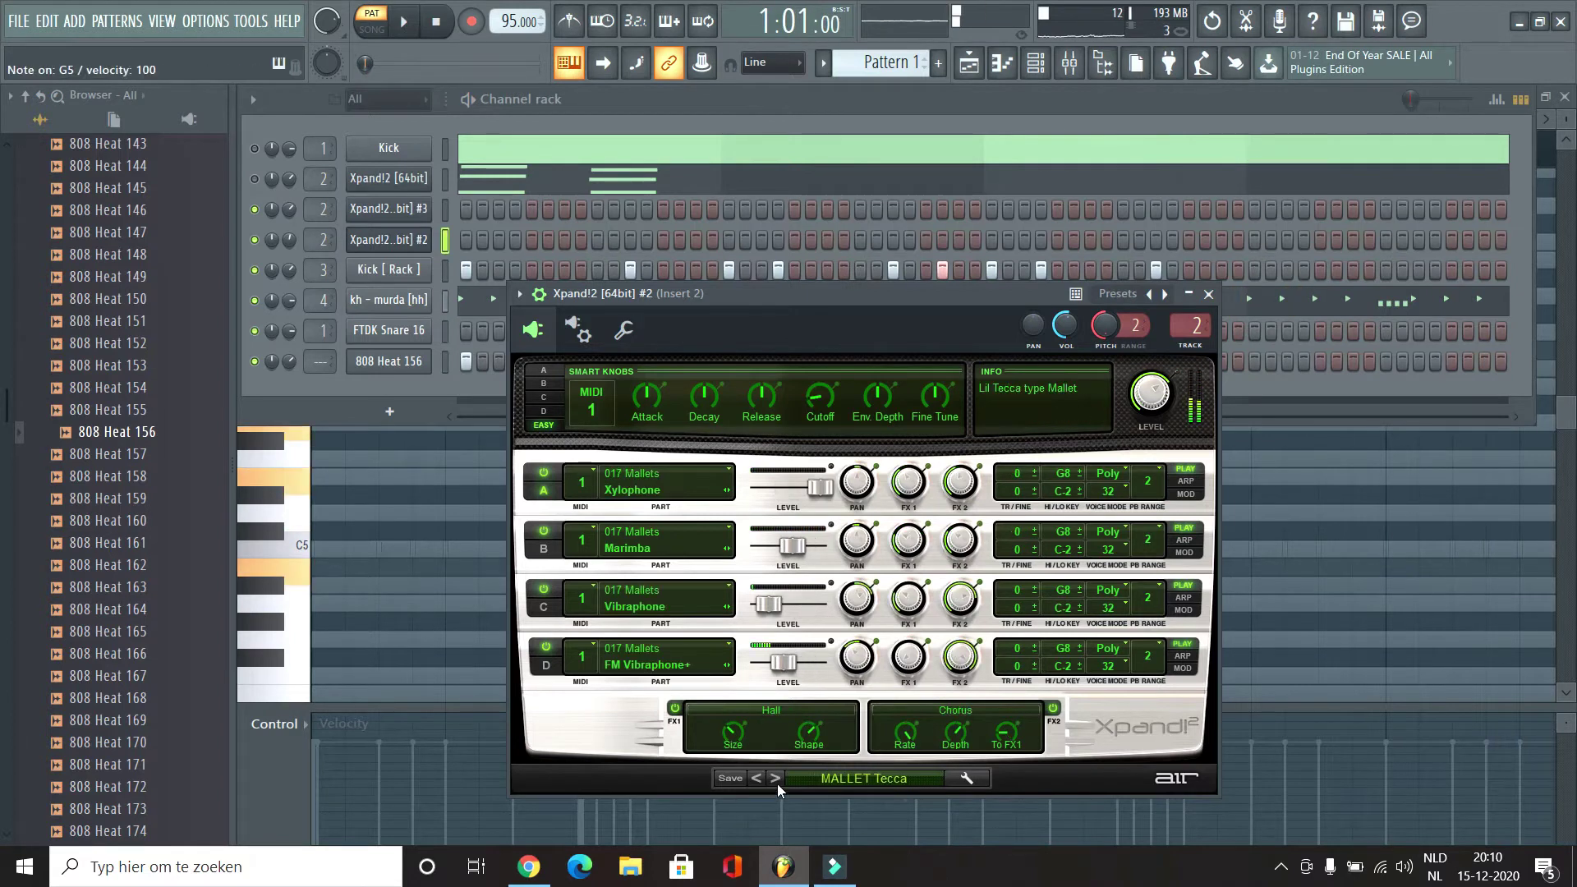
Step: Audition the MALLET Tecca sound with chords of C5, E5, G5 and B4, D#5, F#5
key(z)
key(c)
key(b)
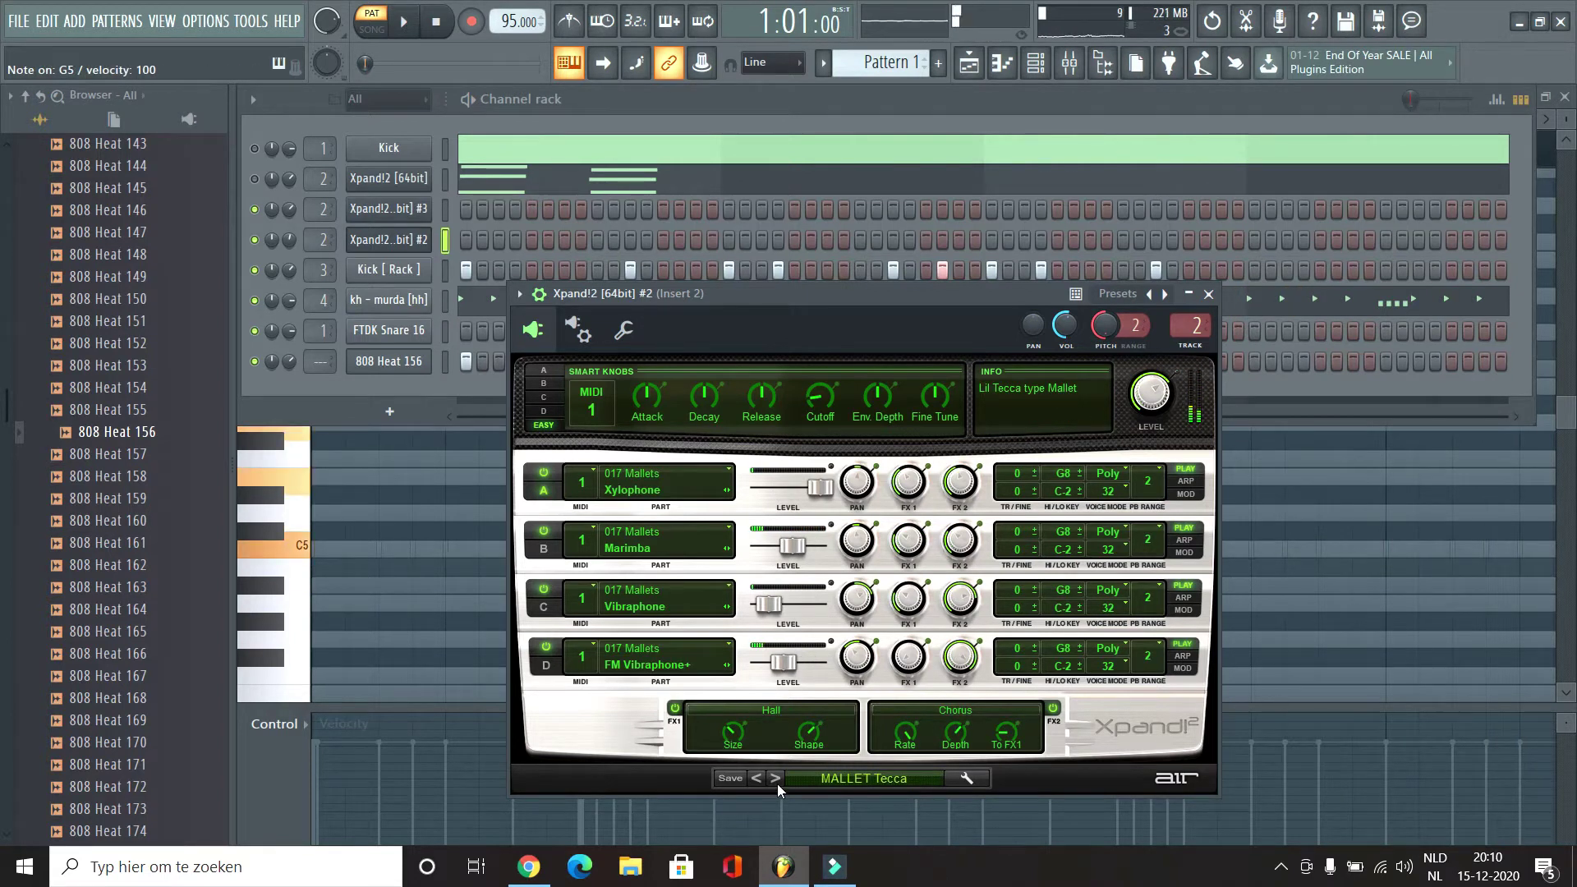
key(m)
key(5)
key(3)
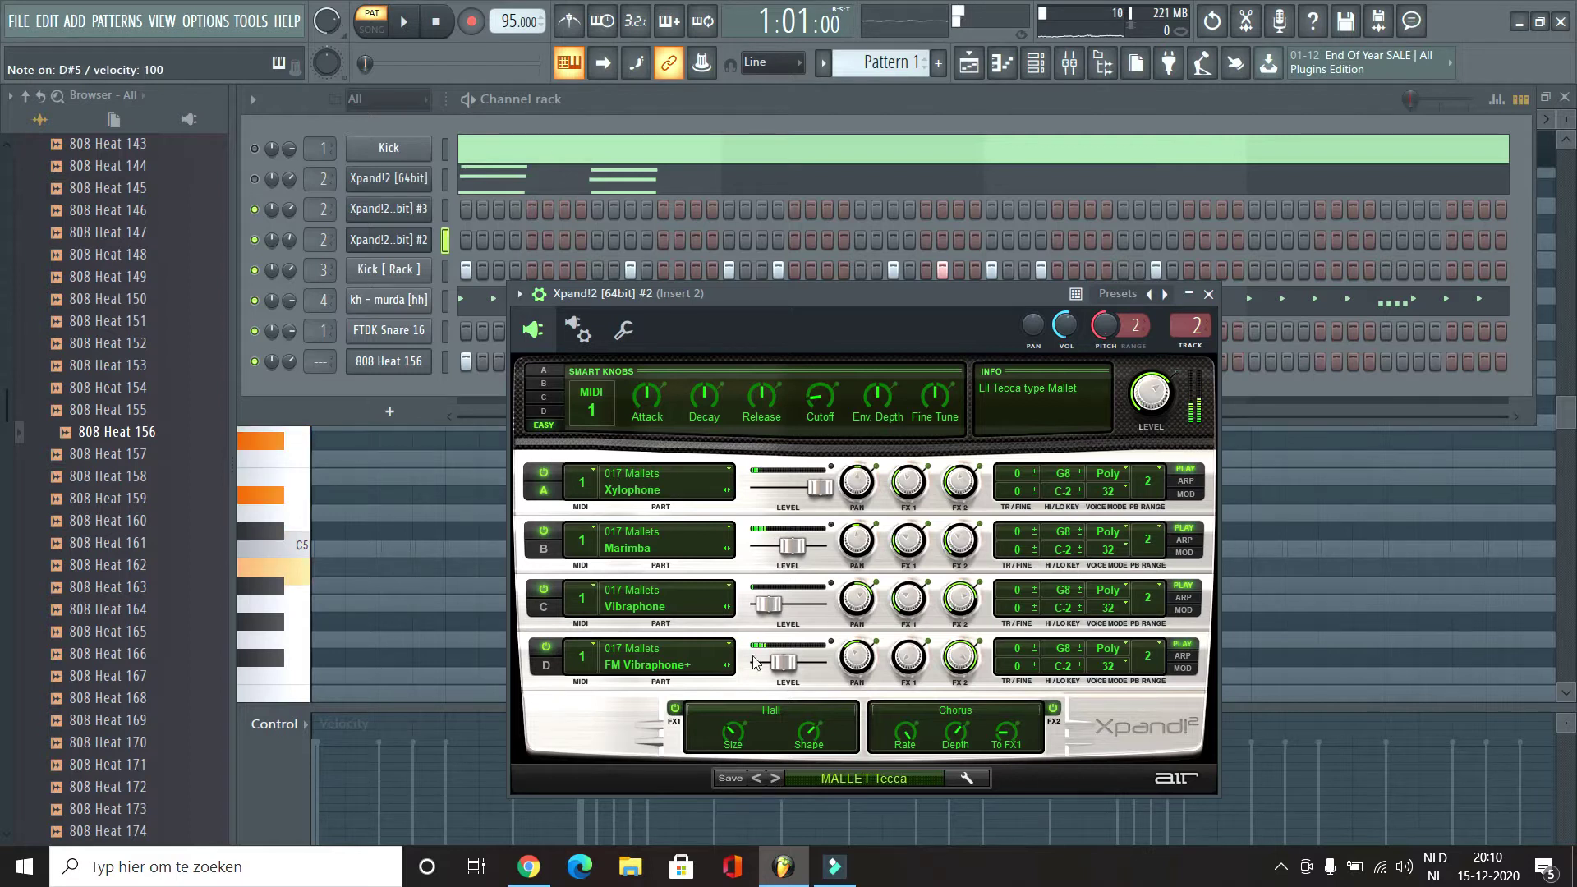
Step: Record four mallet chords, B4-E5-G5, C5-E5-G5, C5-E5-A5 and B4-D#5-F#5, and quantize them in the piano roll
click(471, 22)
click(789, 573)
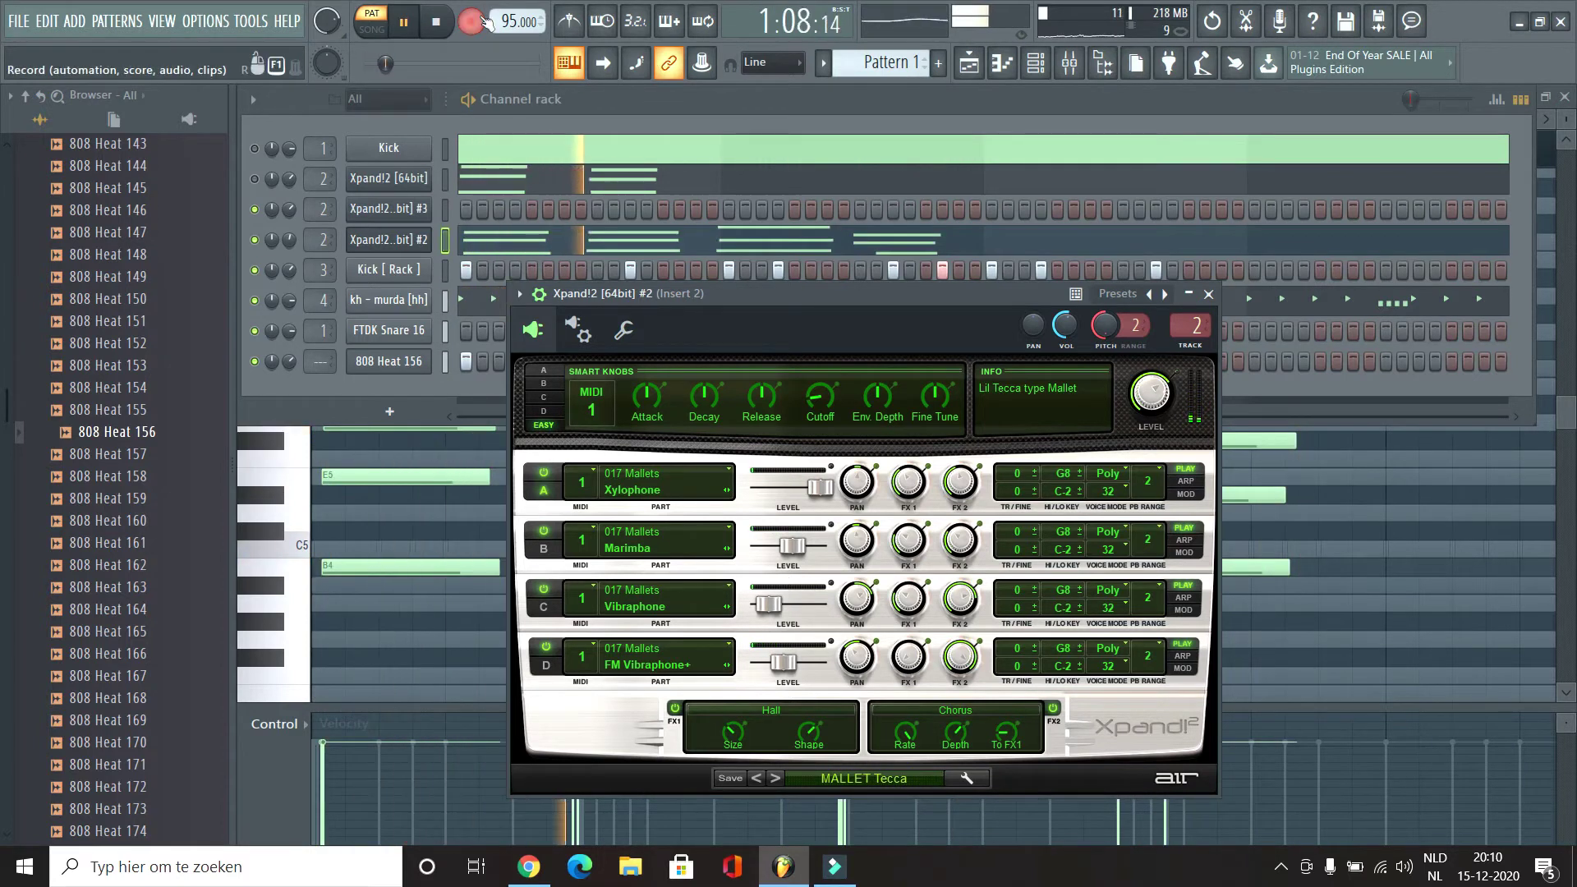
click(430, 433)
key(alt+q)
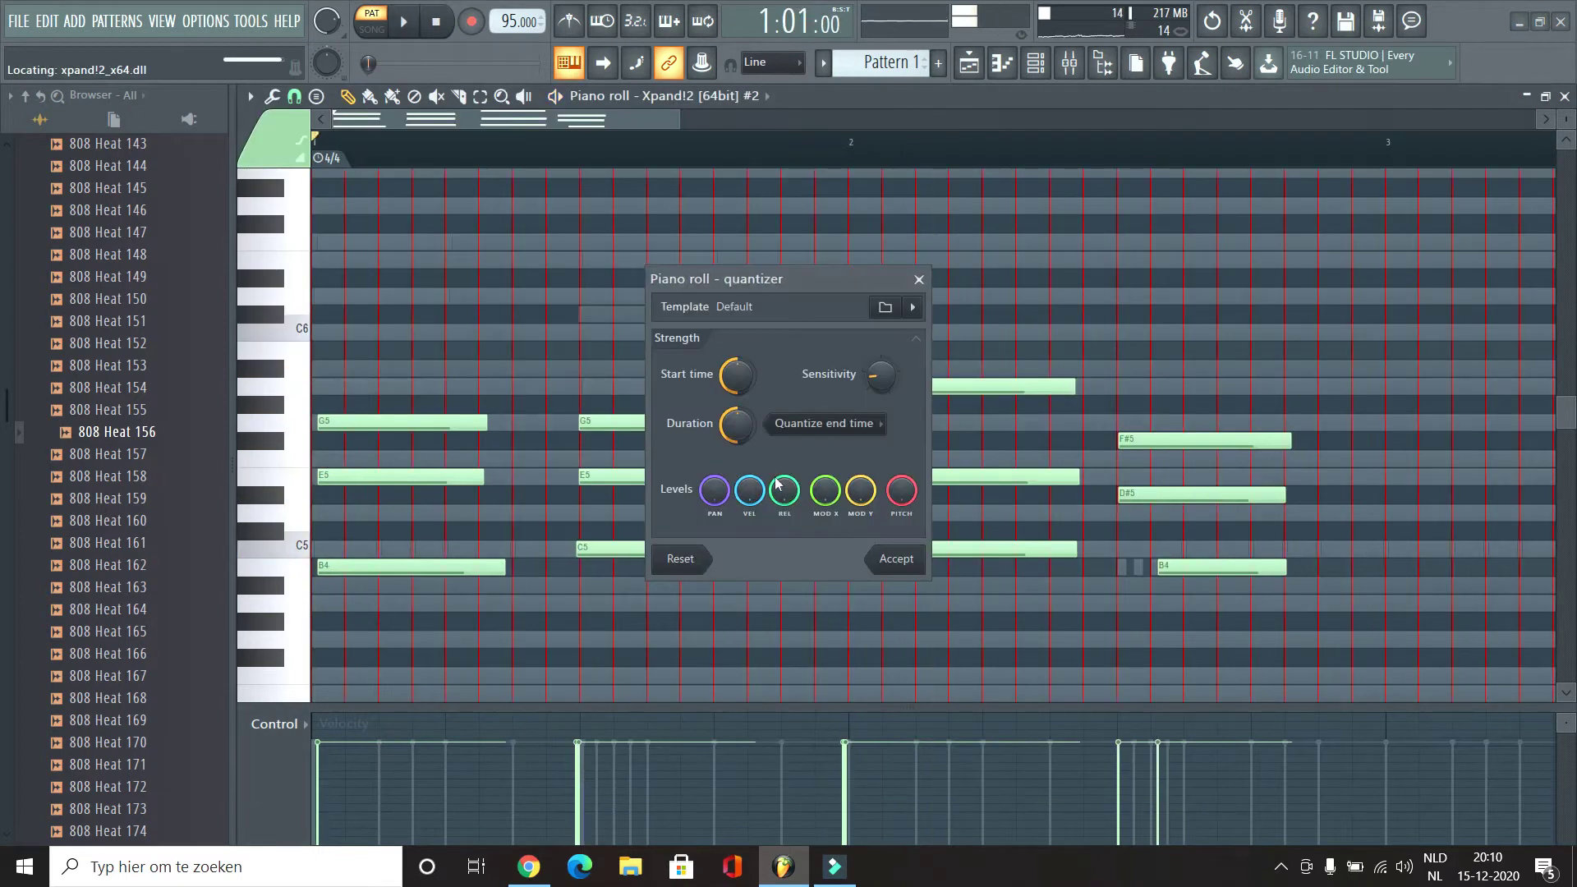
click(893, 556)
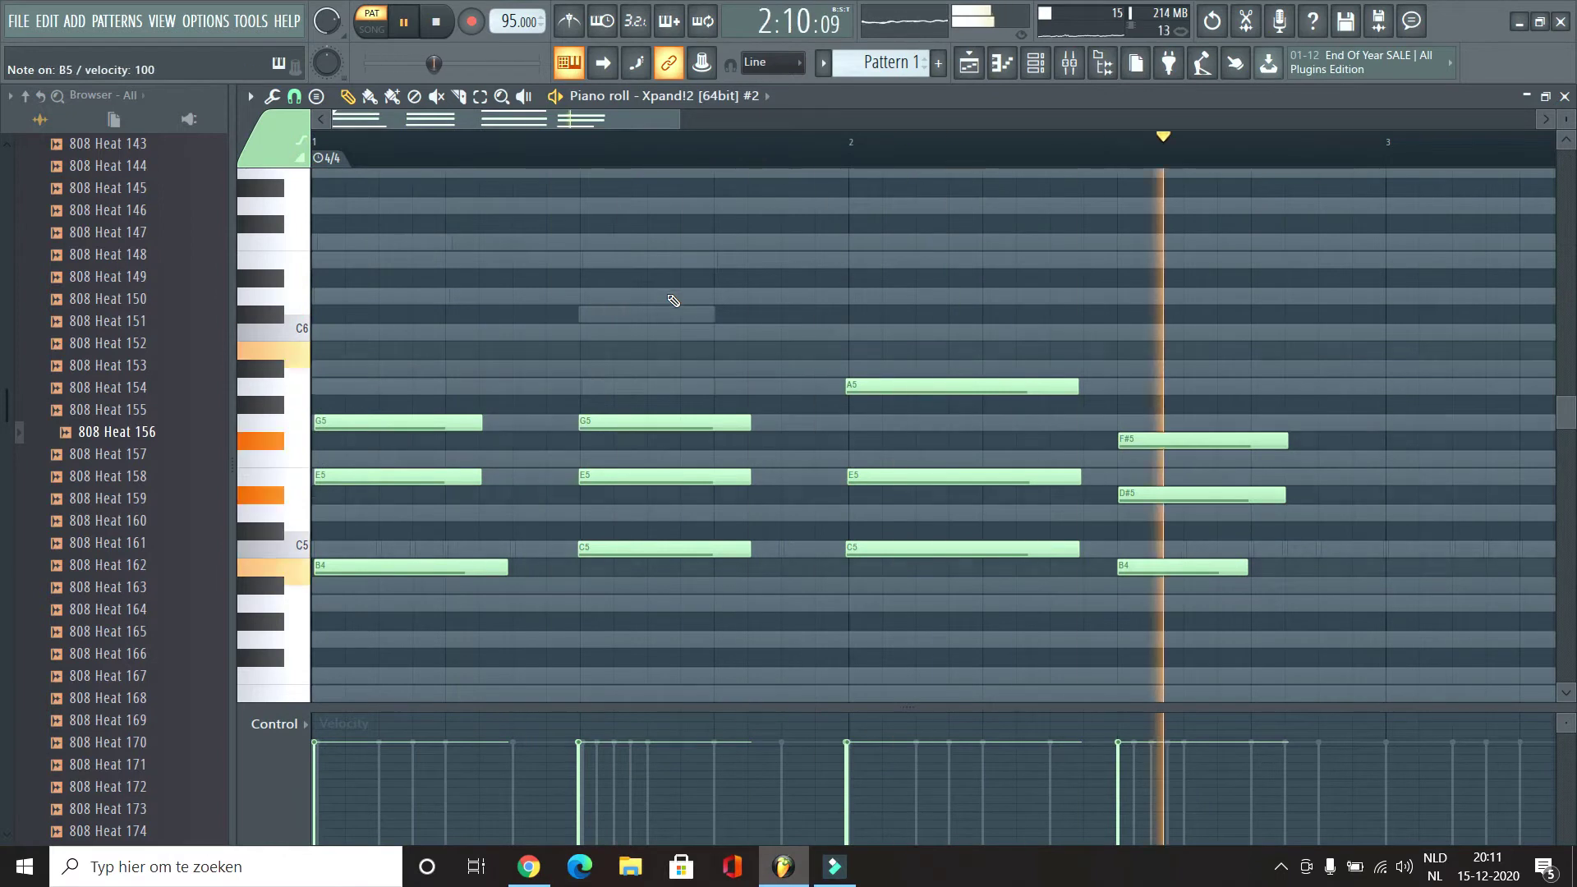
Step: Draw a D6 above the second chord and a C6 above the third, and quantize the notes
key(space)
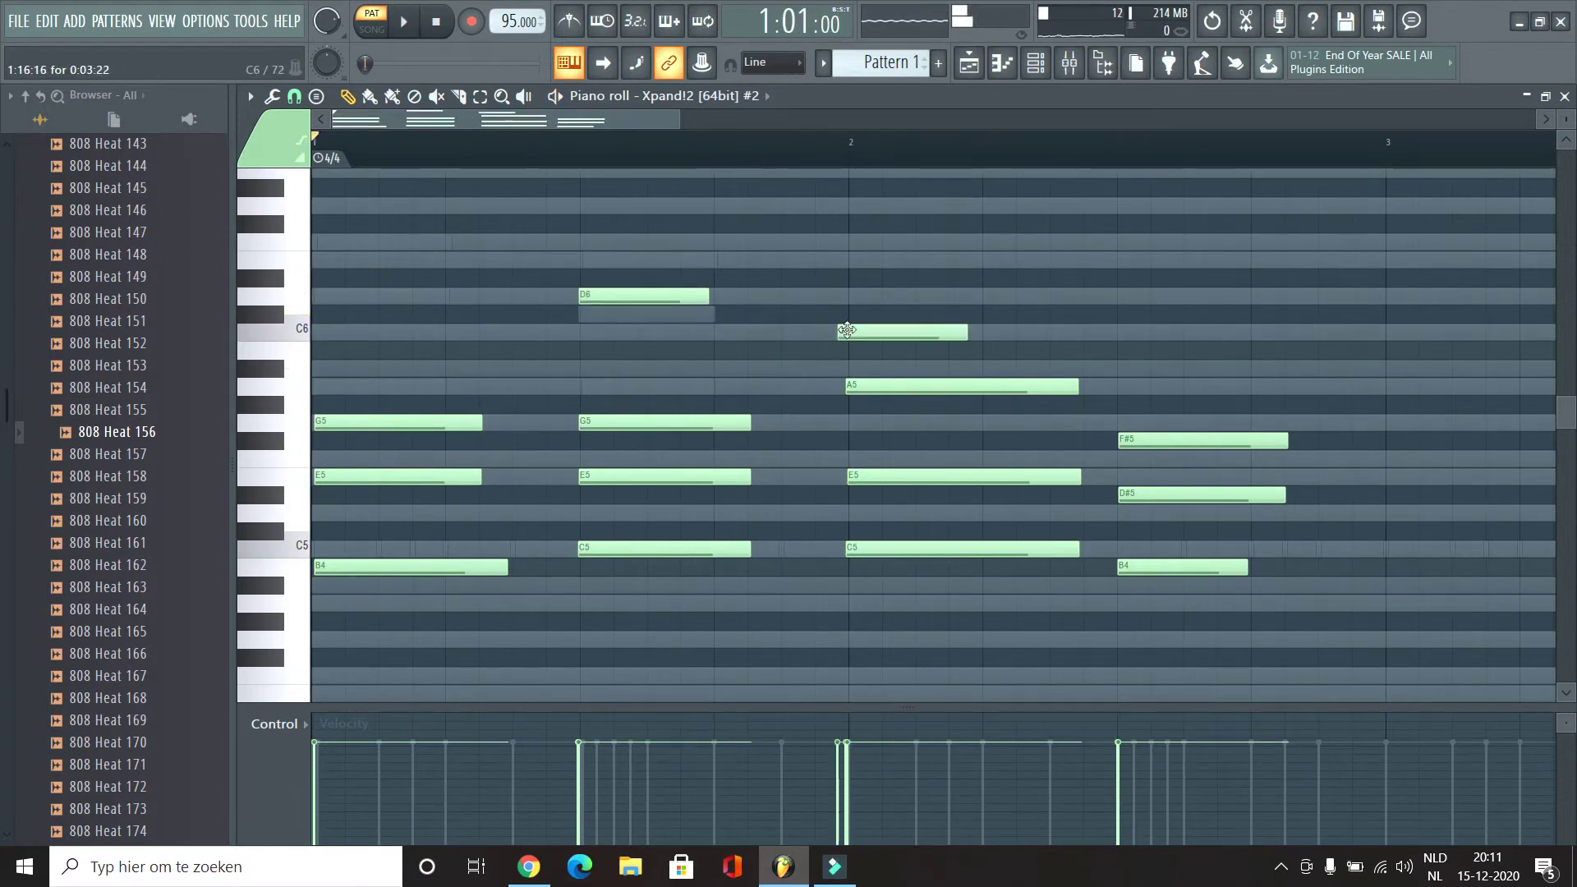
key(space)
key(ctrl+q)
click(906, 559)
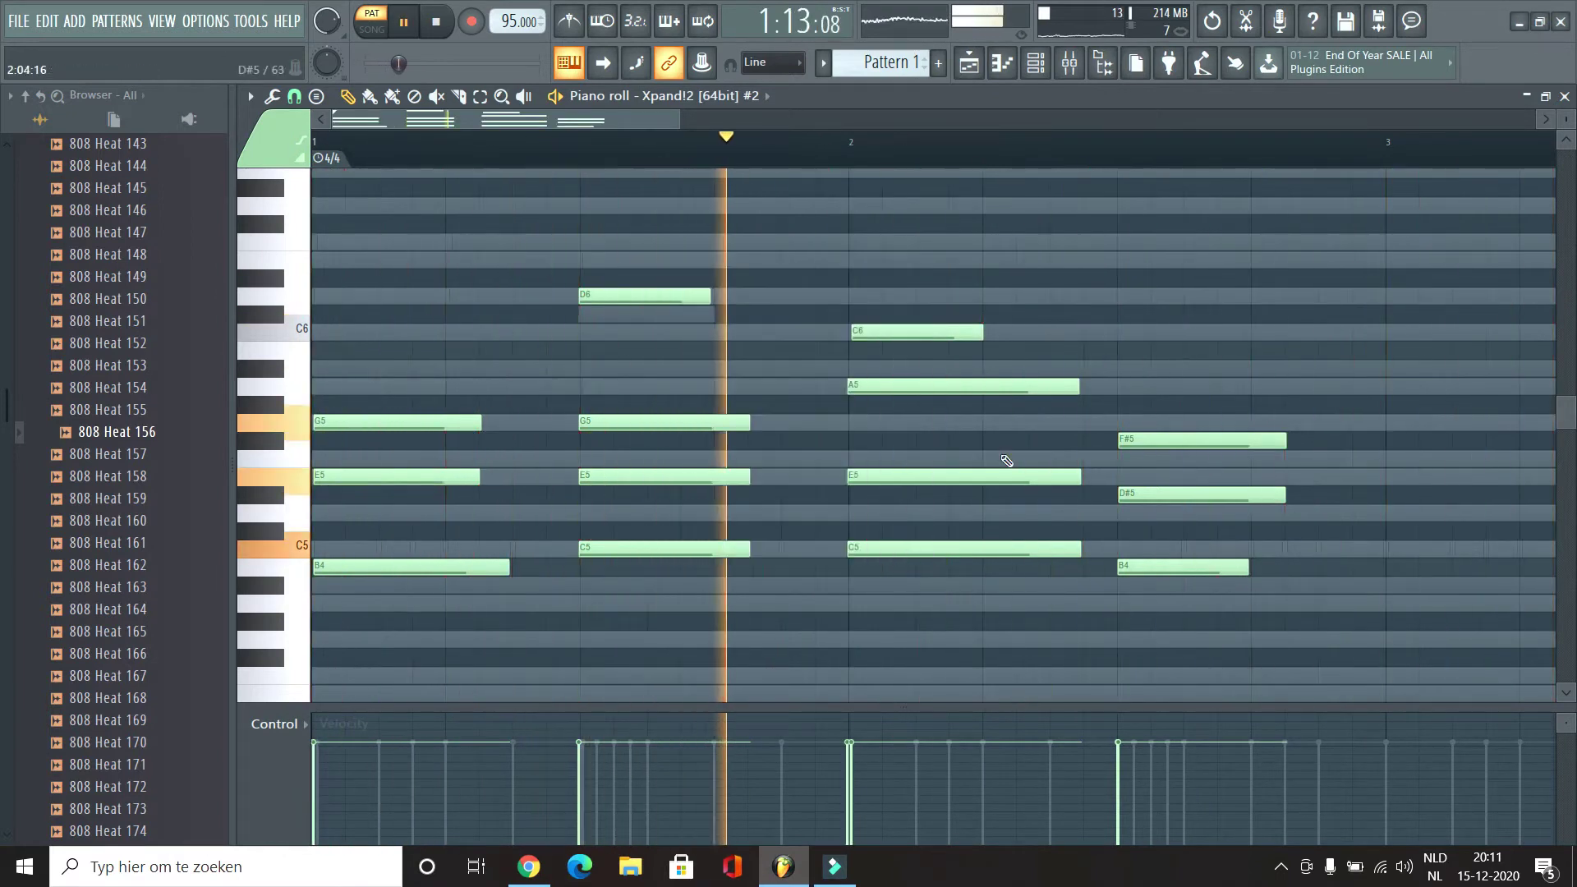
Step: Try a top note above the fourth chord and an A#5 above the first chord
drag(1104, 366, 1131, 348)
key(space)
right_click(1167, 343)
key(space)
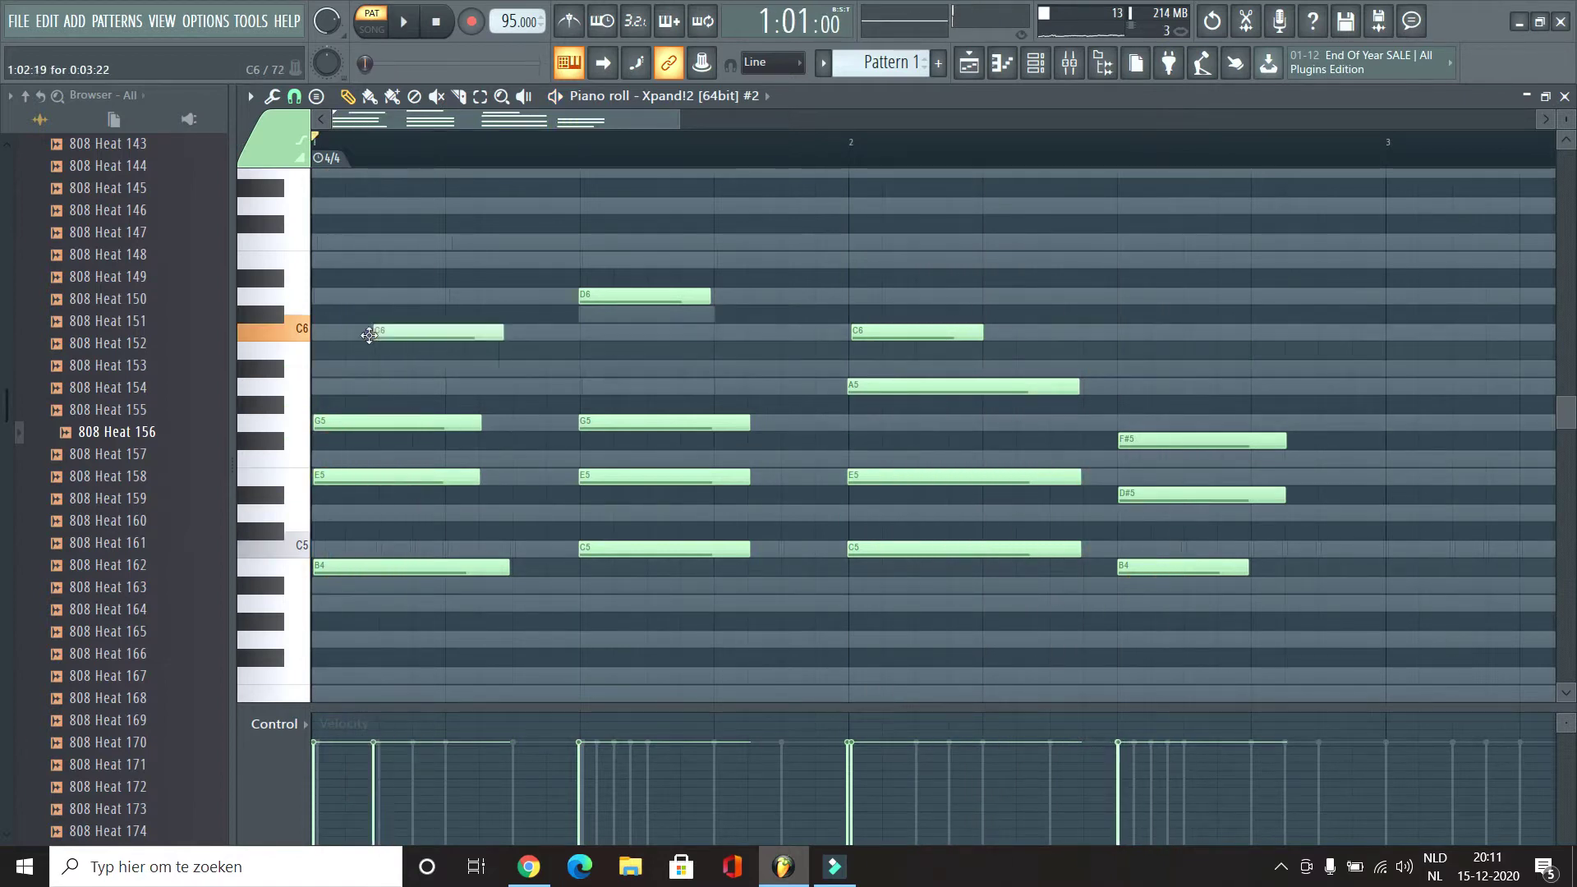
drag(358, 331, 303, 371)
key(space)
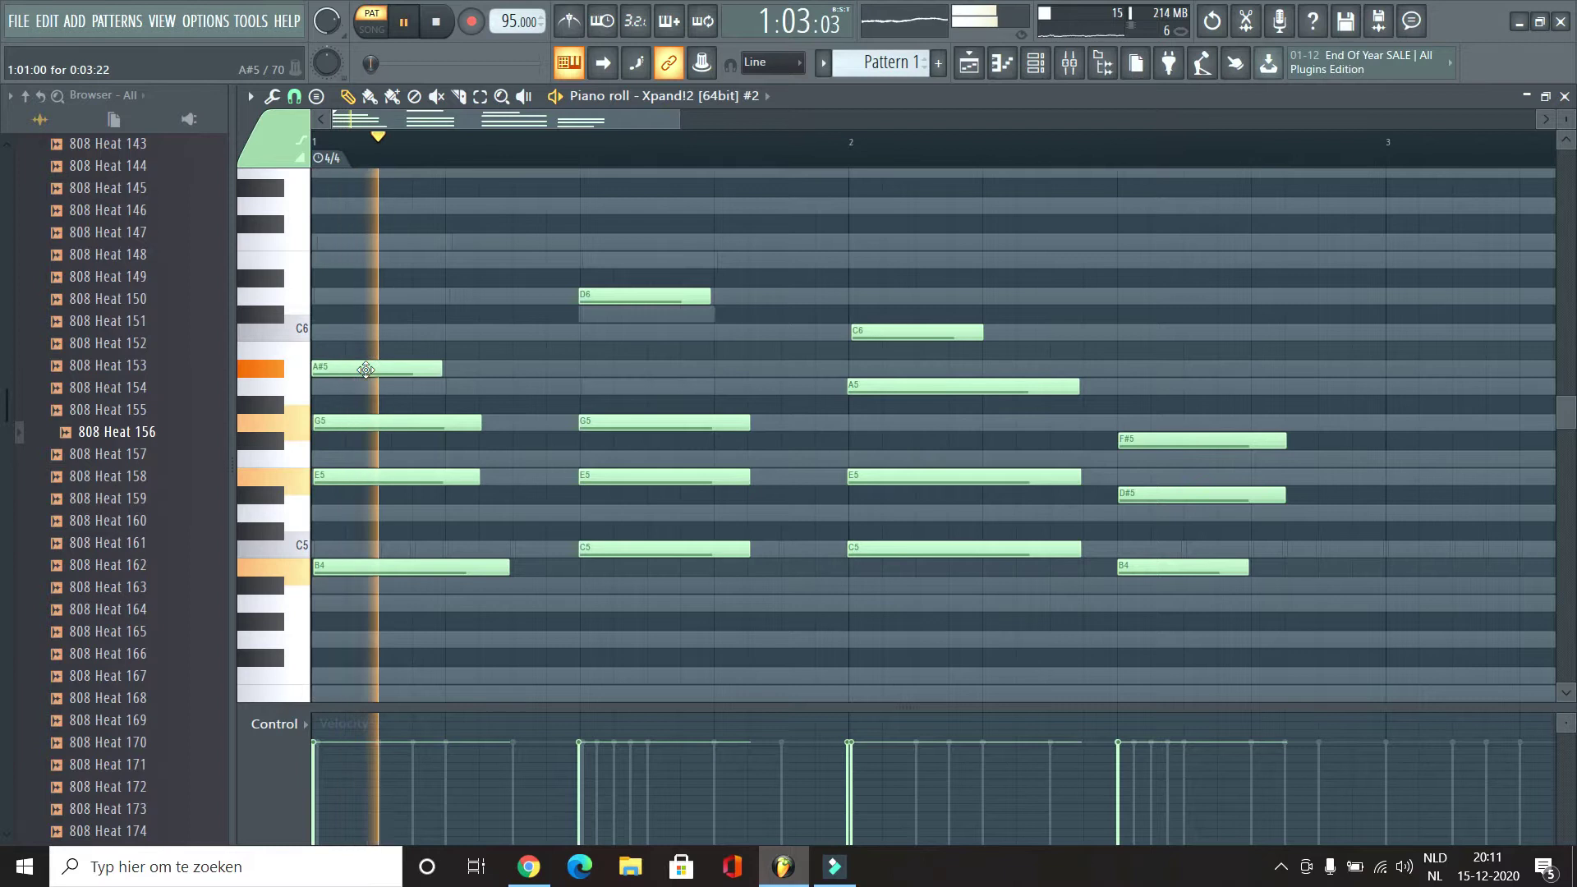
right_click(365, 370)
key(space)
key(space)
Step: Try an E6 above the first chord and remove it, and place a B5 above the fourth chord
mouse_move(317, 301)
mouse_down()
mouse_move(316, 257)
mouse_move(332, 284)
mouse_up()
key(space)
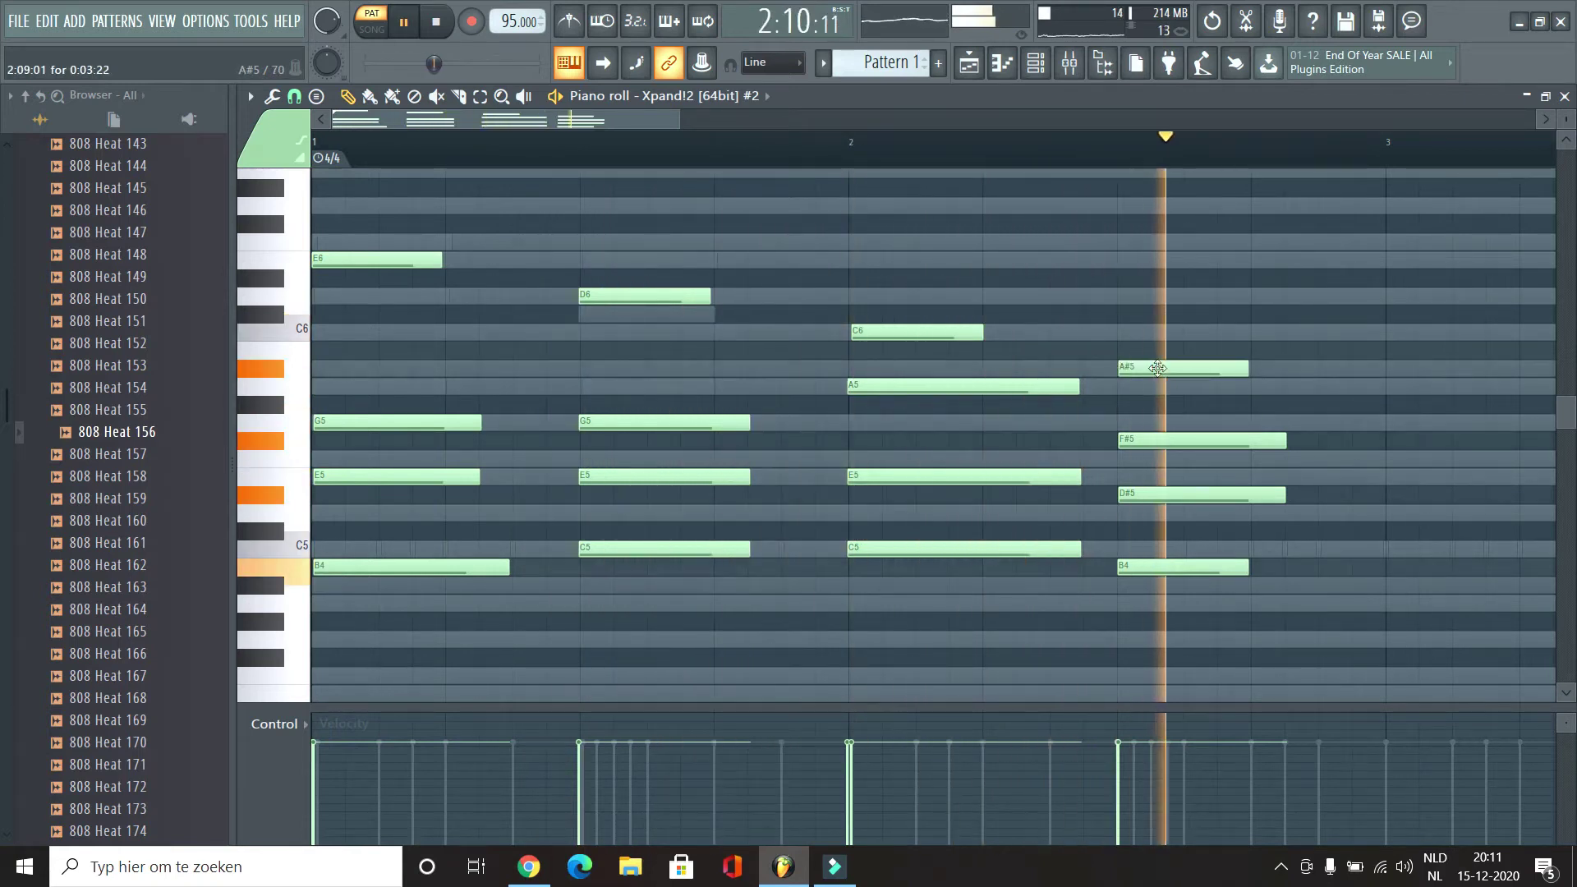
click(1154, 350)
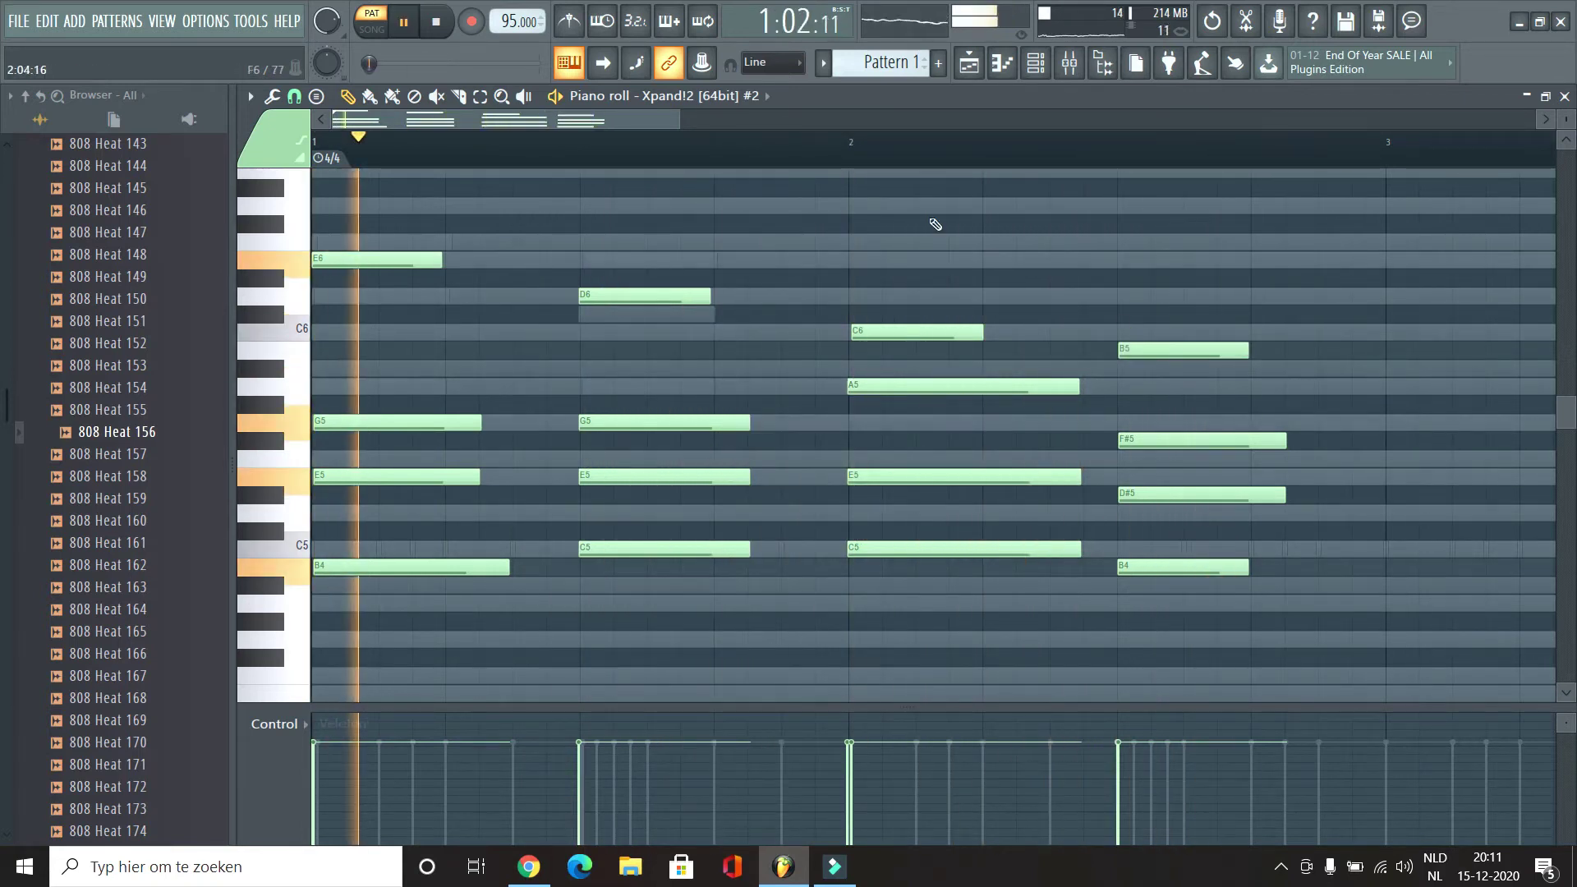
right_click(437, 259)
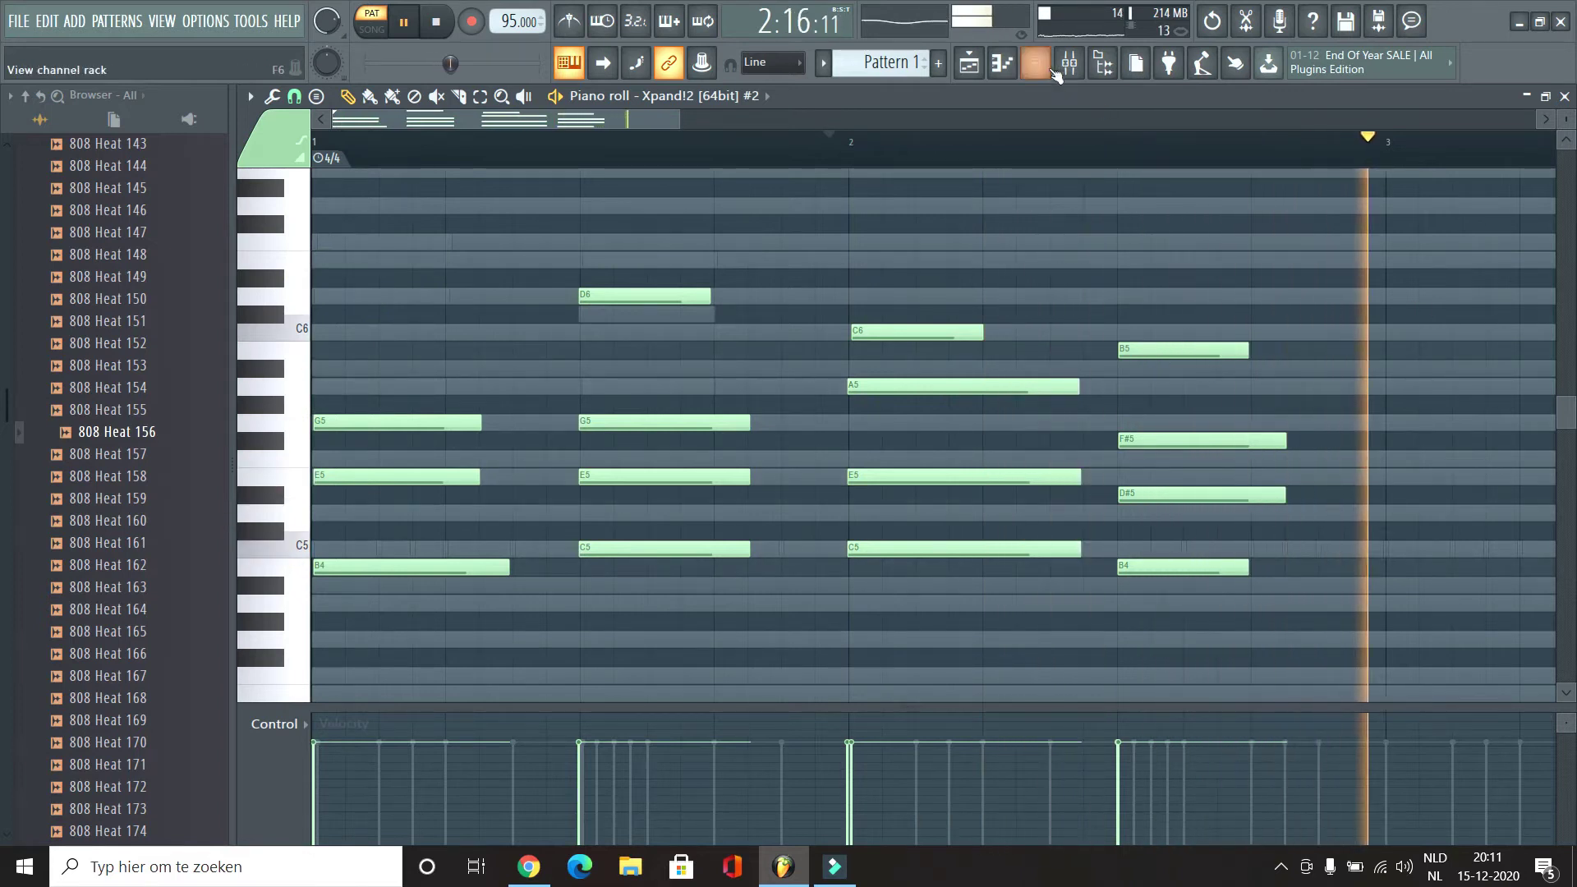
Step: Add another Xpand!2 channel to the channel rack and audition its pad presets while the pattern plays
click(1045, 66)
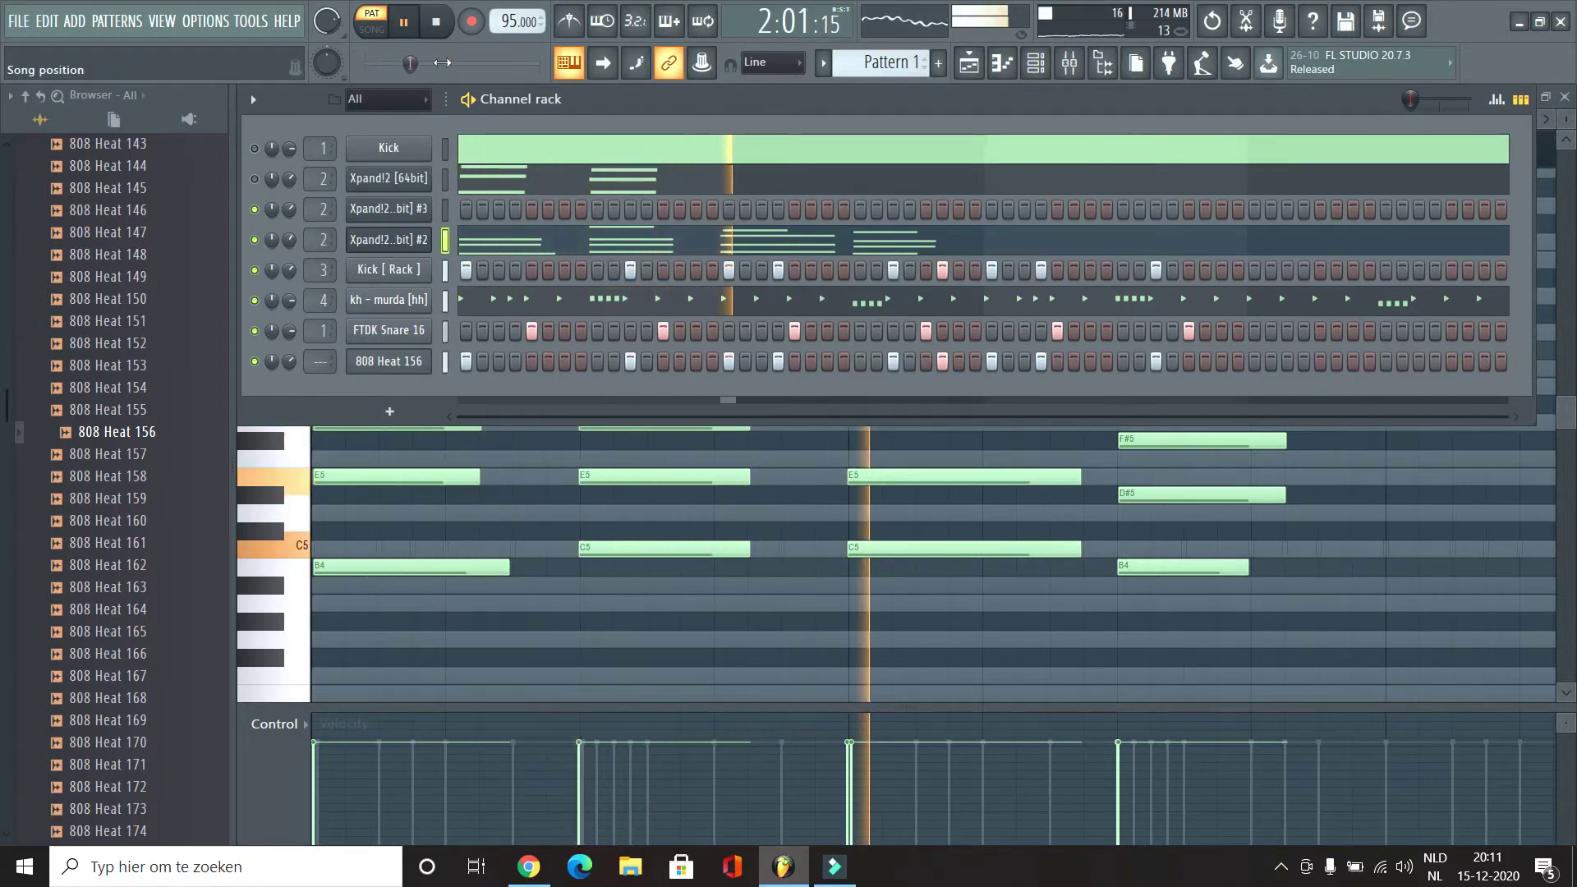
key(space)
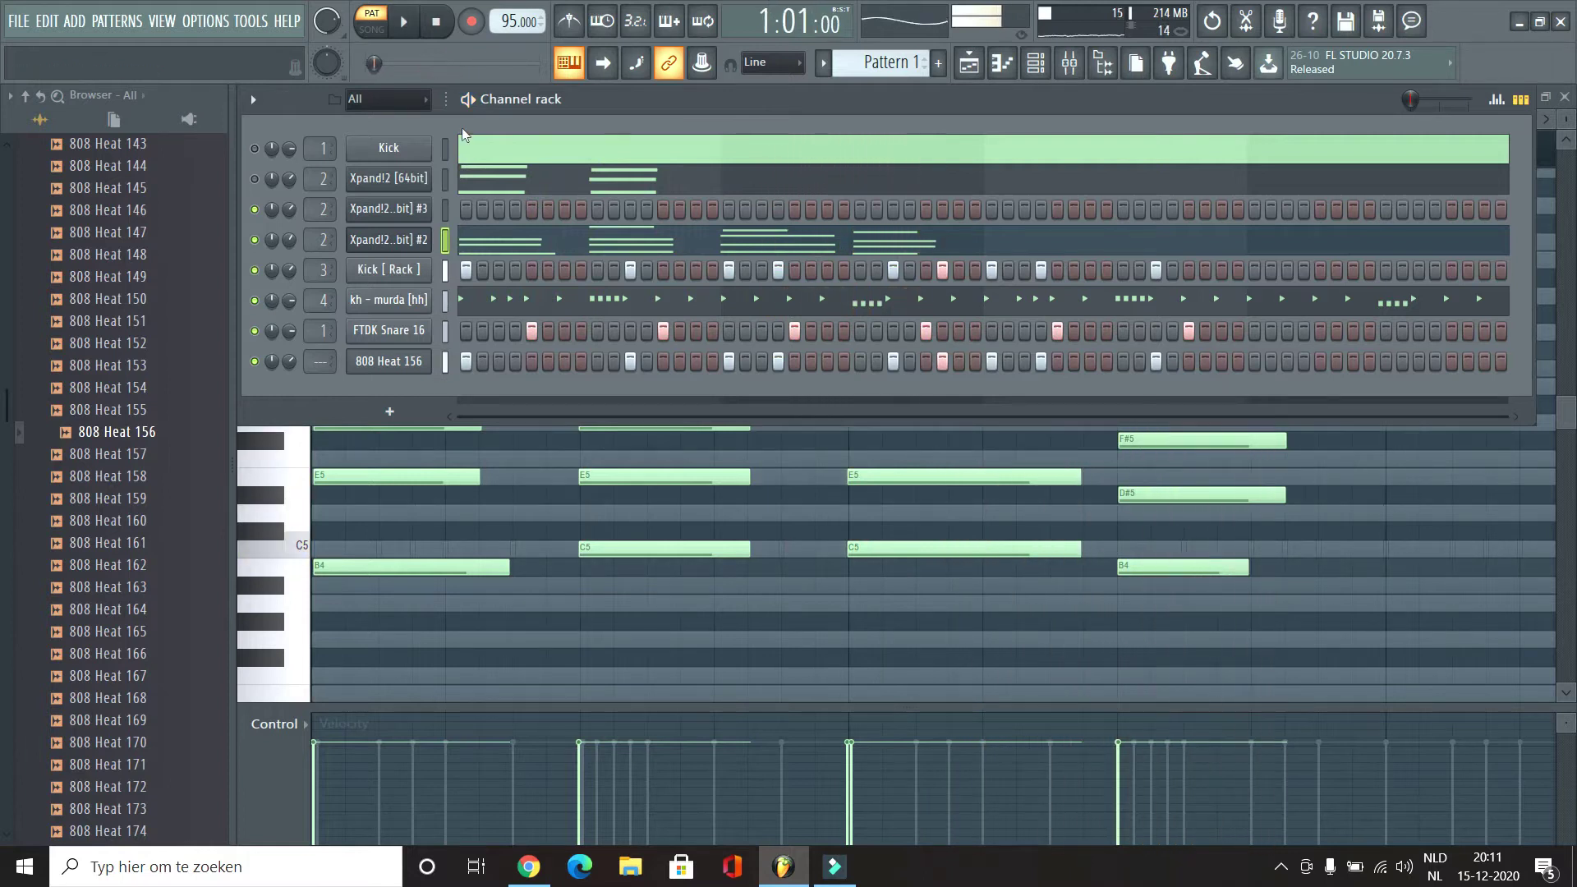
click(667, 204)
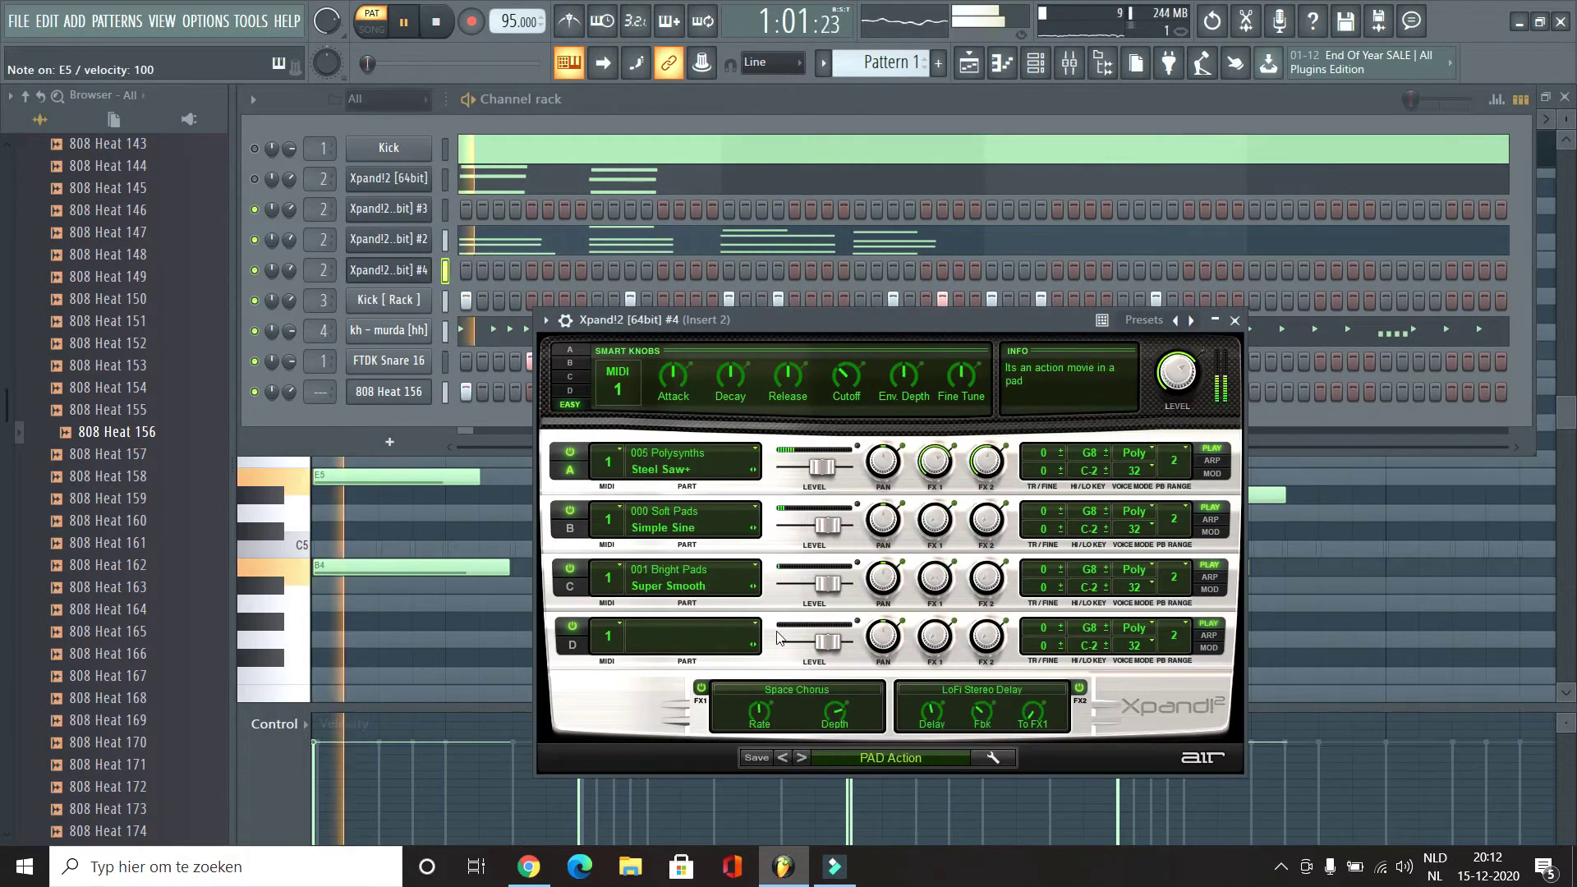
key(space)
key(space)
click(802, 757)
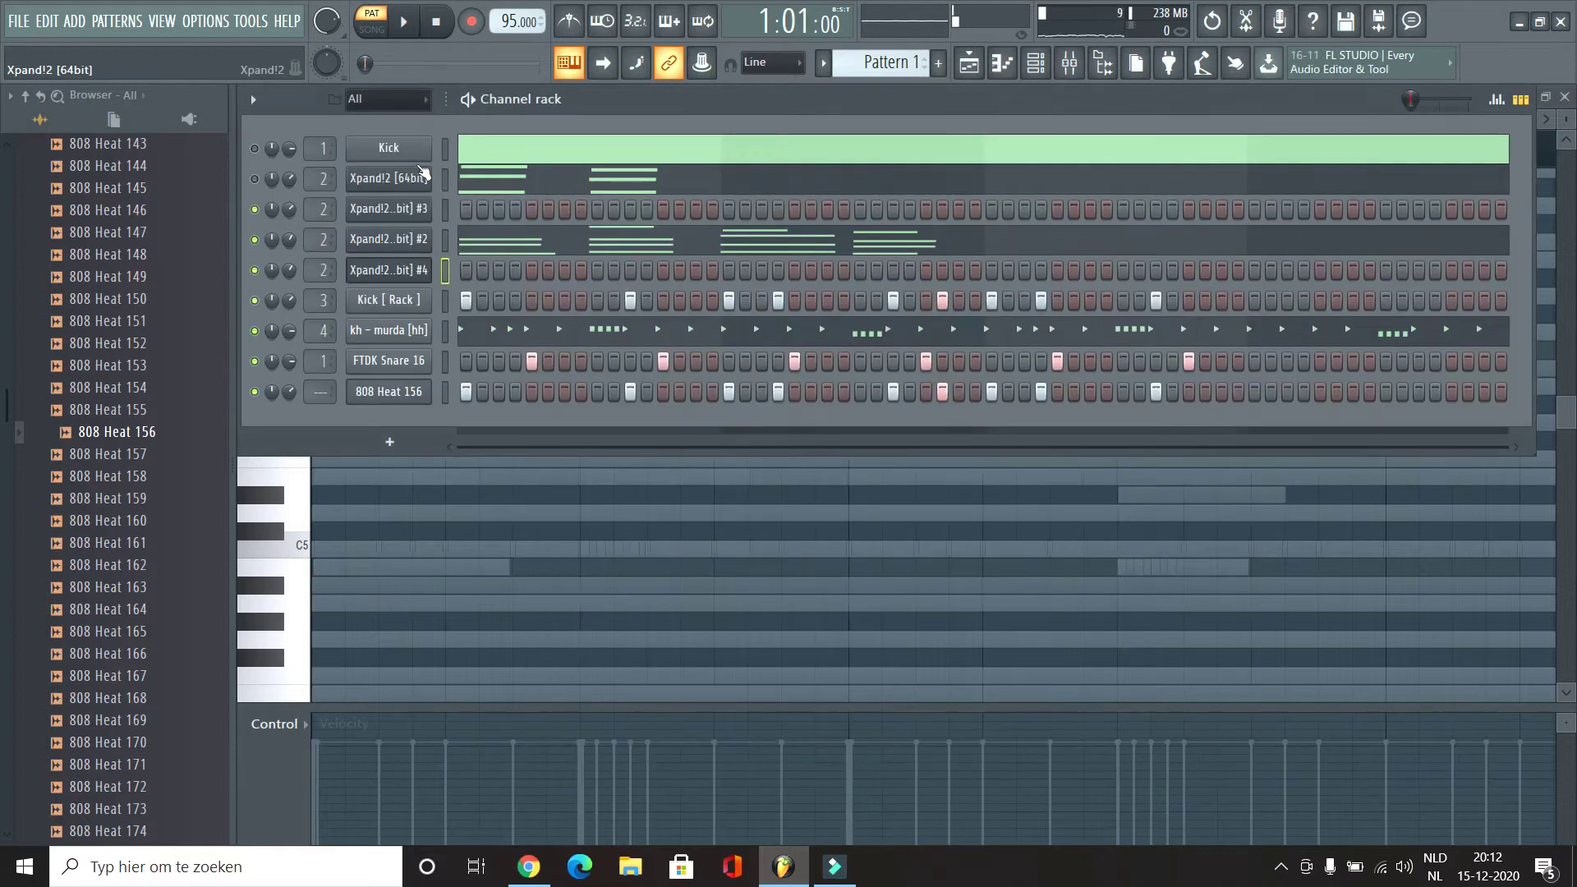
Step: Draw a long A5 pad note at the start and a long E6 at the second chord in the new Xpand!2 channel
right_click(421, 271)
click(475, 269)
drag(314, 296, 314, 387)
drag(441, 388, 567, 388)
key(space)
click(584, 260)
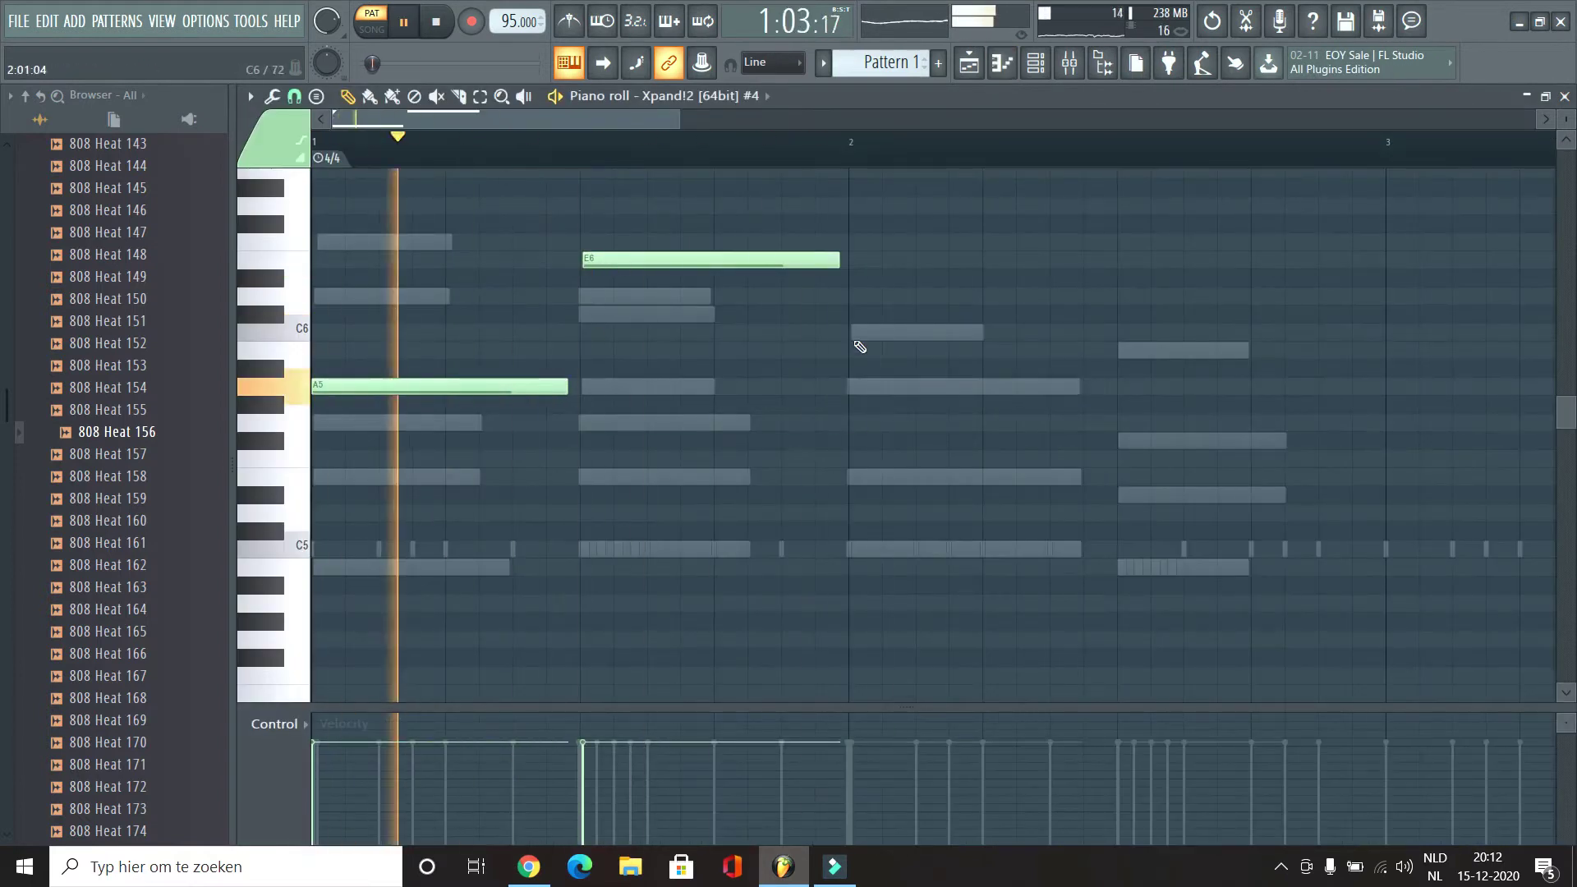
Step: Draw a short C6 and A5 over the third chord and a long F#5 at the fourth chord
click(853, 332)
click(1122, 441)
click(977, 387)
drag(1100, 333, 968, 333)
drag(1224, 387, 1107, 387)
key(space)
key(F6)
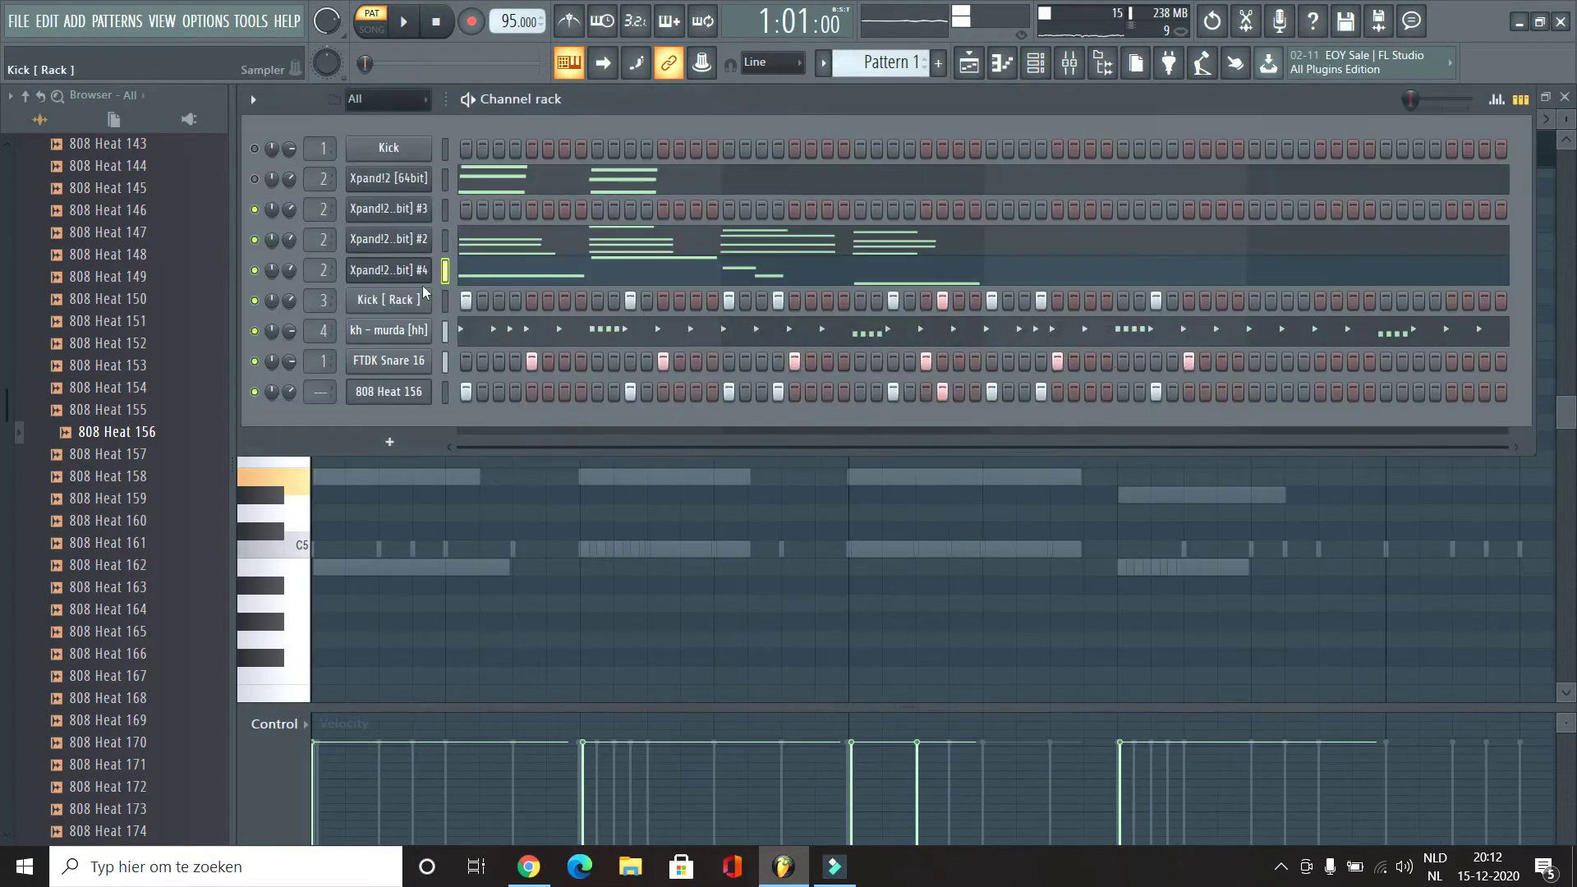
Step: Switch the new Xpand!2 channel to the PAD Evolution preset while the pattern plays
click(389, 271)
key(space)
click(802, 757)
click(802, 757)
key(space)
Step: Add an ElectraX channel and load the FLUTE Gunna preset from the ORDUZ Electra bank
drag(7, 405, 7, 638)
click(164, 310)
scroll(164, 328, down, 5)
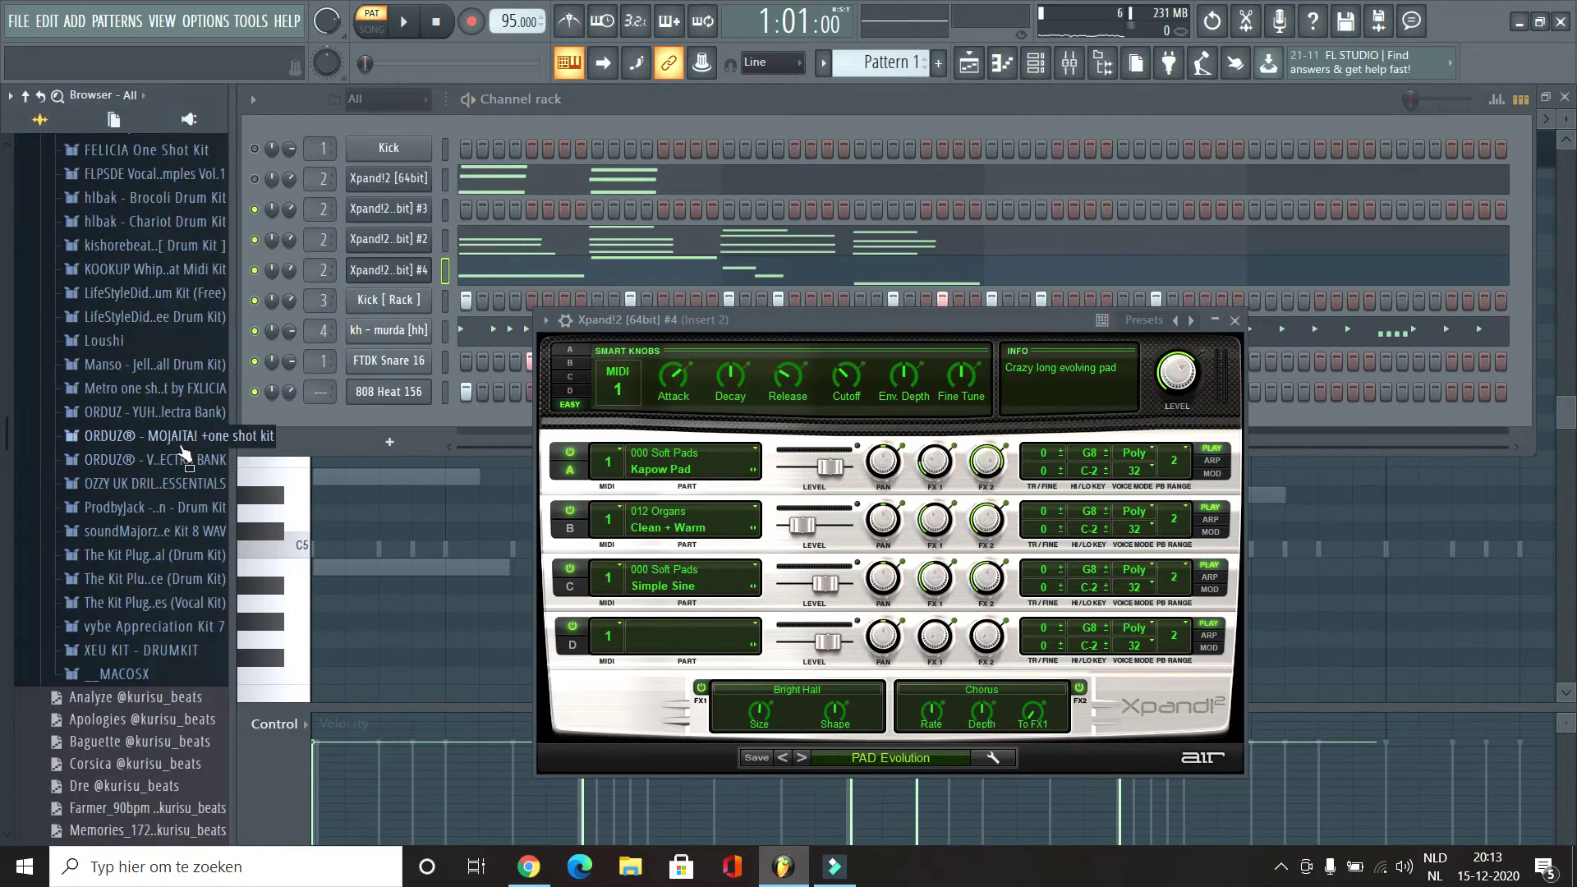
click(184, 453)
click(74, 21)
click(294, 402)
scroll(185, 437, down, 4)
scroll(164, 423, up, 4)
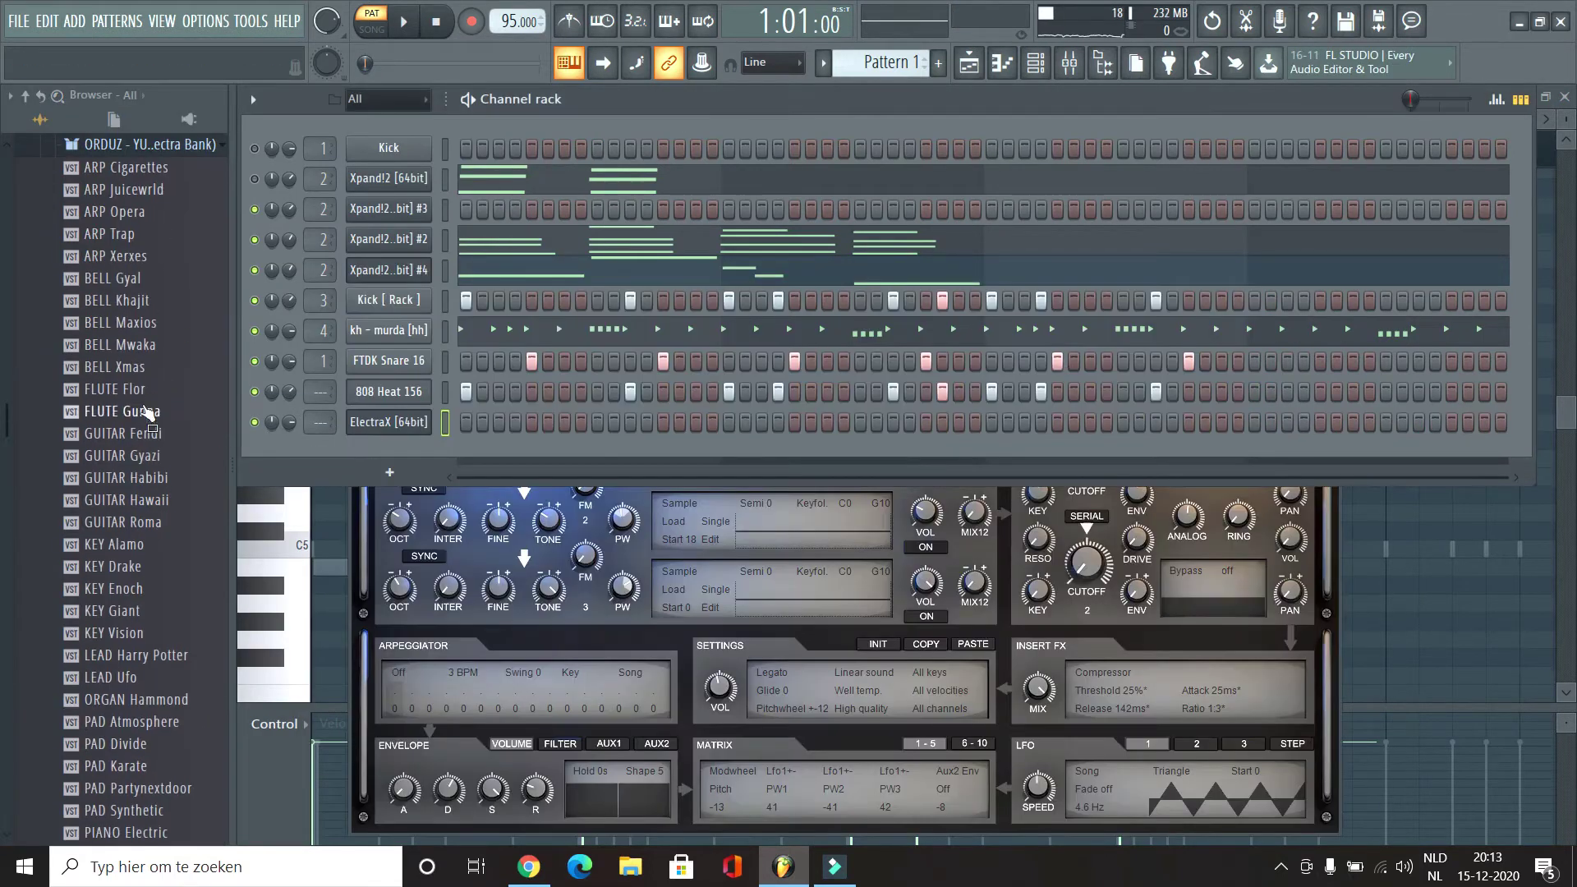
click(391, 424)
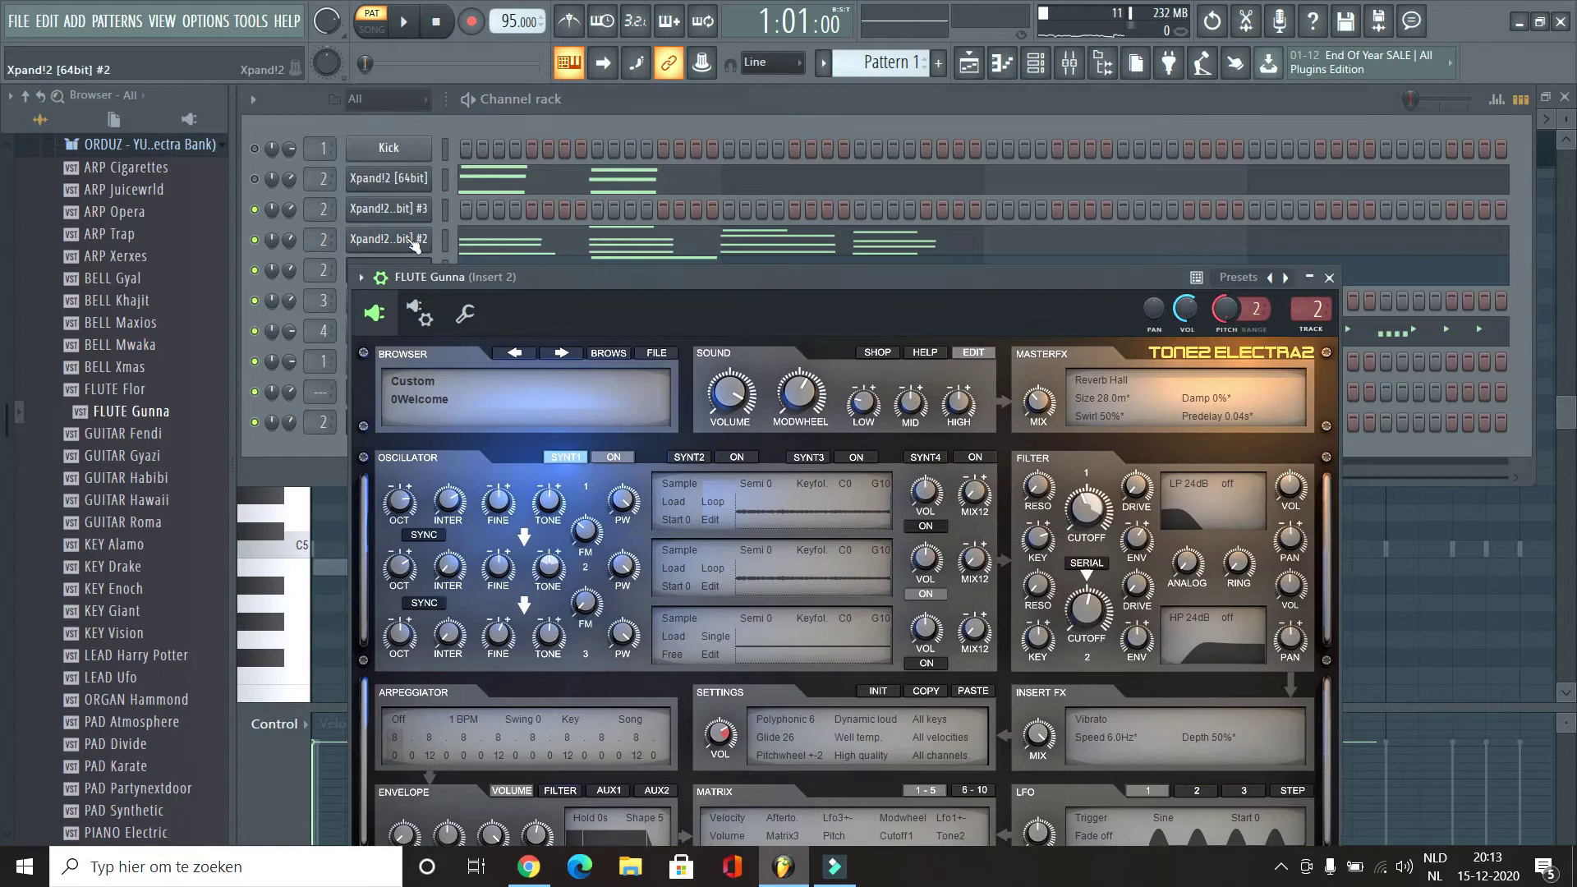
Step: Draw a short G5 at the start of the FLUTE Gunna channel, followed by an A5
click(402, 244)
right_click(390, 423)
key(space)
right_click(390, 423)
click(460, 420)
key(space)
click(316, 423)
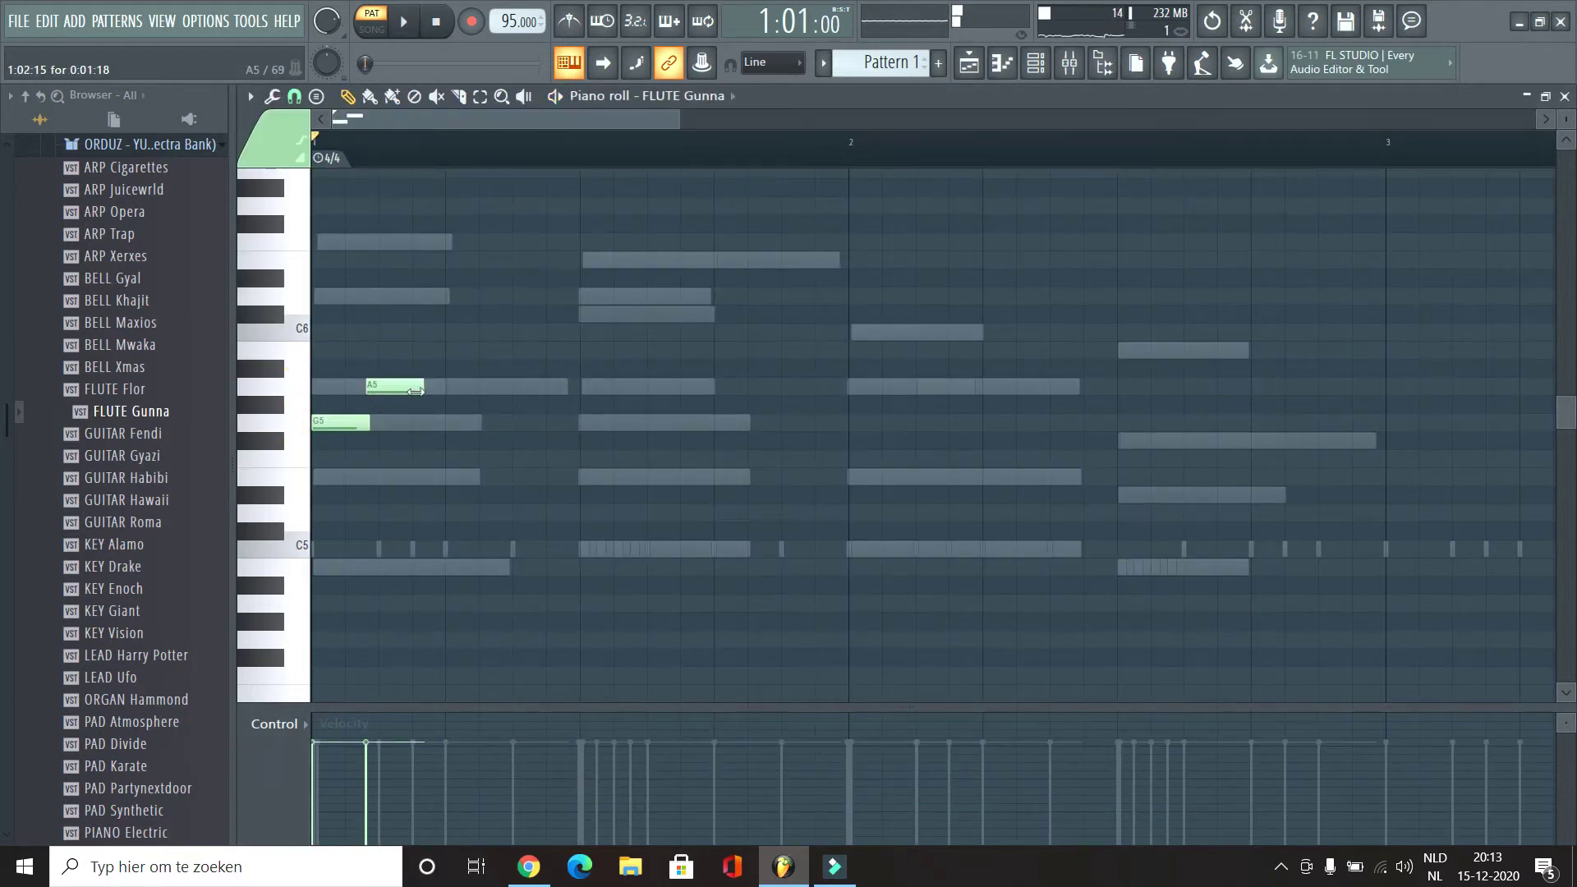
Step: Try a D6 and an E5 as the third flute note while playing the pattern
key(space)
right_click(447, 295)
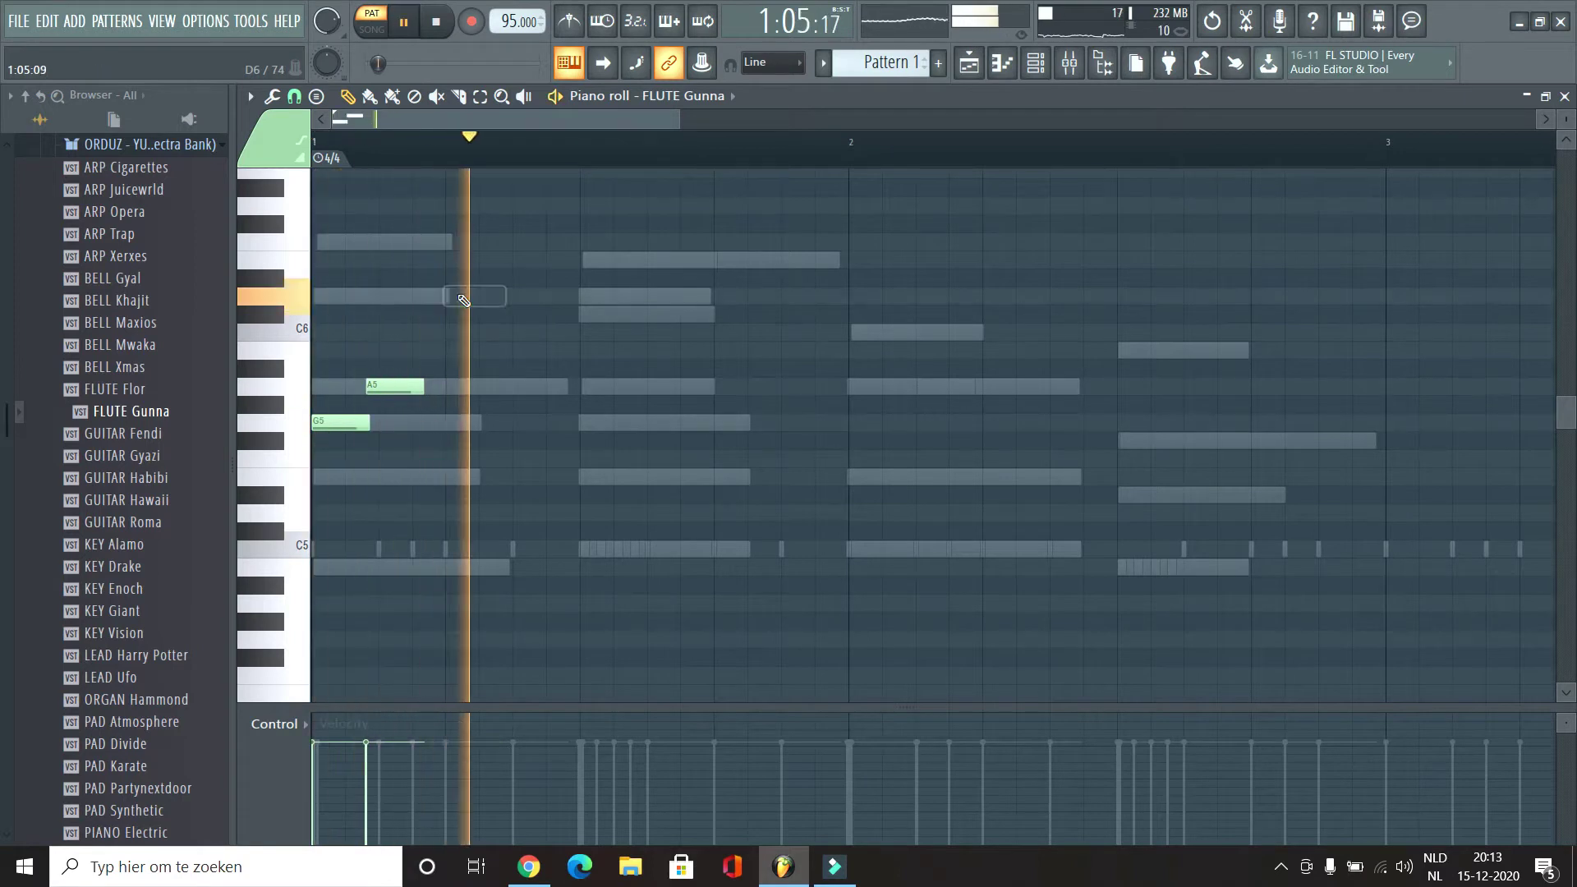
click(437, 478)
right_click(438, 478)
key(space)
key(space)
click(457, 476)
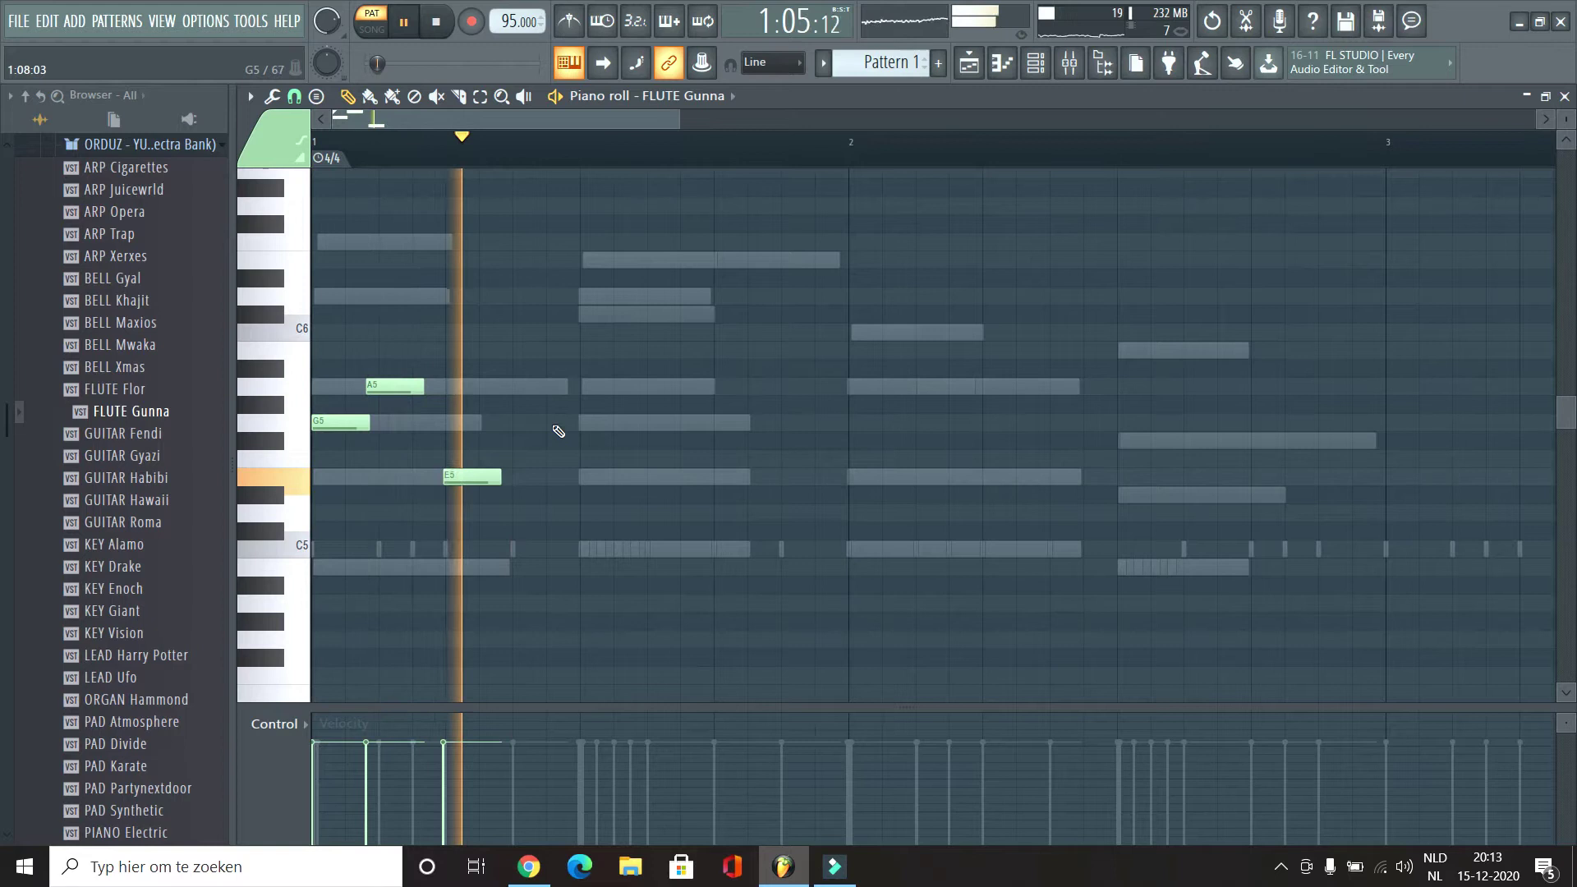
Step: Try G5 and C5 flute notes at the second chord, with an E5 following the G5, and listen
click(586, 422)
key(space)
key(space)
right_click(595, 423)
click(583, 549)
key(space)
key(space)
right_click(597, 551)
click(585, 424)
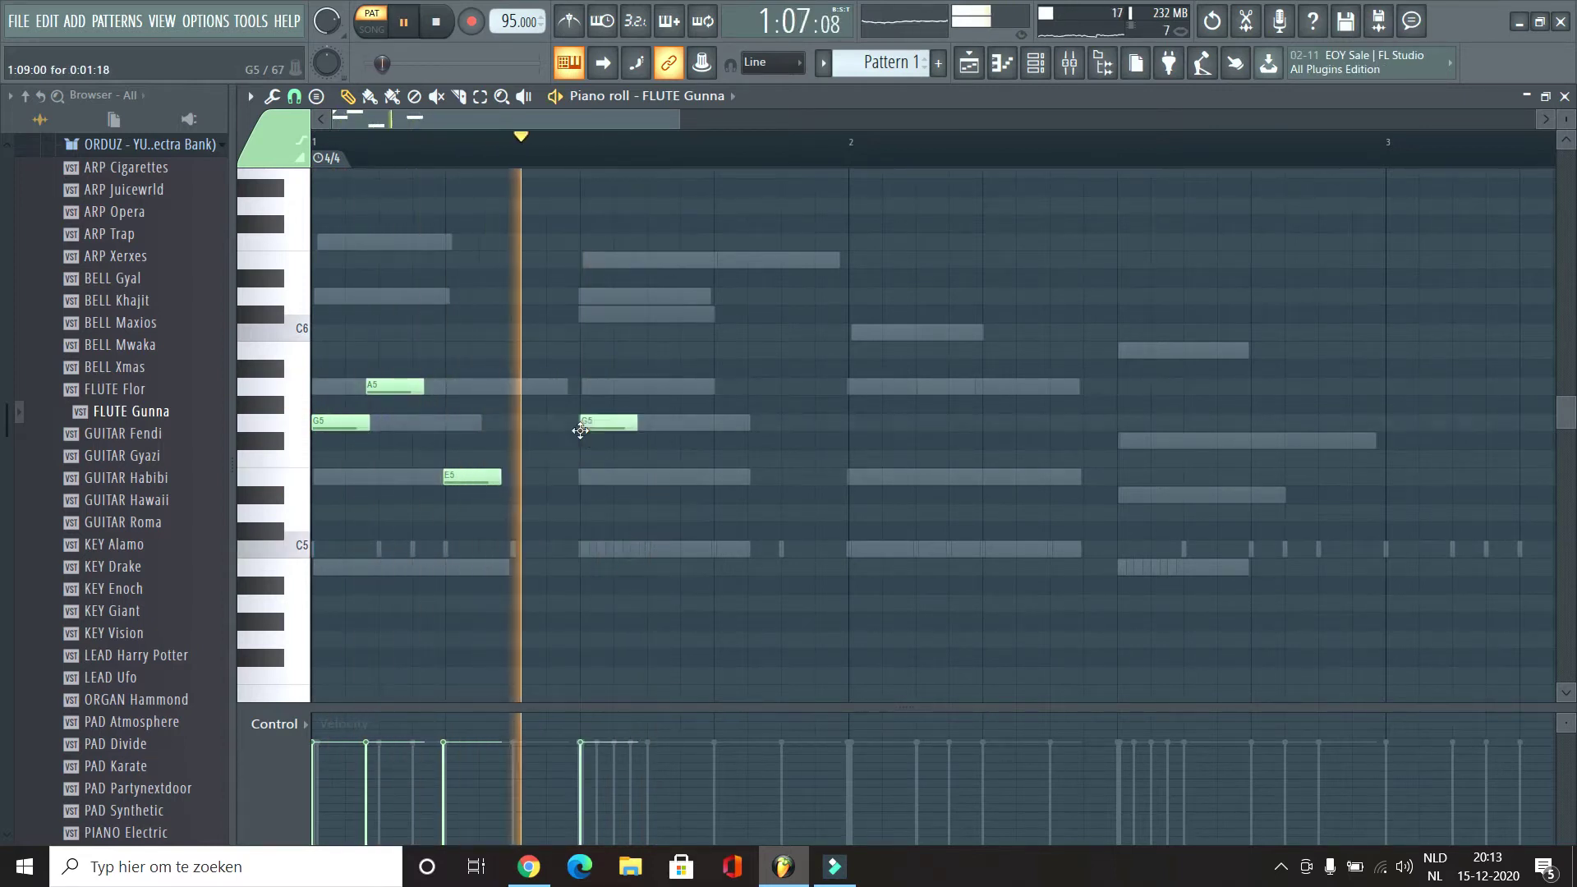
key(space)
key(space)
click(662, 476)
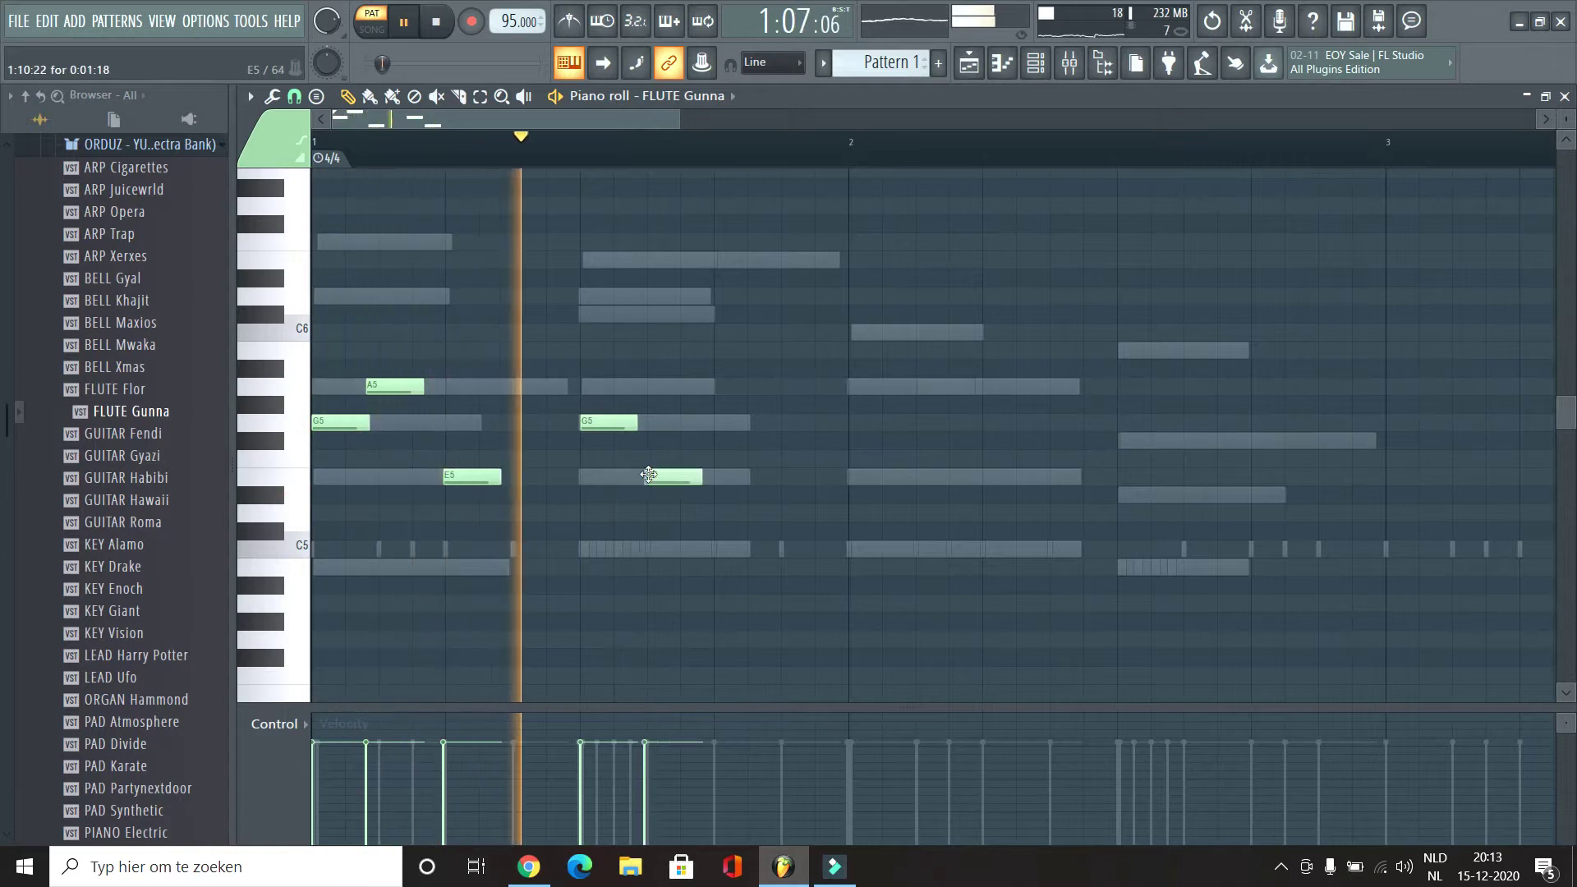
key(space)
key(space)
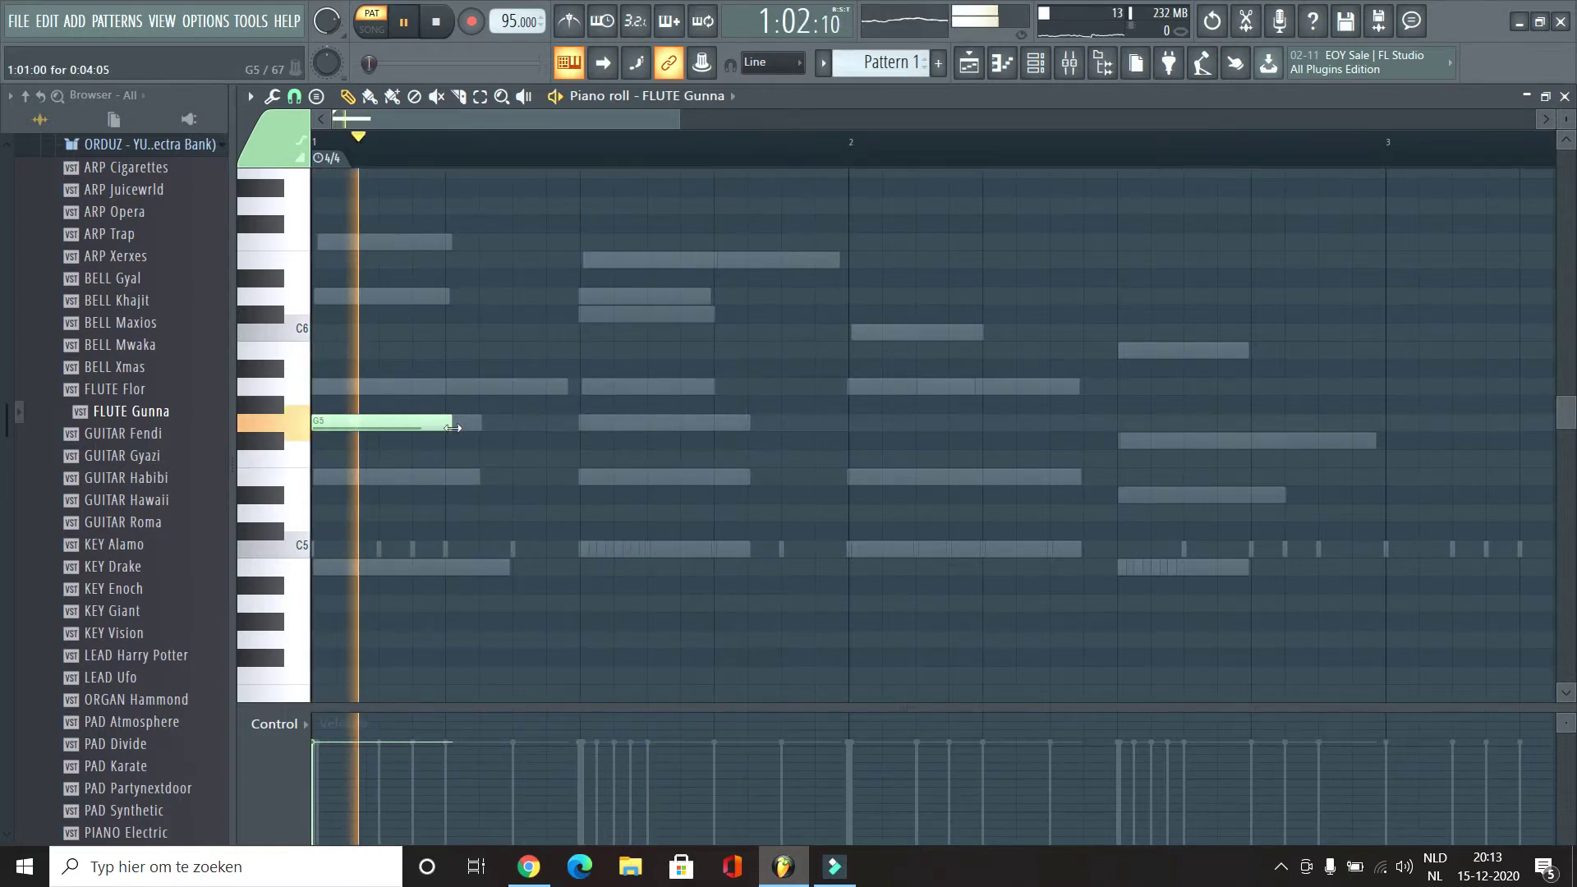
Step: Try an A5 and a D6 after a lengthened opening G5 flute note
key(space)
key(space)
click(448, 384)
right_click(449, 384)
click(446, 296)
key(space)
key(space)
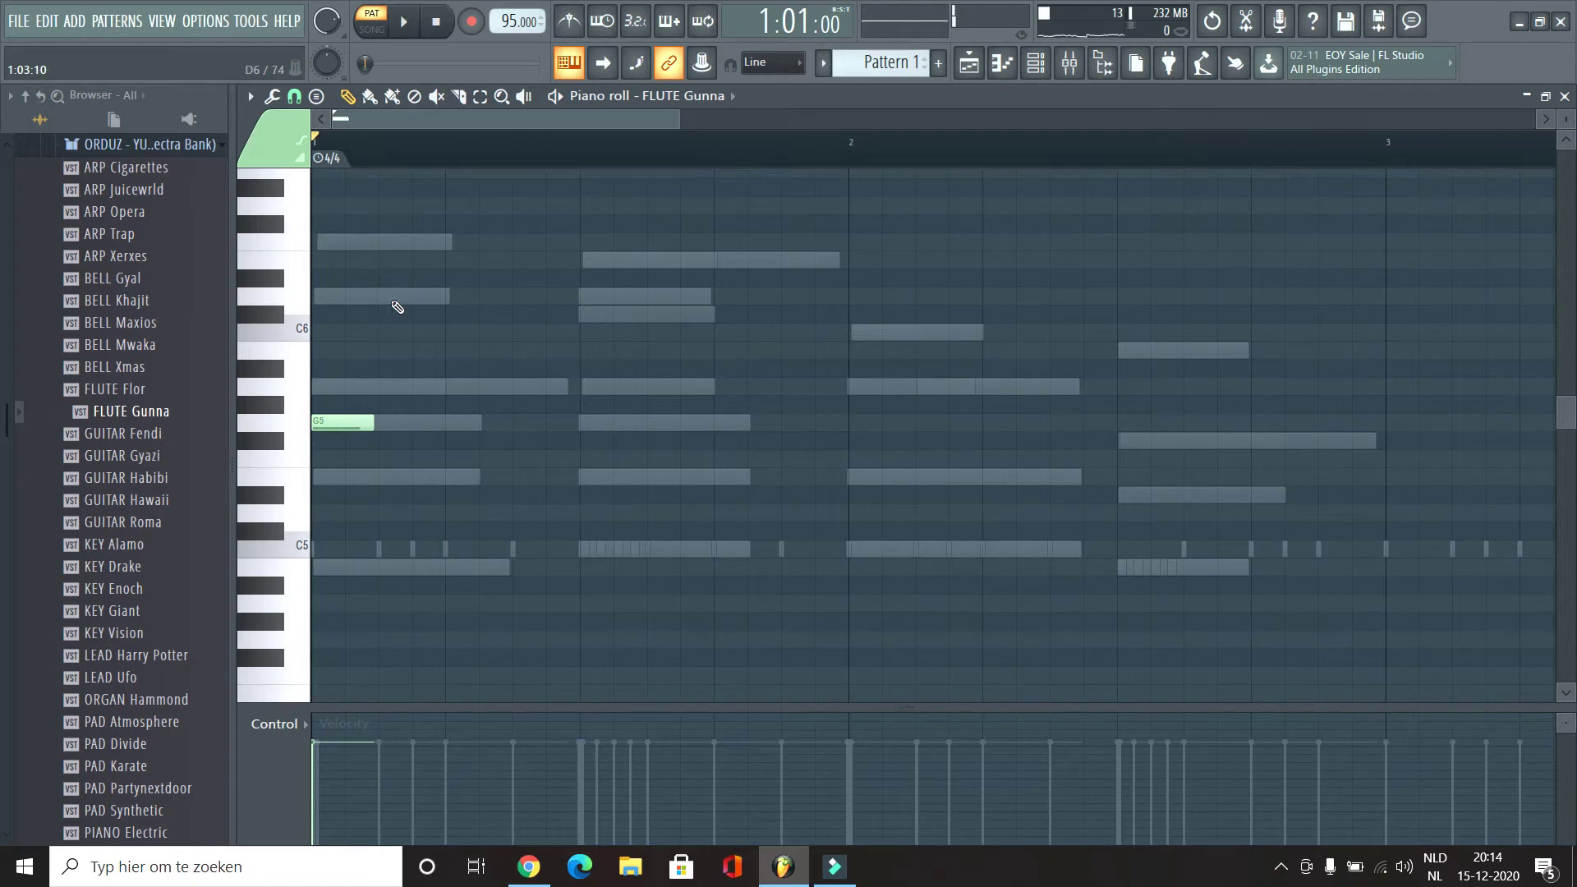
Step: Place a D6 directly after the short opening G5, quantize the flute notes and play them
key(alt+q)
key(space)
click(895, 556)
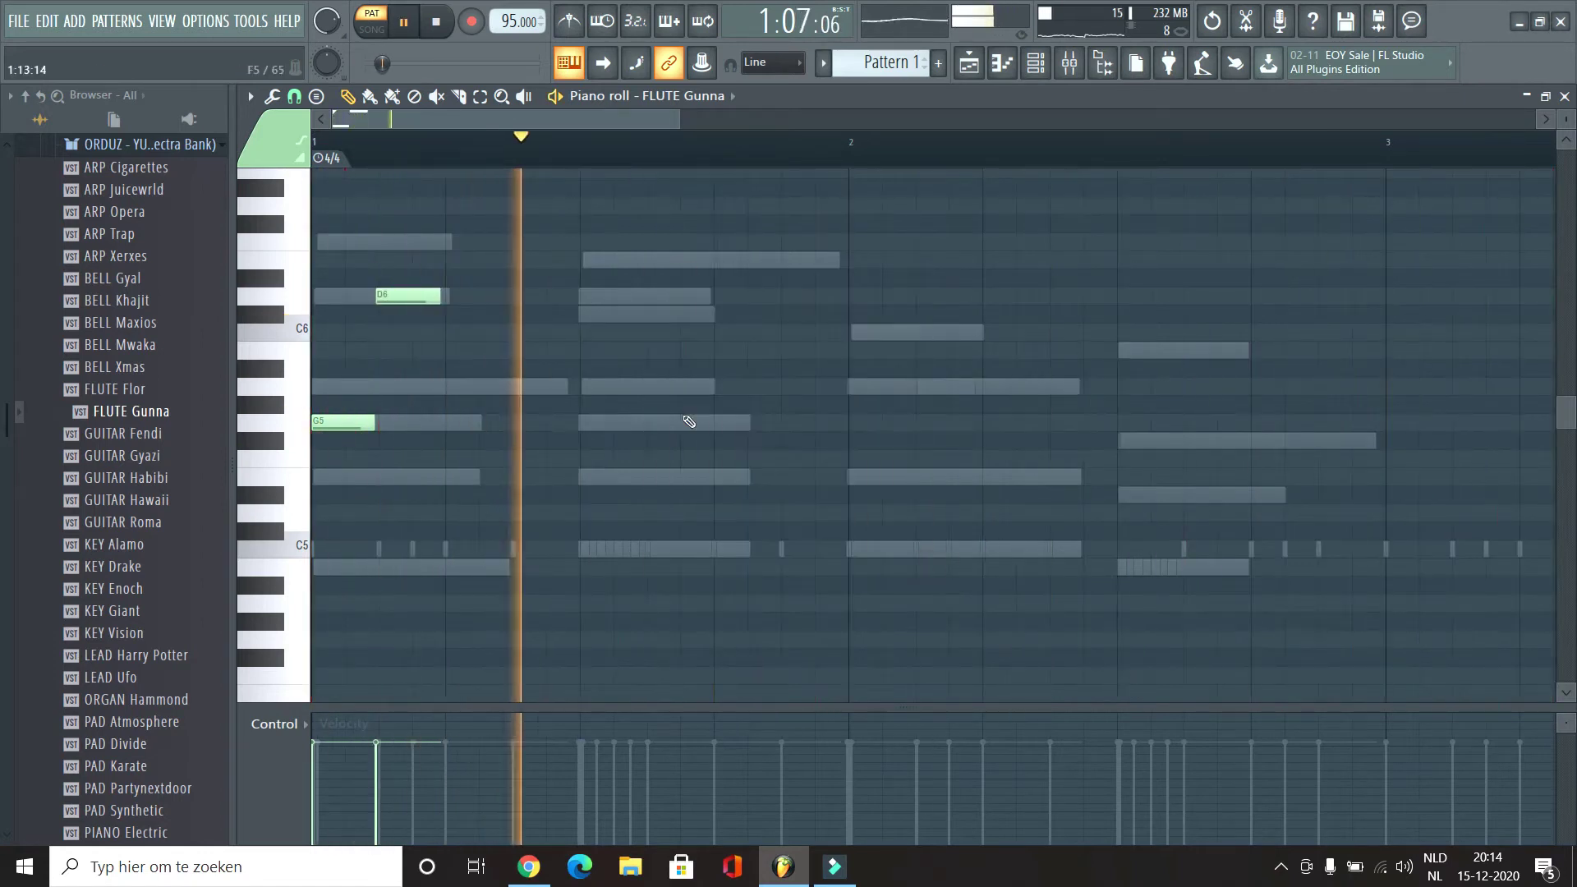
key(space)
key(space)
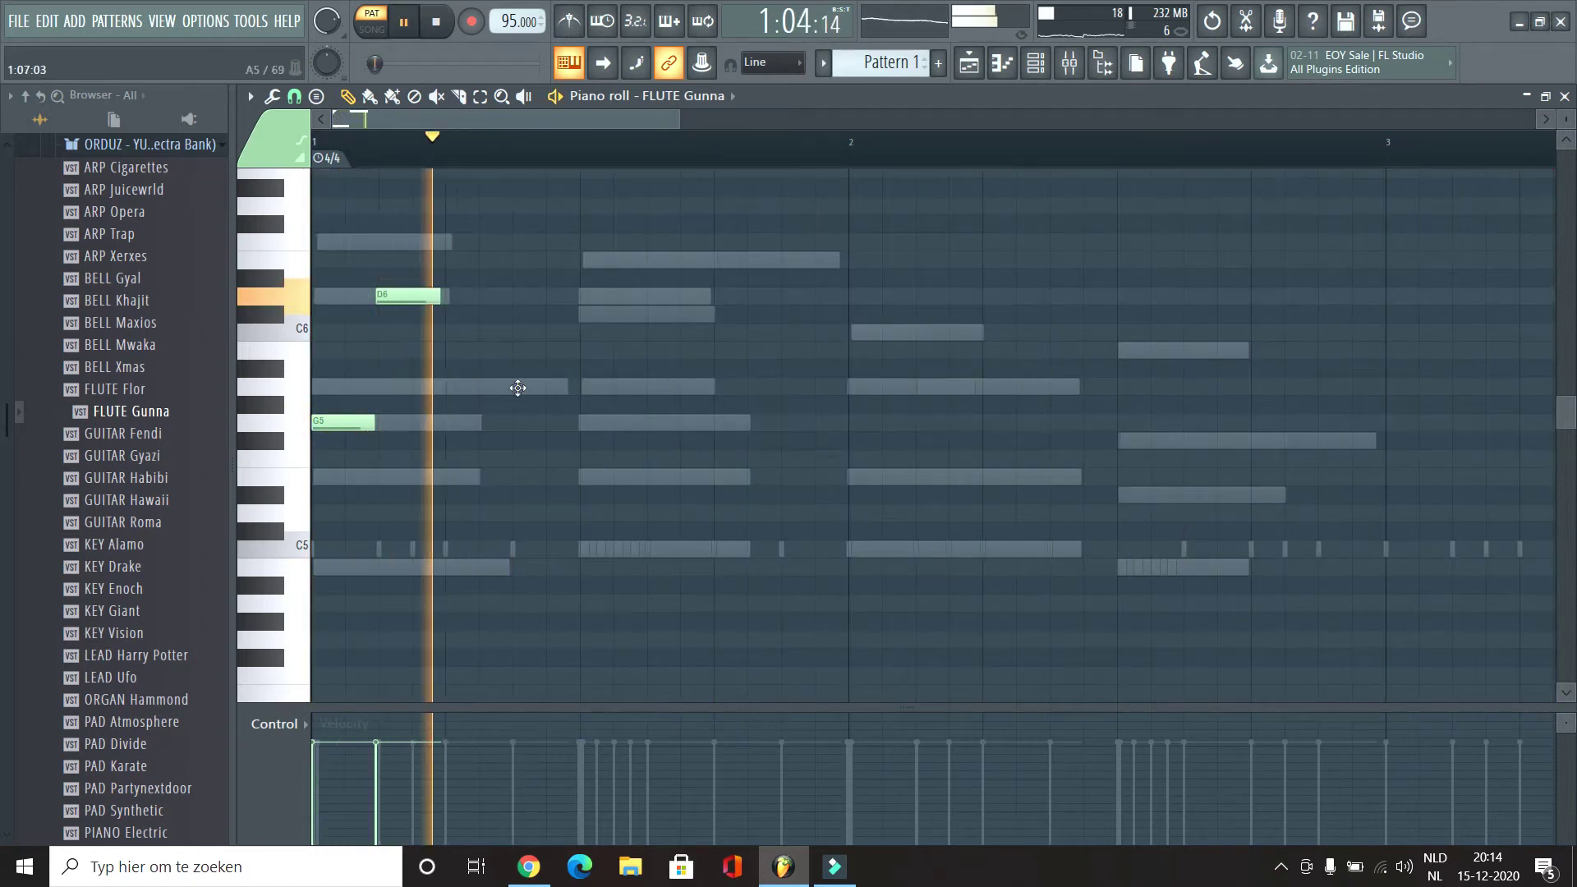
Step: Place an A5 flute note just before the second chord and move it down to G5
click(526, 386)
drag(545, 389, 528, 388)
key(space)
key(space)
right_click(526, 389)
click(518, 389)
click(603, 423)
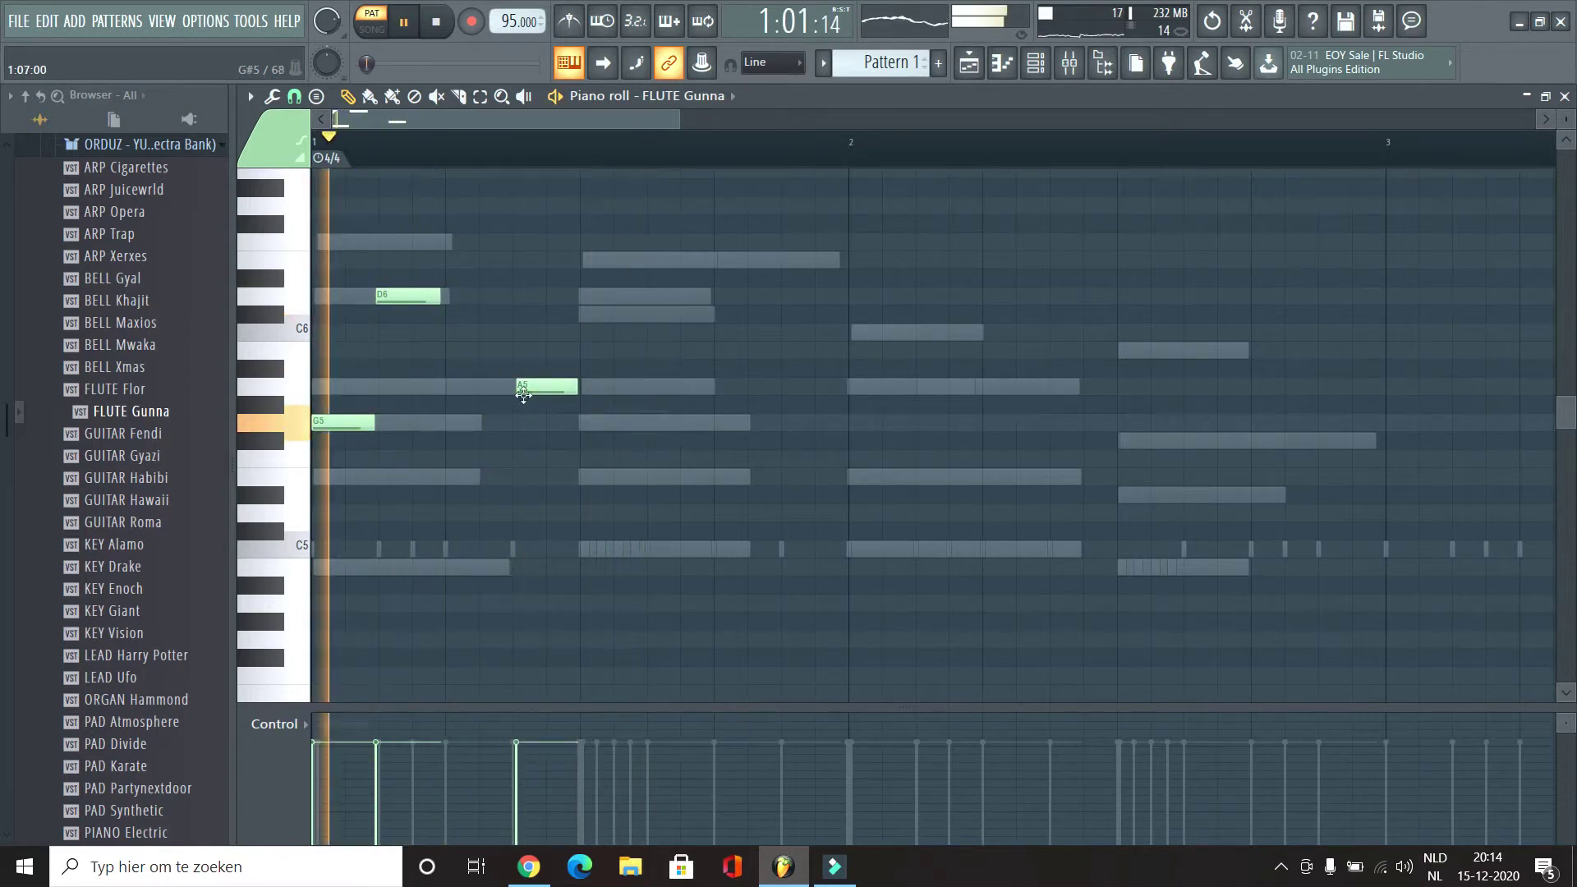
drag(523, 393, 528, 423)
key(space)
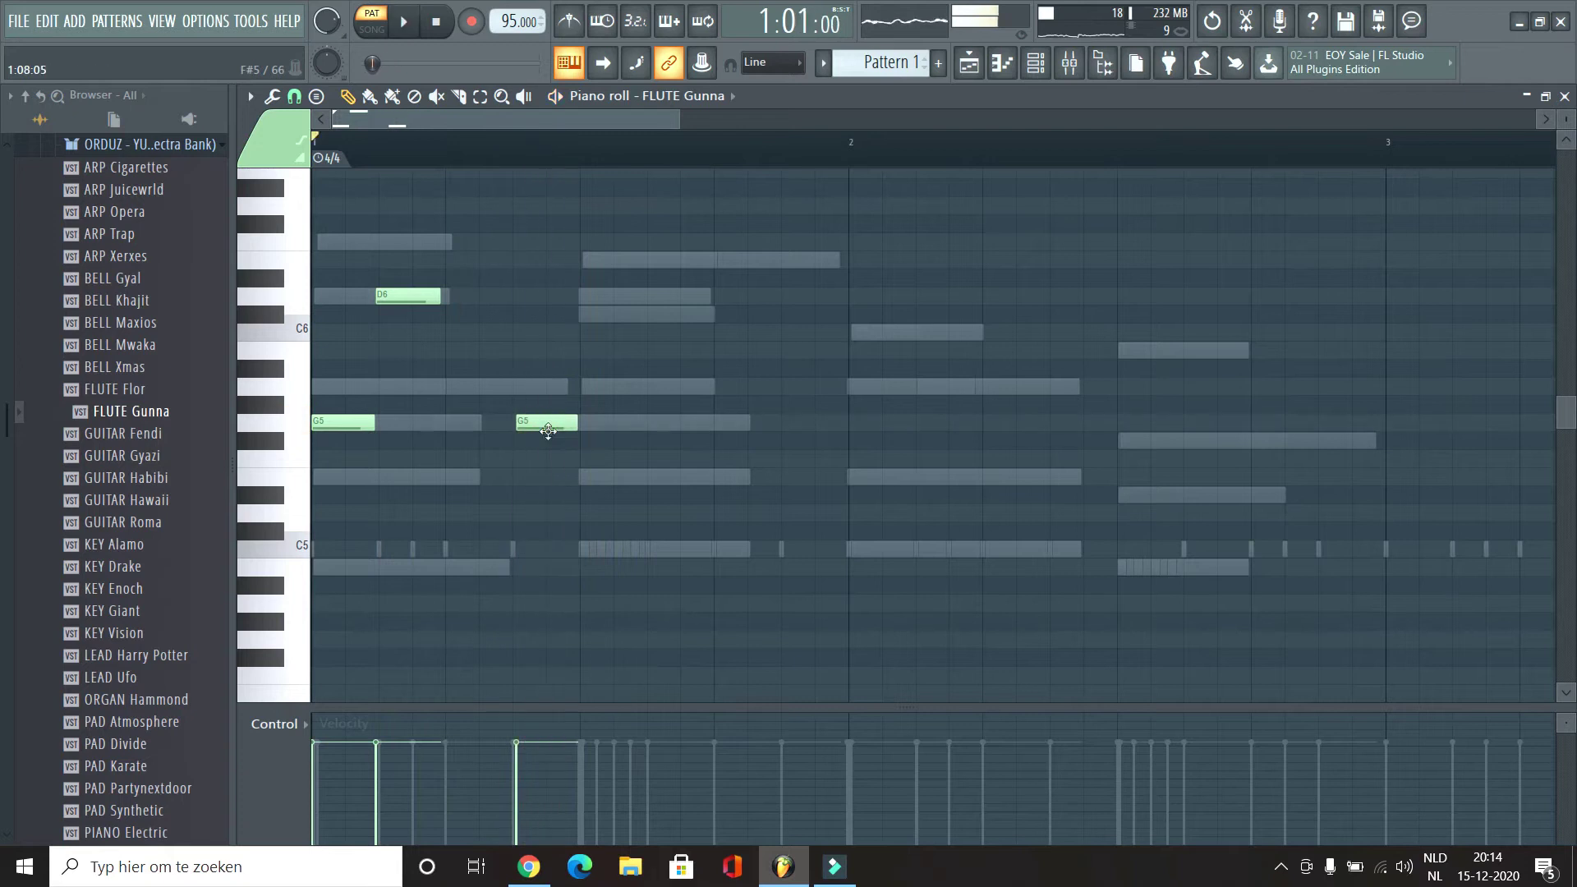
Step: Quantize the flute notes with an E5 added at the second chord, and raise that E5 to A5
key(alt+q)
key(space)
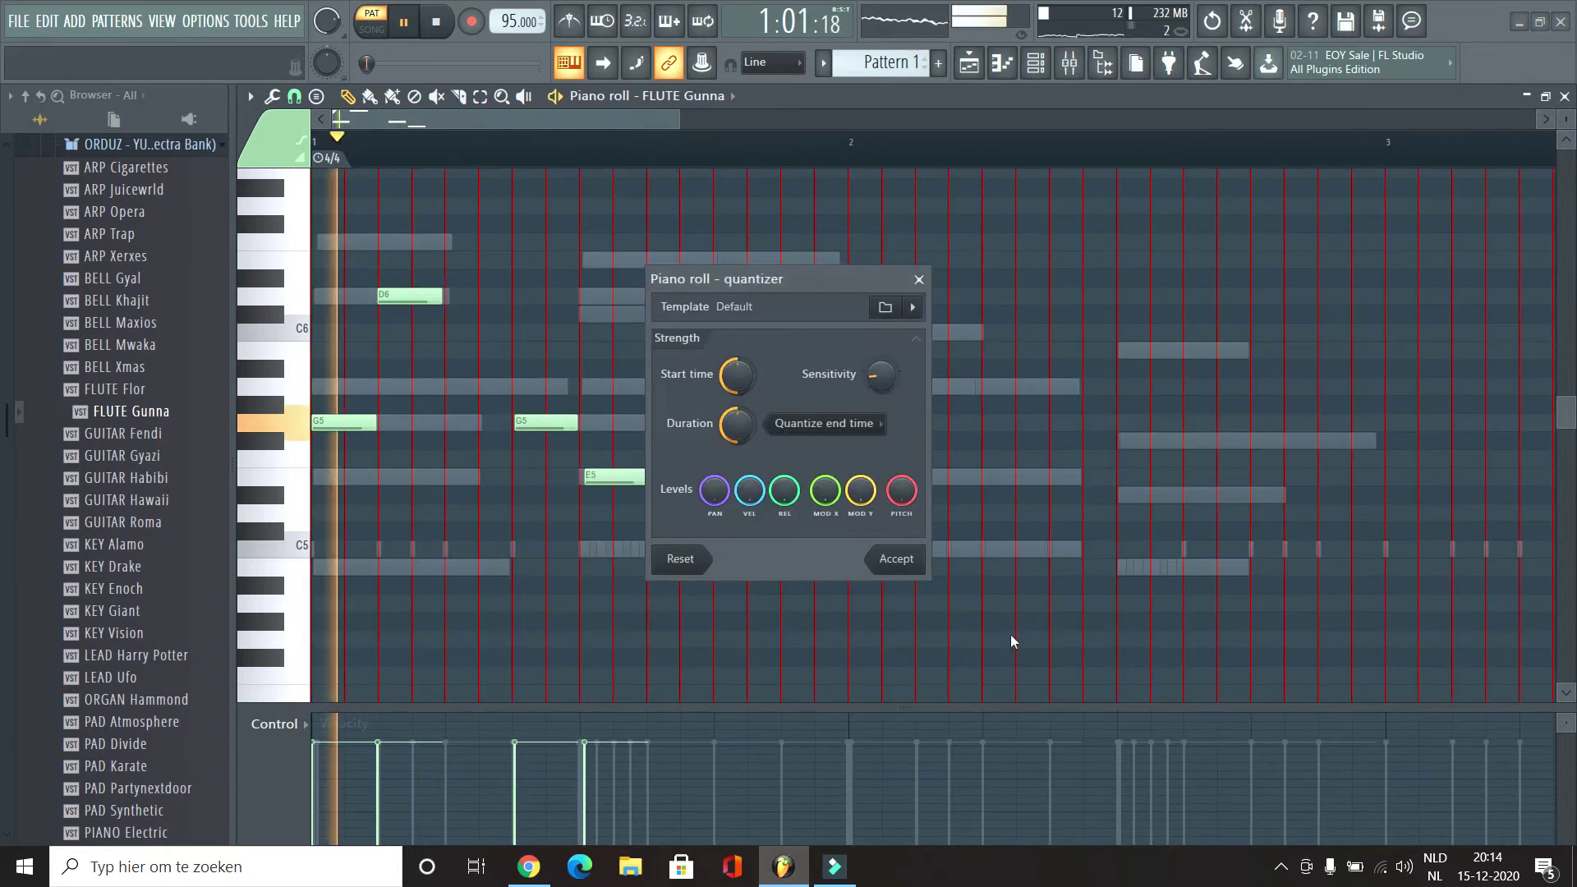
click(898, 556)
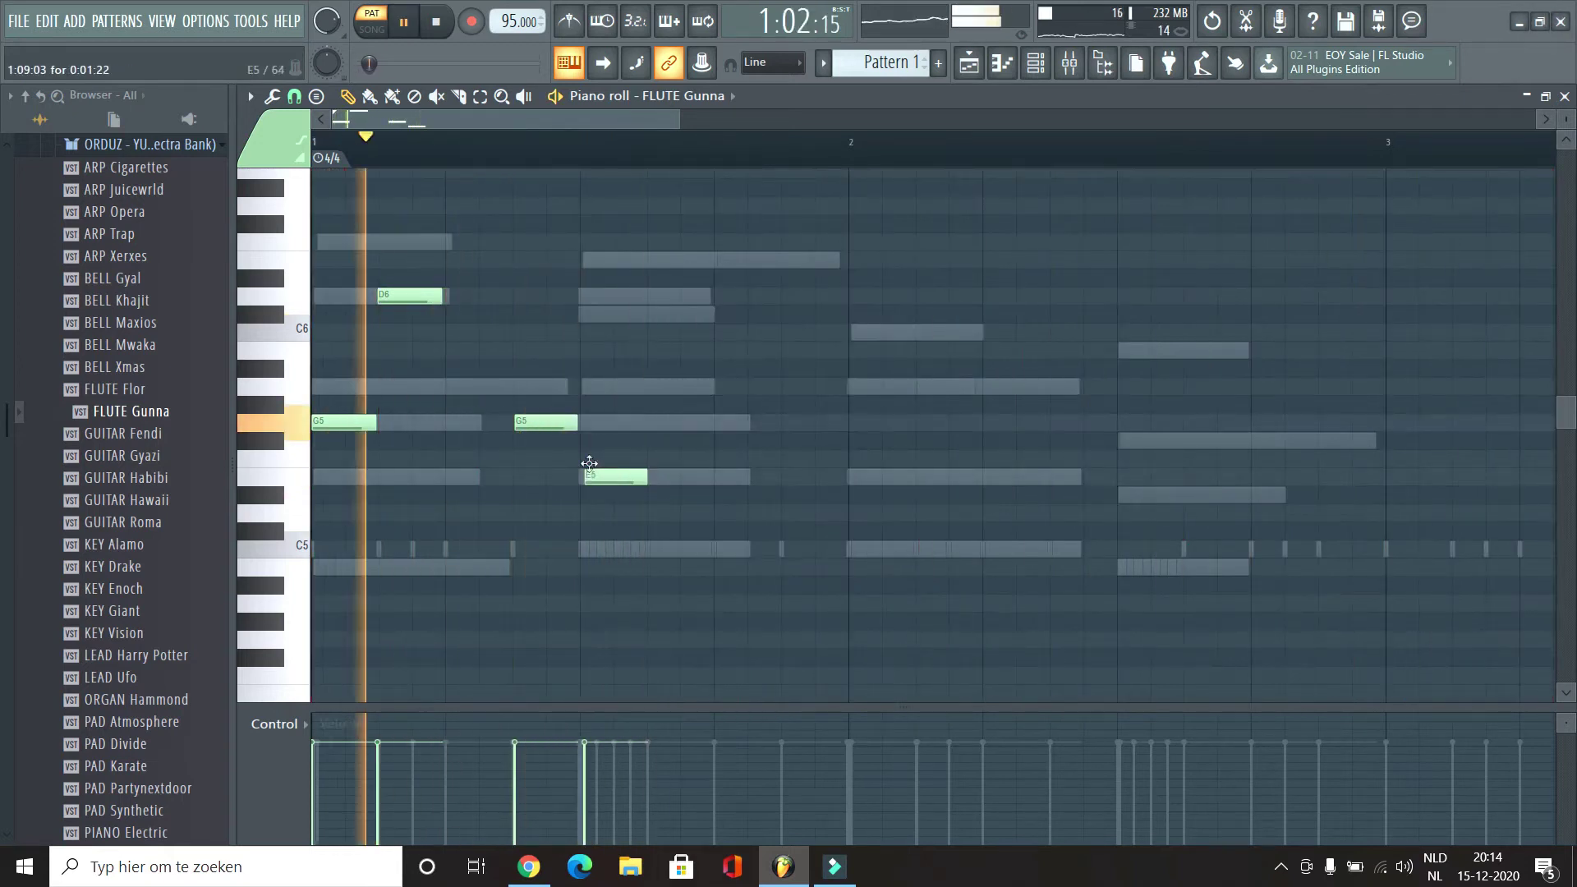
drag(589, 463, 587, 373)
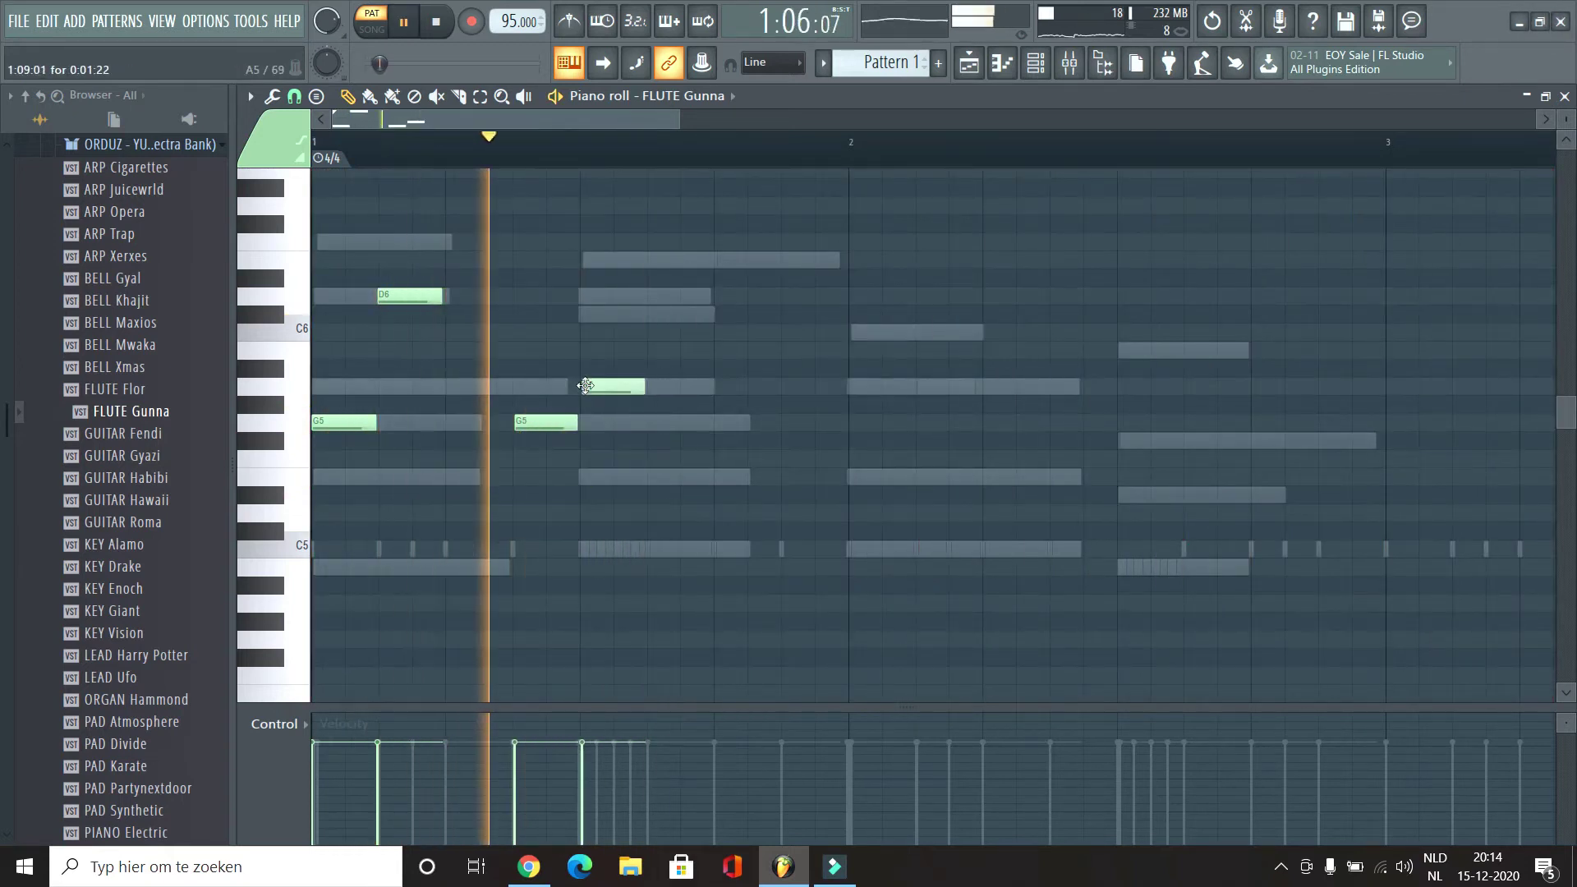
Step: Draw a C6 and an A5 over the third chord, and lengthen the A5 over the second chord
click(854, 332)
click(945, 386)
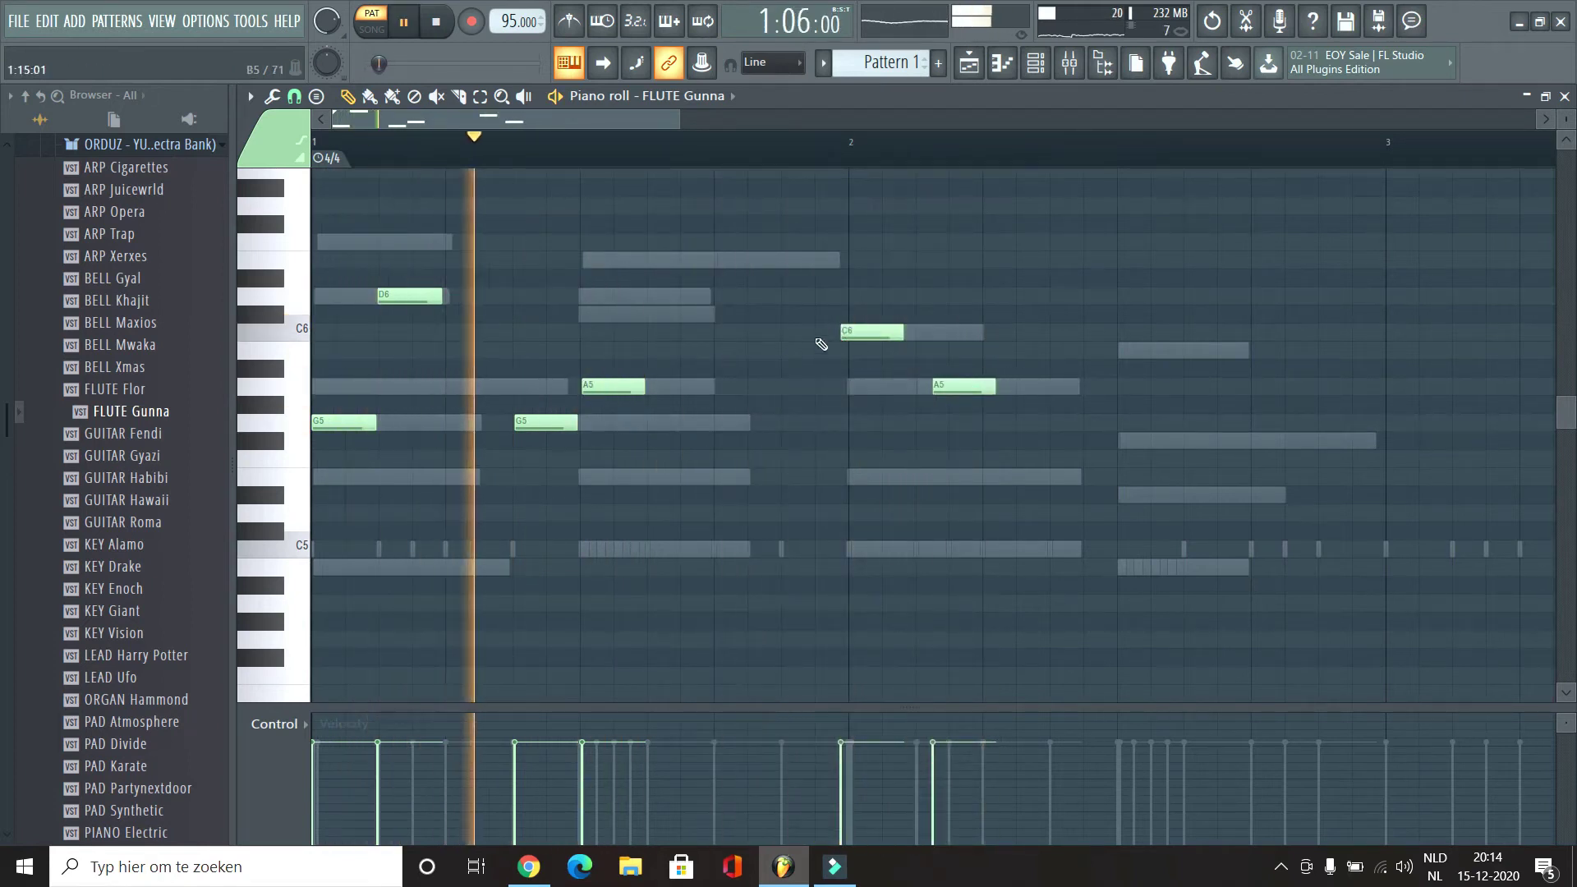
drag(671, 390, 713, 388)
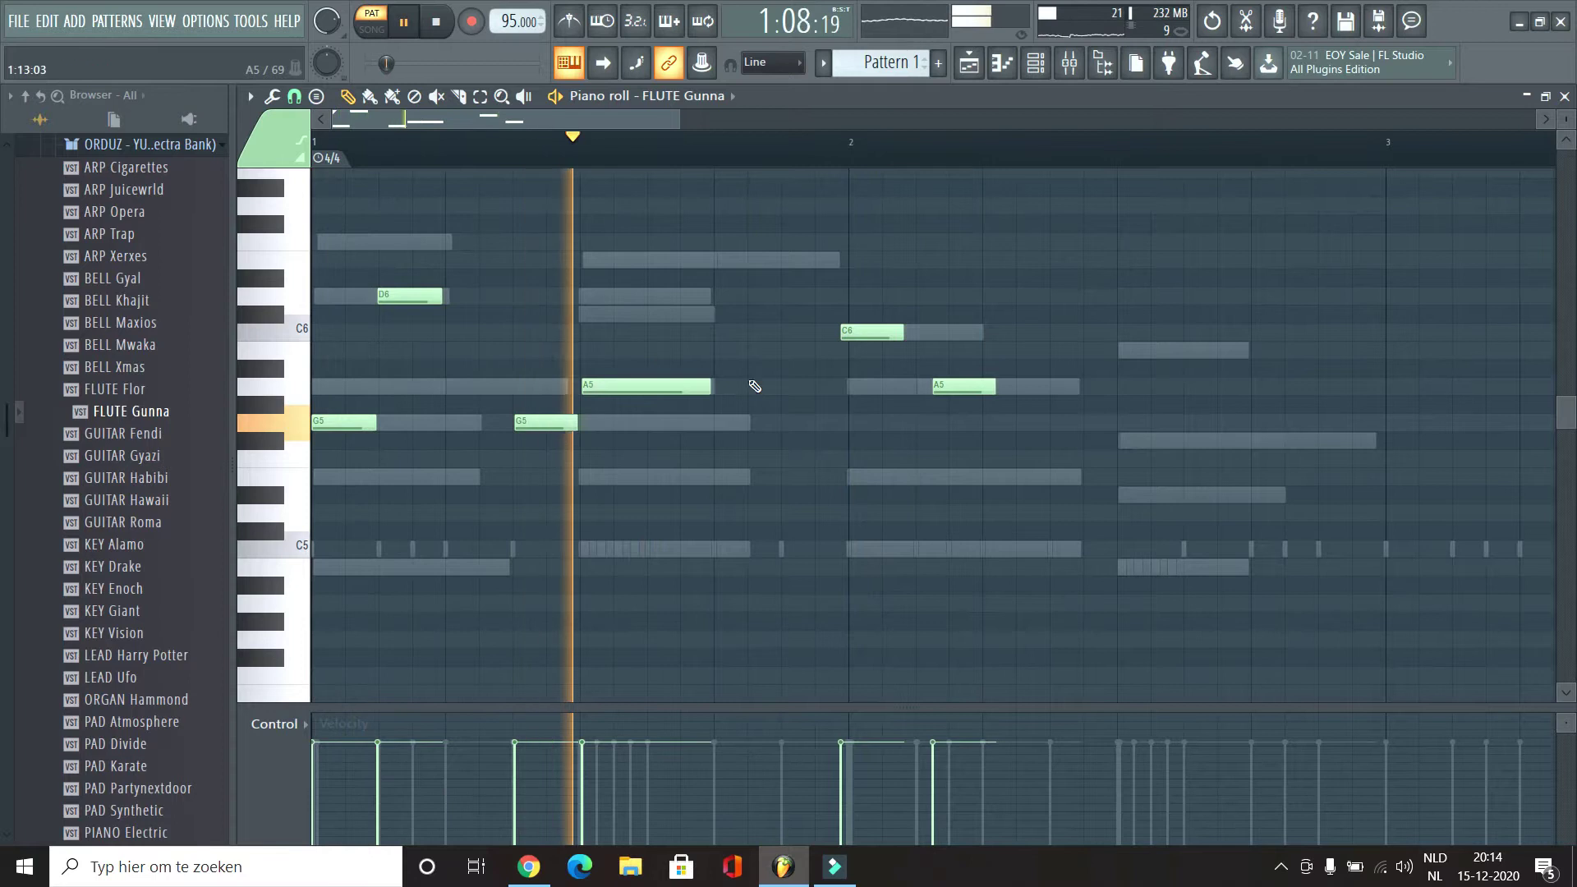
Step: Align the C6 with the start of bar 2 and the A5 directly after it, and quantize the notes
drag(862, 333, 869, 334)
key(space)
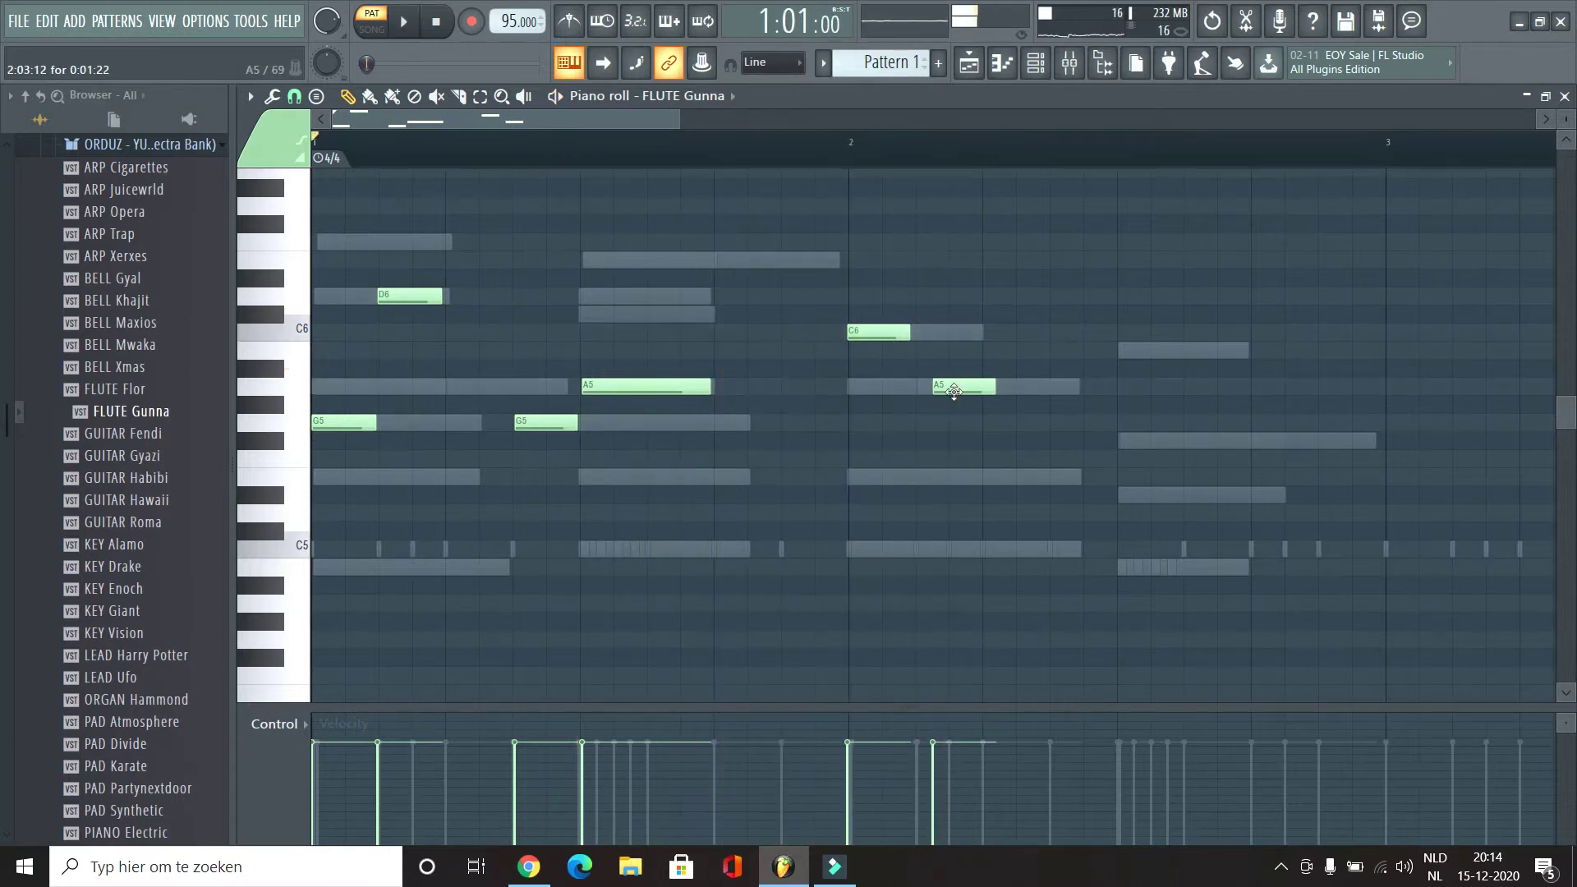
key(ctrl+q)
key(space)
click(911, 554)
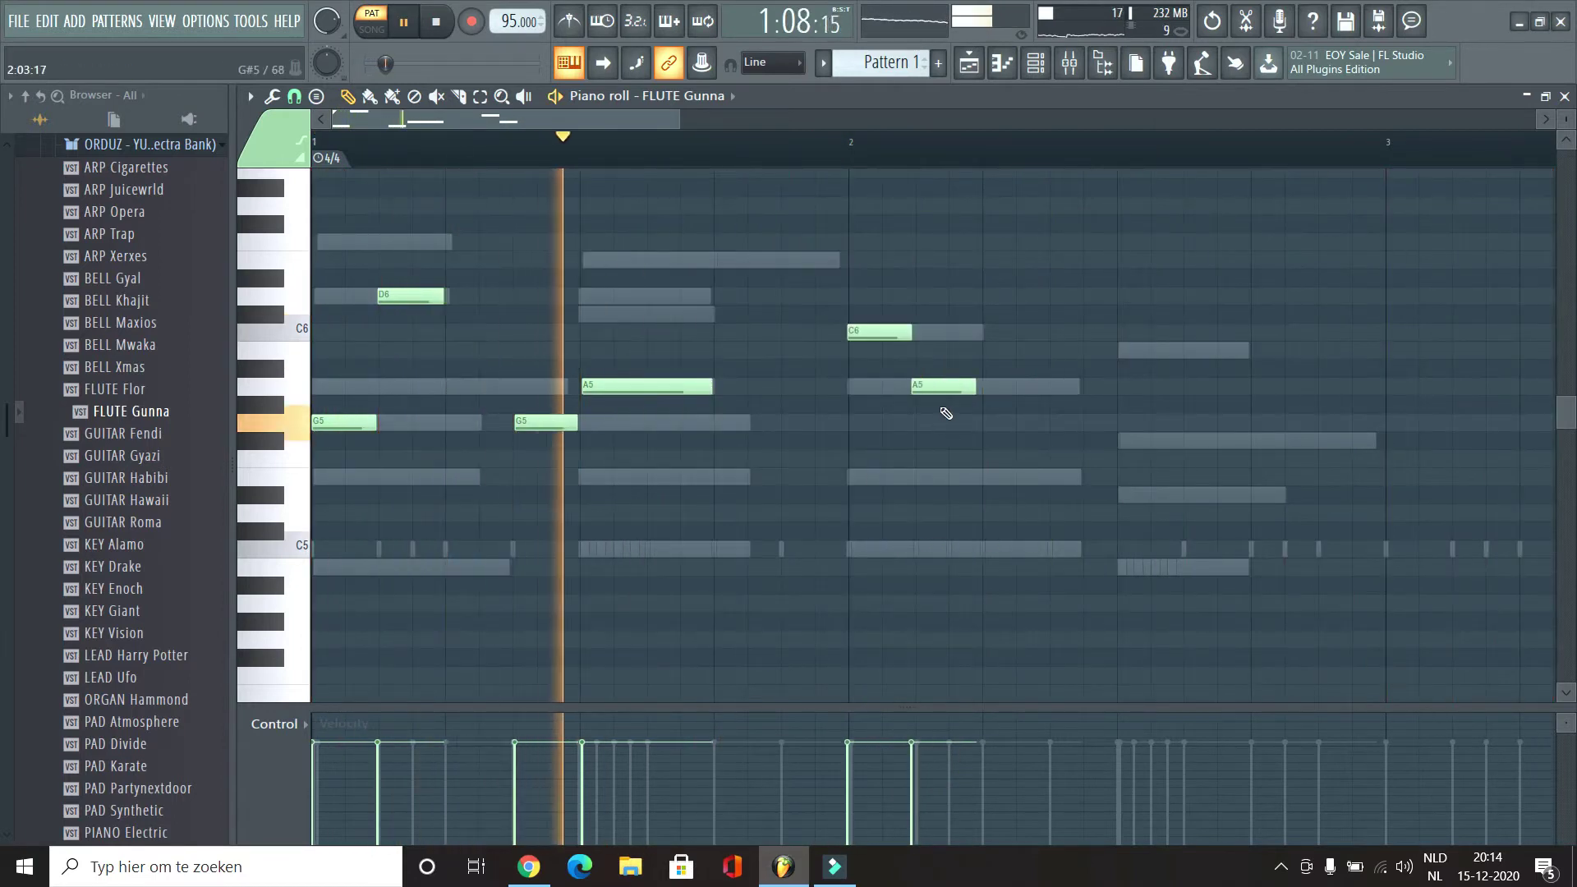
Step: Try a C5 after the A5 over the third chord, move it up to G5 and delete it
click(1050, 478)
key(space)
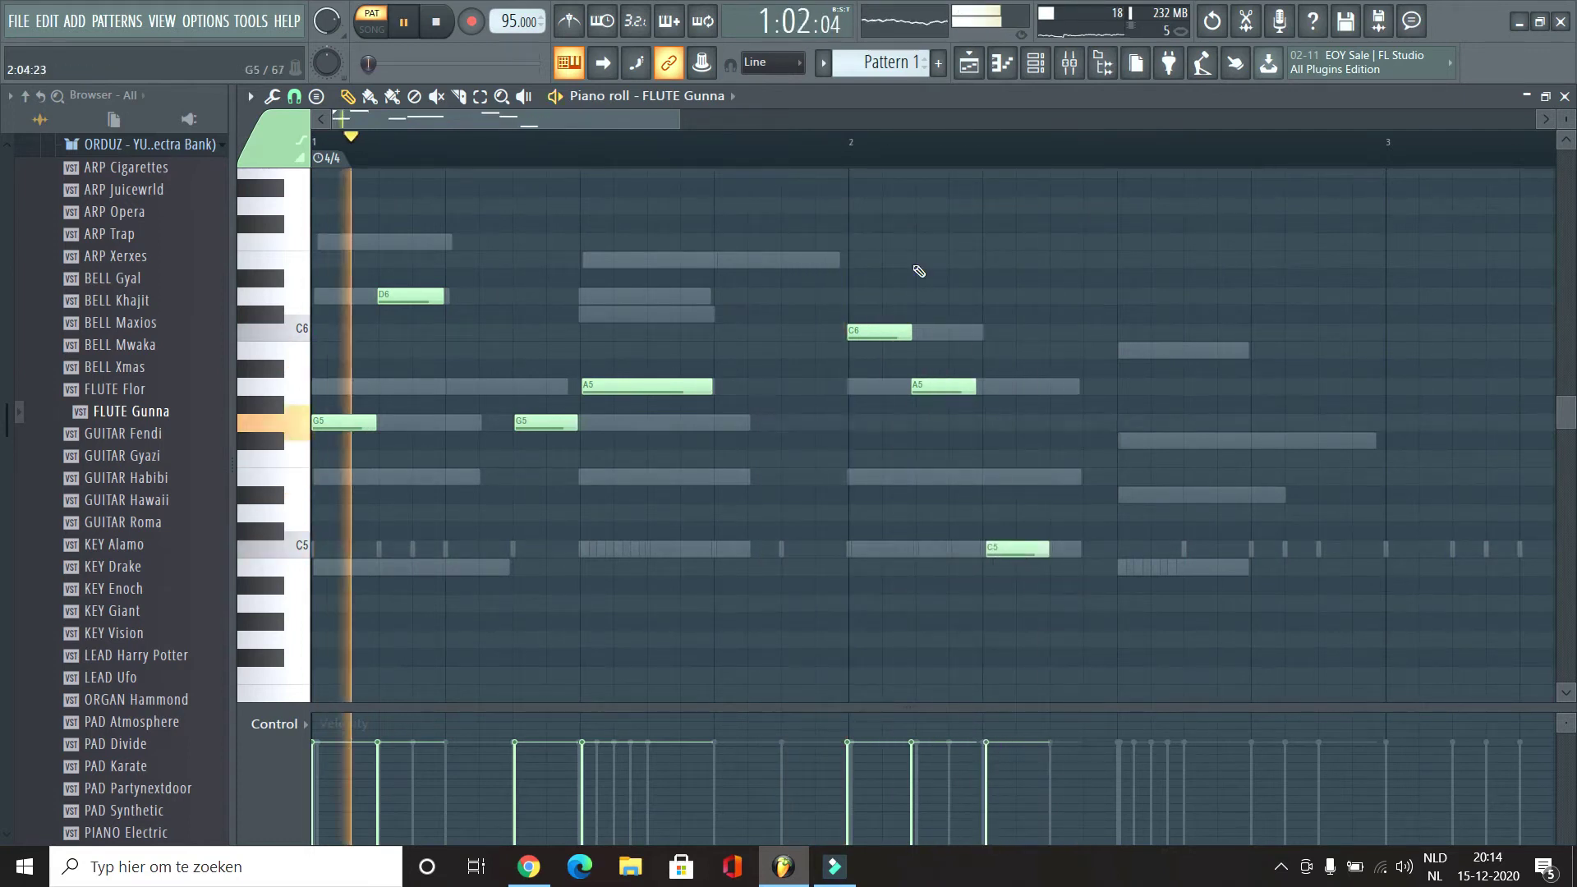
drag(1012, 547, 1048, 422)
right_click(1049, 423)
Step: Draw an A5 just before the fourth chord and a B5 on it, and quantize the flute notes
click(1042, 386)
right_click(1040, 387)
click(1043, 388)
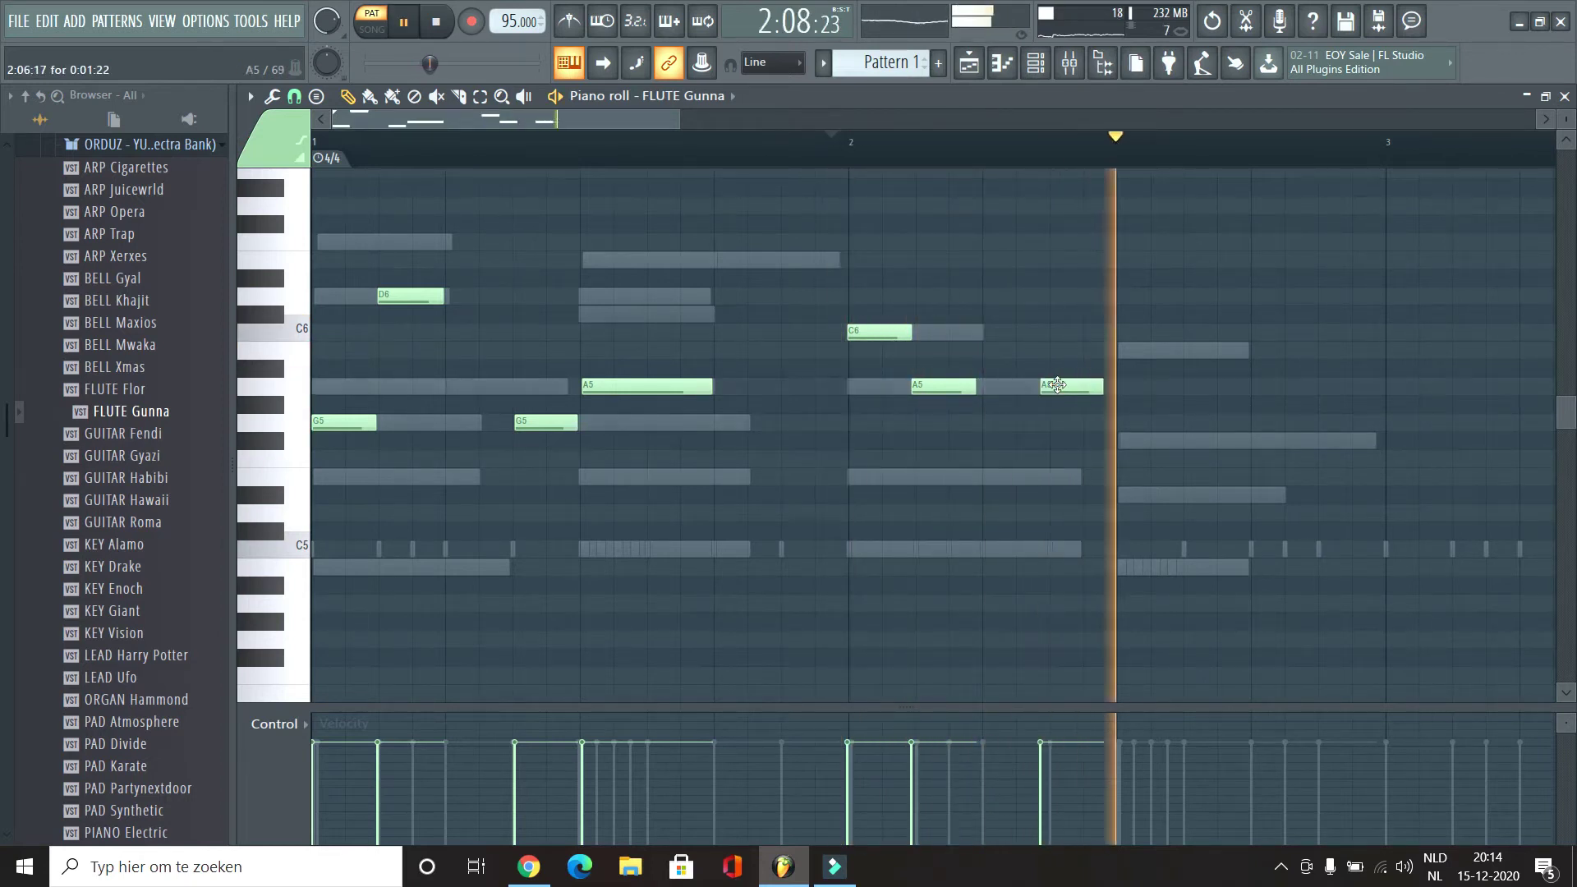
click(1123, 353)
key(alt+q)
click(896, 560)
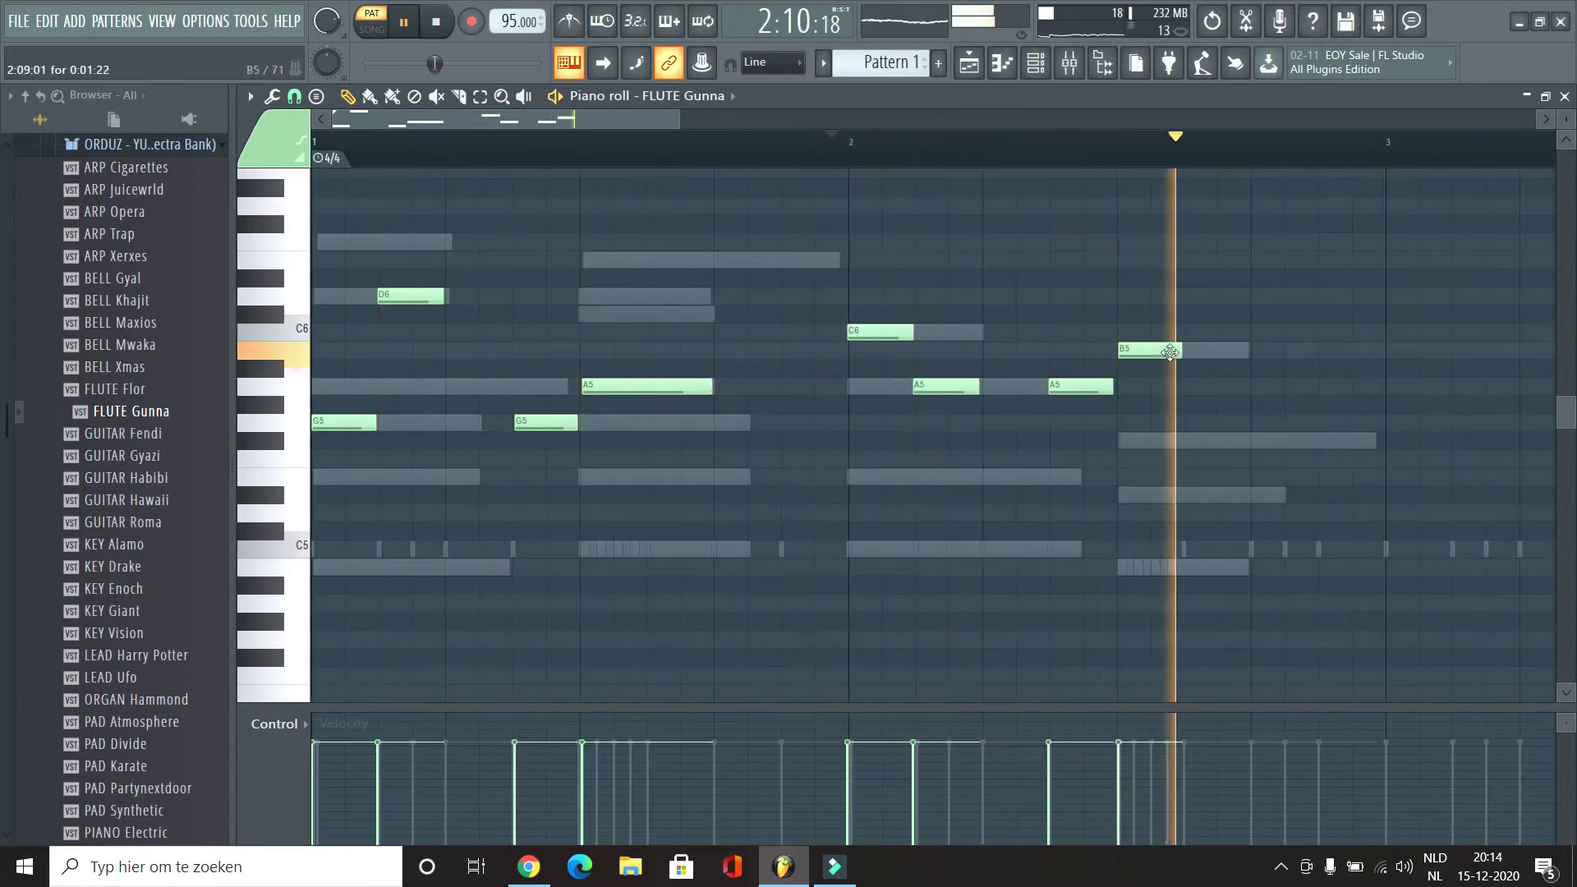
Step: Lengthen the B5 at the fourth chord and draw an F#5 after it that ends at bar 3
drag(1177, 353, 1246, 353)
click(1271, 439)
right_click(1270, 439)
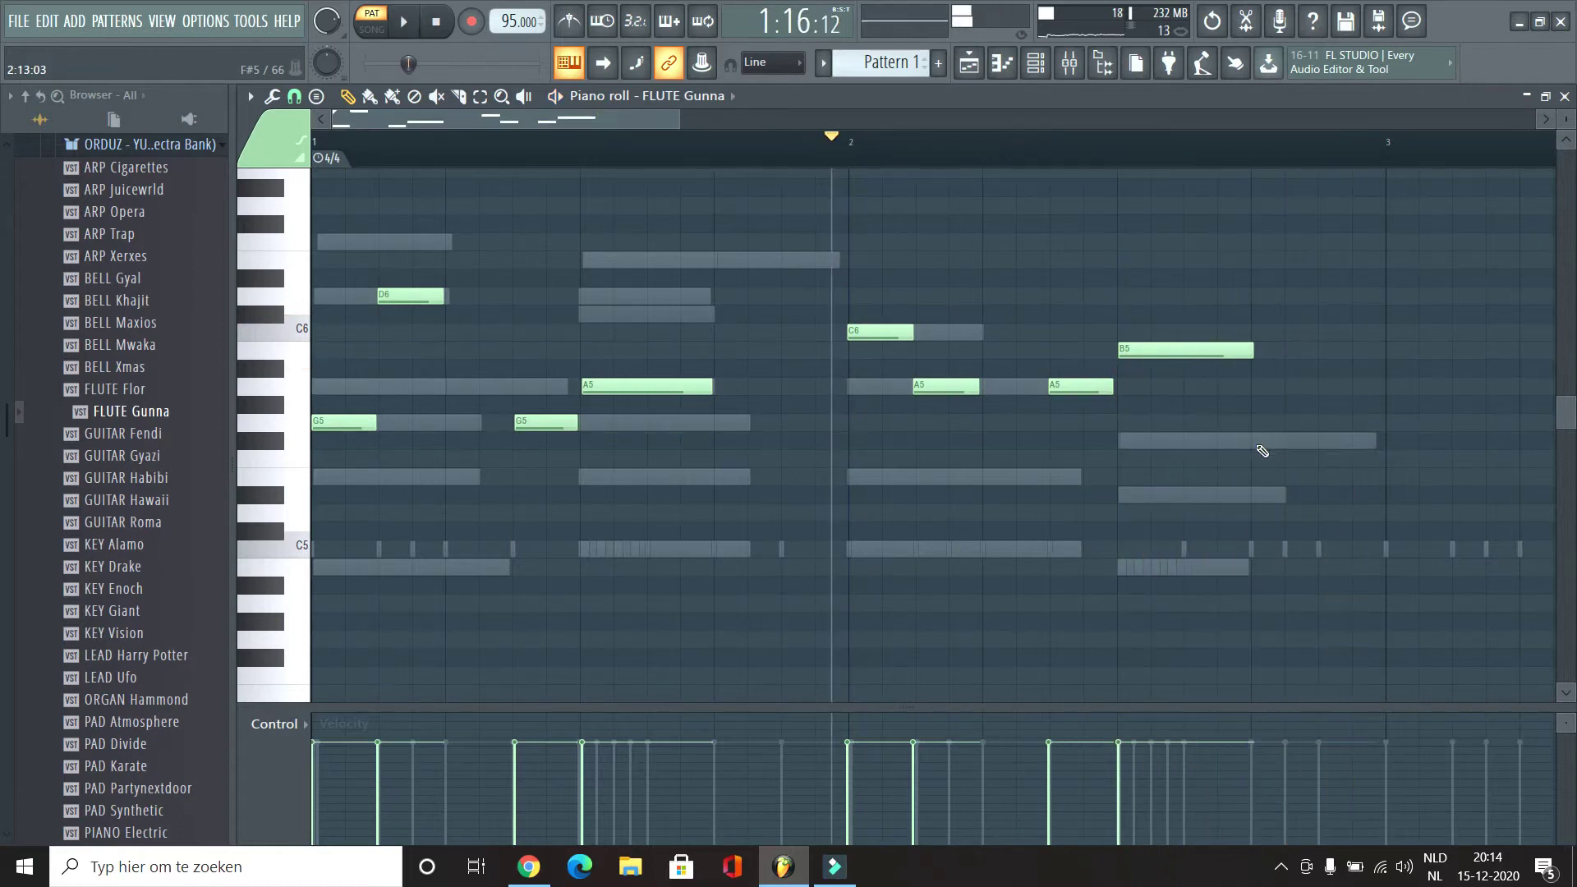
click(1265, 443)
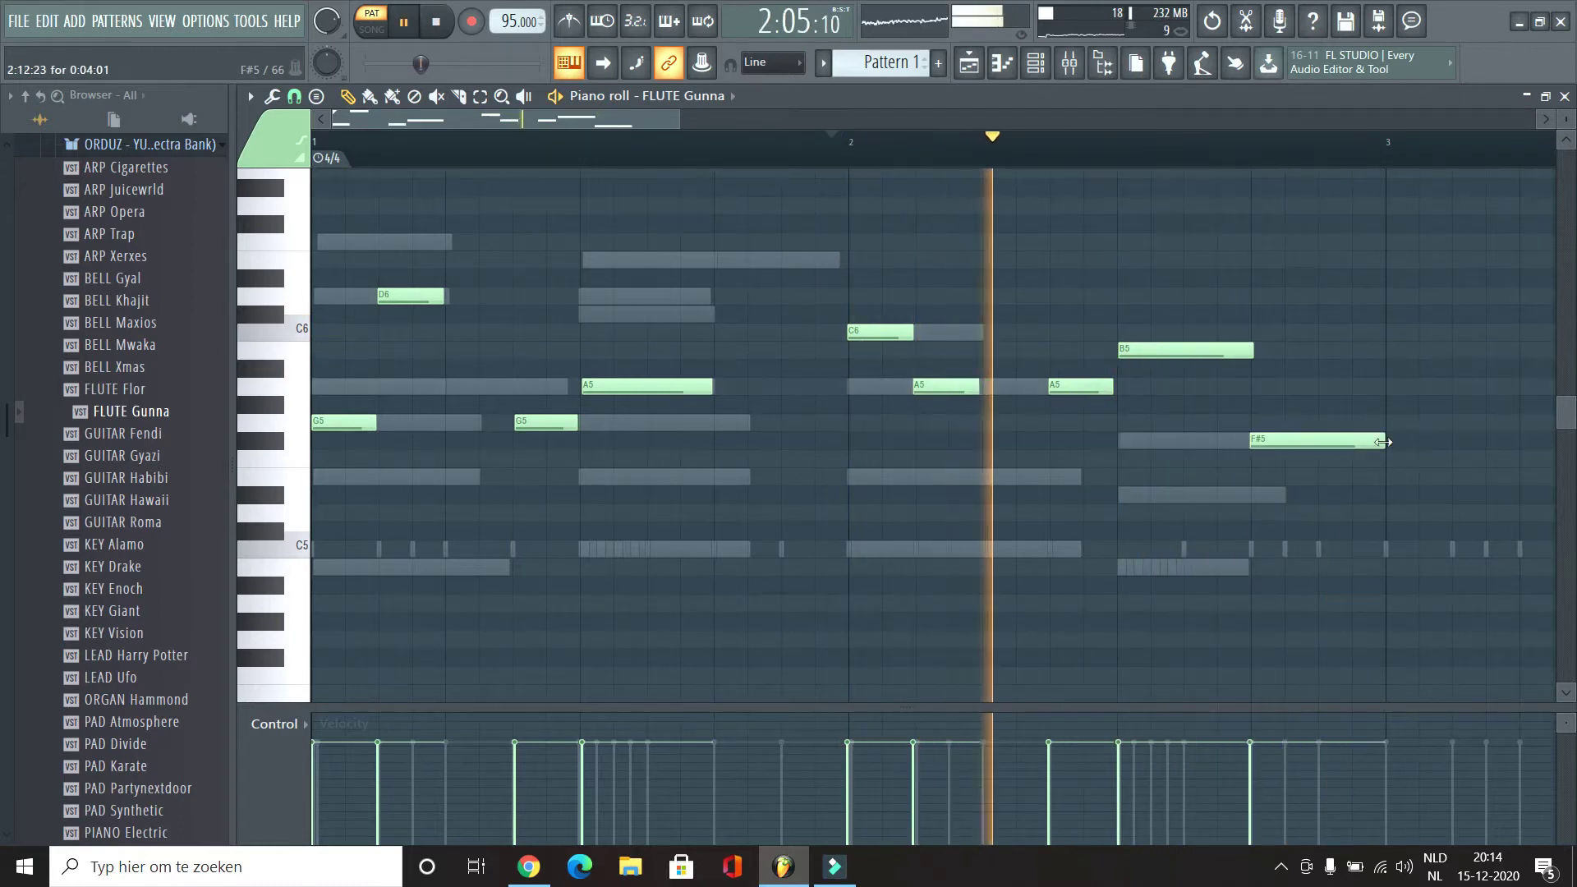
mouse_move(1382, 441)
mouse_down()
mouse_move(1332, 426)
mouse_move(1318, 441)
mouse_move(1381, 448)
mouse_up()
click(1324, 460)
right_click(1335, 465)
Step: Quantize the finished flute melody and show the channel rack
key(alt+q)
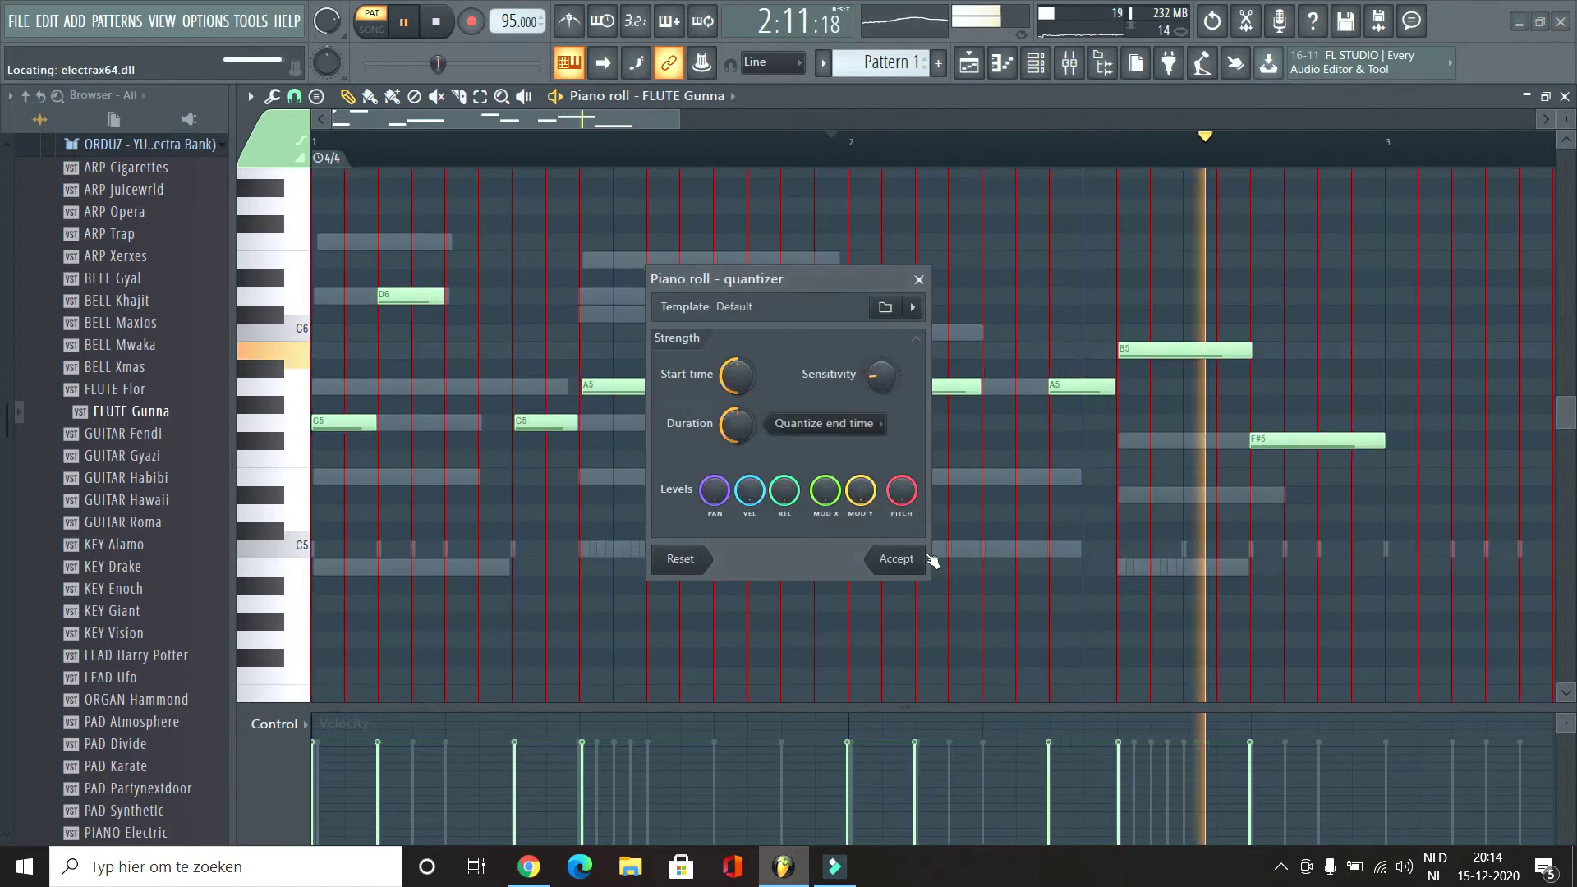
click(902, 559)
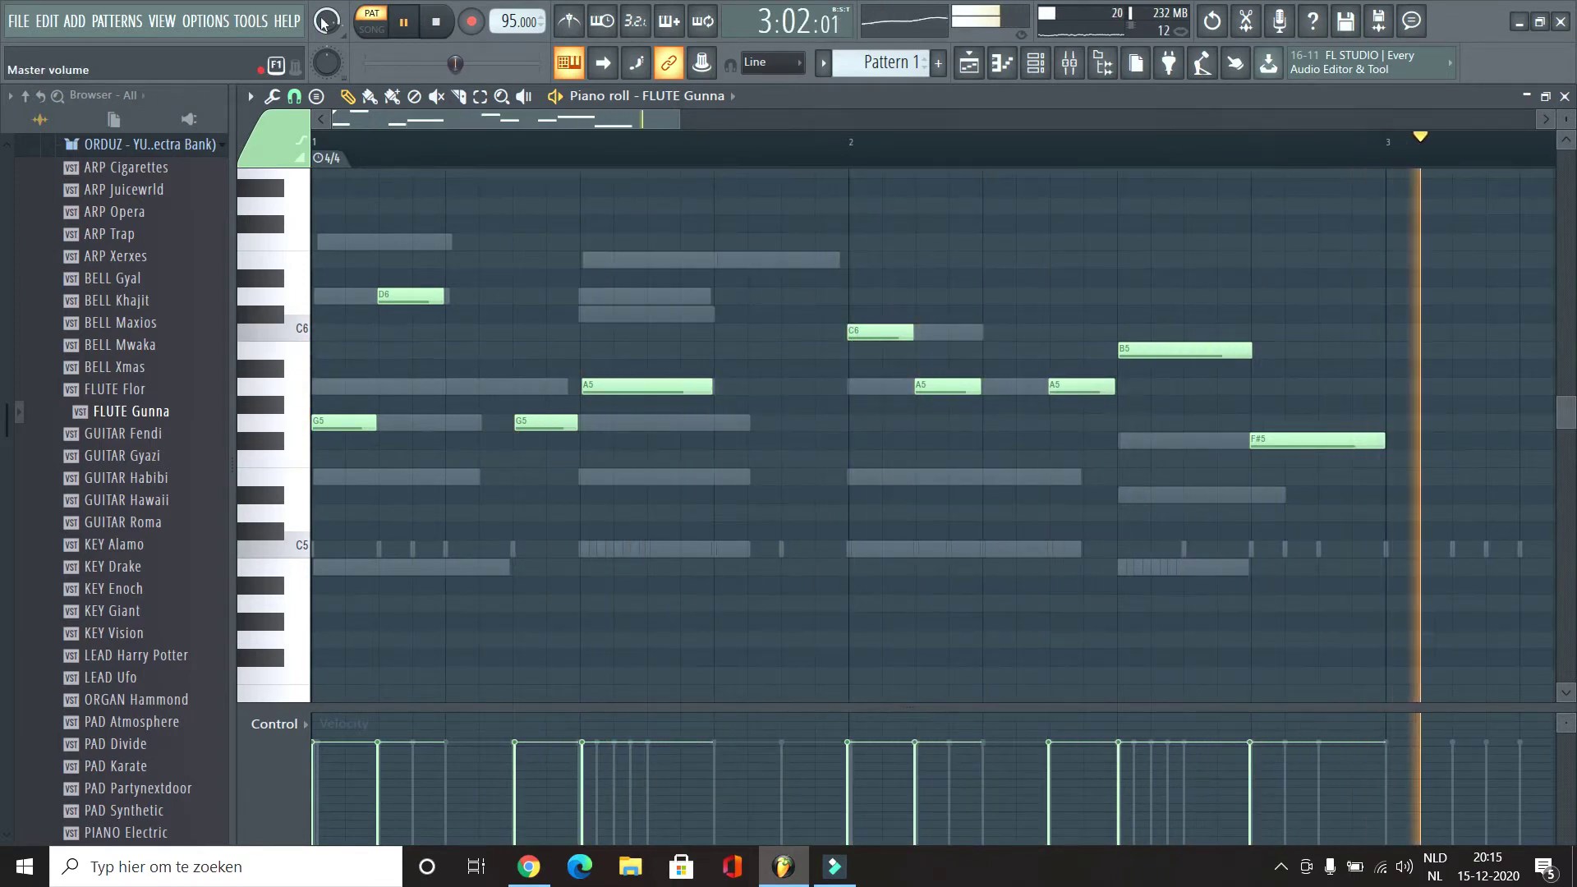
click(1035, 72)
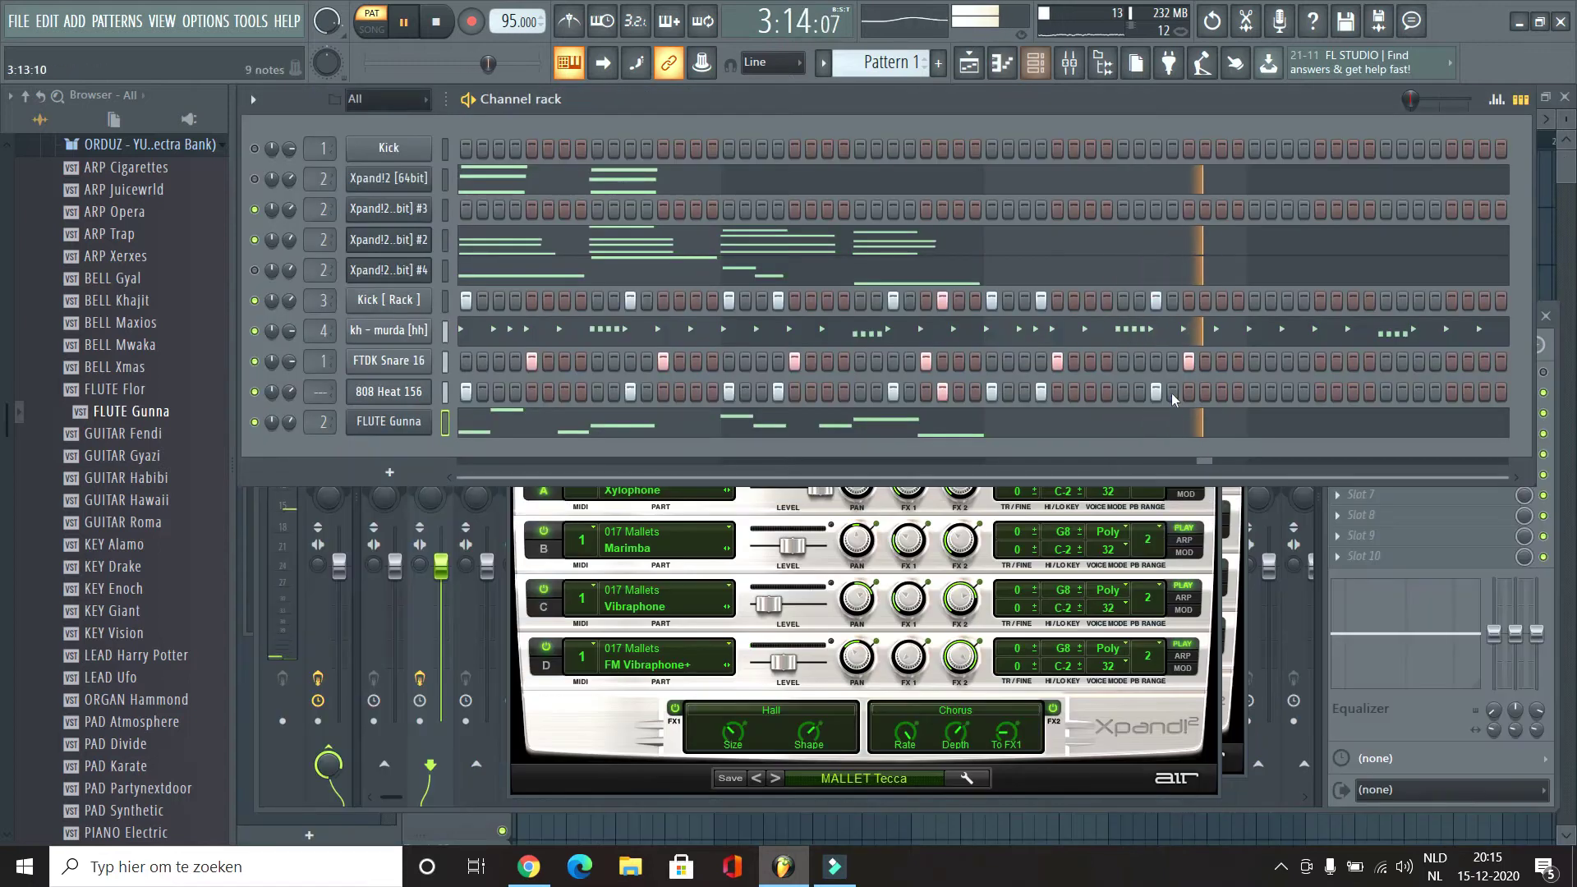
Step: Duplicate the Xpand!2 #2 chords so they also cover bars 3 and 4
key(space)
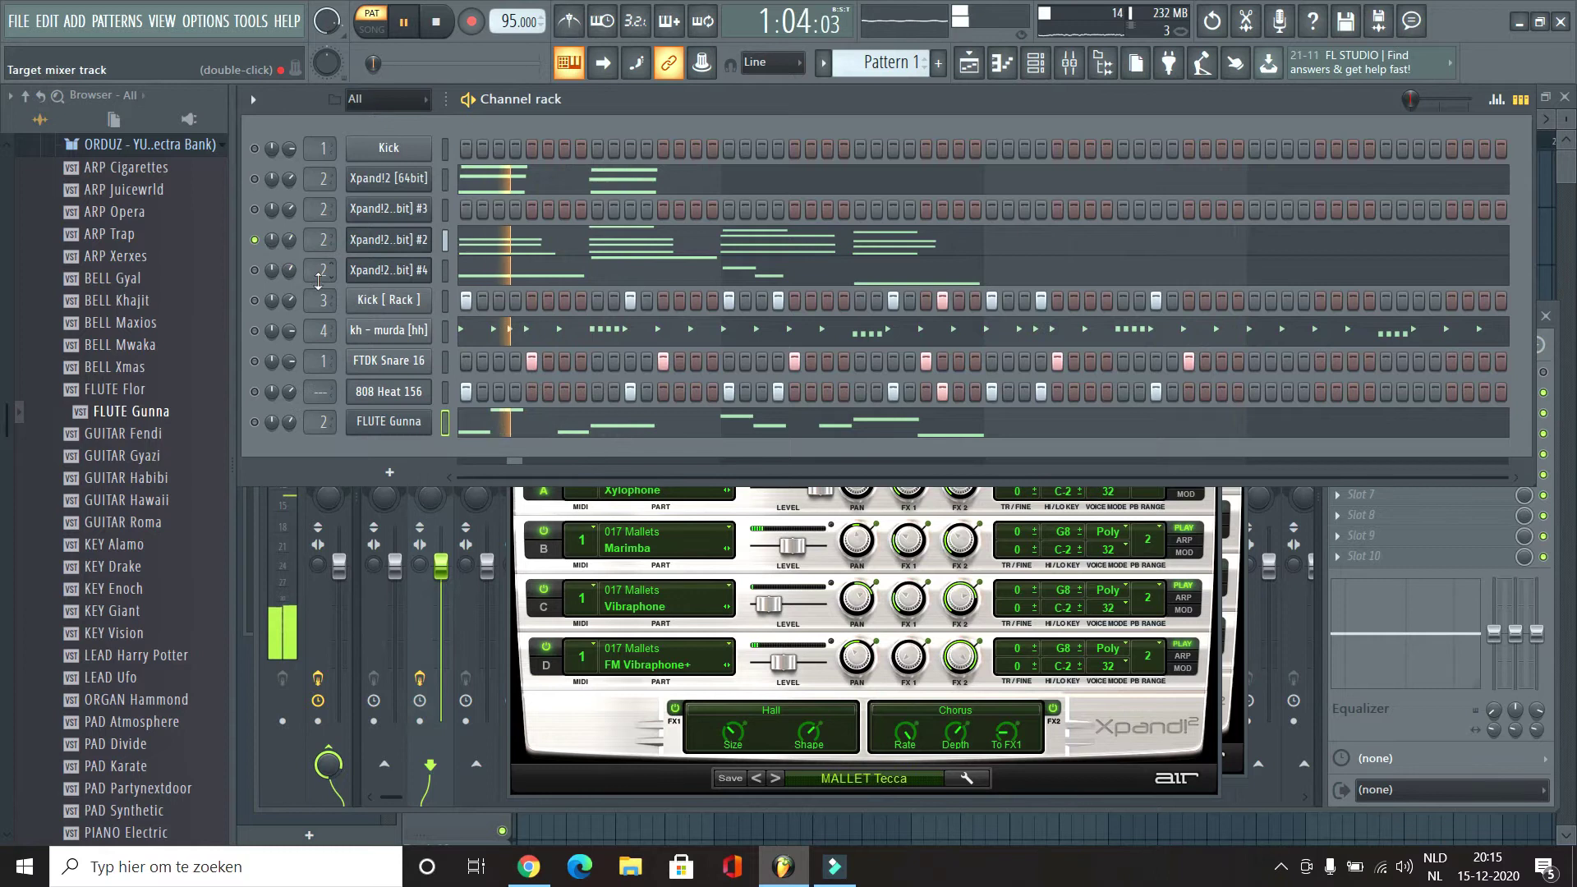
click(561, 255)
scroll(695, 422, up, 5)
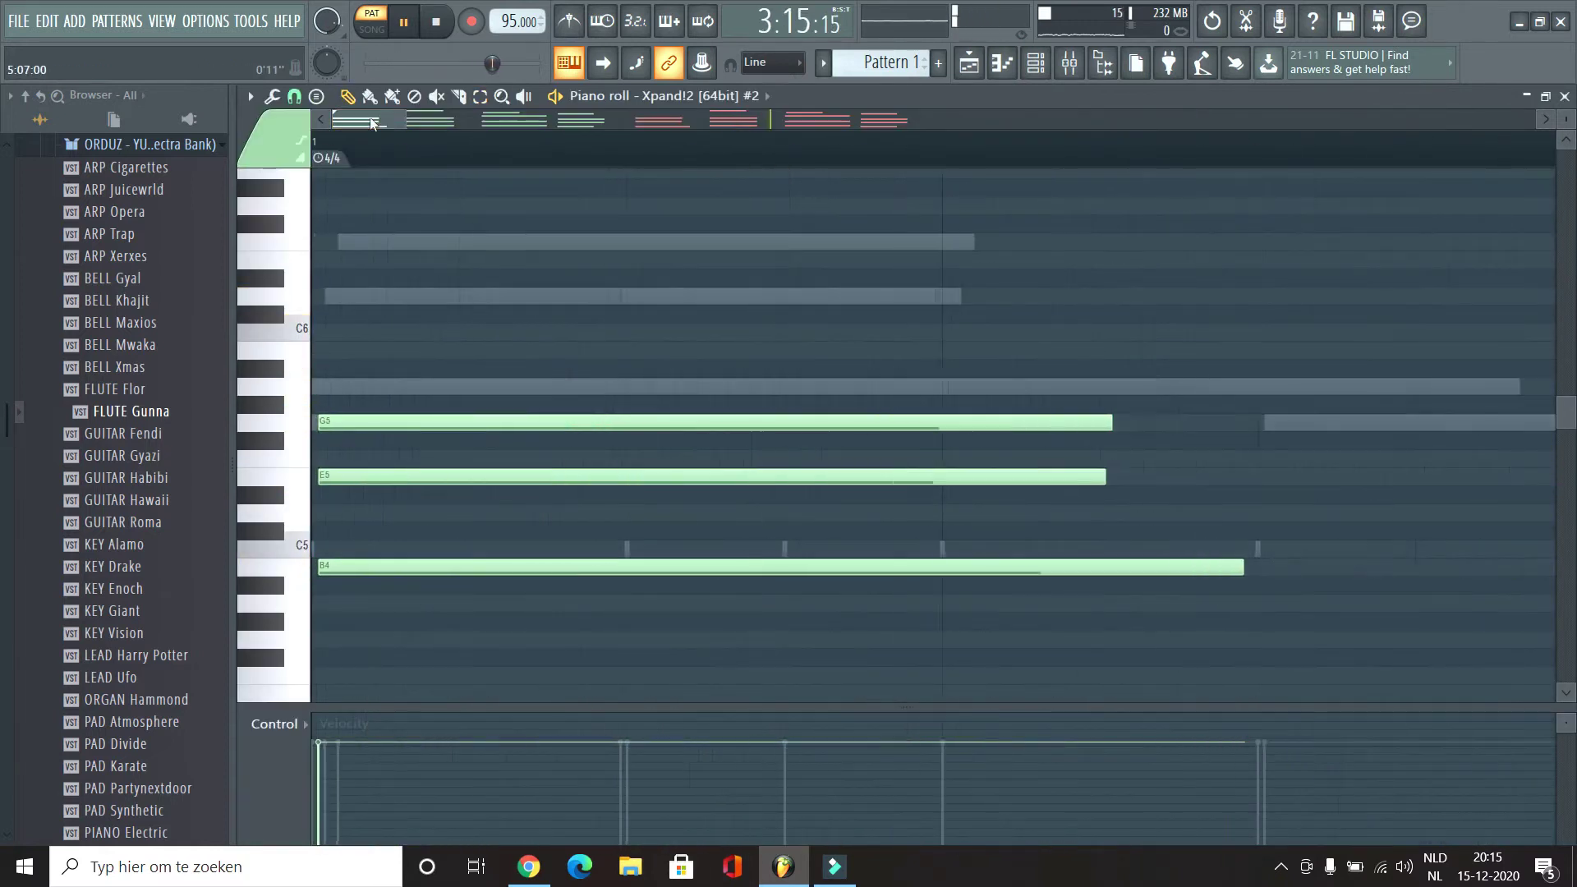
key(space)
key(F6)
Step: Duplicate the whole FLUTE Gunna melody into bars 3 and 4 and nudge the copied notes into place
click(799, 433)
key(space)
scroll(799, 433, down, 5)
drag(873, 556, 320, 189)
key(ctrl+b)
drag(1283, 433, 1277, 433)
key(F6)
Step: Add another ElectraX channel, load the WHISTLE preset into it and open its piano roll
key(space)
drag(123, 389, 419, 435)
scroll(115, 533, down, 8)
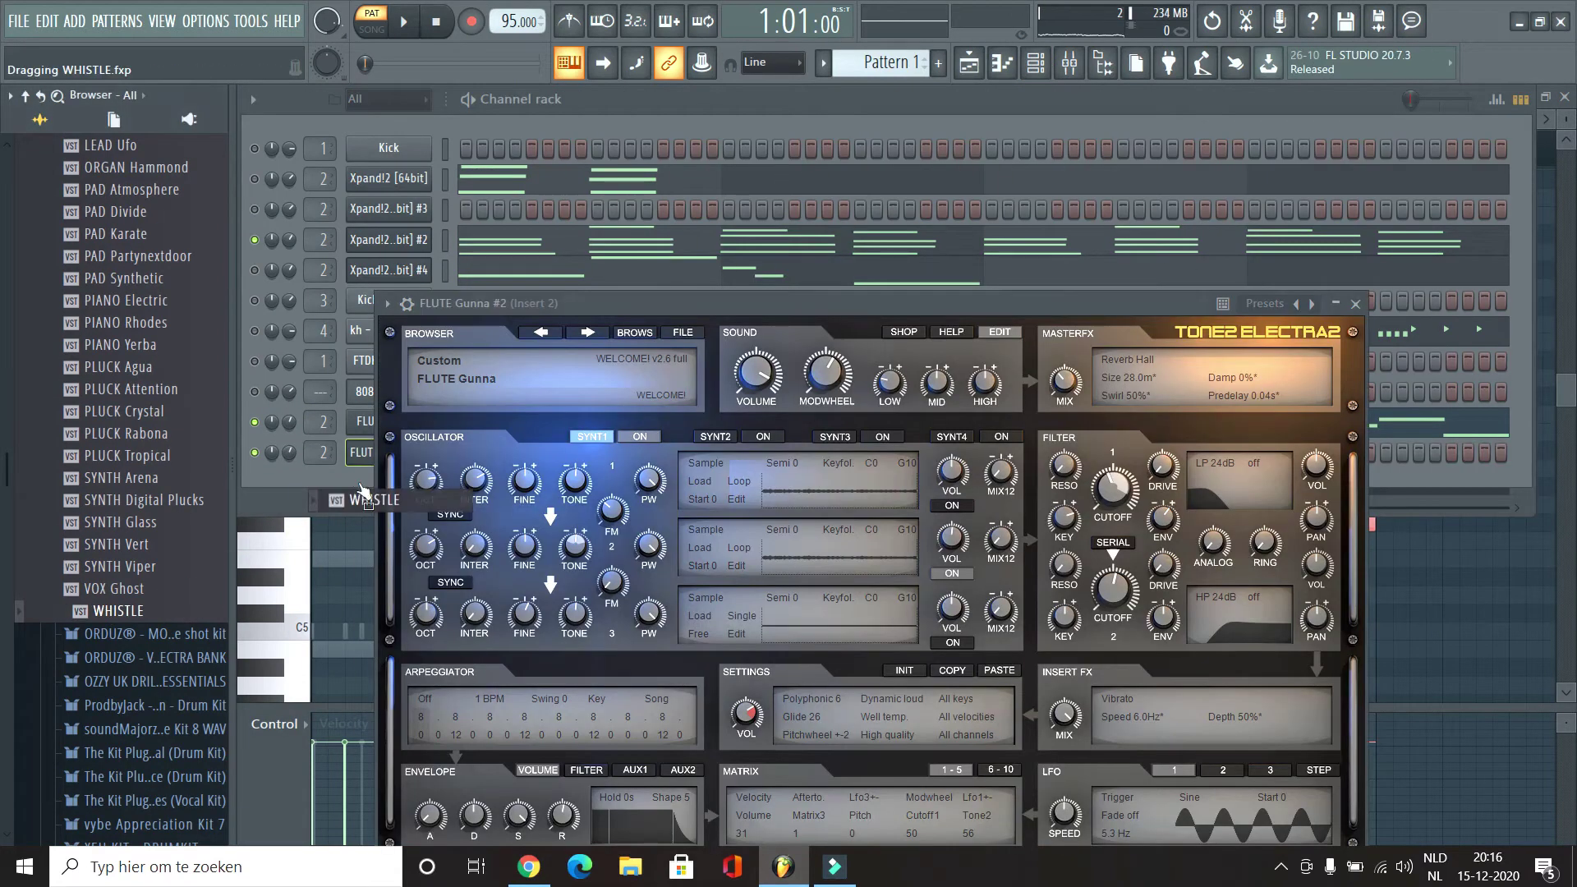
drag(364, 493, 376, 456)
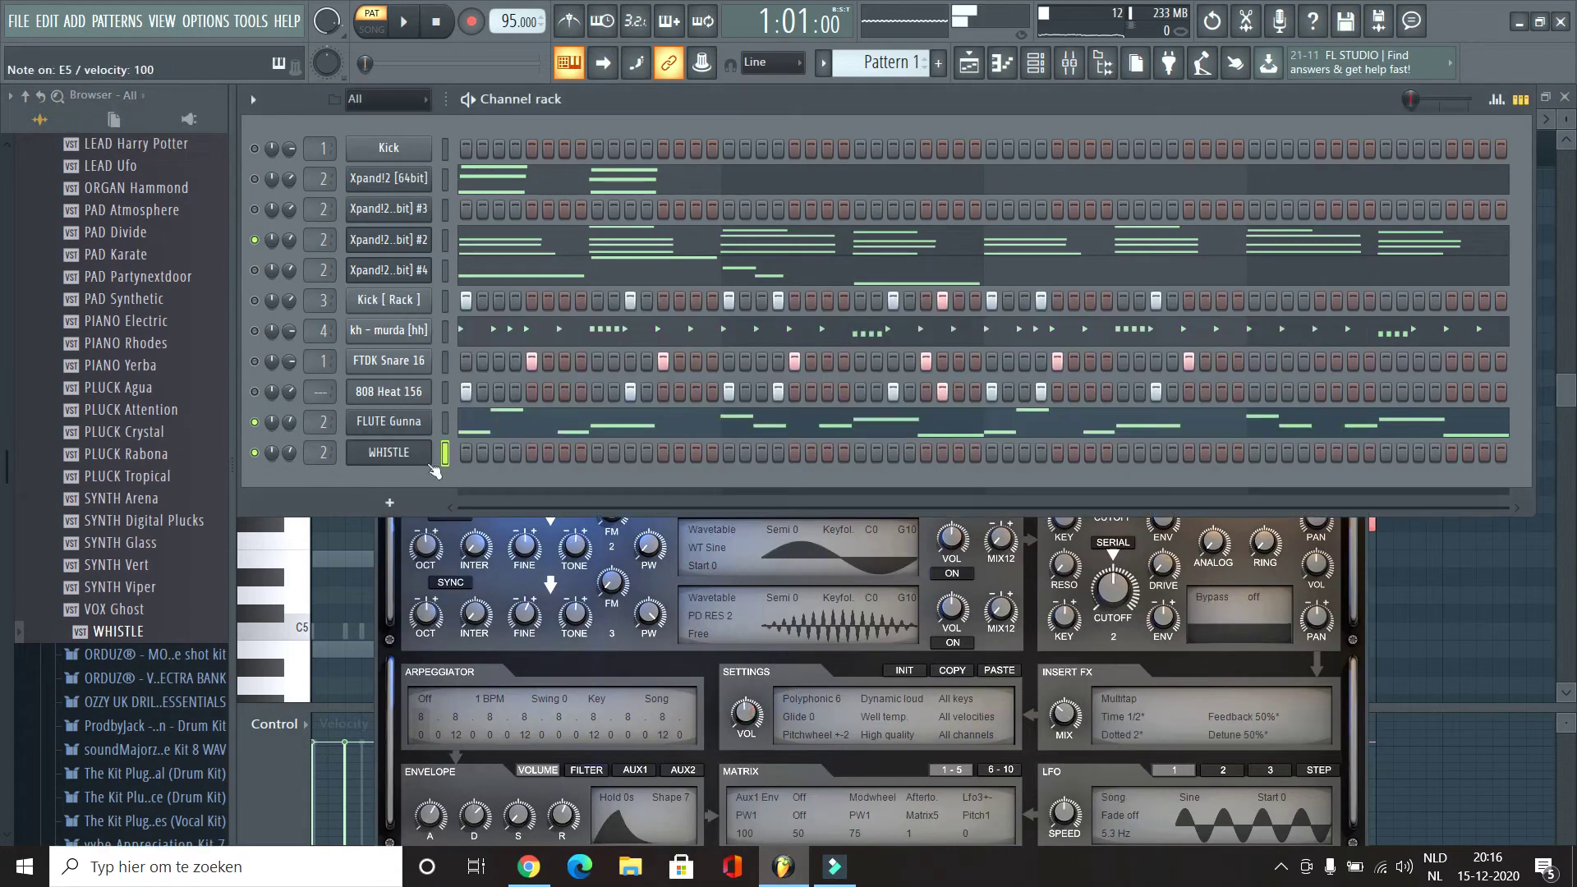
key(F7)
Step: Try a G5 and an E5 in the first bar of the WHISTLE part during playback and delete both
key(space)
click(419, 506)
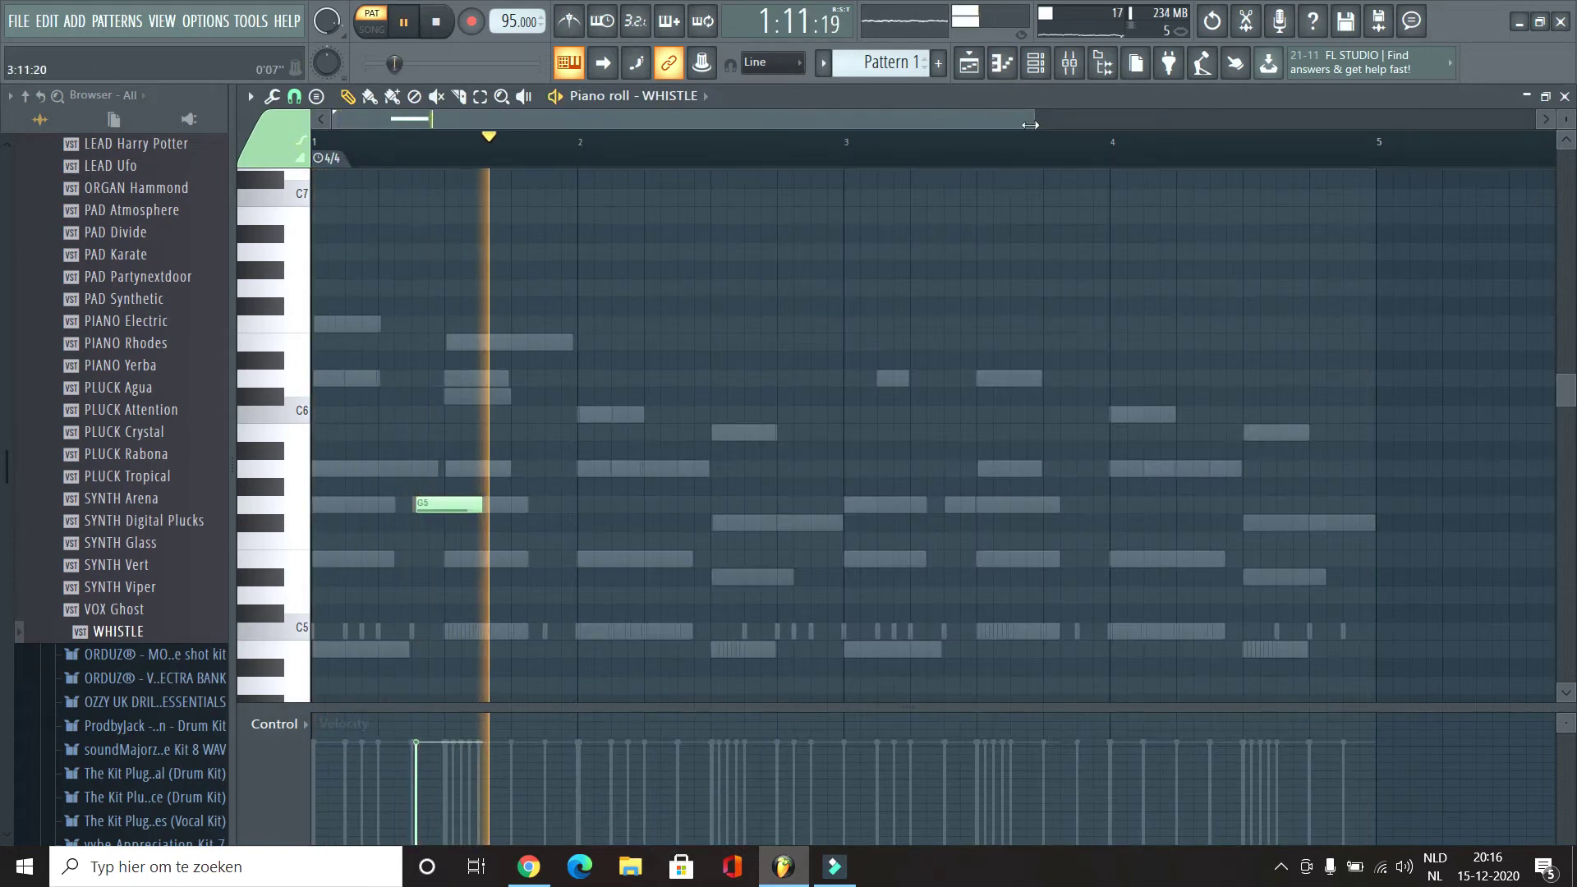
scroll(628, 460, up, 3)
right_click(645, 503)
key(space)
key(space)
click(550, 564)
right_click(552, 565)
key(space)
key(space)
Step: Draw a G5 on beat 2 of bar 1, shorten it to two steps, and try an E5 after it
click(493, 504)
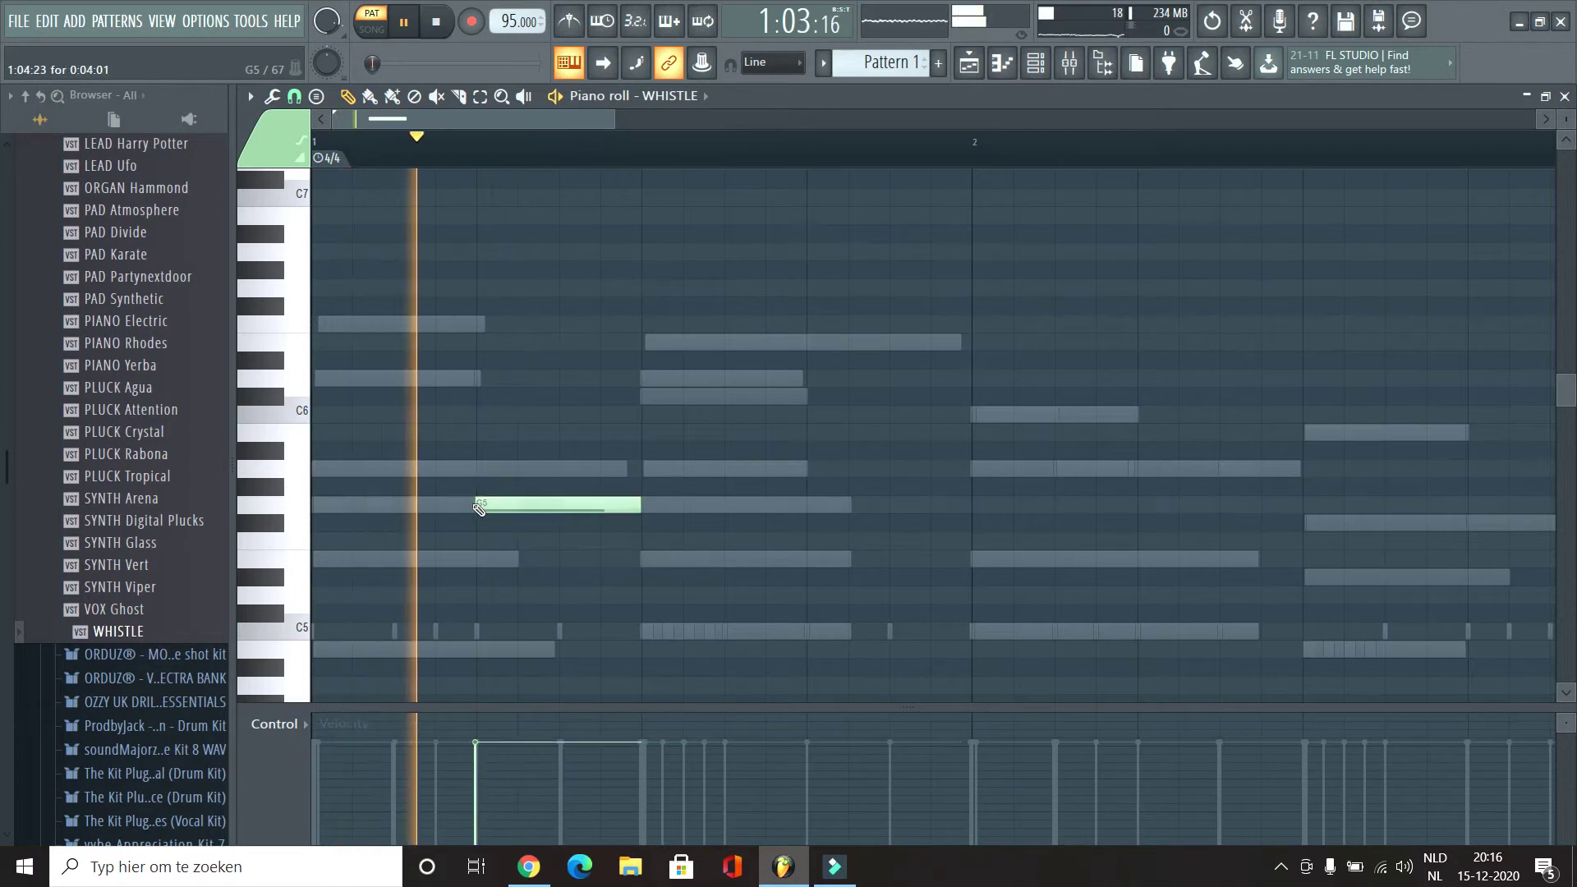
drag(599, 507, 561, 504)
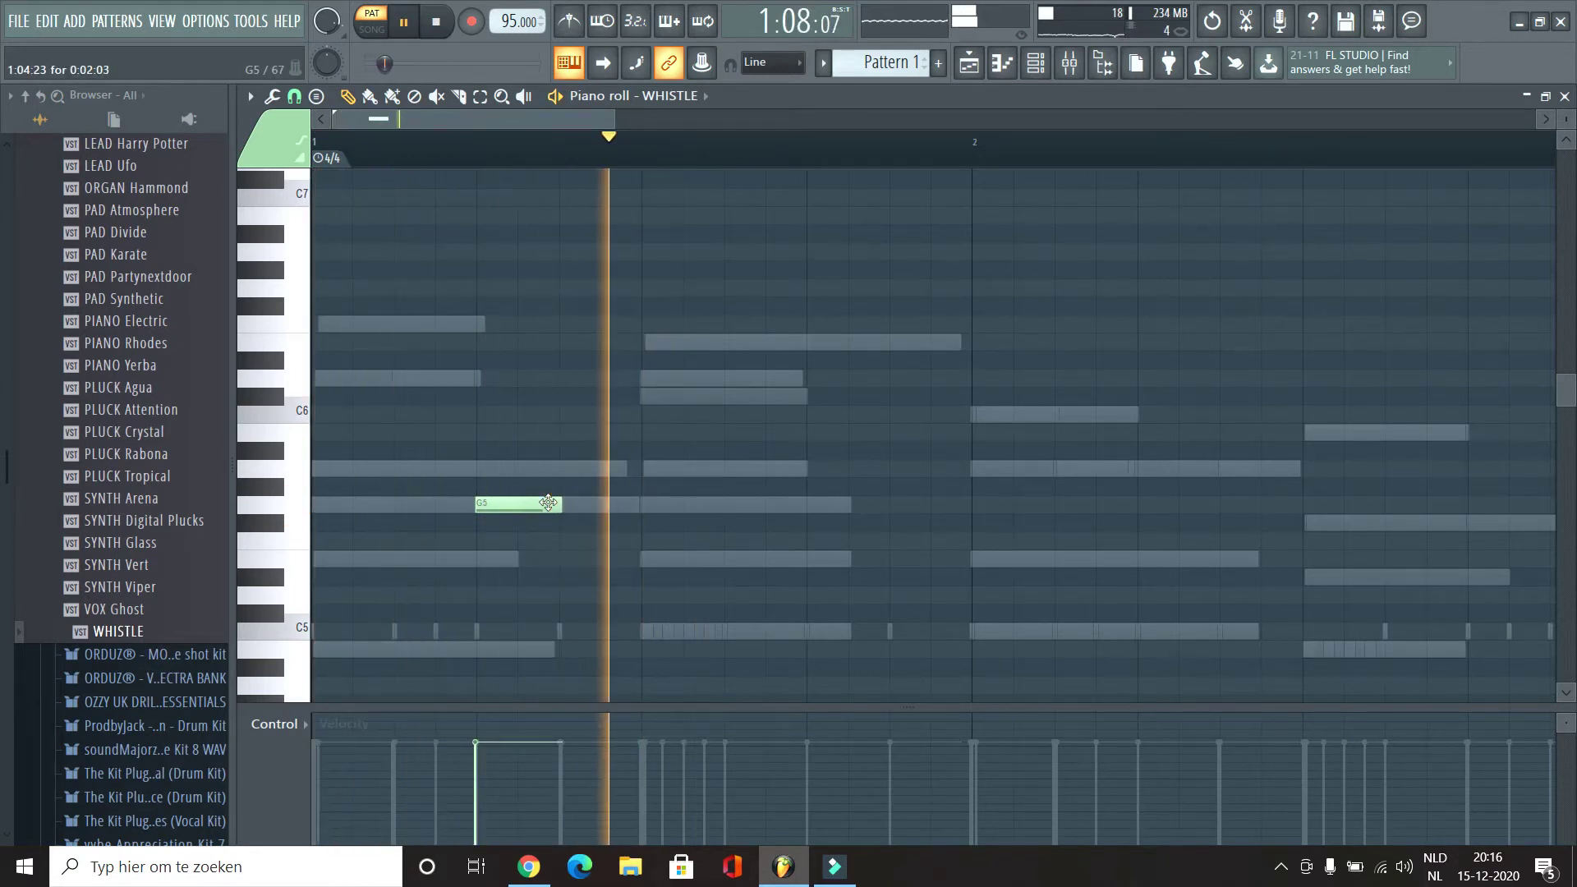
key(space)
key(space)
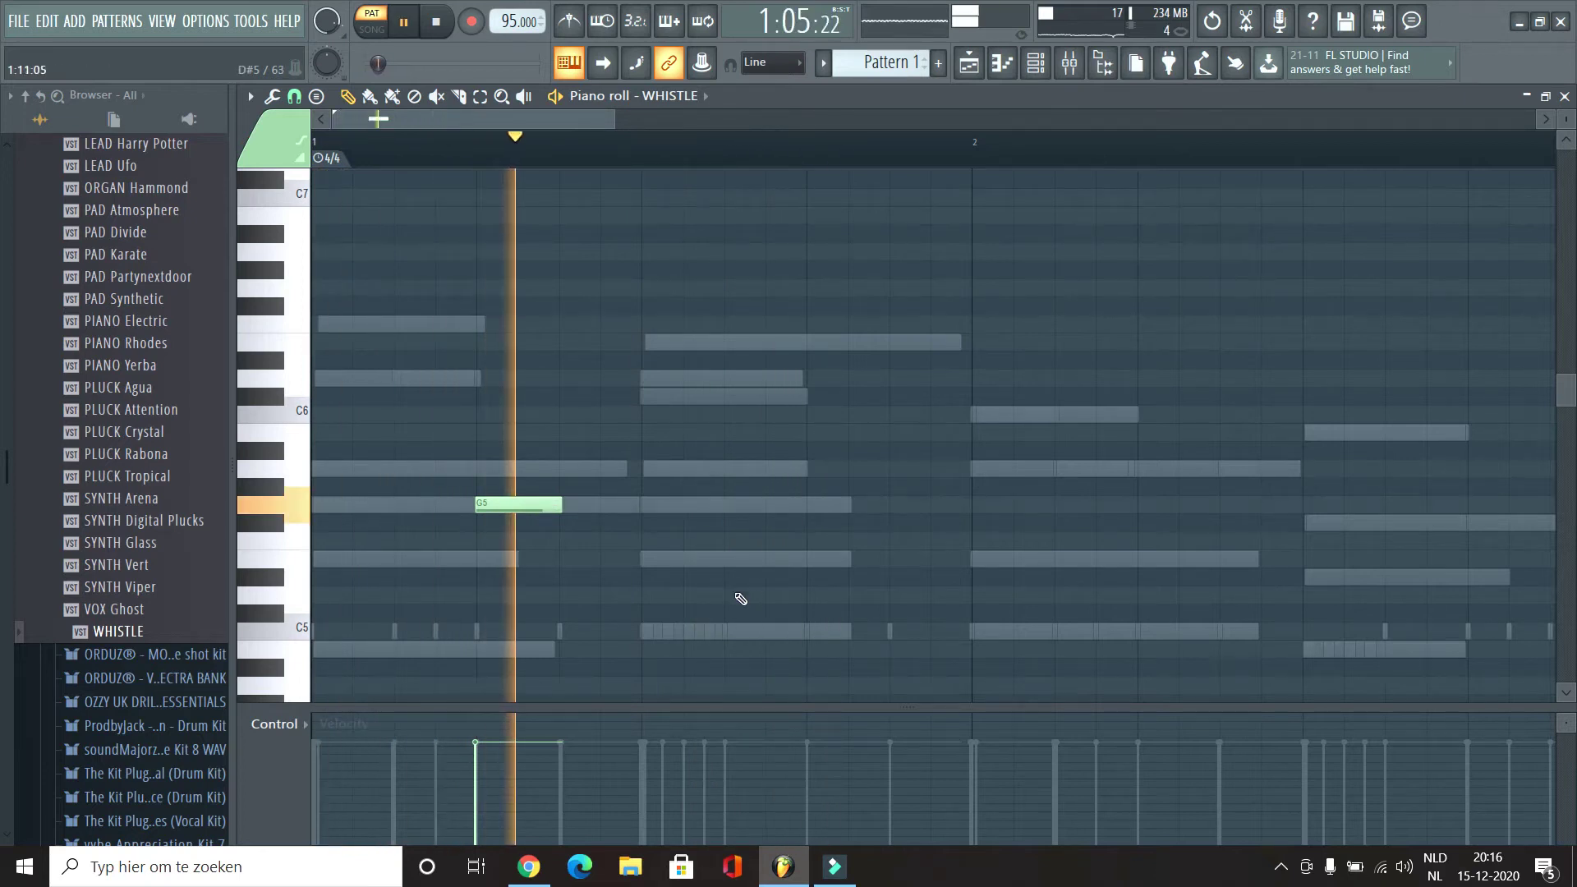
click(732, 559)
right_click(749, 565)
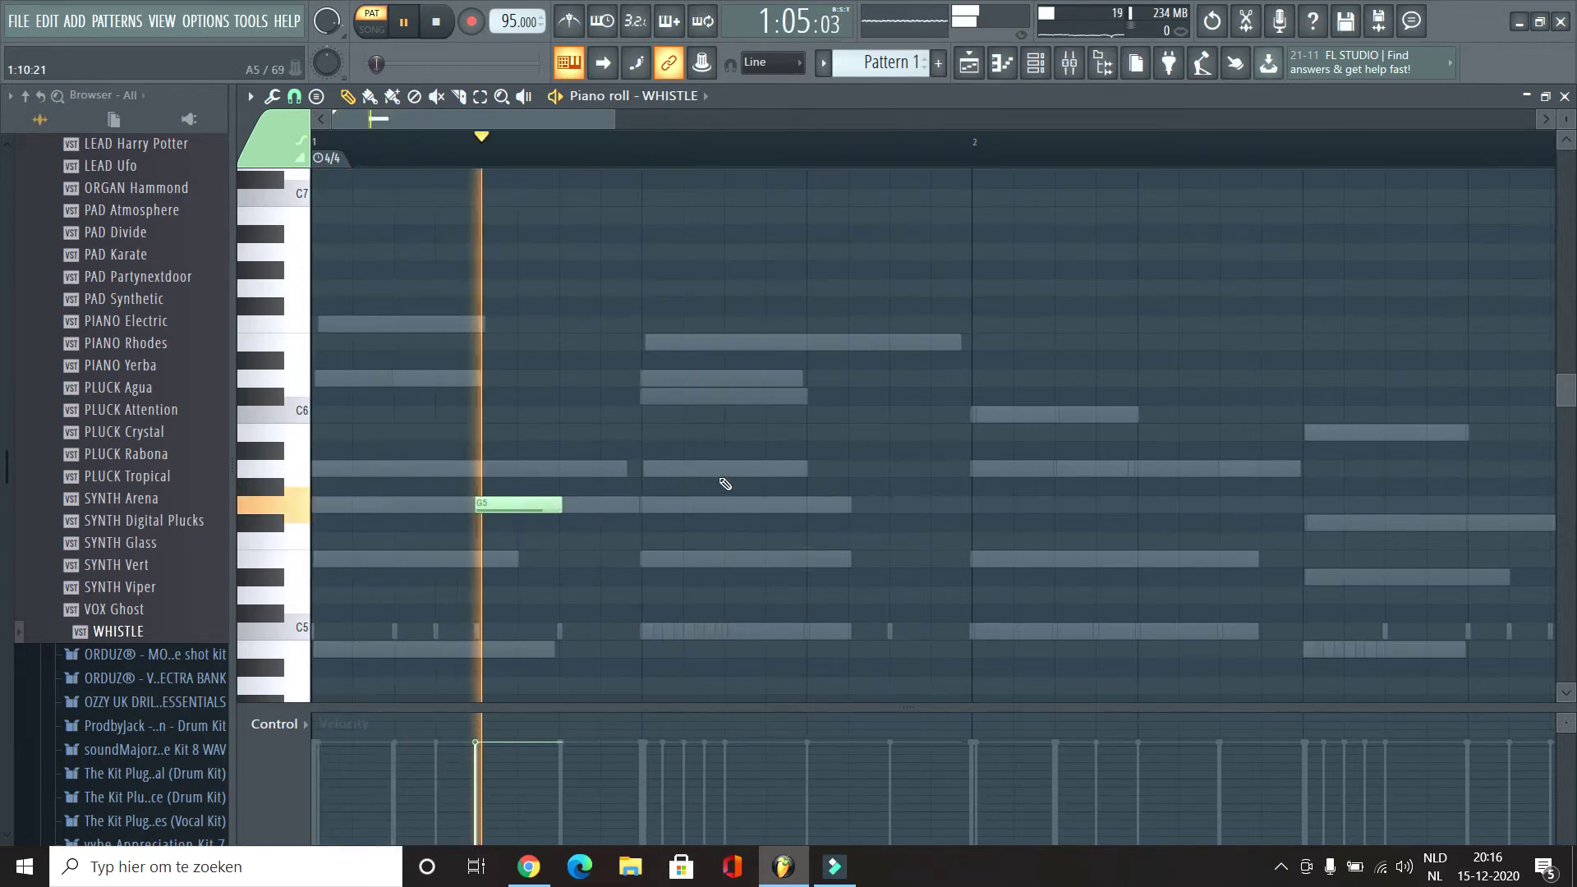
Step: Draw an A5 on beat 4 of bar 1, quantize the whistle notes and lengthen the A5 to about three steps
click(776, 470)
drag(790, 470, 830, 470)
key(ctrl+q)
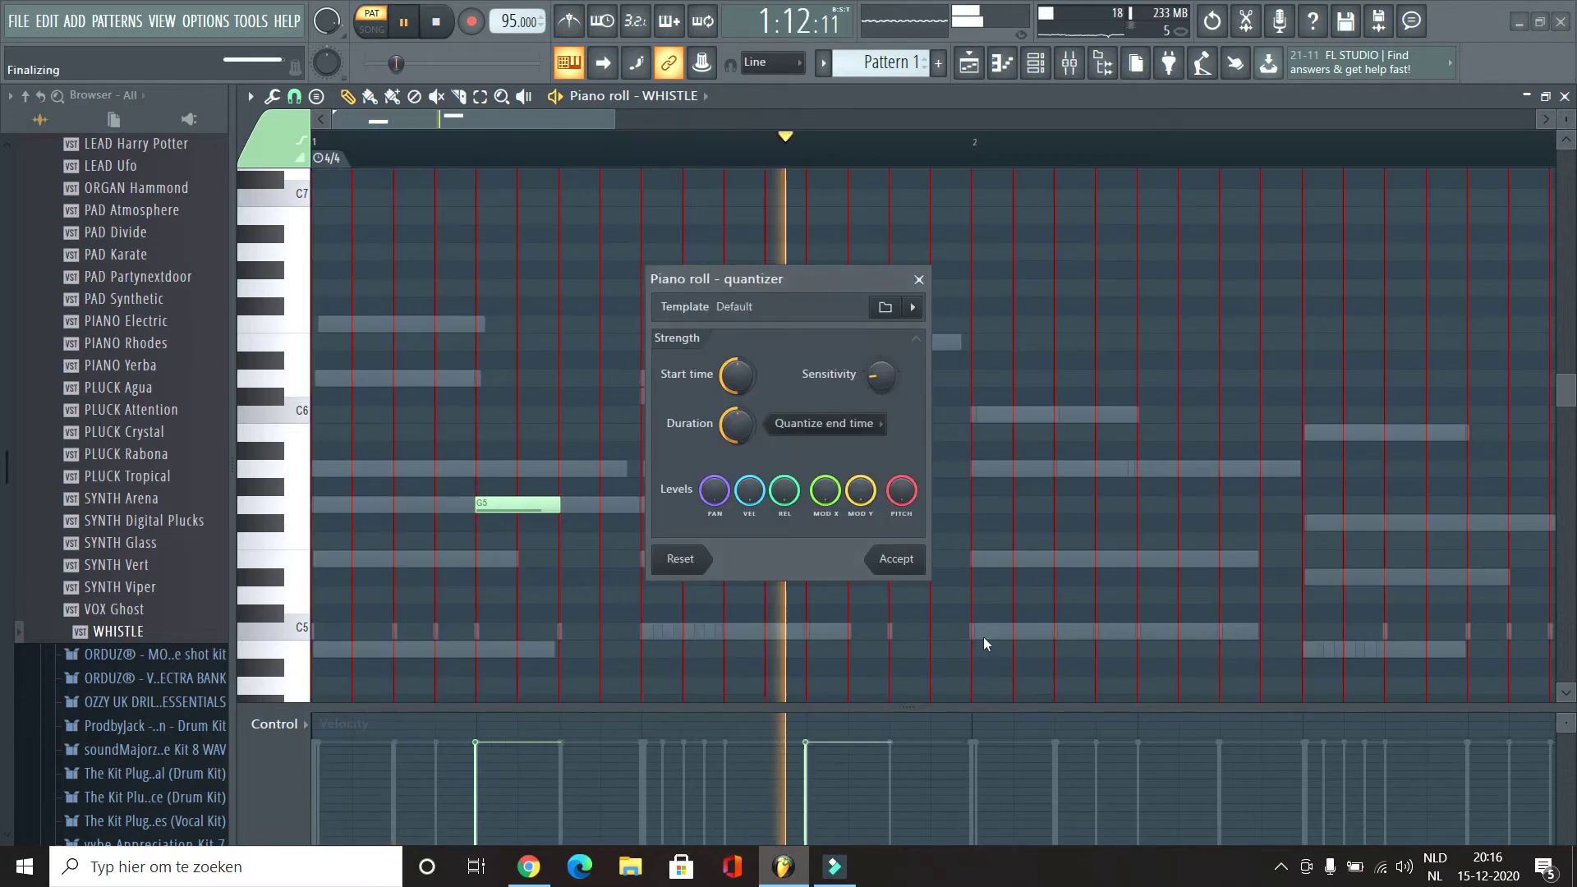
click(904, 559)
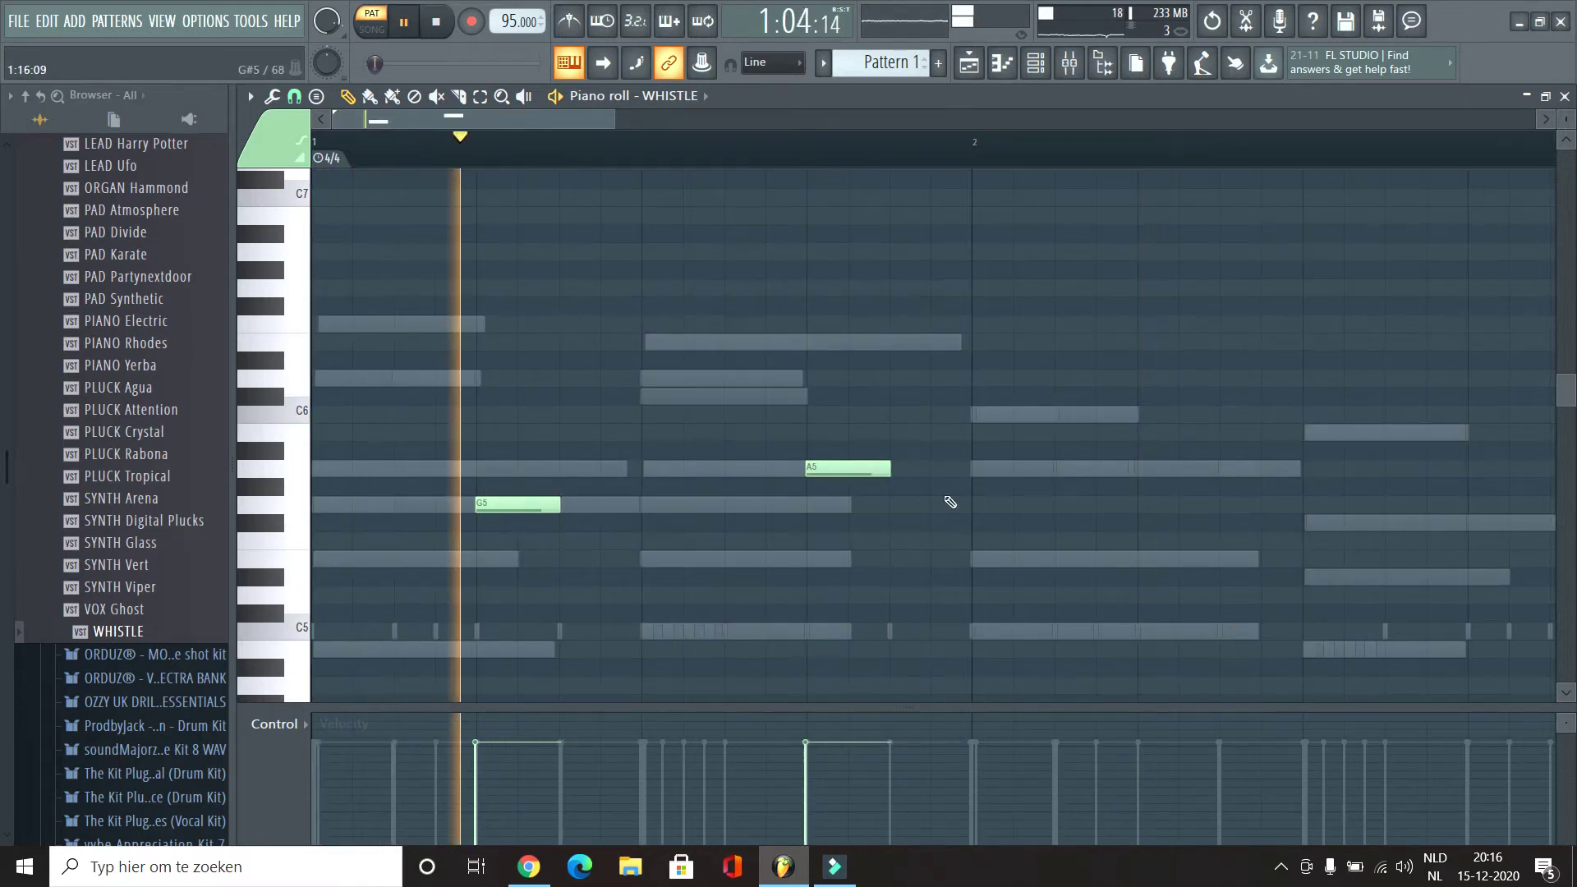
drag(890, 469, 926, 469)
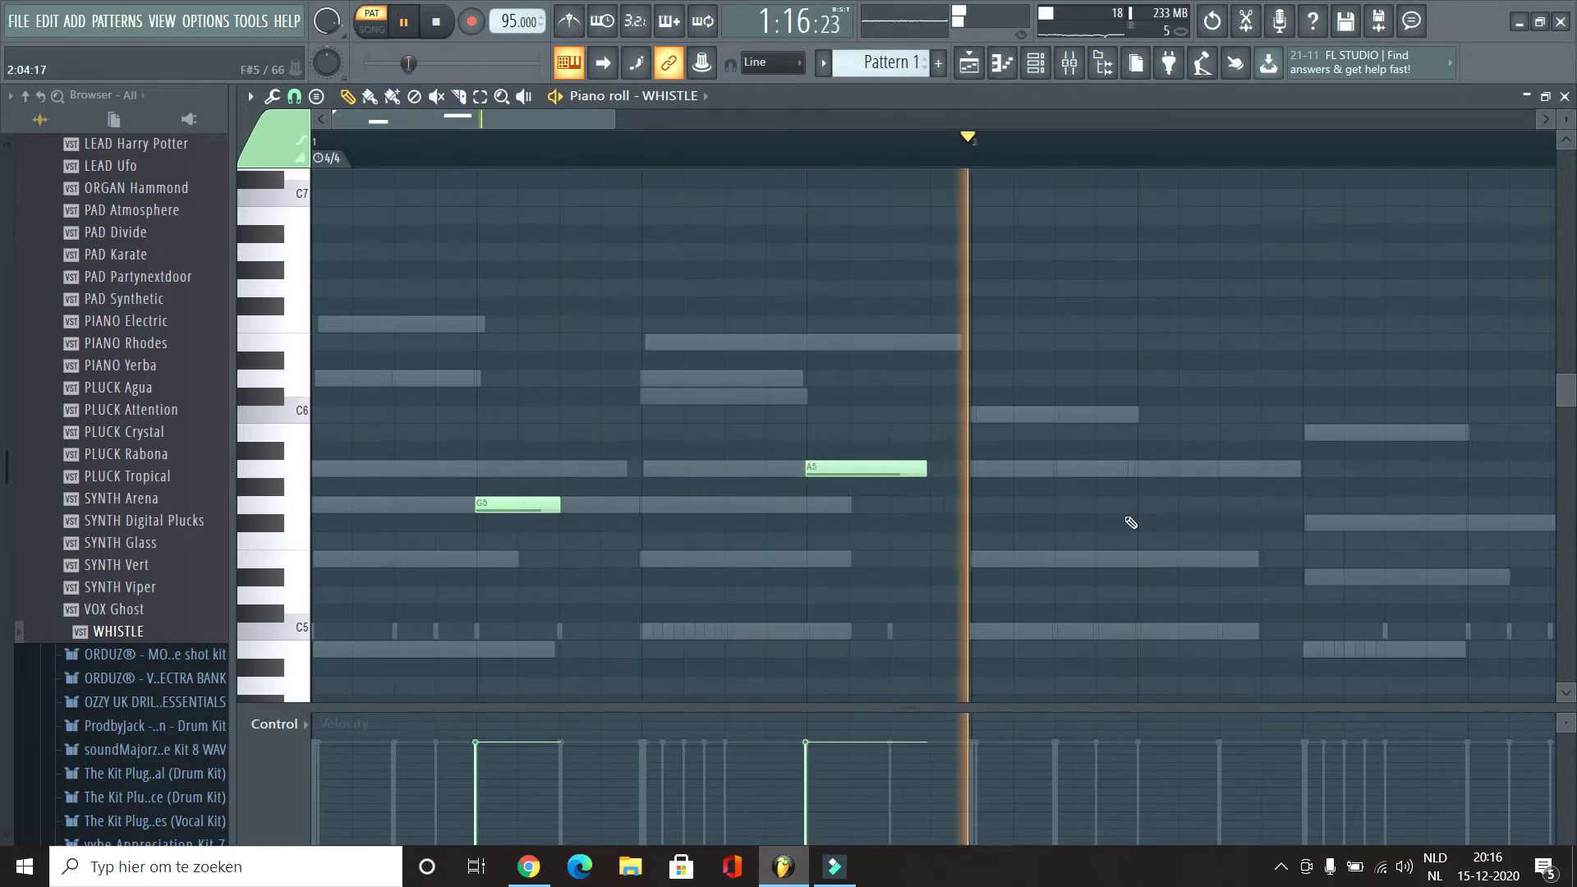
Step: Draw an E5 on beat 2 and an F#5 on beat 4 of bar 2, and quantize the whistle notes
click(1189, 558)
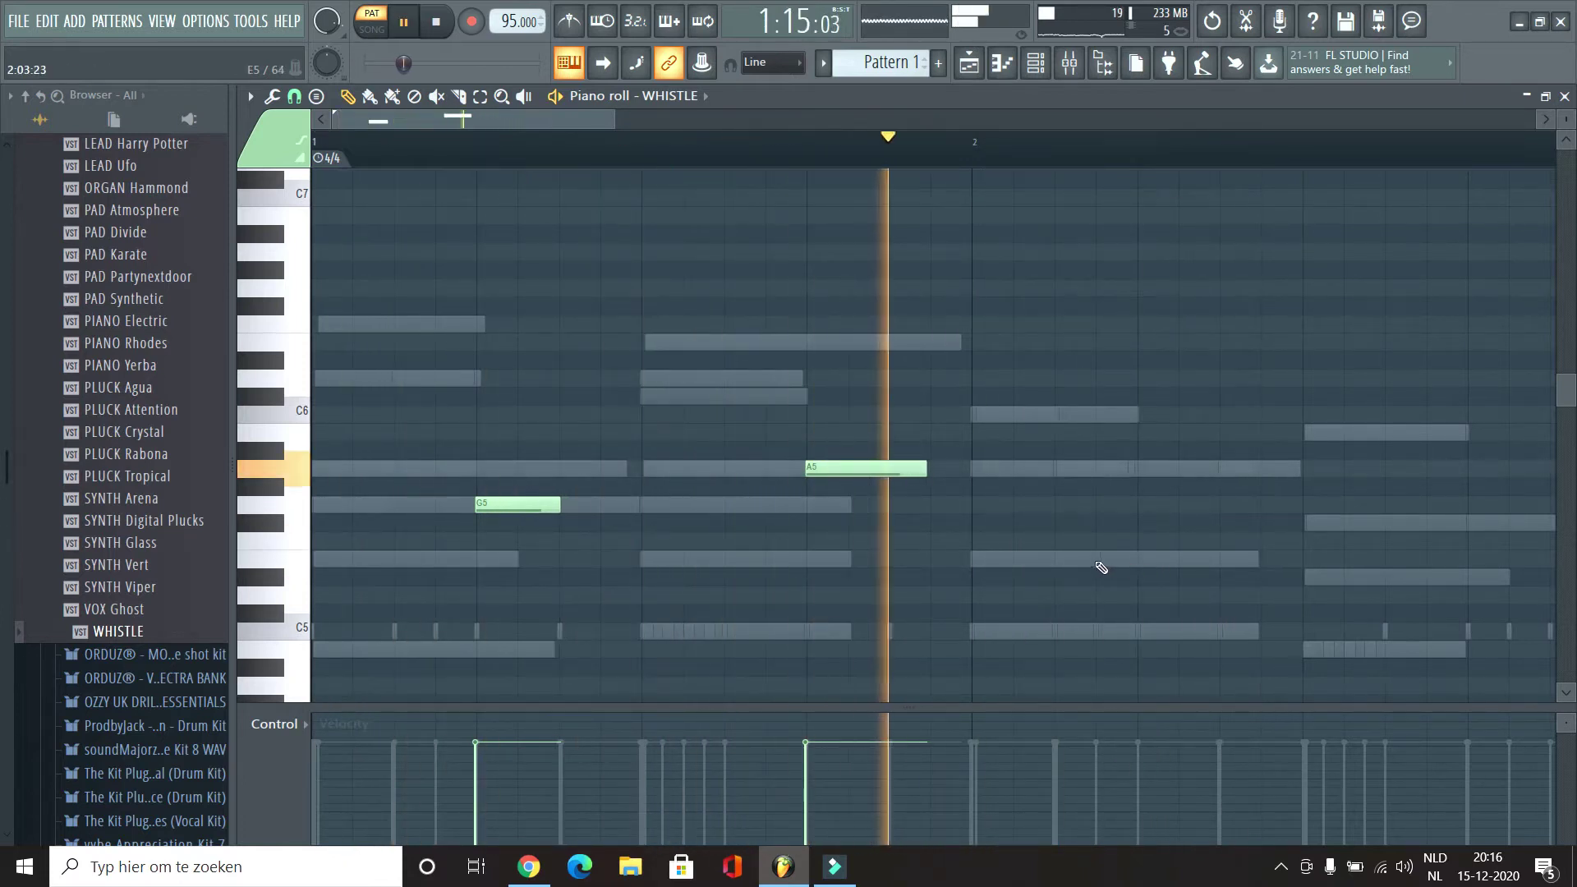
click(1146, 558)
click(1455, 522)
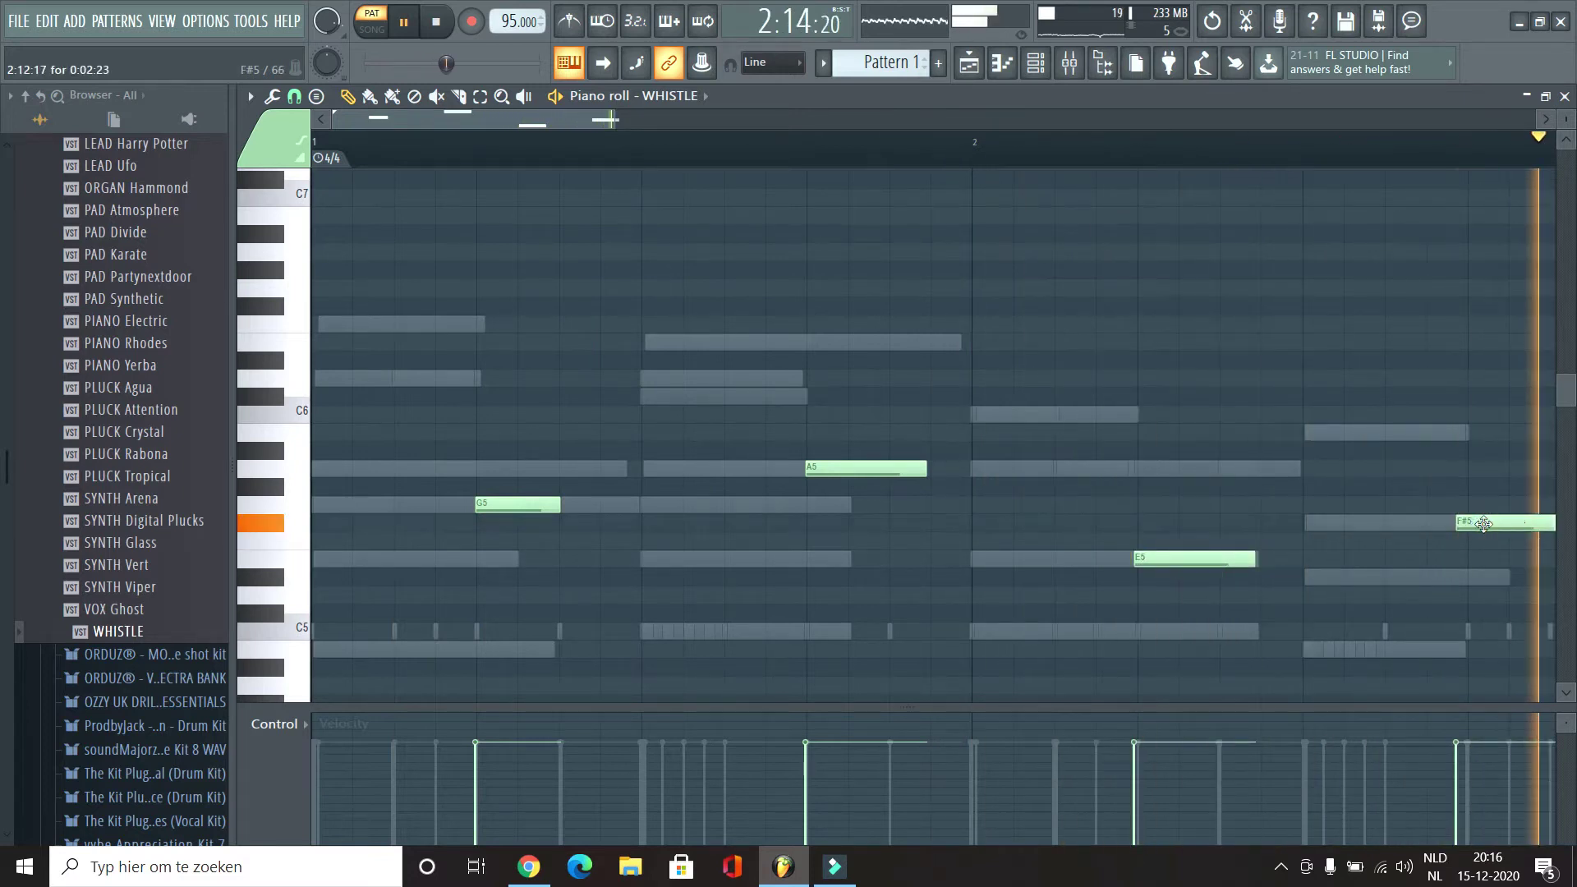
key(alt+q)
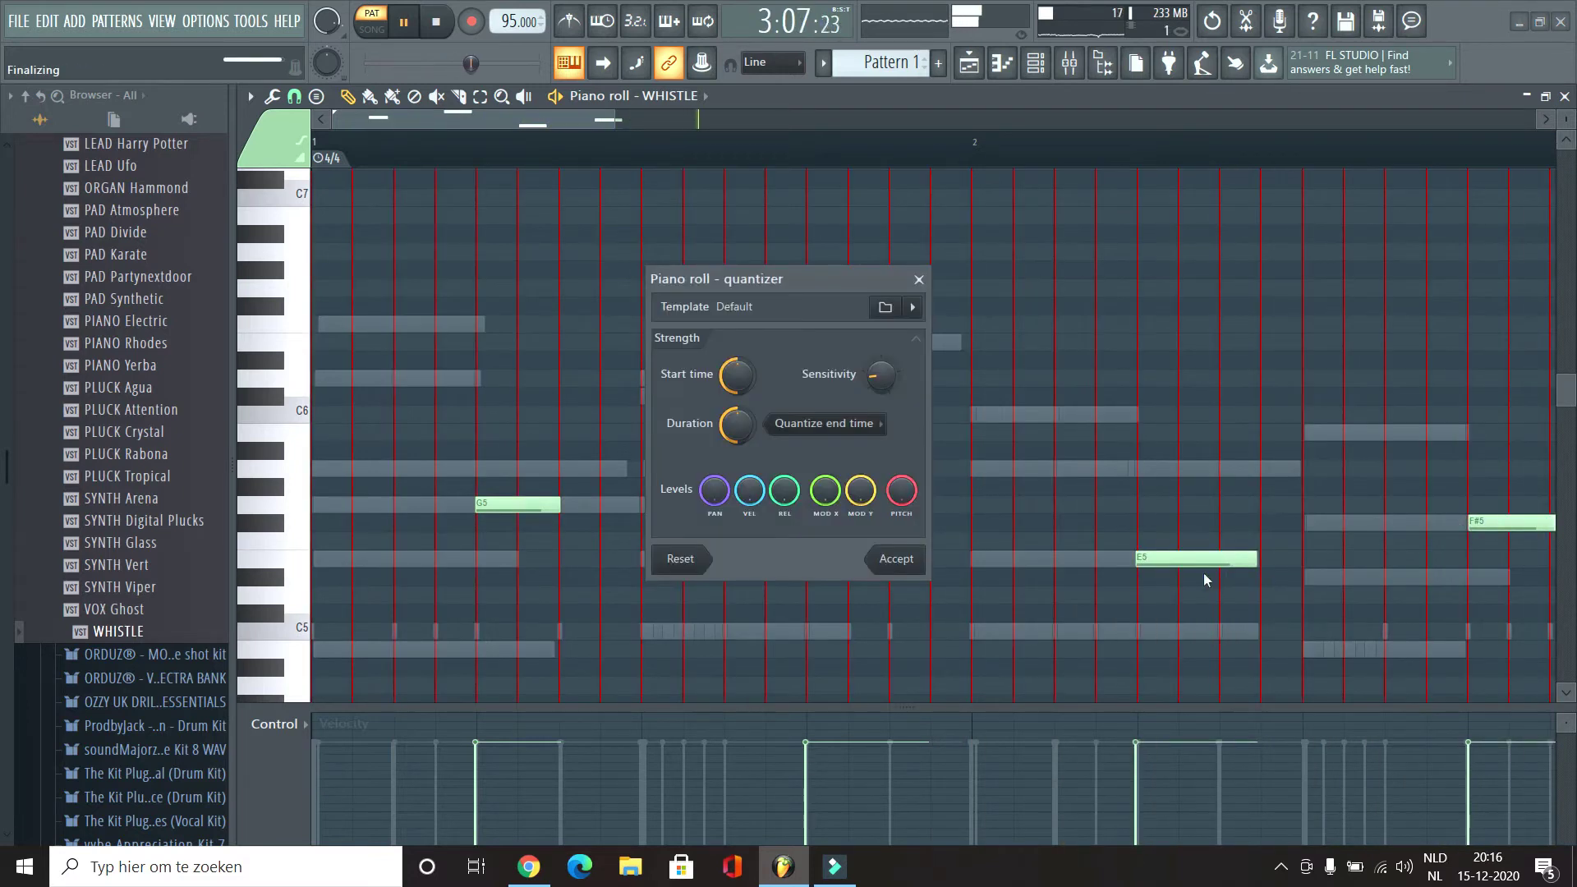
click(898, 562)
Step: Copy the four whistle notes into bars 3 and 4 and quantize the copies
drag(612, 118, 809, 118)
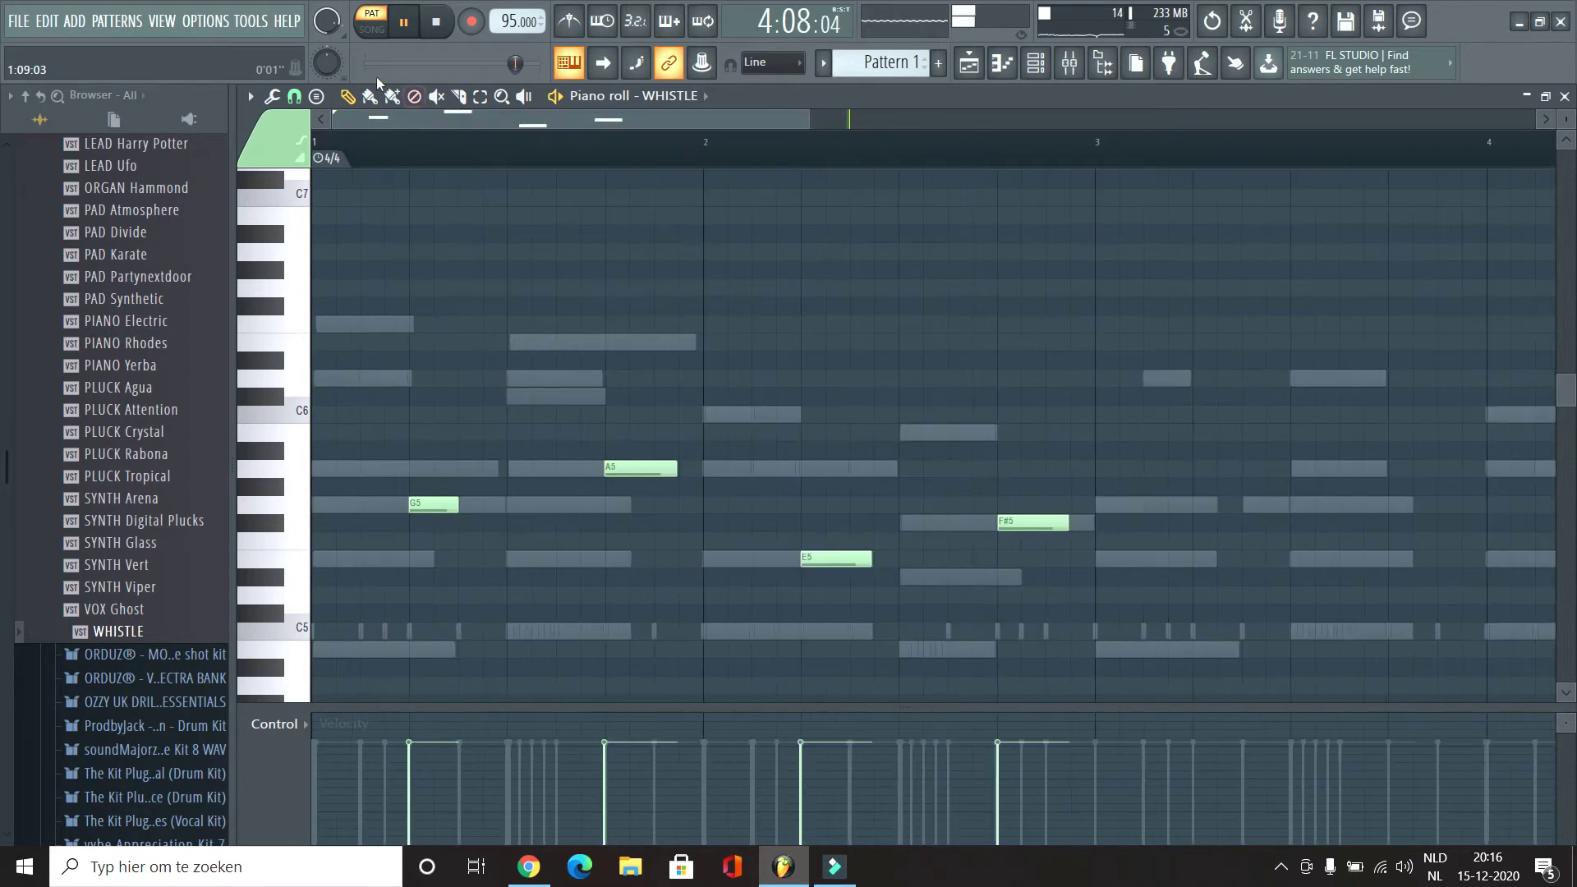
key(ctrl+a)
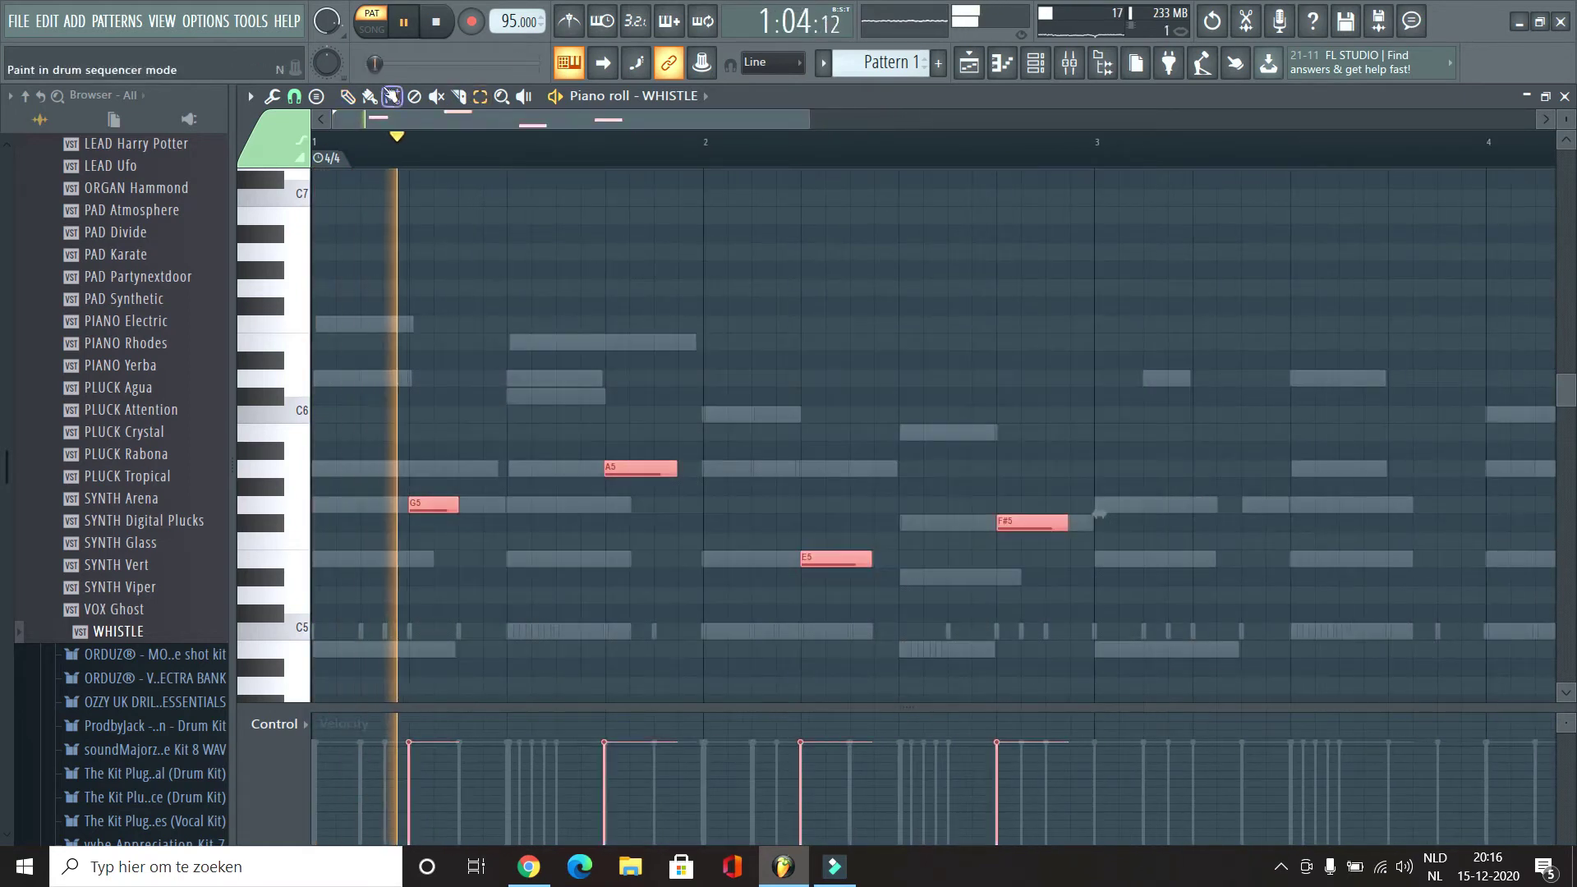
drag(441, 506, 1206, 510)
key(alt+q)
click(893, 556)
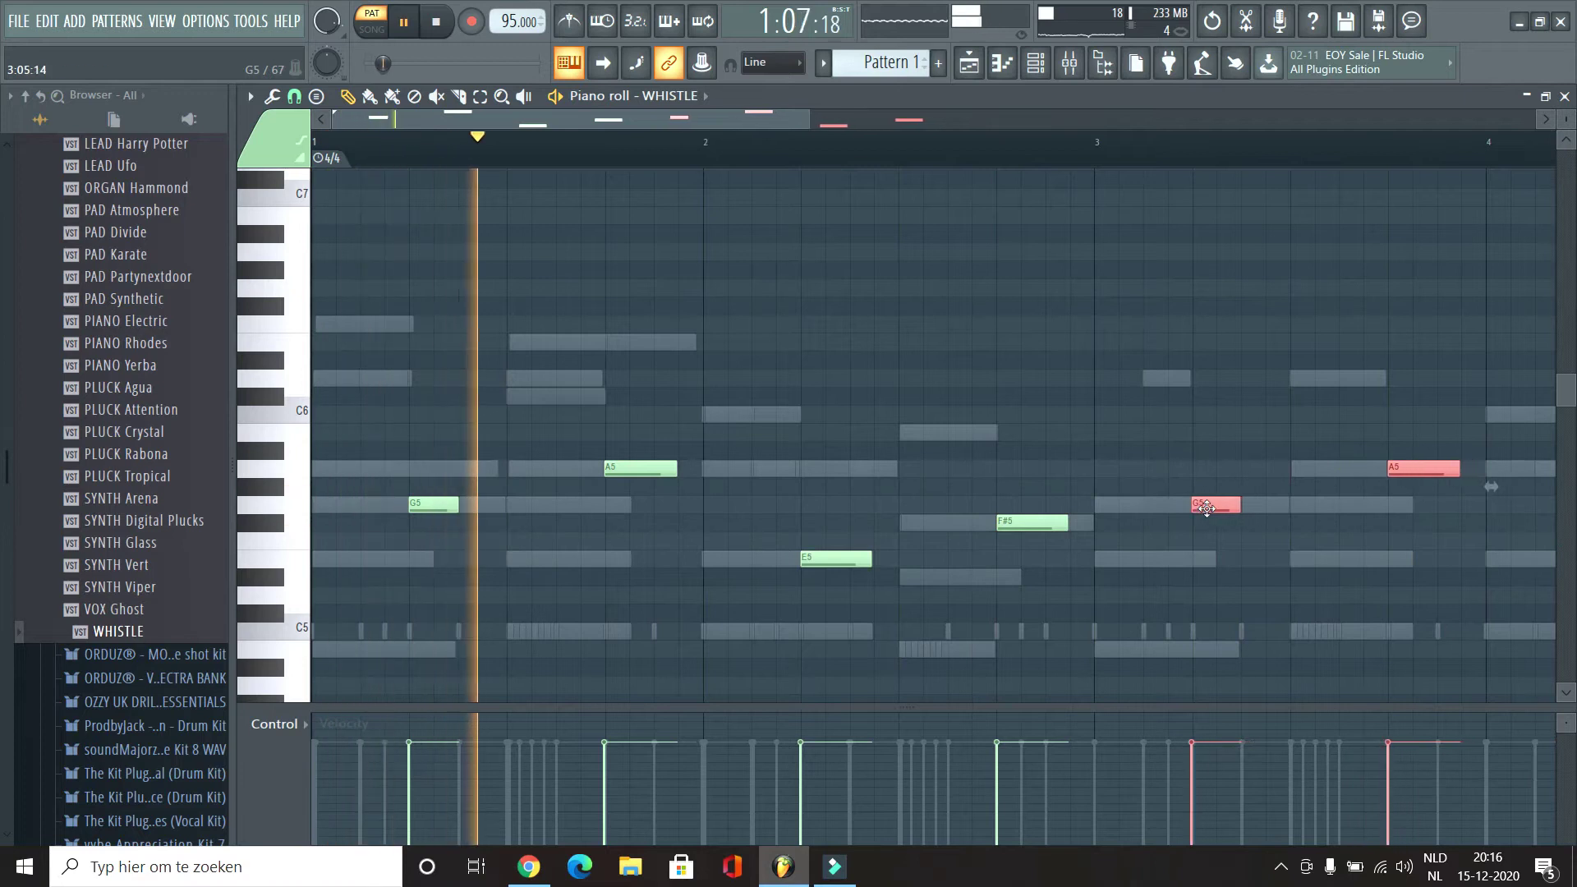
key(alt+q)
click(926, 563)
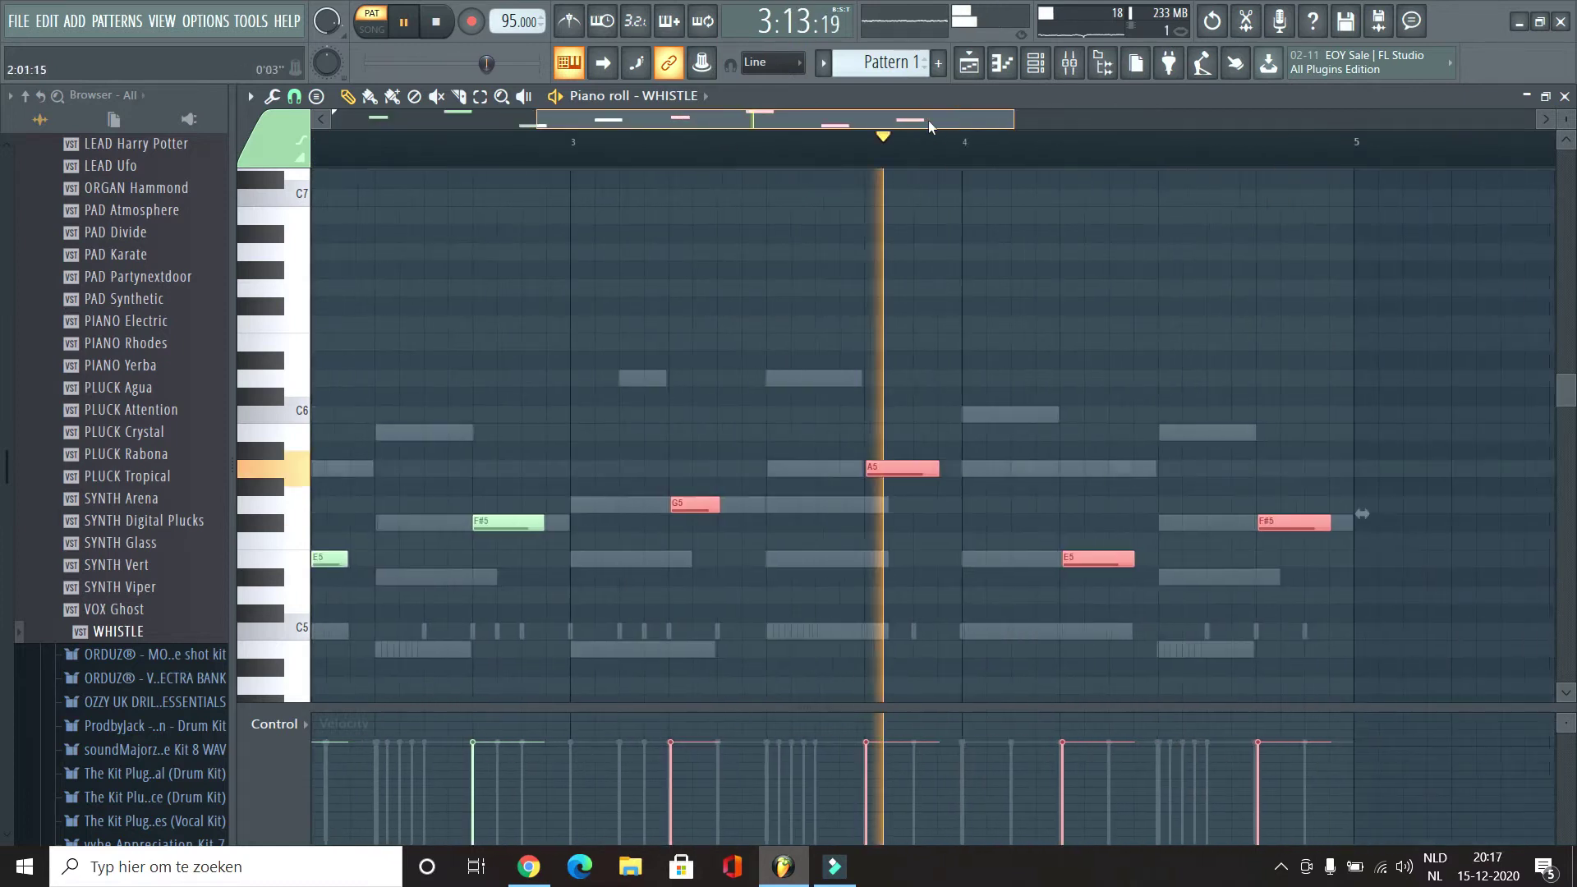
drag(1012, 121, 749, 122)
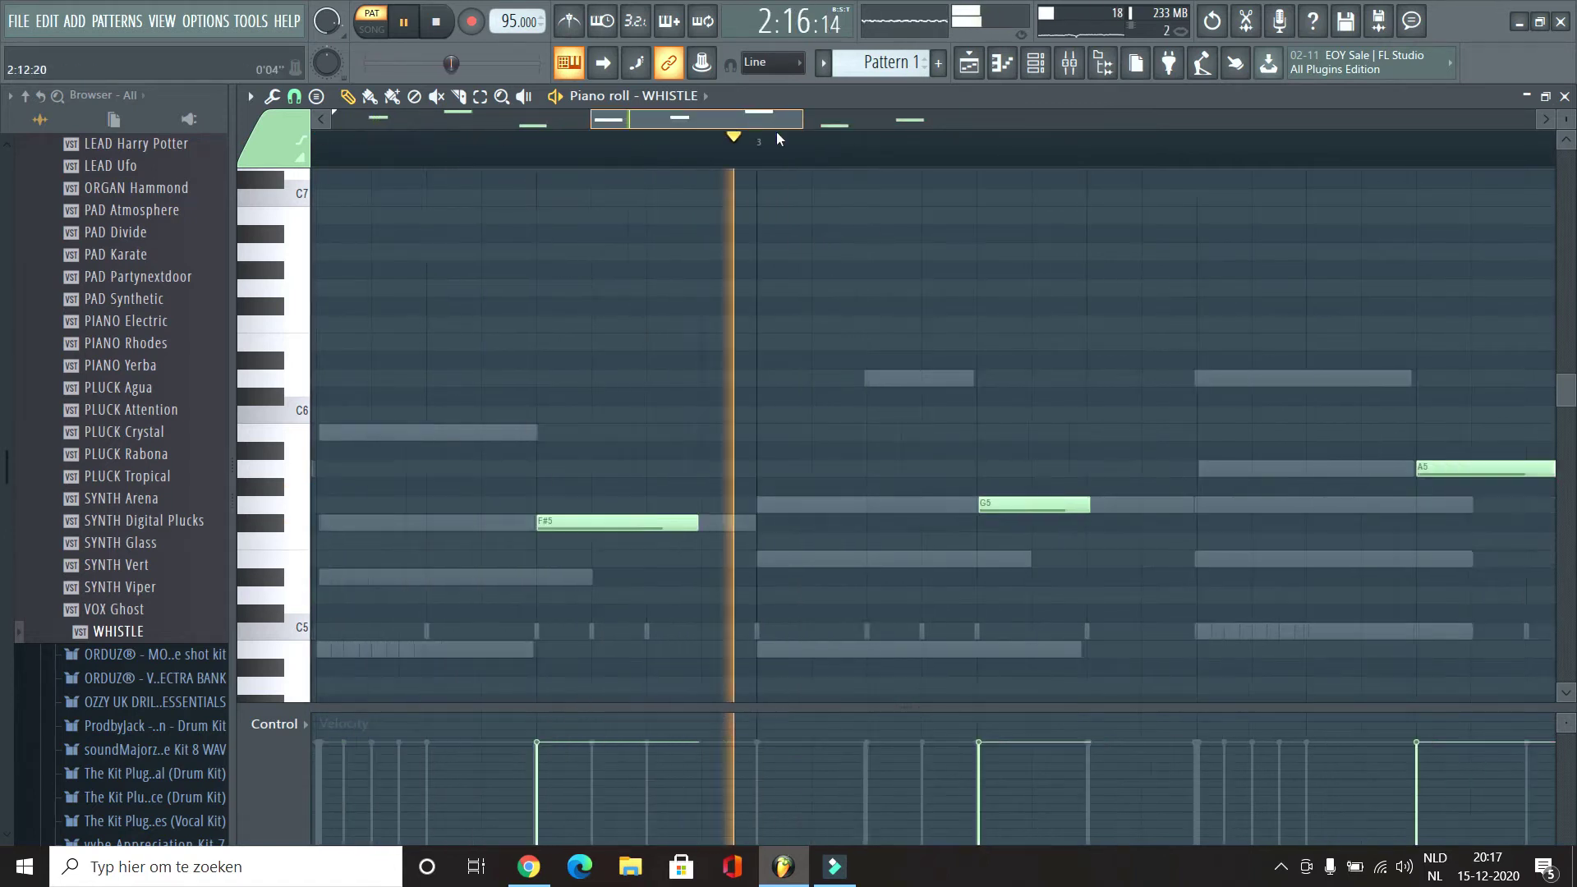
Step: Unmute the kh - murda hi-hats, lower the mixer fader of insert 2 and adjust the FLUTE Gunna channel's volume
click(1036, 63)
click(255, 332)
click(1070, 62)
drag(441, 567, 447, 586)
drag(503, 63, 523, 64)
click(1036, 63)
drag(289, 422, 302, 459)
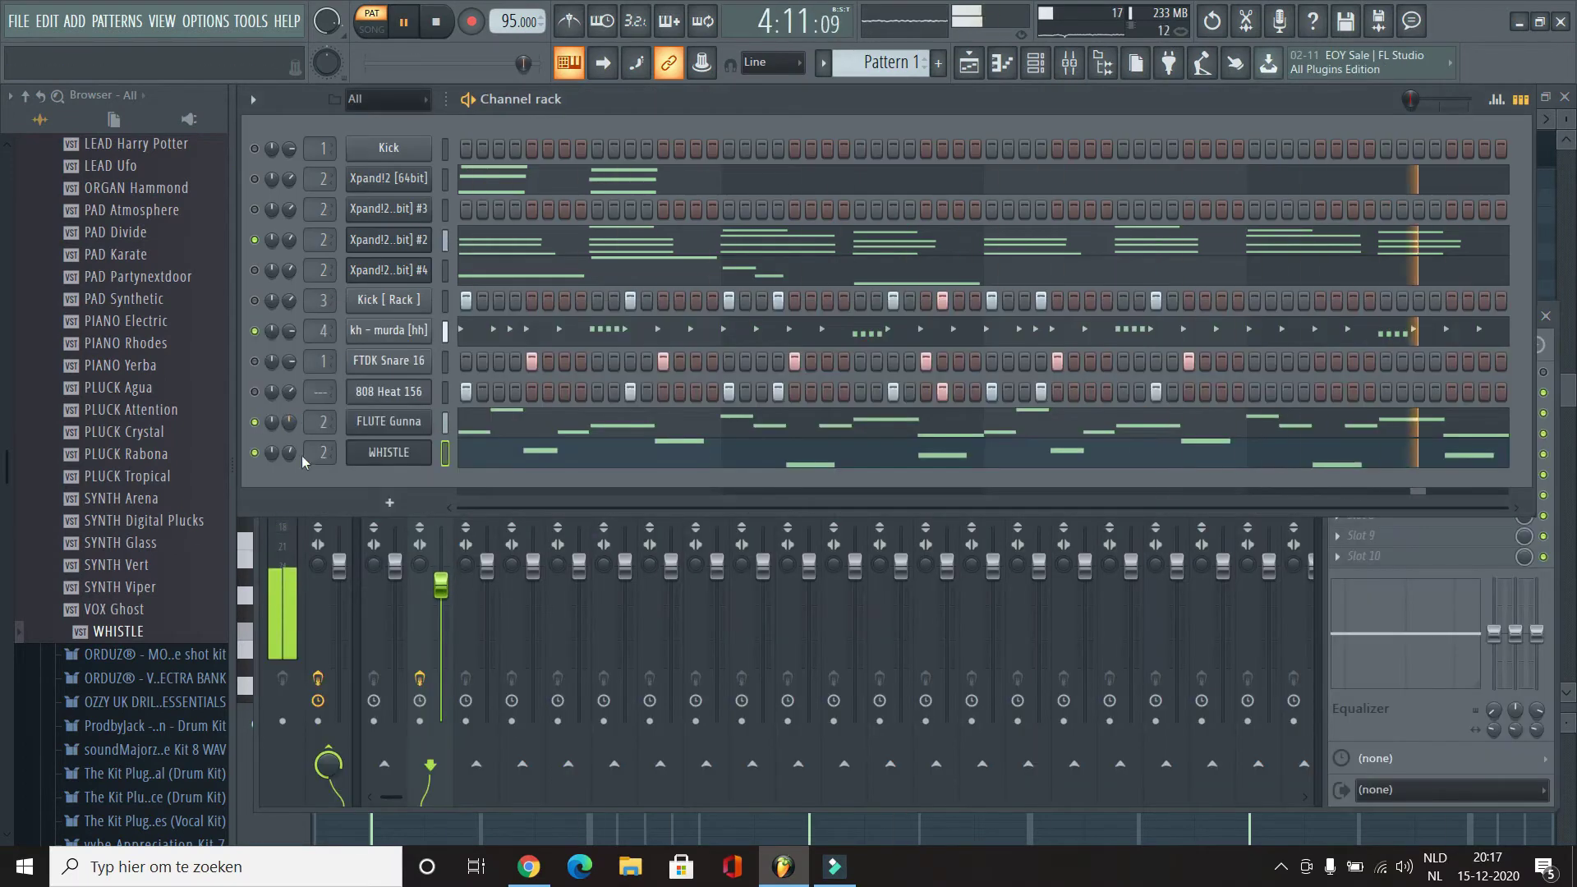
Step: Extend a hi-hat note at the start of bar 2, quantize it and chop it into a roll
click(798, 332)
key(space)
click(317, 540)
key(ctrl+z)
key(space)
key(space)
drag(661, 359, 696, 359)
key(alt+q)
click(1251, 282)
key(ctrl+u)
Step: Draw an A#4 hi-hat note near the end of bar 2, adjust its length and try the Arpeggiate tool on it
click(986, 397)
mouse_move(655, 119)
mouse_down()
mouse_move(654, 154)
mouse_move(624, 155)
mouse_up()
drag(809, 397, 914, 397)
drag(1136, 397, 918, 397)
drag(980, 397, 1032, 397)
drag(854, 382, 1049, 410)
key(alt+a)
click(1381, 227)
Step: Stretch the A#4 hi-hat over the last two steps of bar 2 and arpeggiate it into eight short notes
drag(882, 397, 726, 397)
drag(877, 396, 1032, 397)
key(alt+a)
drag(1358, 319, 1364, 334)
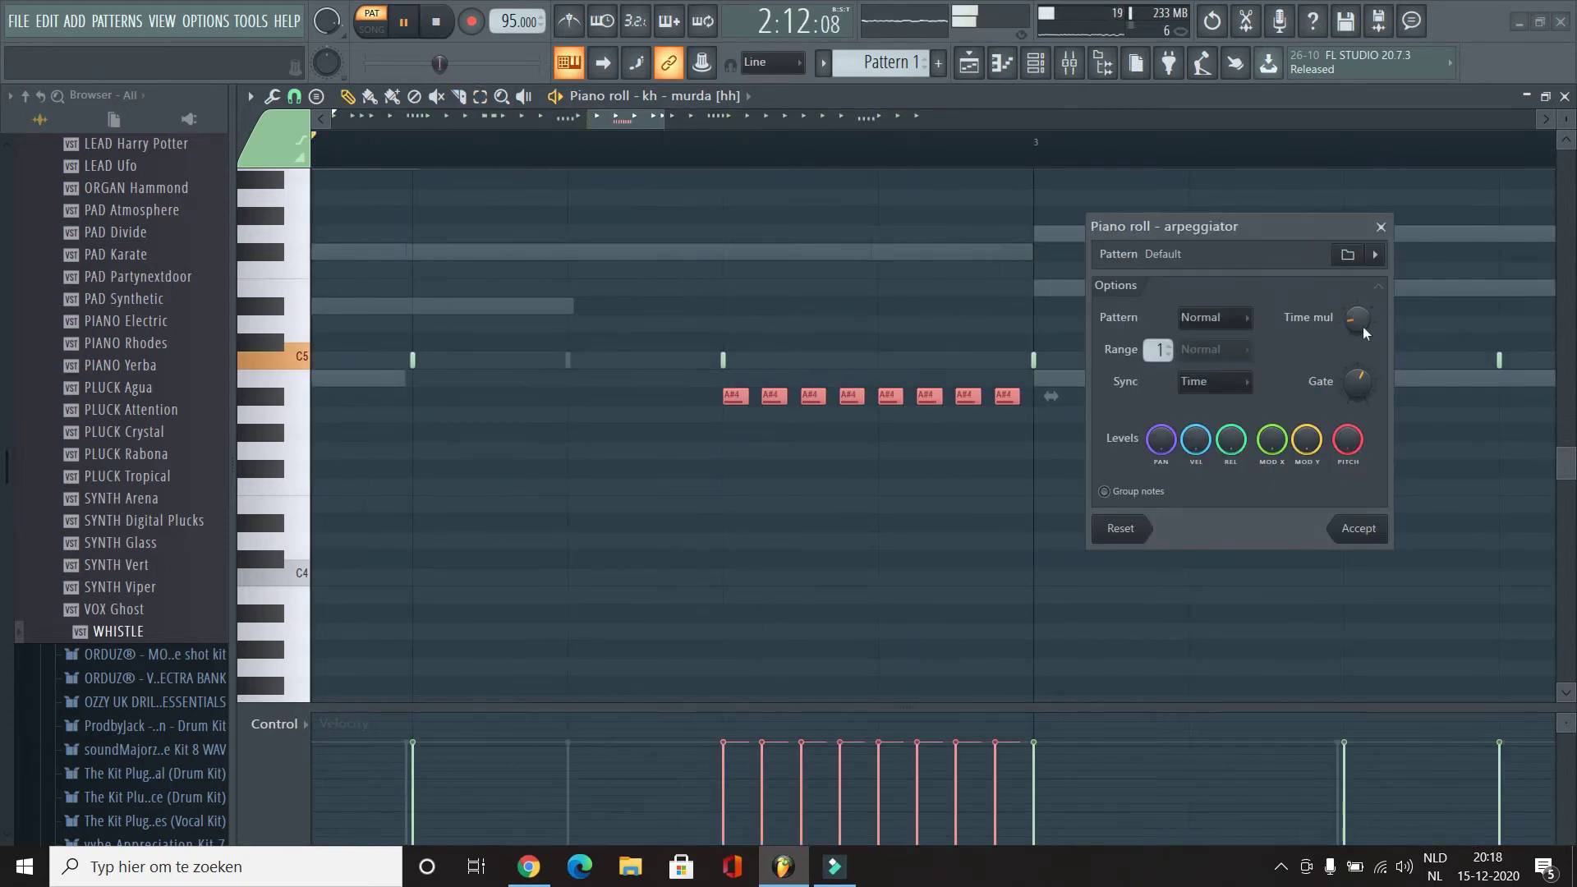
click(1357, 528)
Step: Ramp the velocities of the eight A#4 hi-hat notes downward towards bar 3 and deselect them
drag(731, 743, 998, 814)
key(ctrl+d)
mouse_move(663, 120)
mouse_down()
mouse_move(1116, 197)
mouse_move(1544, 197)
mouse_up()
Step: Unmute FTDK Snare 16 in the channel rack and add snare hits on steps 53 and 61
key(F6)
click(255, 361)
click(1320, 362)
click(1452, 362)
Step: Browse the CE MONDE drum kit and preview the COLD sample in its VOX'S folder
scroll(45, 517, up, 10)
click(155, 373)
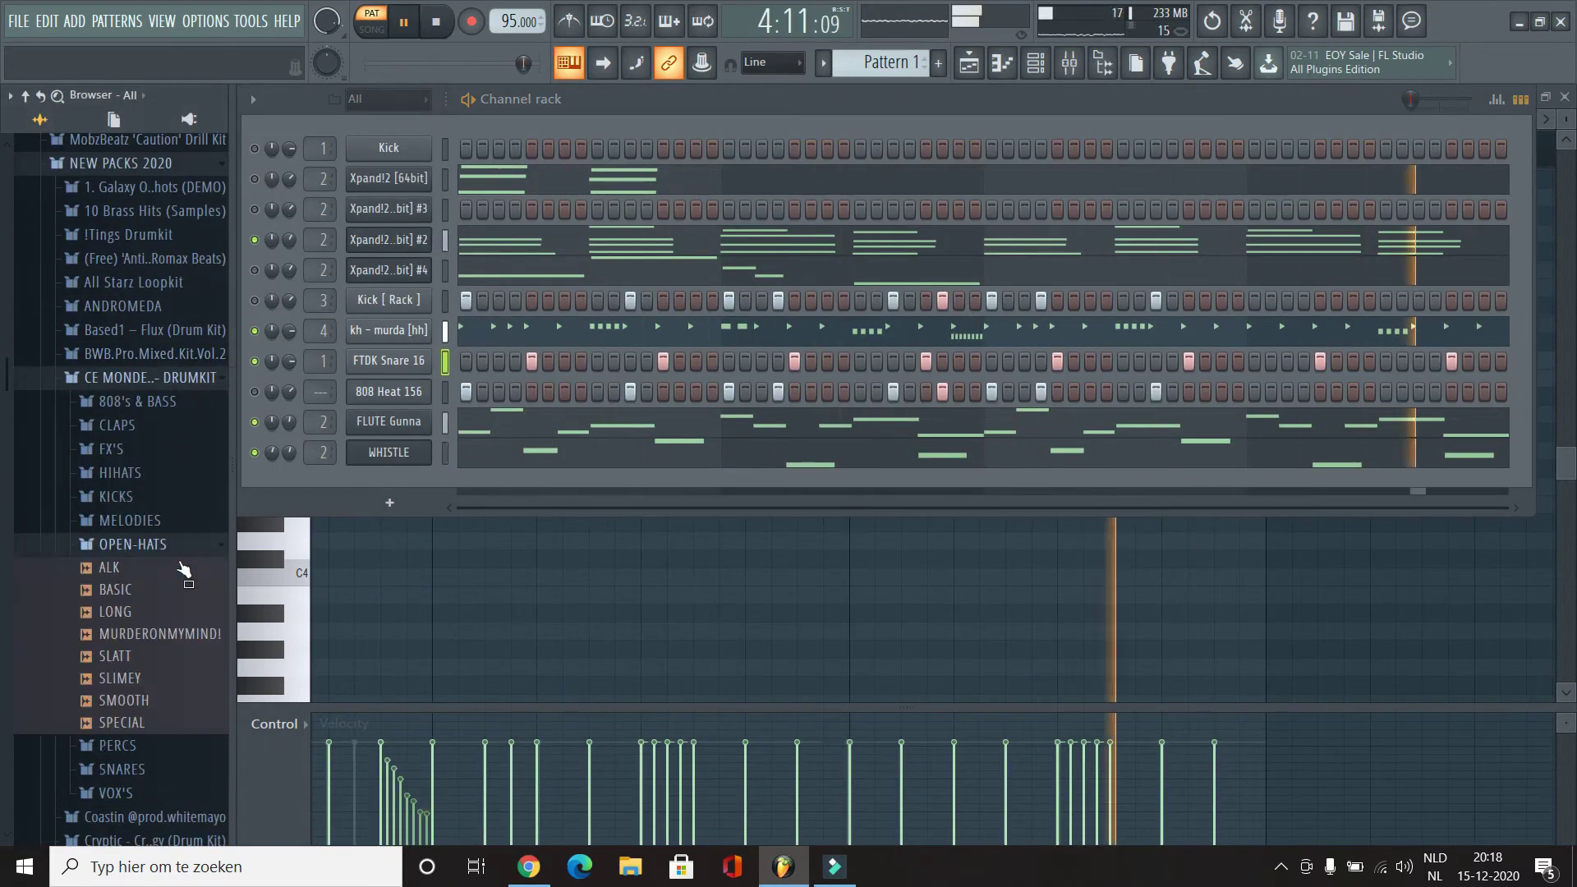
click(115, 580)
click(135, 511)
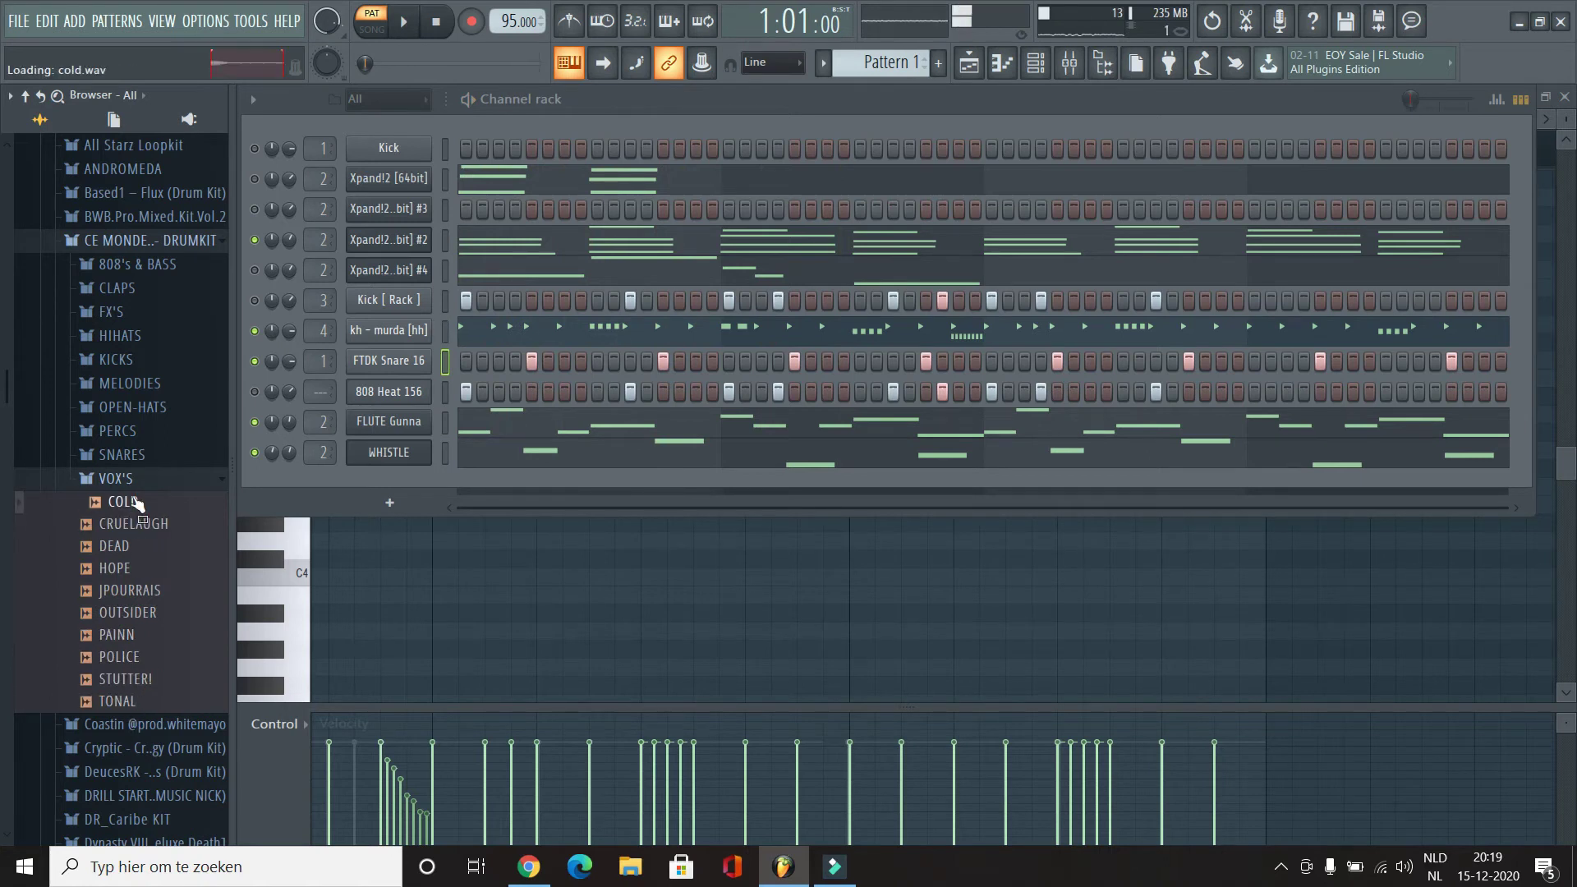
Step: Place Pattern 1 on Track 1 and the COLD sample on Track 2 of the playlist, both starting at bar 1
click(970, 64)
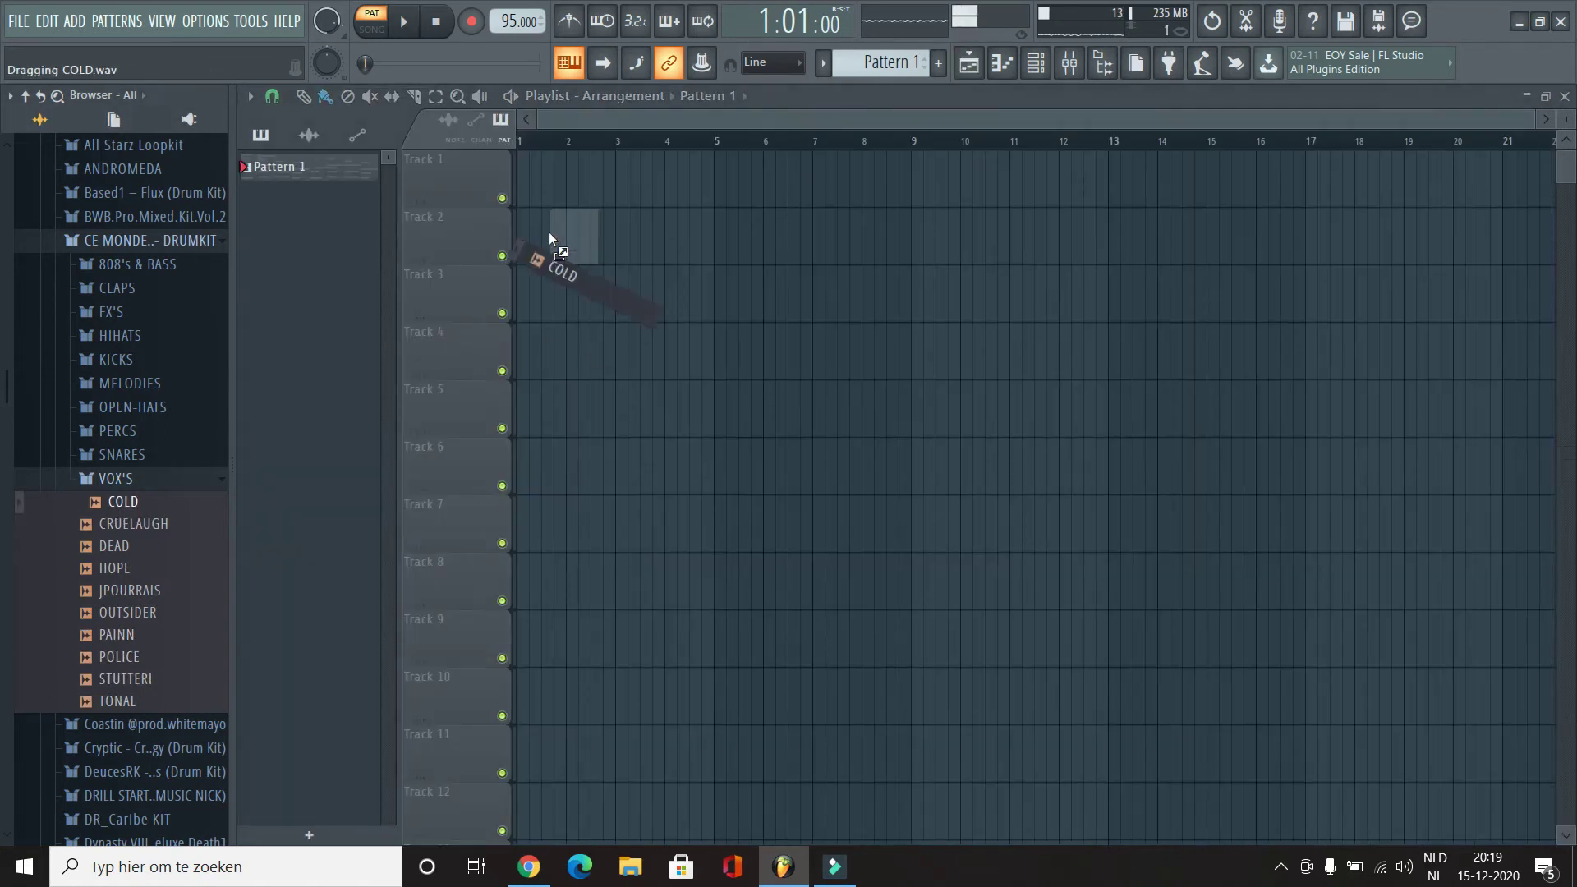
drag(549, 231, 549, 233)
click(586, 162)
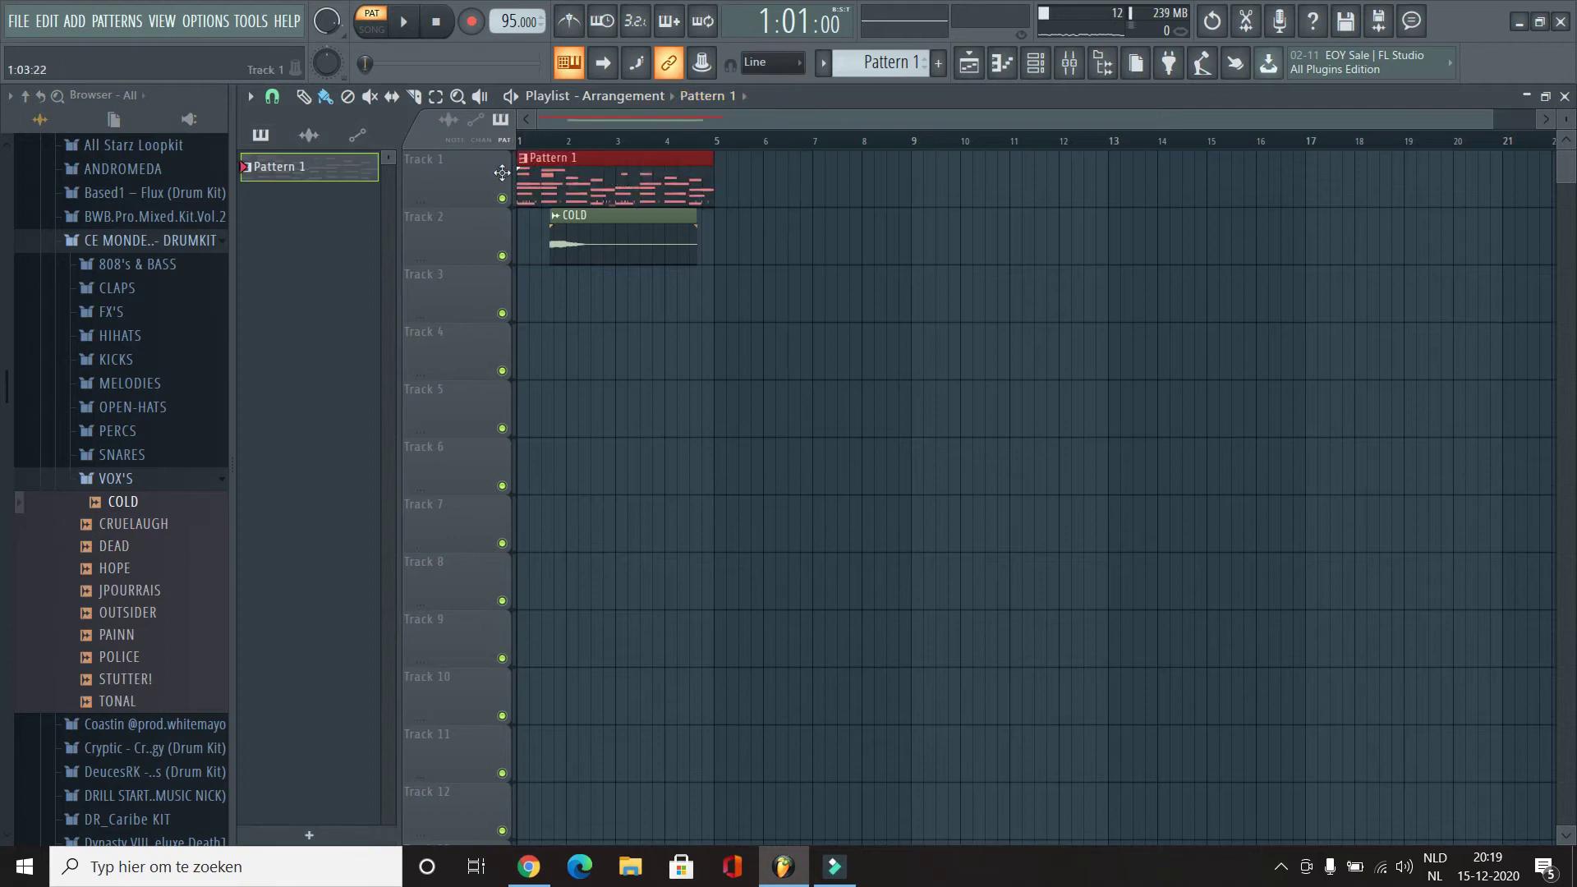
drag(589, 226, 549, 236)
key(space)
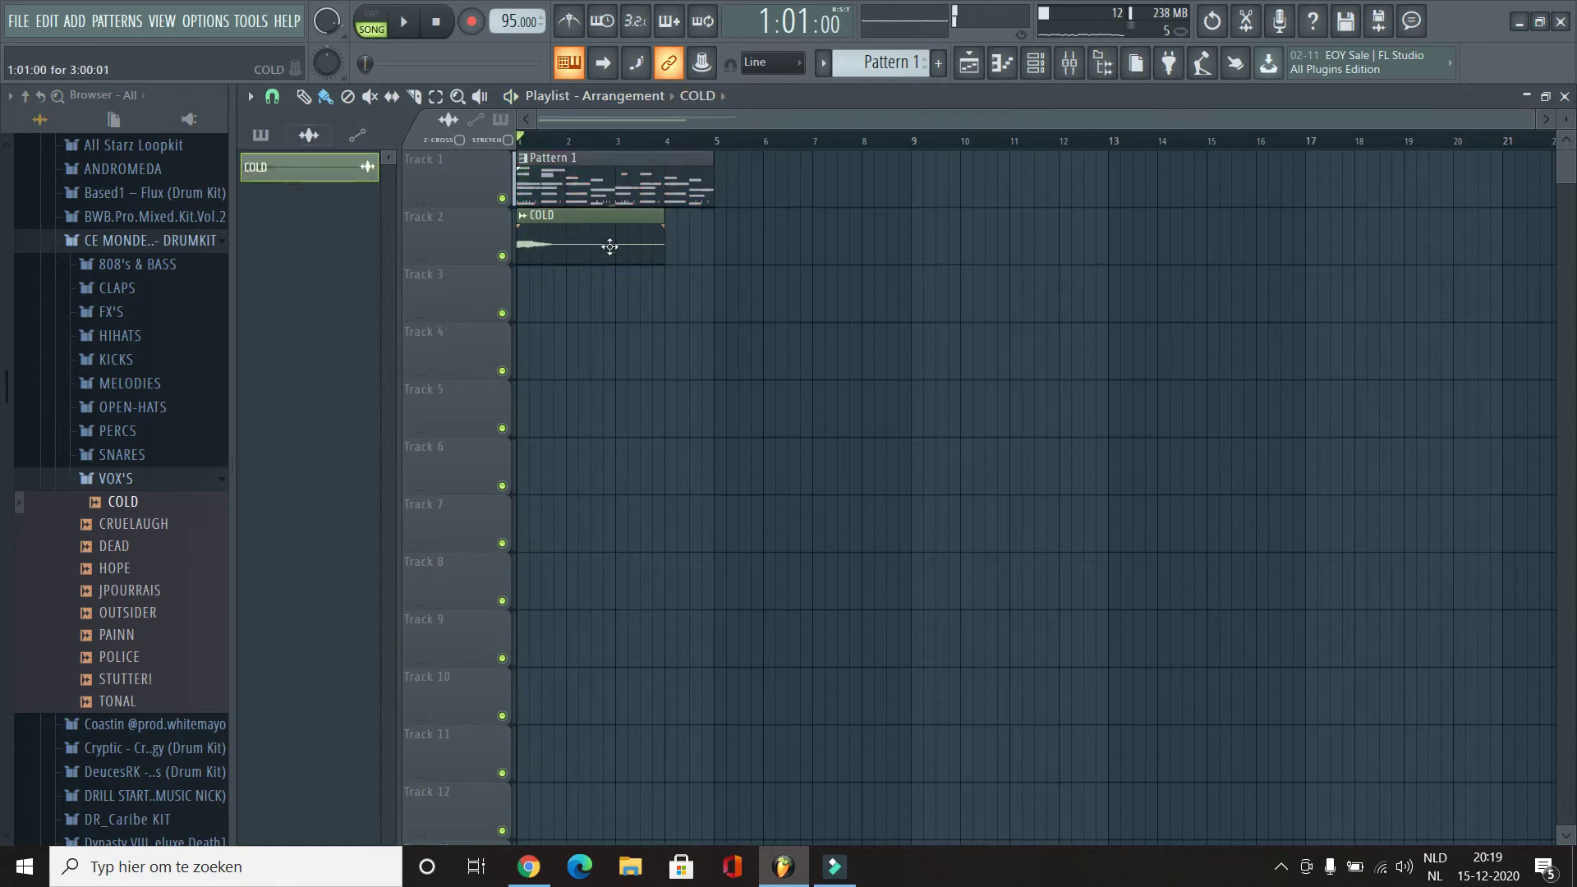
Step: Change the time-stretching time of the COLD sample and play it along with the beat
double_click(609, 246)
right_click(805, 436)
click(833, 448)
key(space)
key(space)
drag(1534, 121, 671, 121)
key(space)
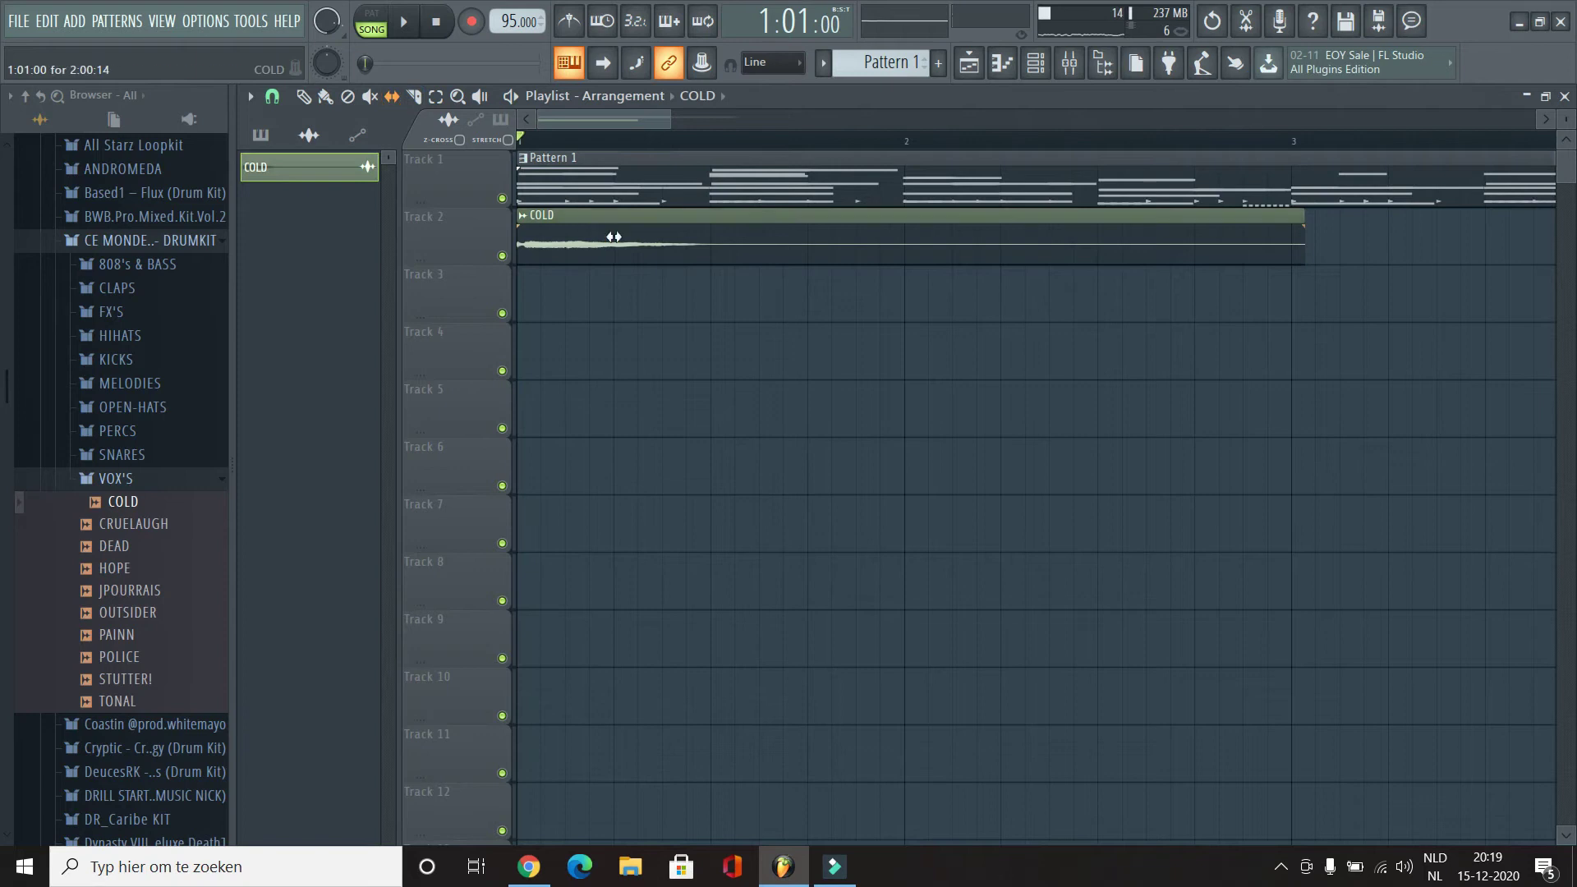
key(space)
key(space)
key(space)
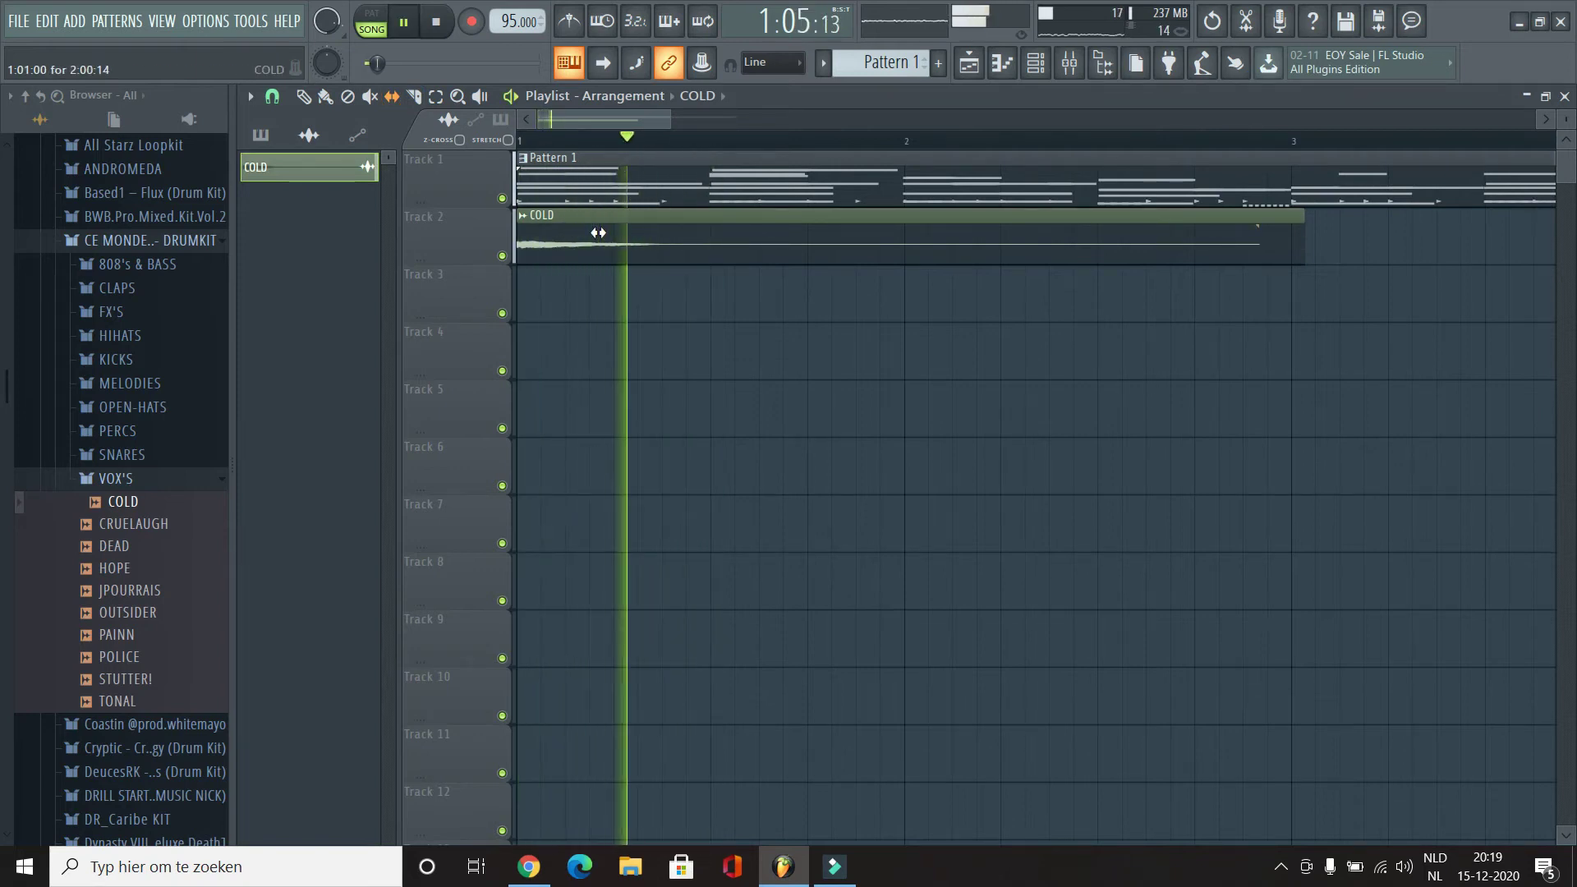
Step: Move the COLD clip to beat 3 of bar 1 and play the arrangement from the start
drag(569, 213, 763, 216)
key(space)
key(space)
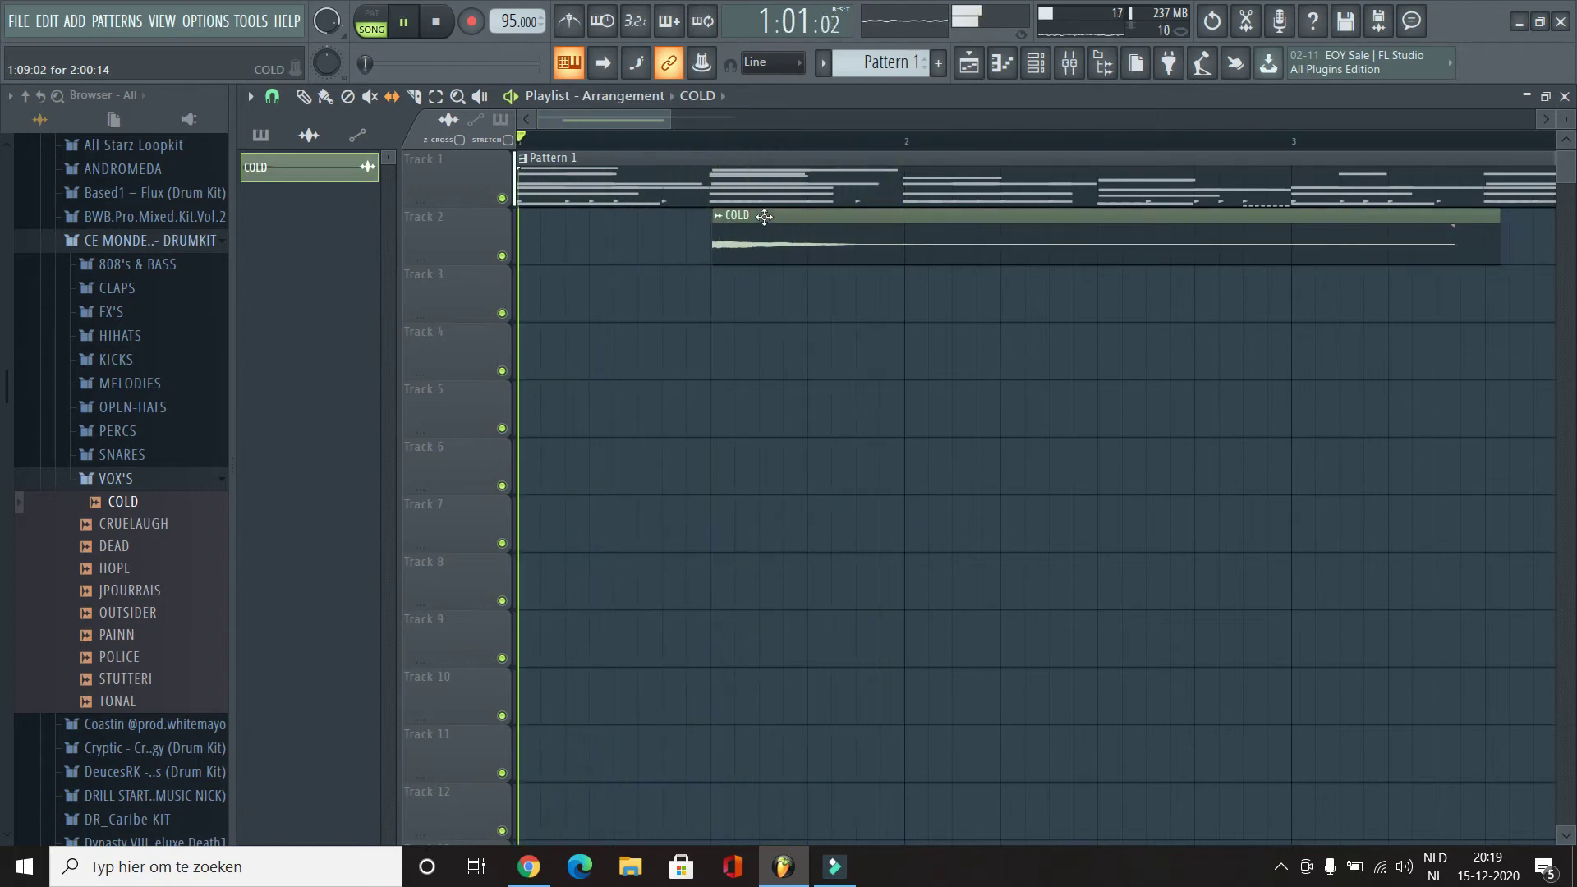
Step: Try reversing the COLD sample during playback, and turn Reverse off again
double_click(757, 236)
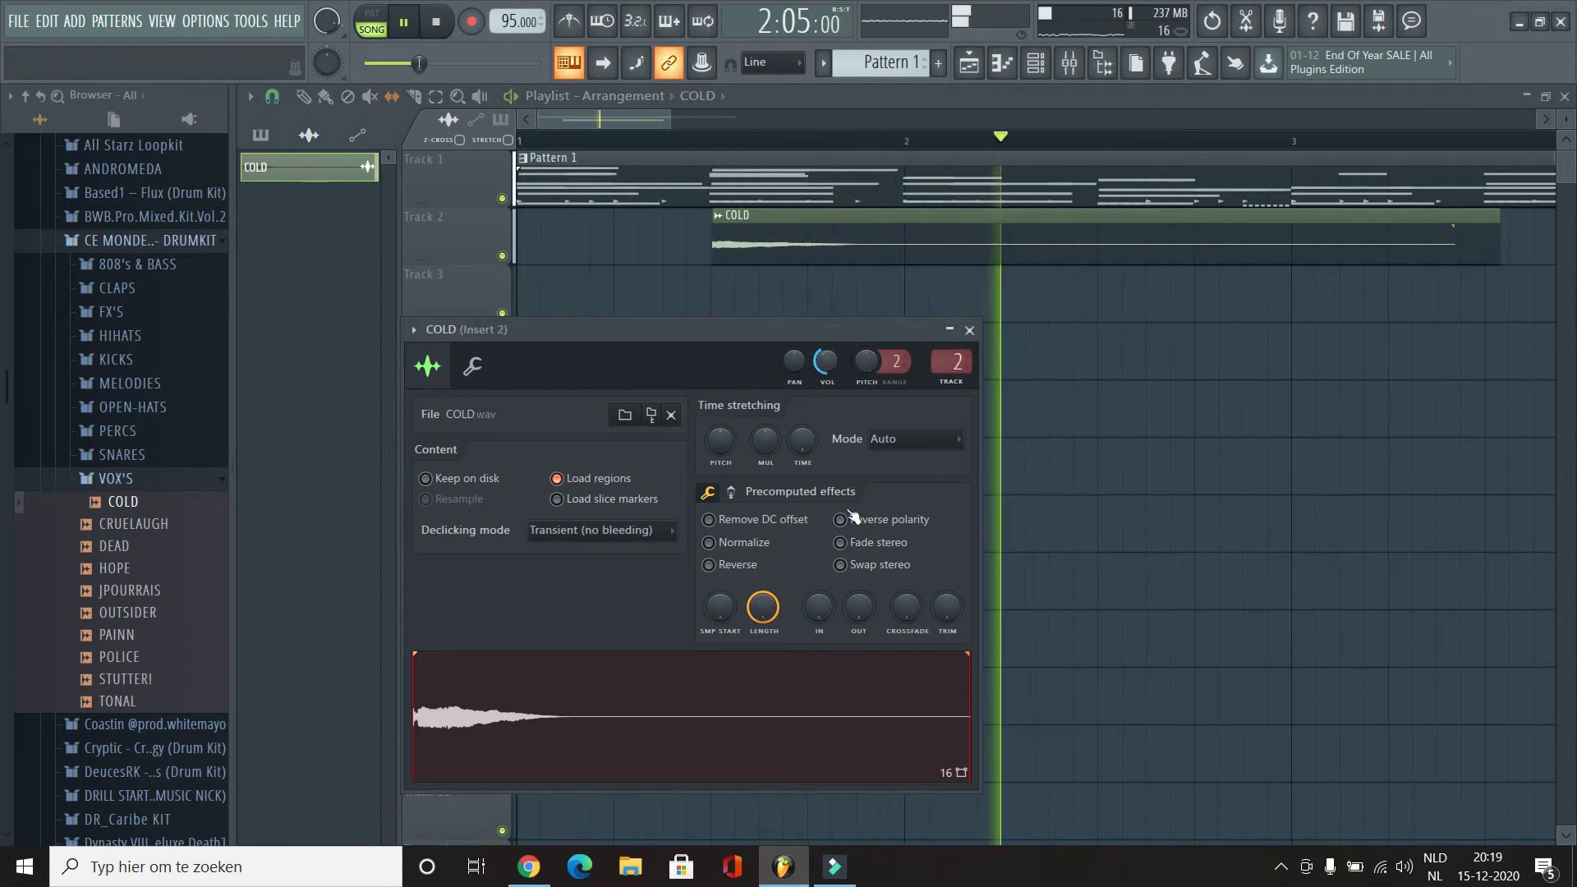
click(737, 565)
key(space)
key(space)
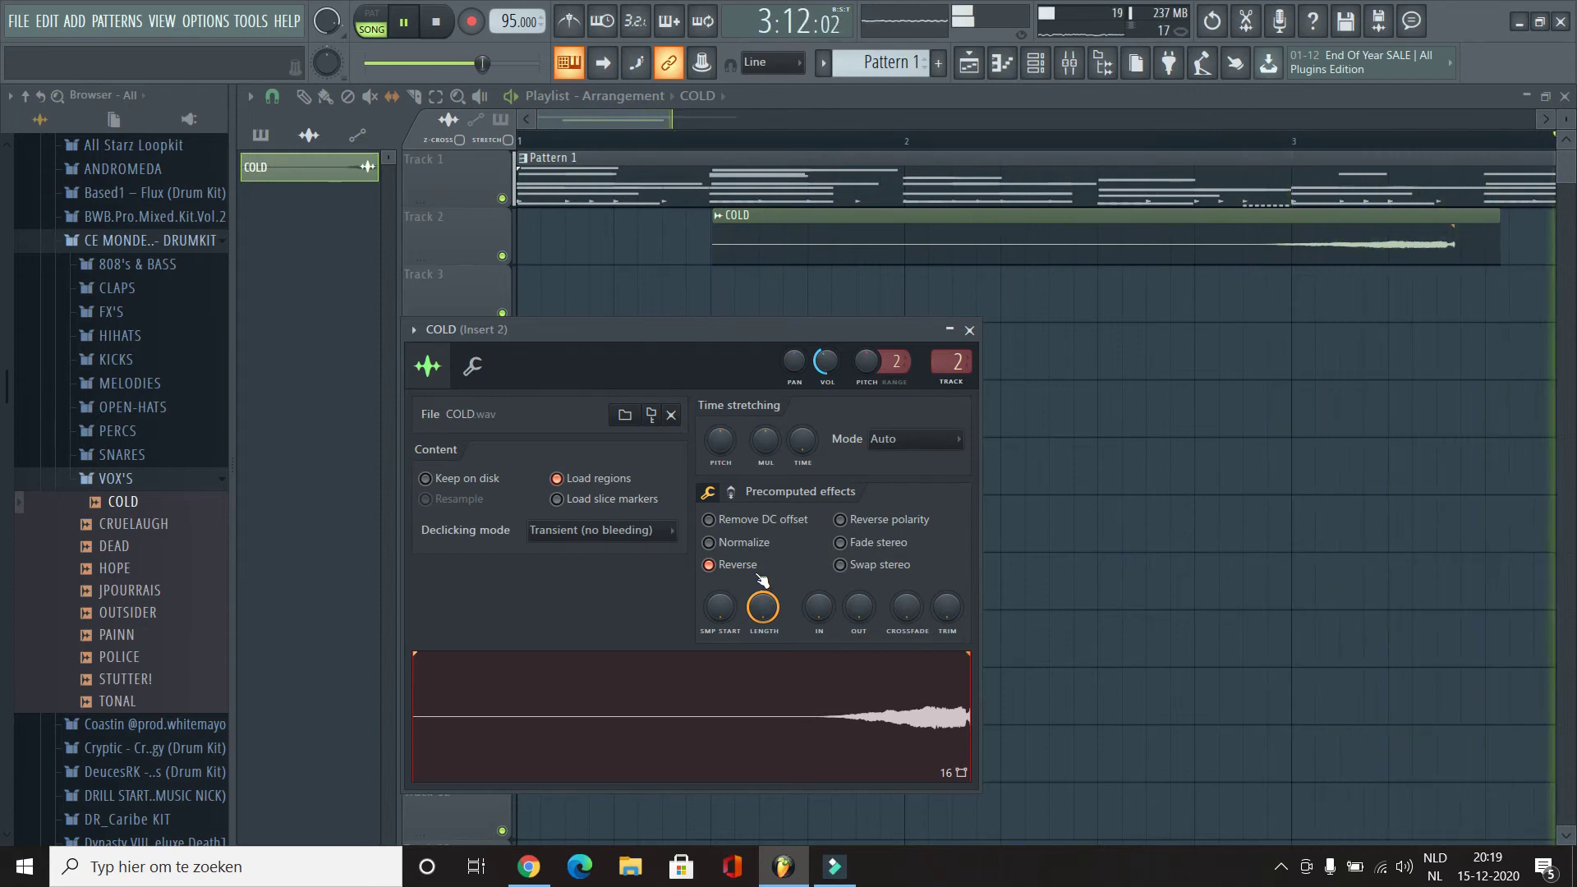
click(754, 572)
Step: Try the HalfTime effect on mixer Insert 2 while the arrangement plays
drag(672, 127, 830, 125)
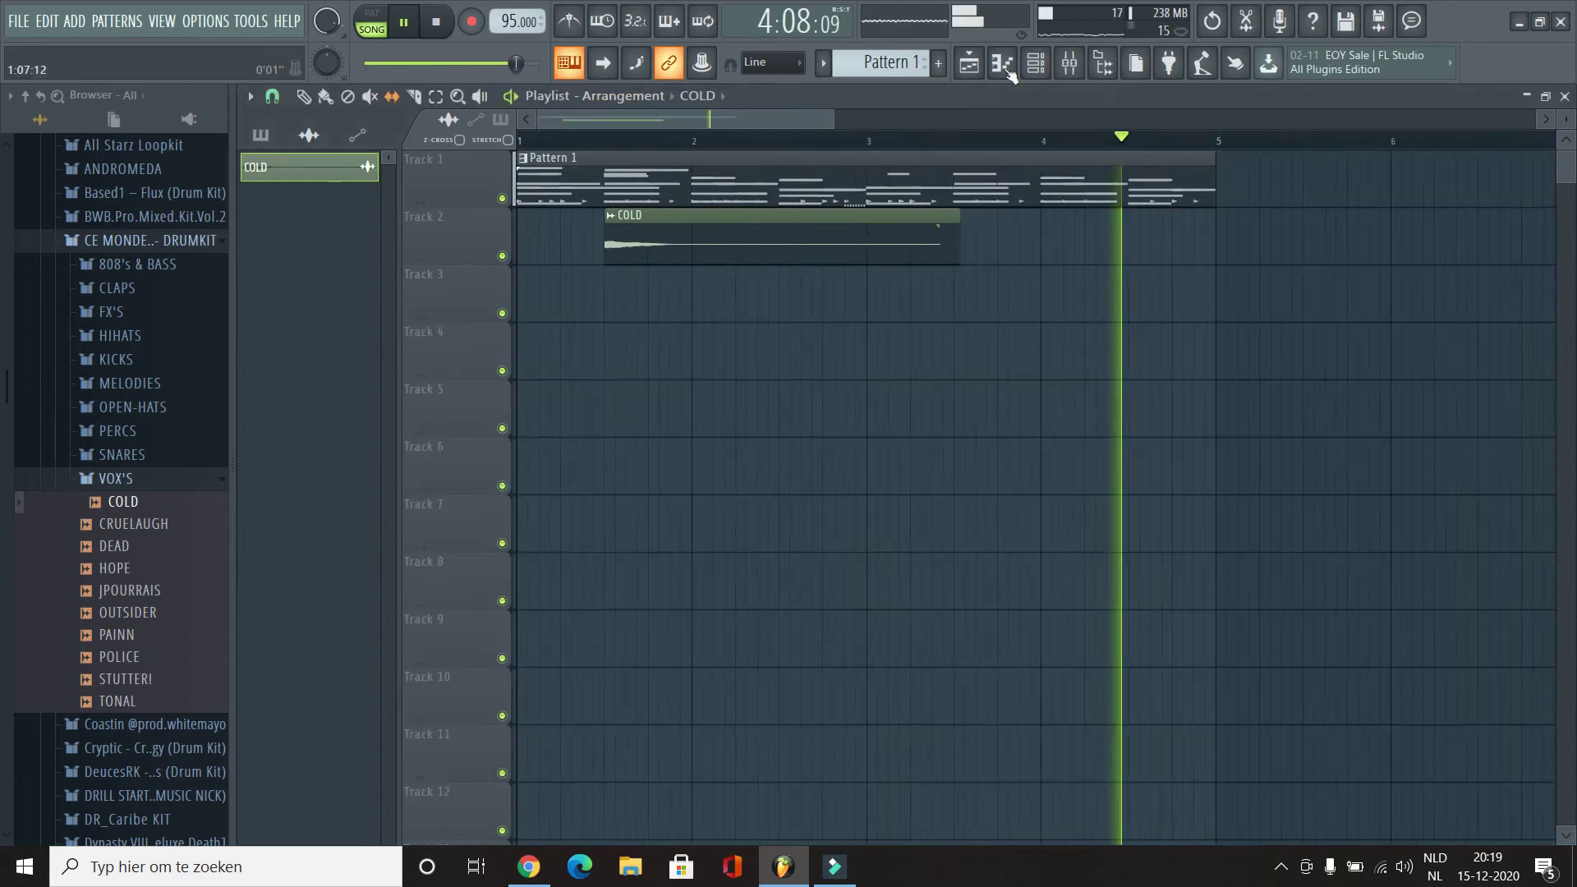
key(F6)
key(F9)
key(space)
click(1420, 397)
click(1426, 400)
key(space)
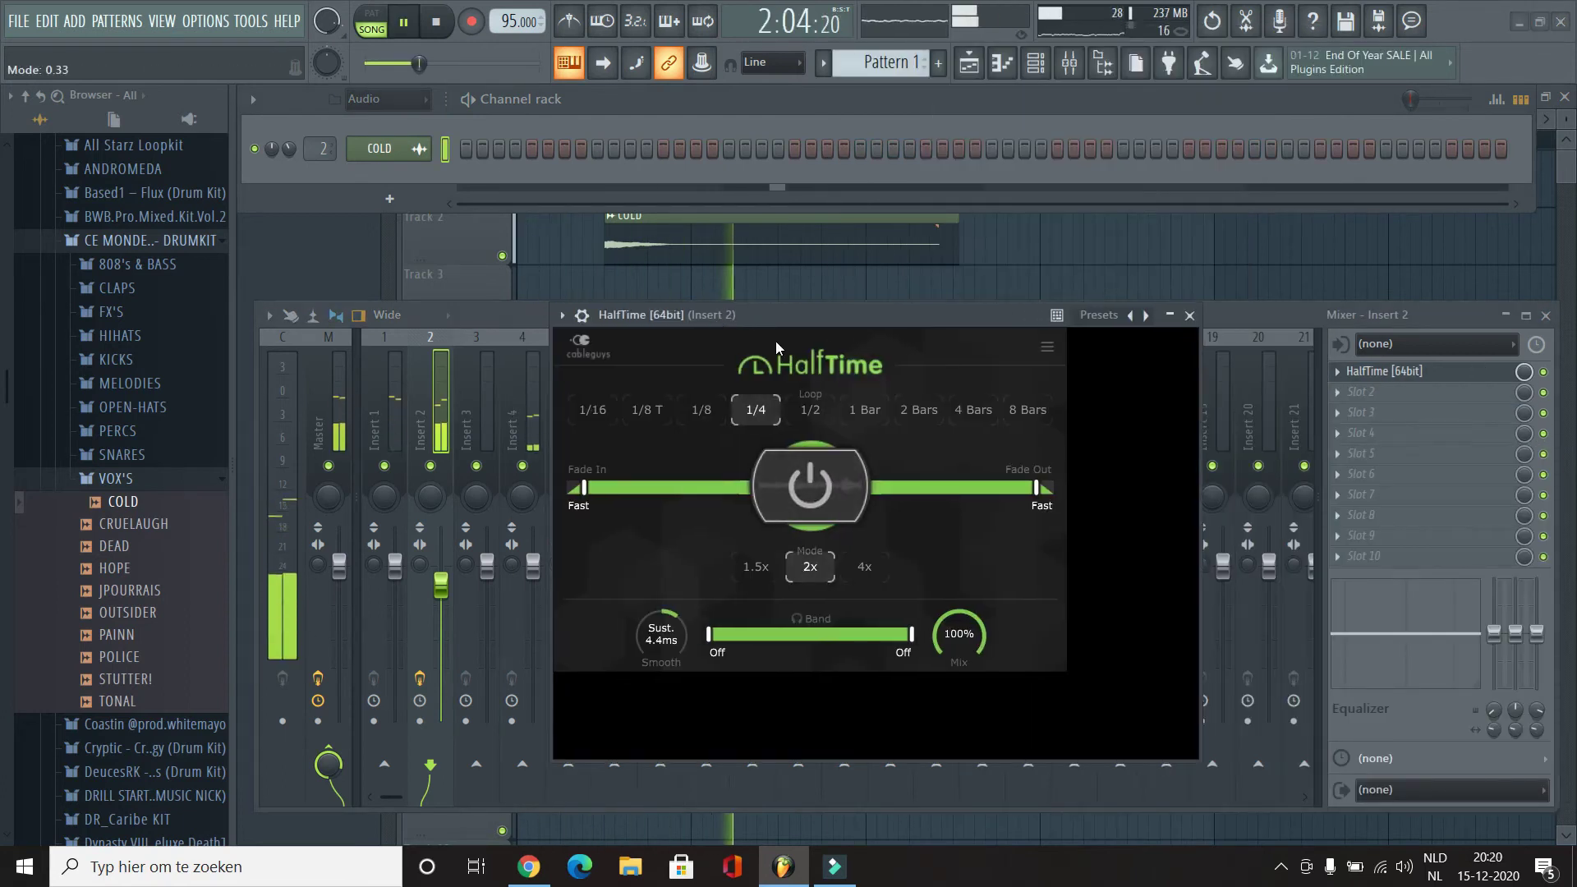
Step: Replace HalfTime with Gross Beat at 23% mix on mixer Insert 2, and load Fruity Parametric EQ 2 in slot 2
click(1050, 59)
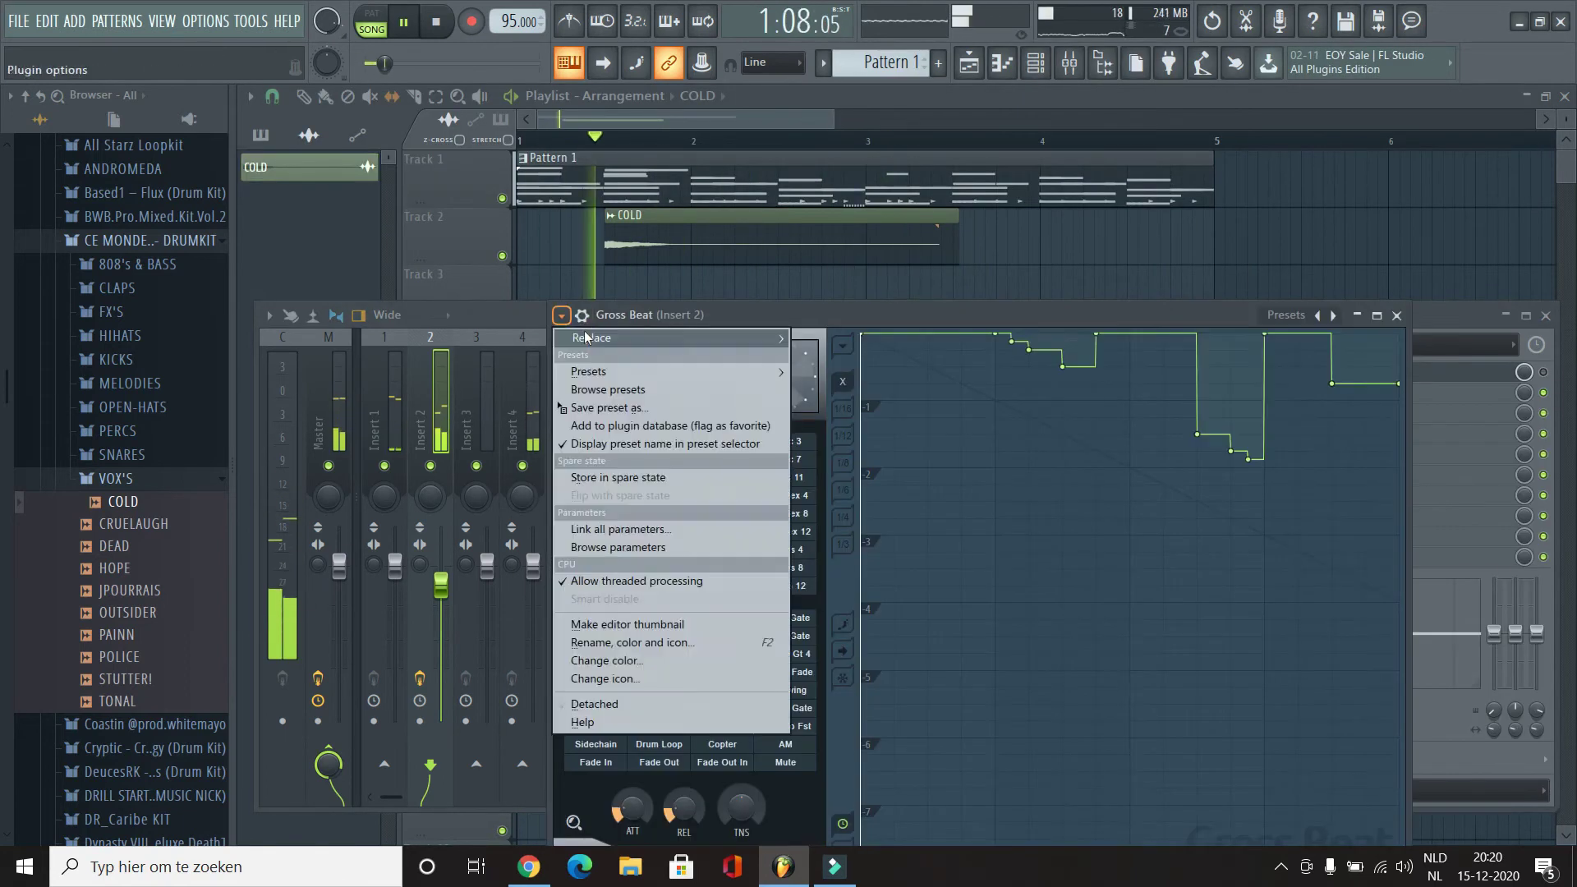
mouse_move(616, 363)
click(845, 412)
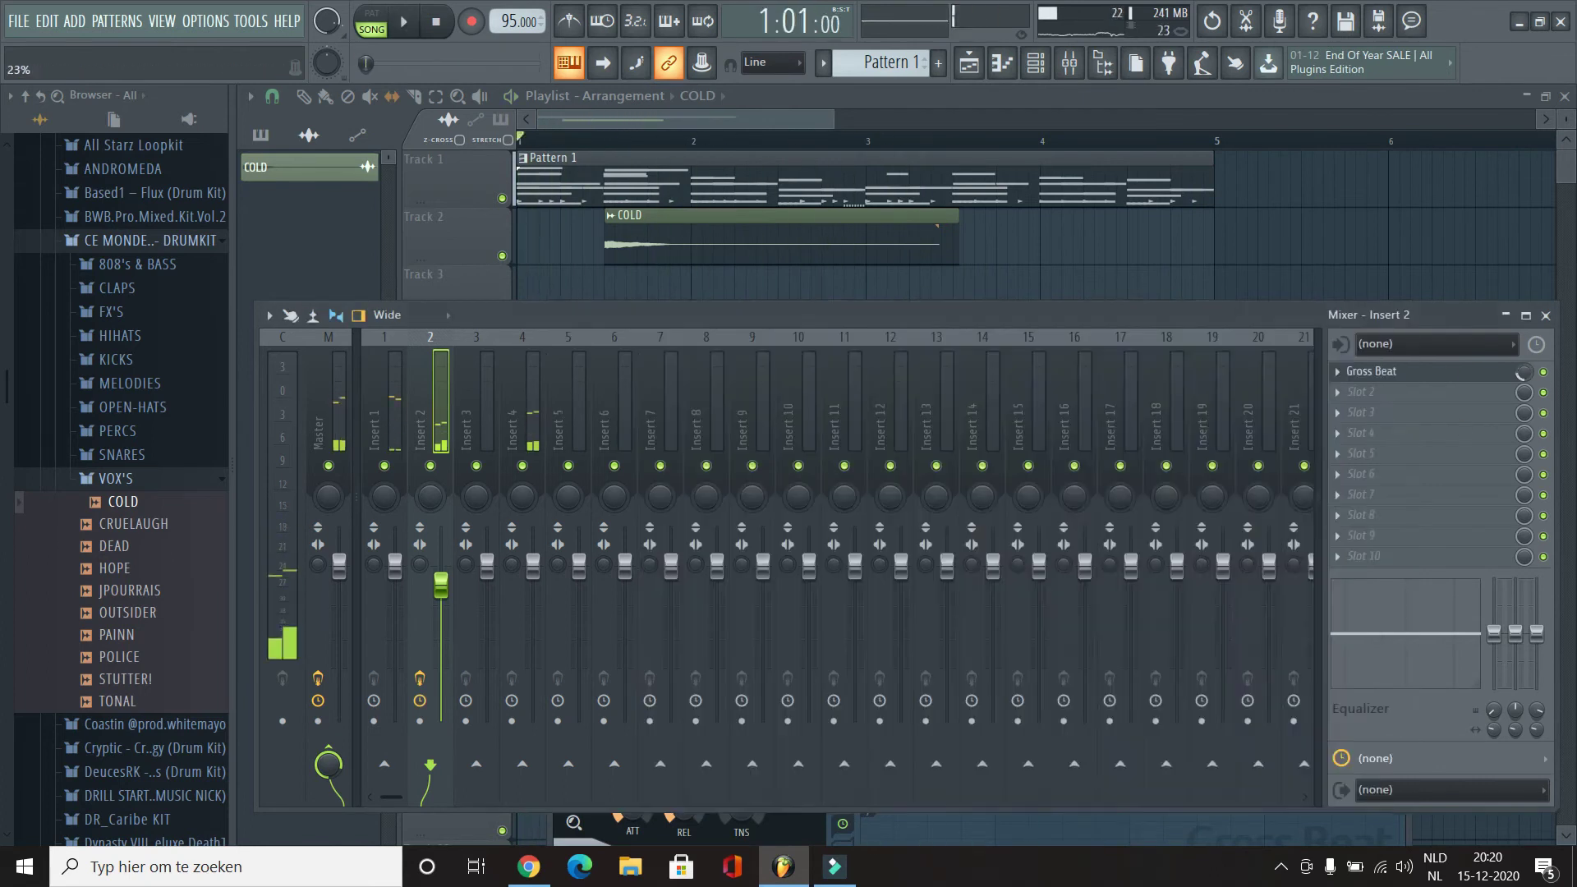
key(F6)
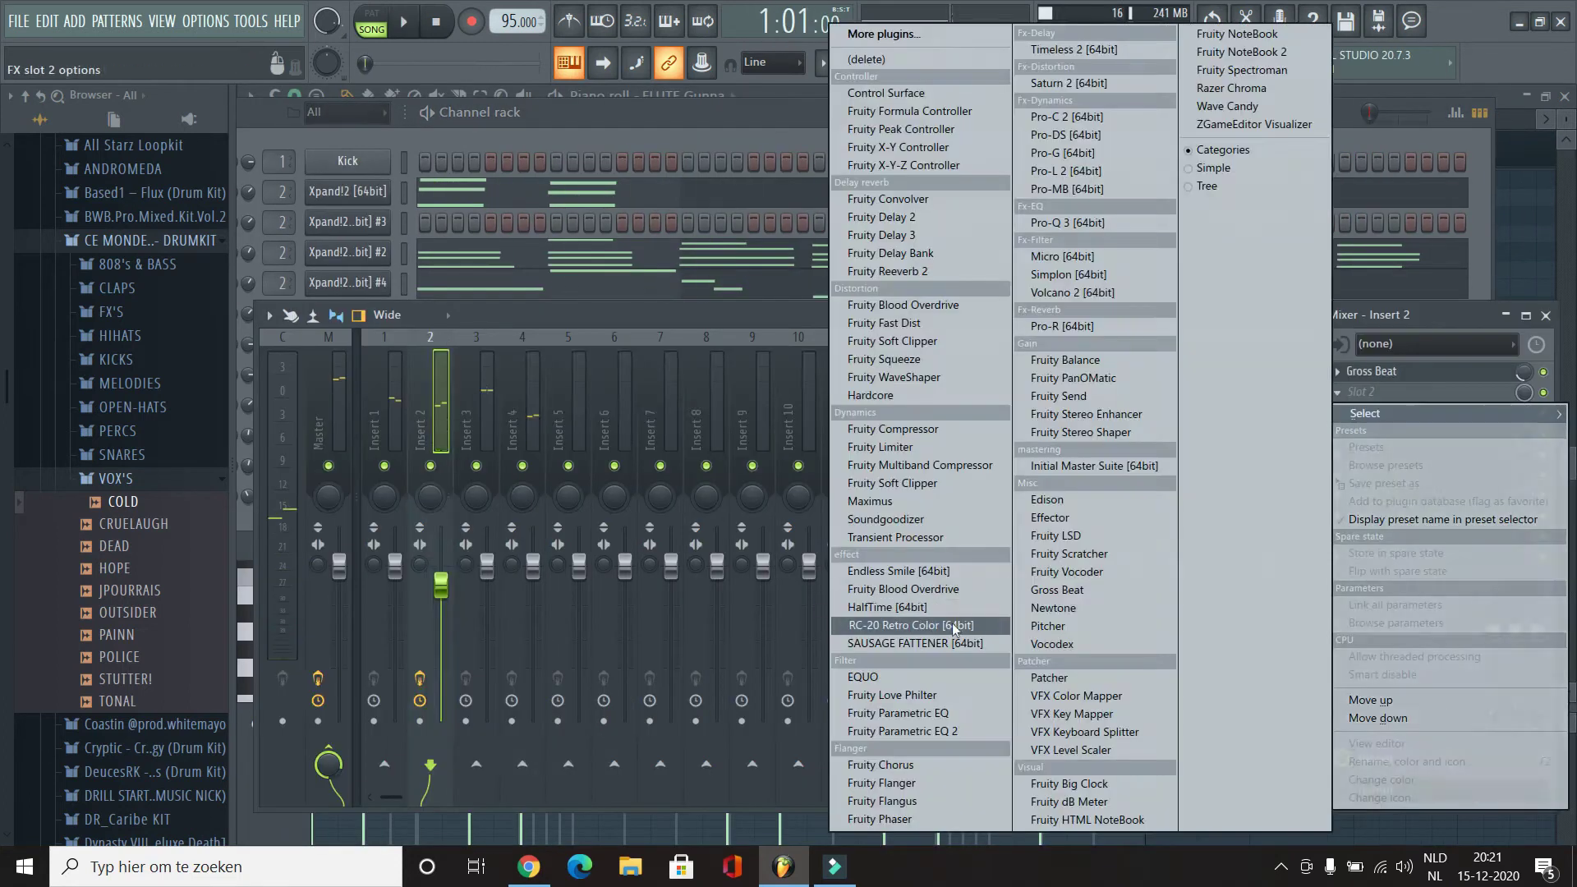
click(936, 728)
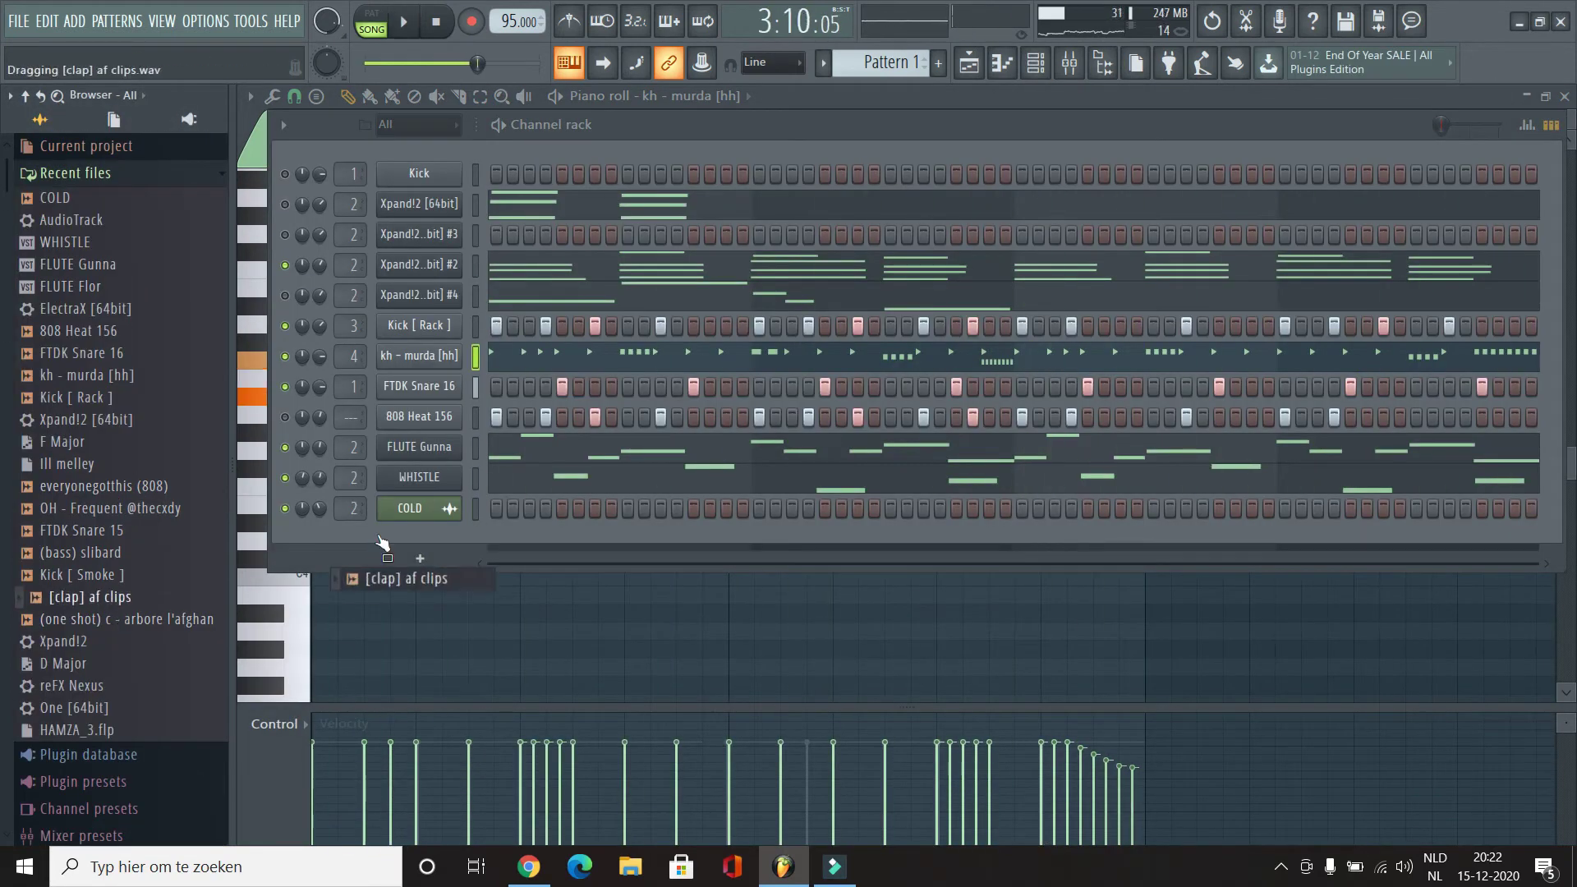
Step: Add [clap] af clips with hits on the same steps as the snare, and load Perc Snare 002 on a new channel
right_click(456, 534)
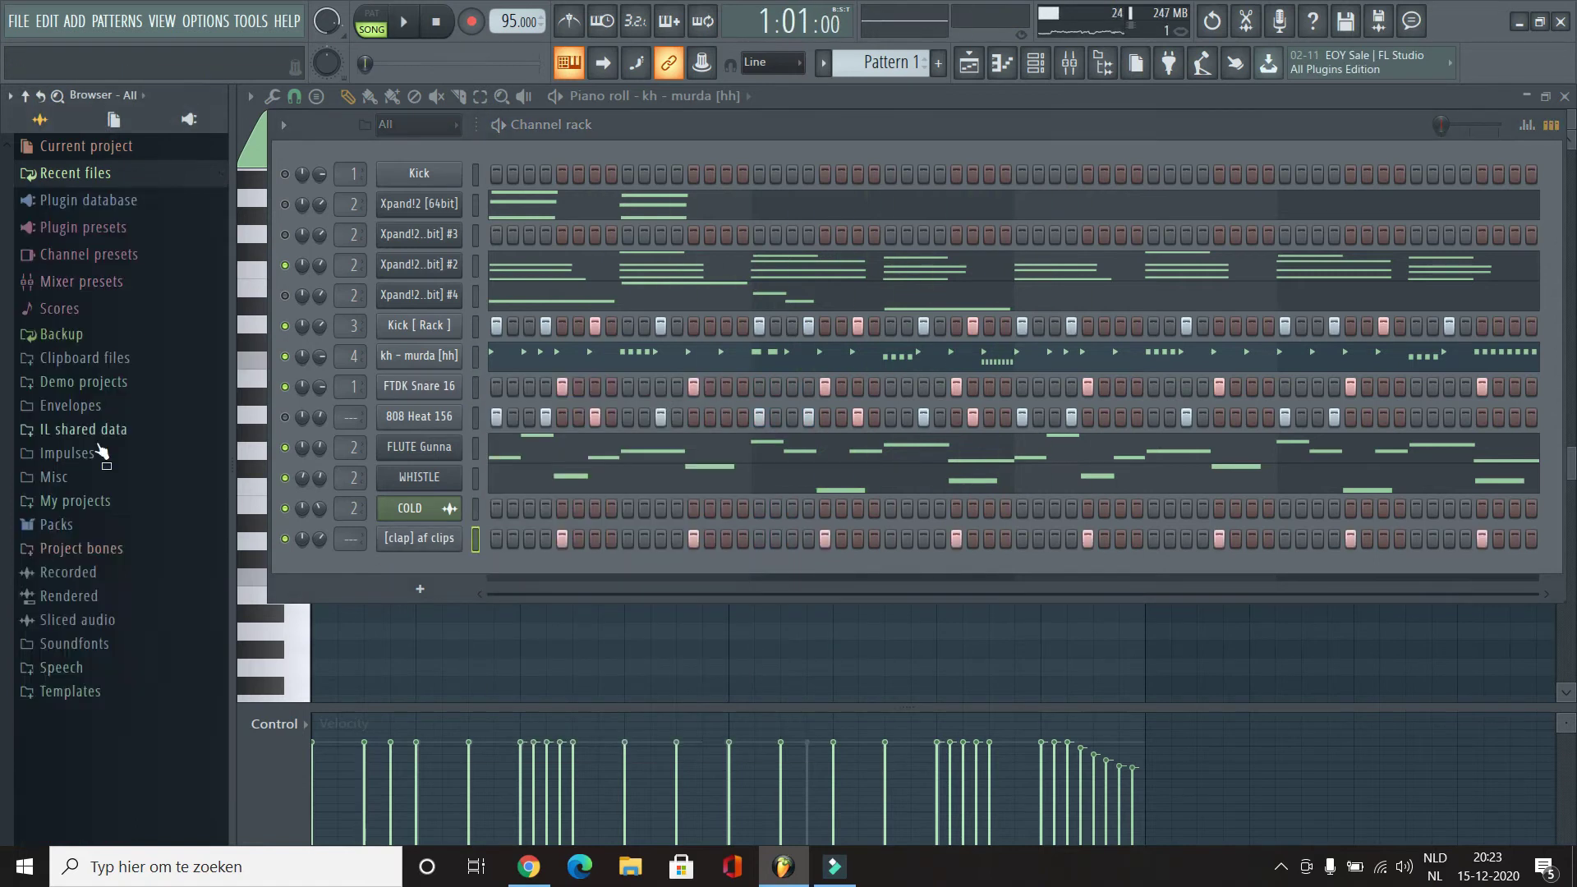
drag(107, 725, 721, 580)
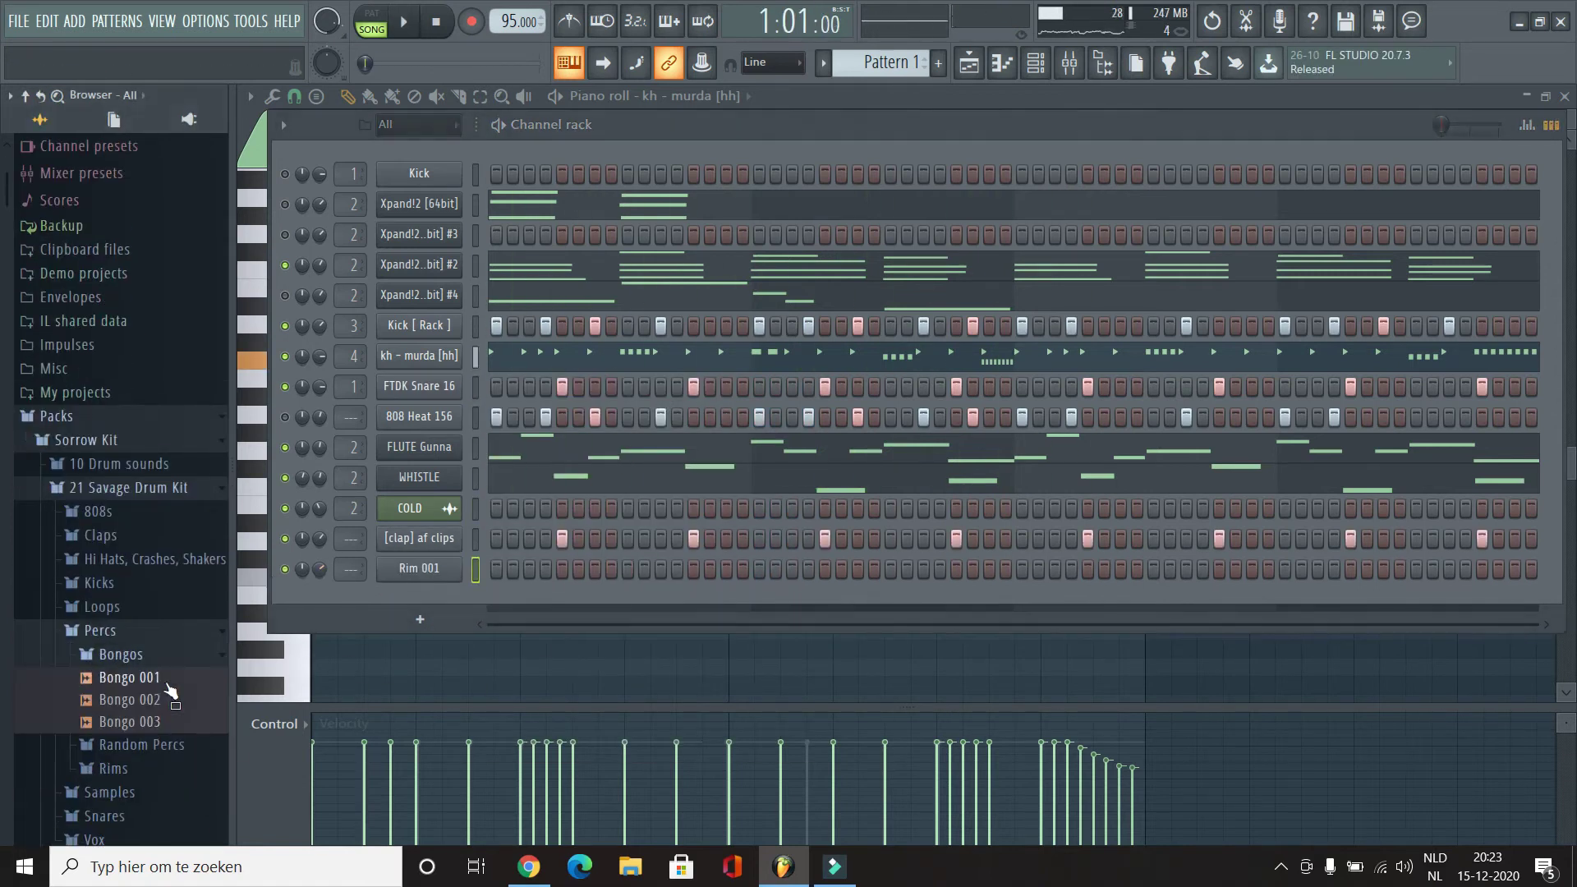
drag(142, 719, 659, 575)
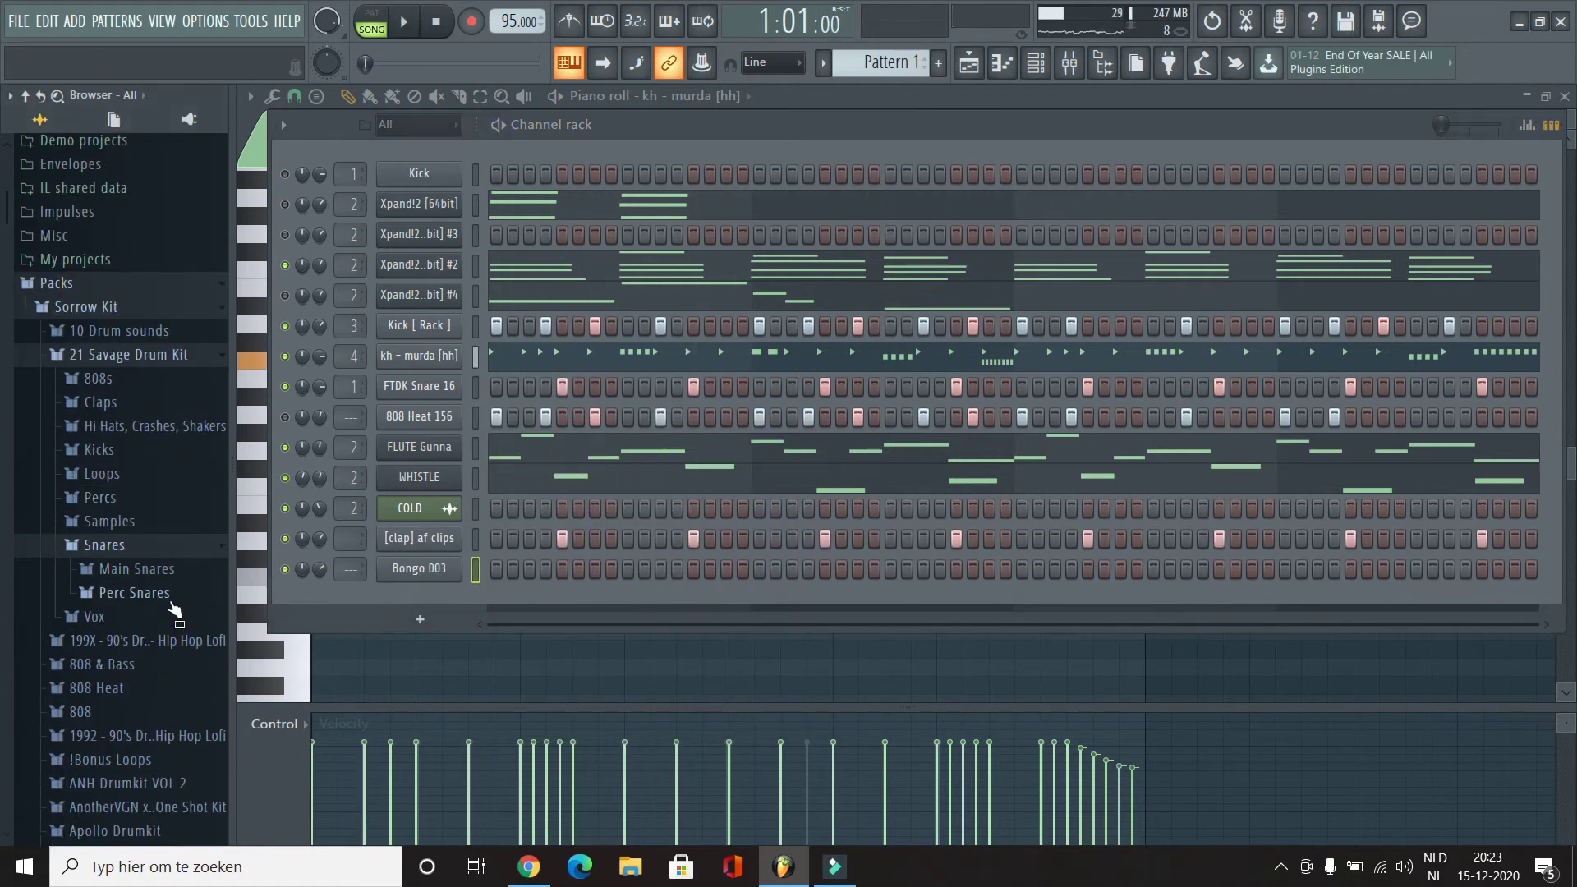
click(177, 644)
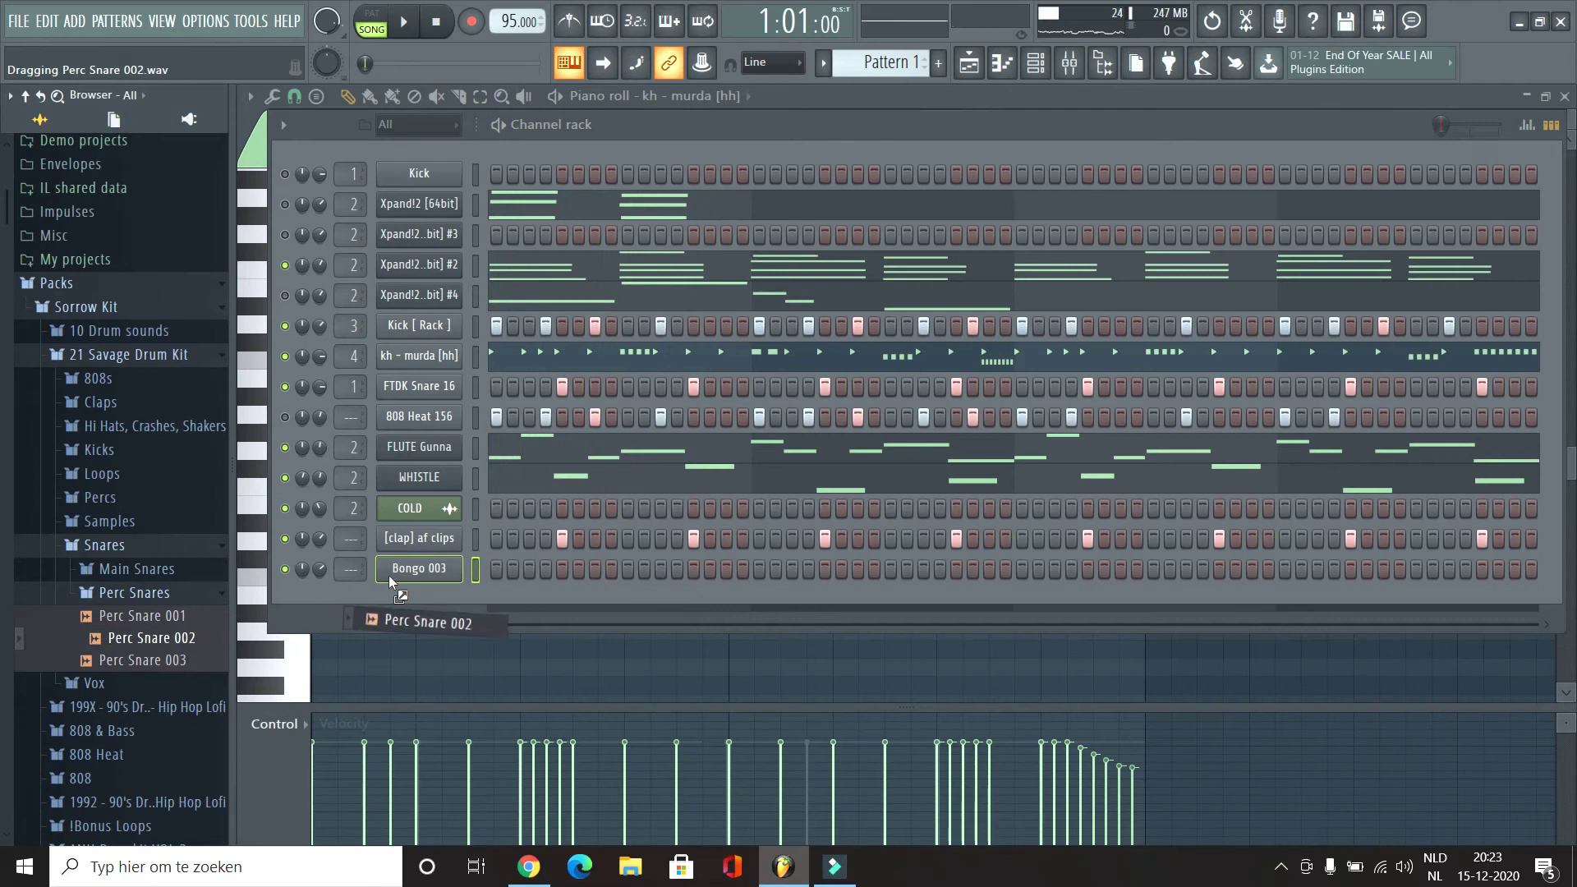
drag(390, 582, 393, 578)
Step: Place Perc Snare 002 hits on steps 10, 24 and 26 while playing the arrangement
key(space)
click(639, 571)
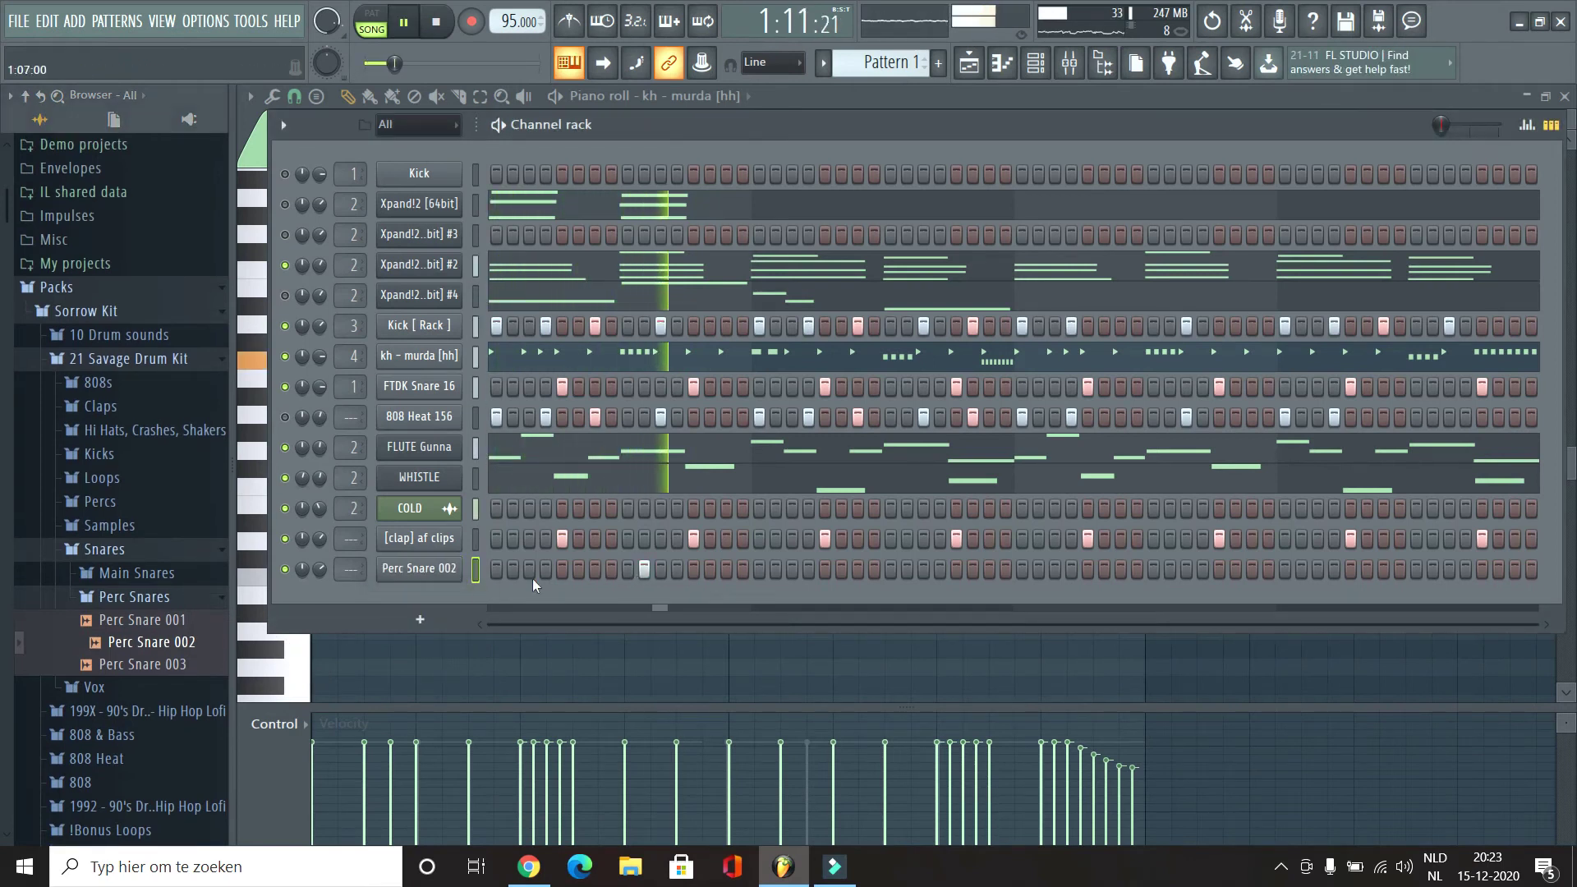
click(872, 578)
key(space)
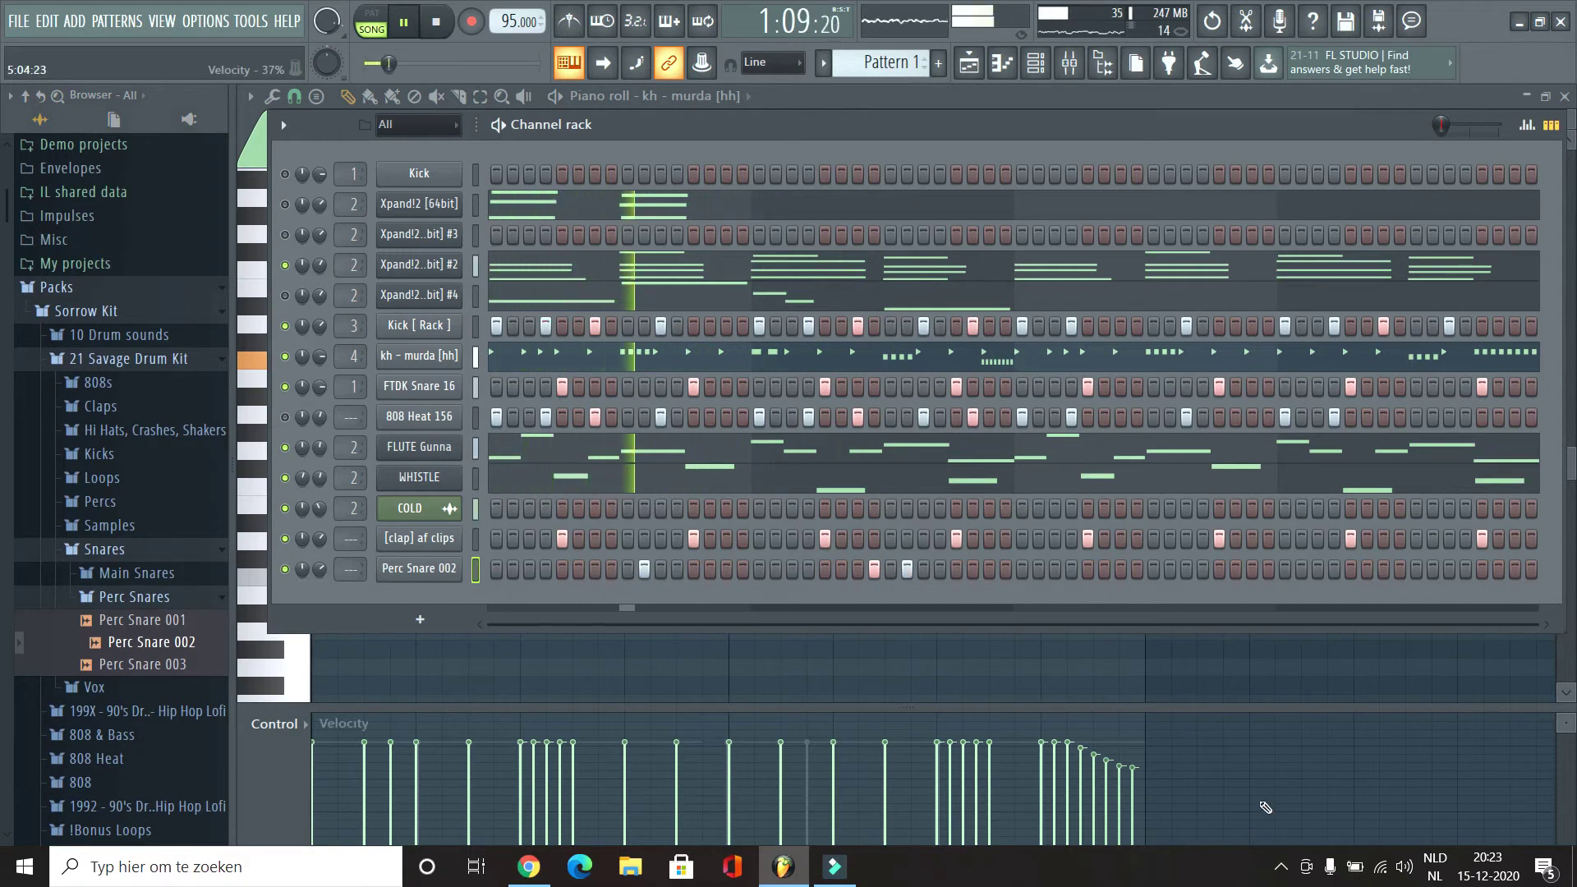
Step: Raise the Windows speaker volume to 99
click(1403, 869)
drag(1459, 817, 1559, 825)
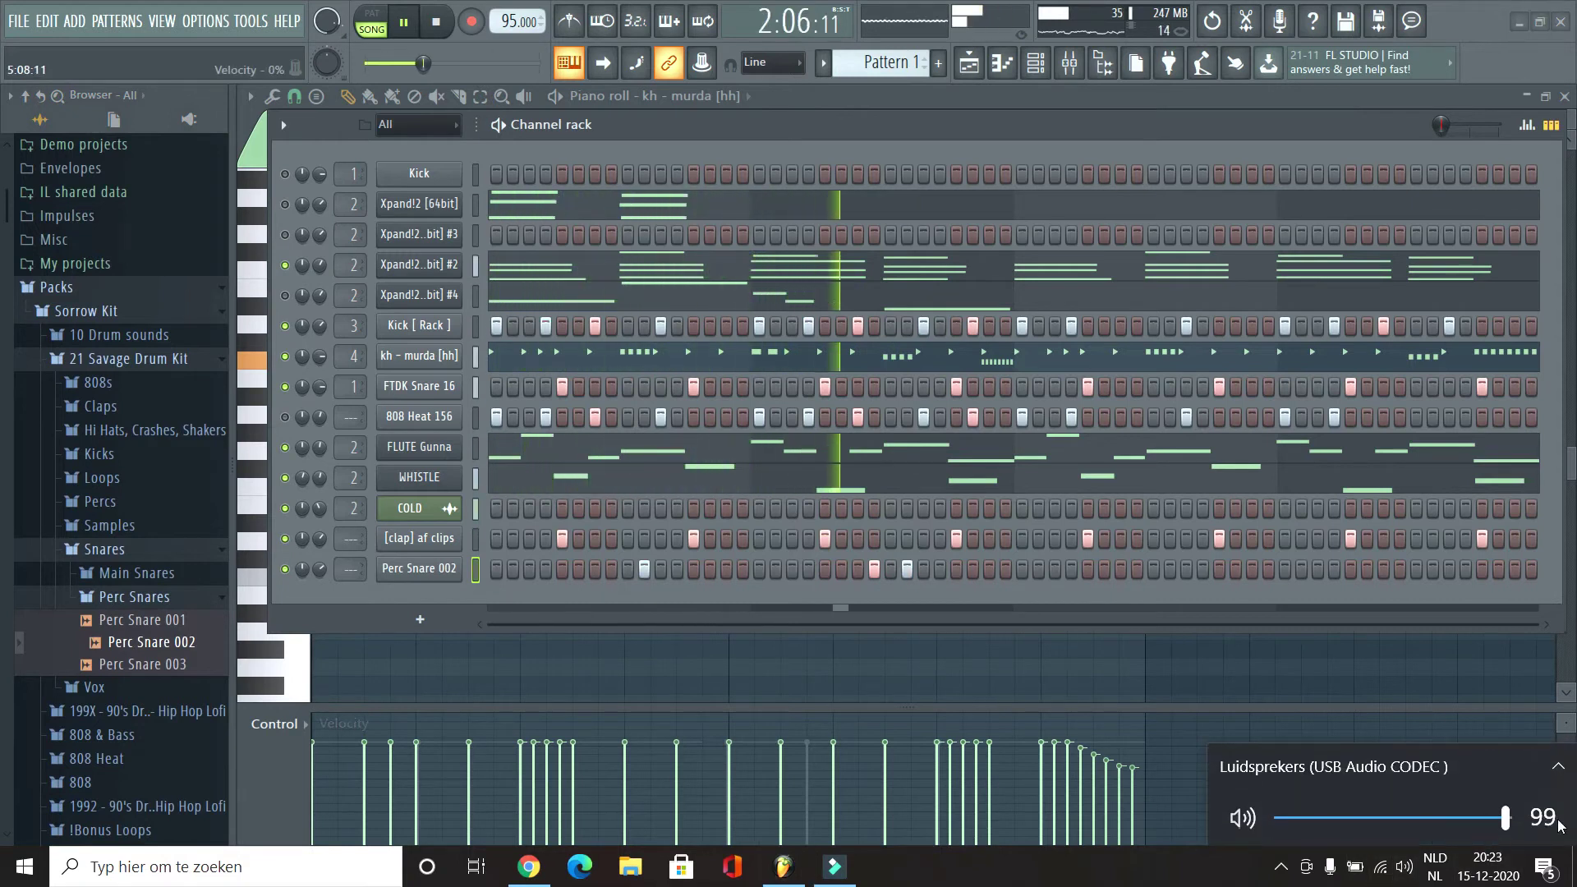
click(859, 137)
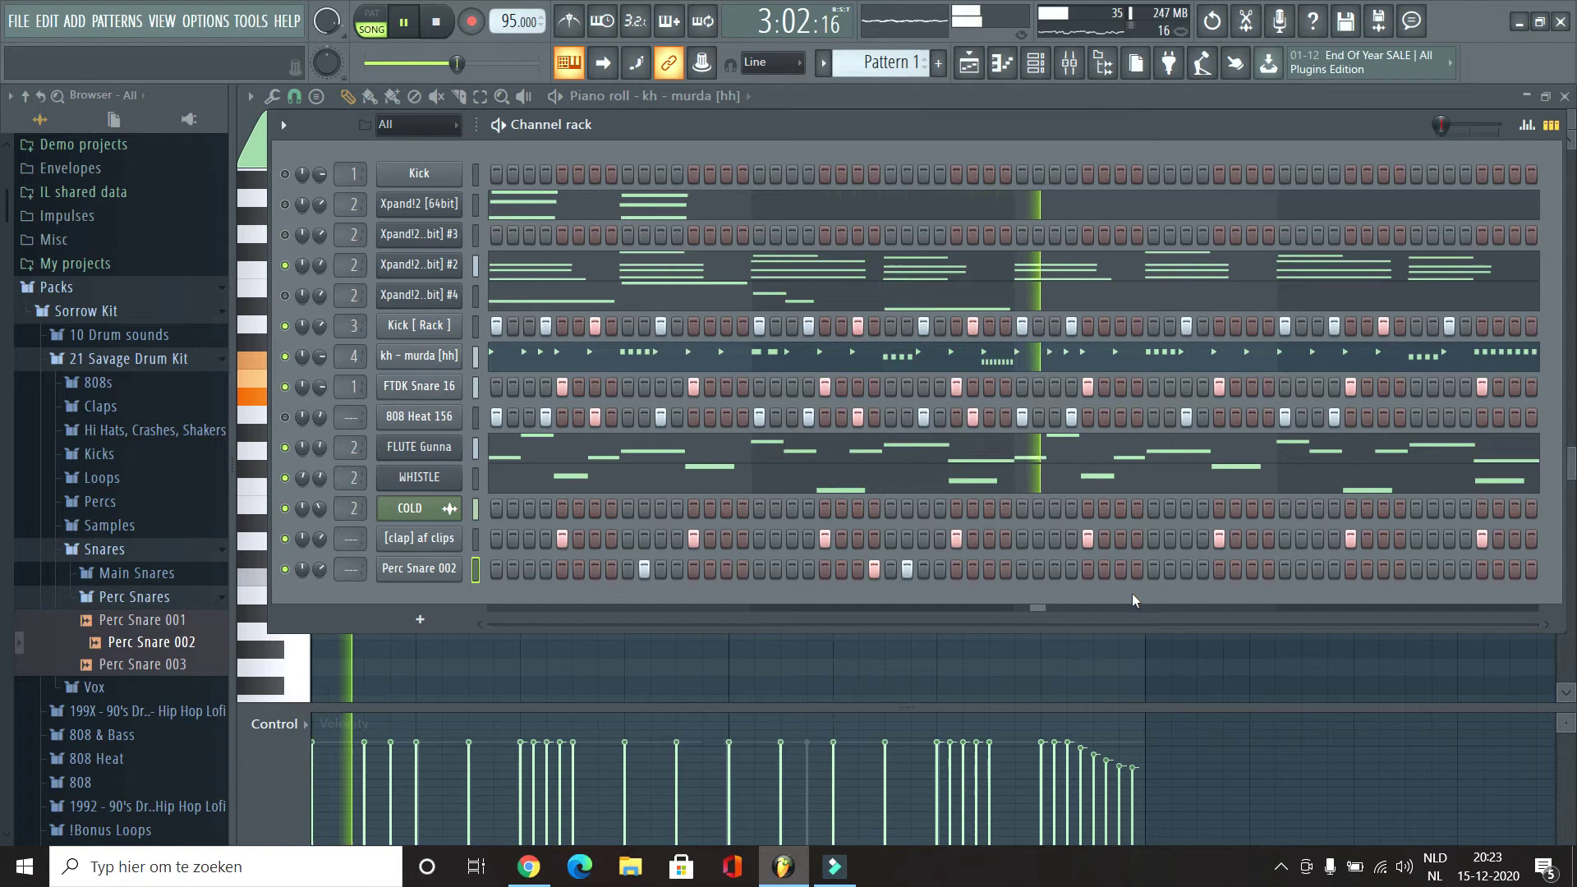
Step: Add Perc Snare 002 hits on steps 42 and 56
click(1168, 570)
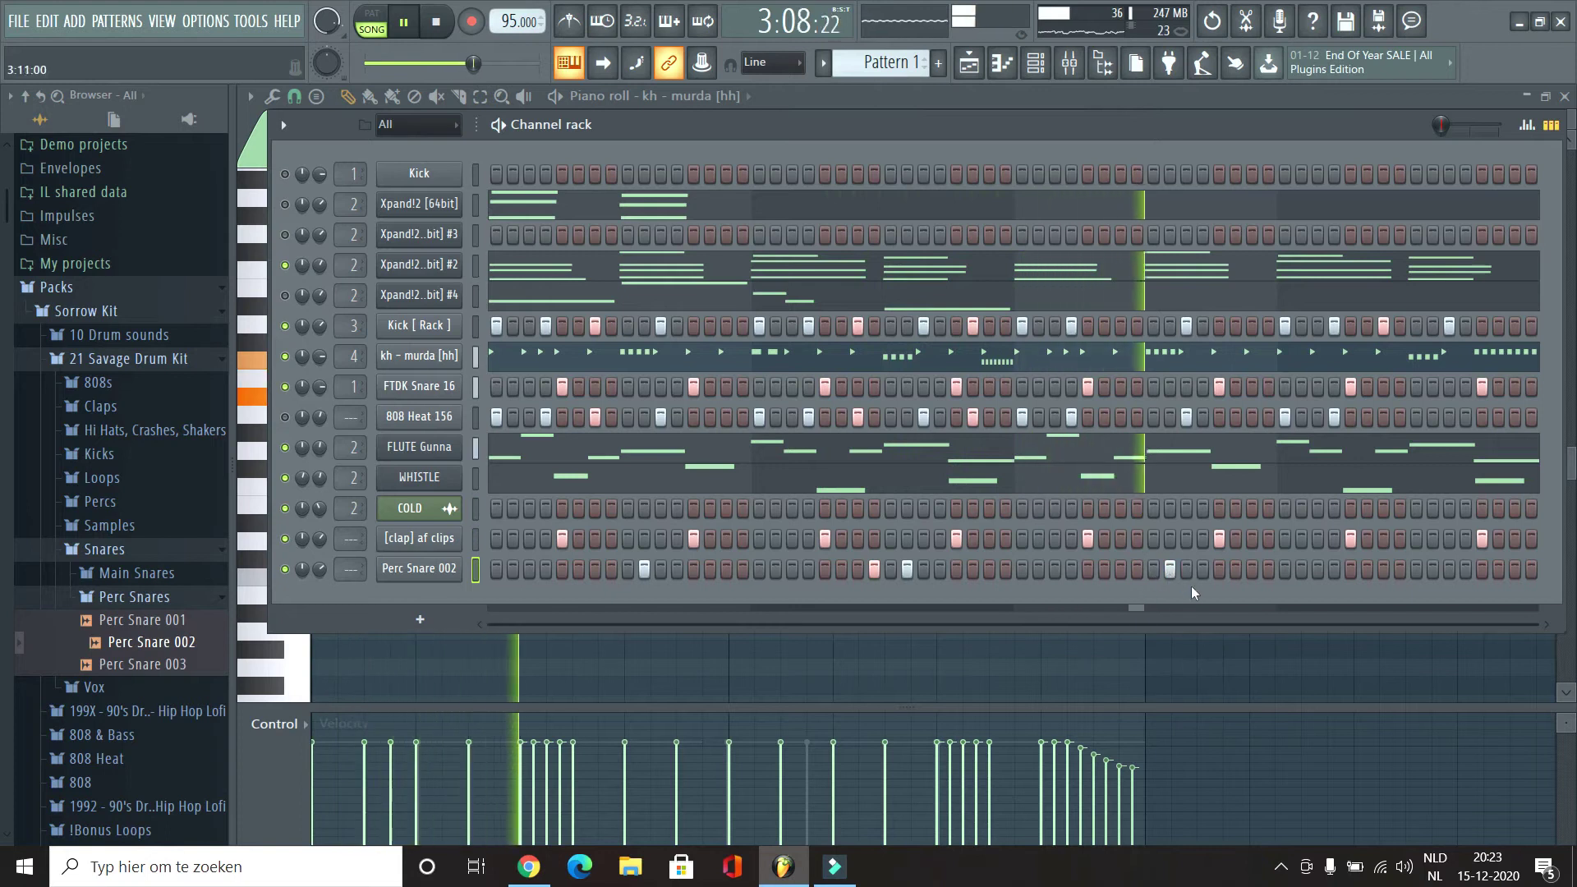
click(1398, 572)
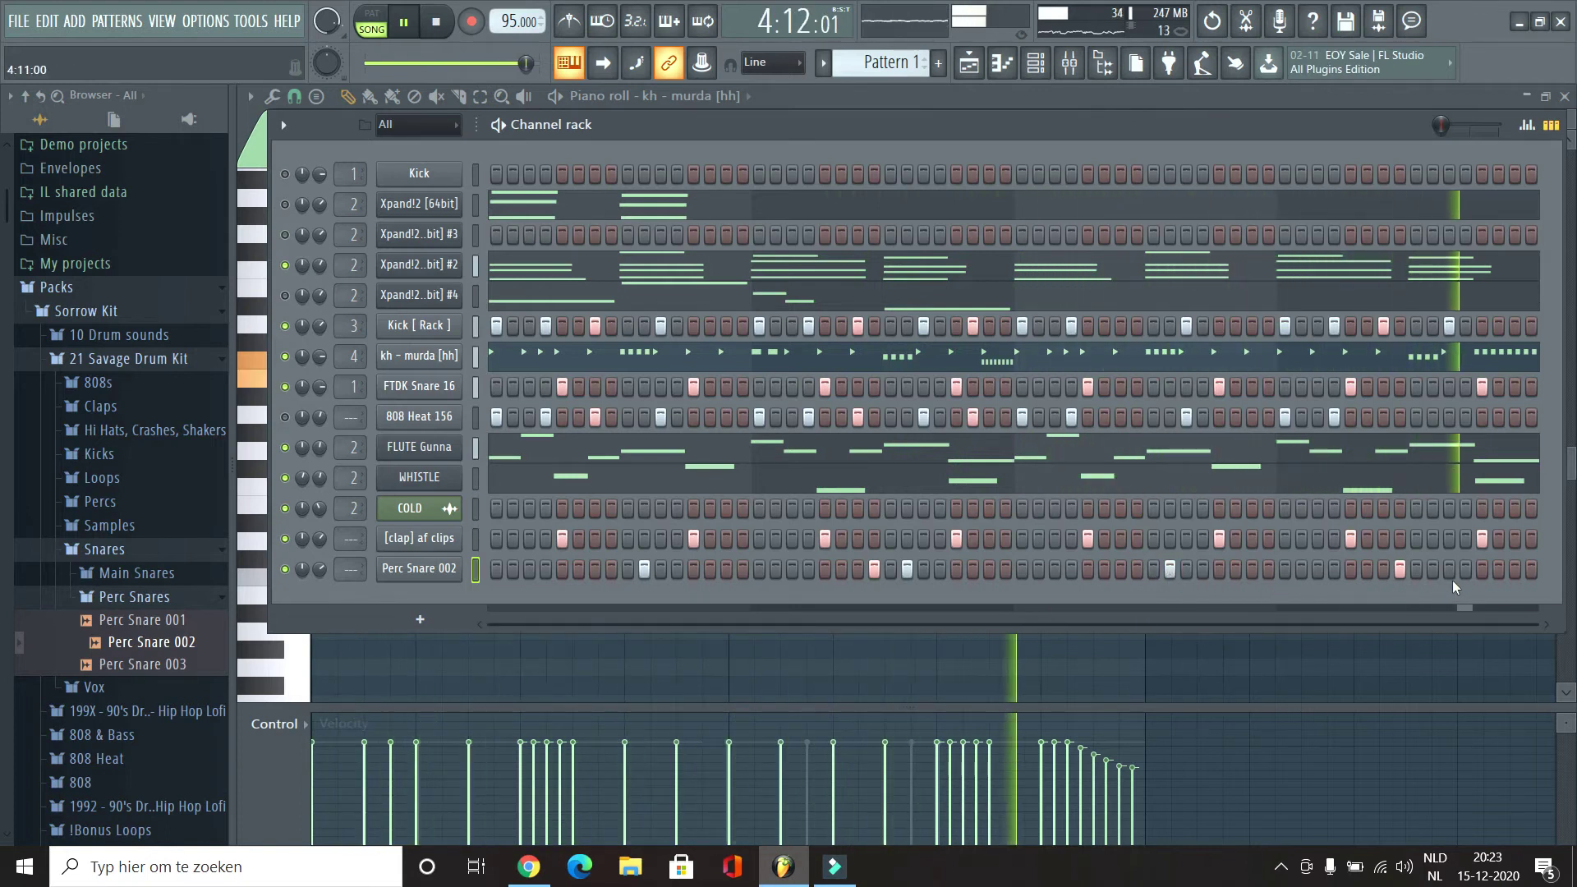
Step: Load Bongo 003 from the Bongos folder of the 21 Savage Drum Kit as a new channel below Perc Snare 002
click(141, 599)
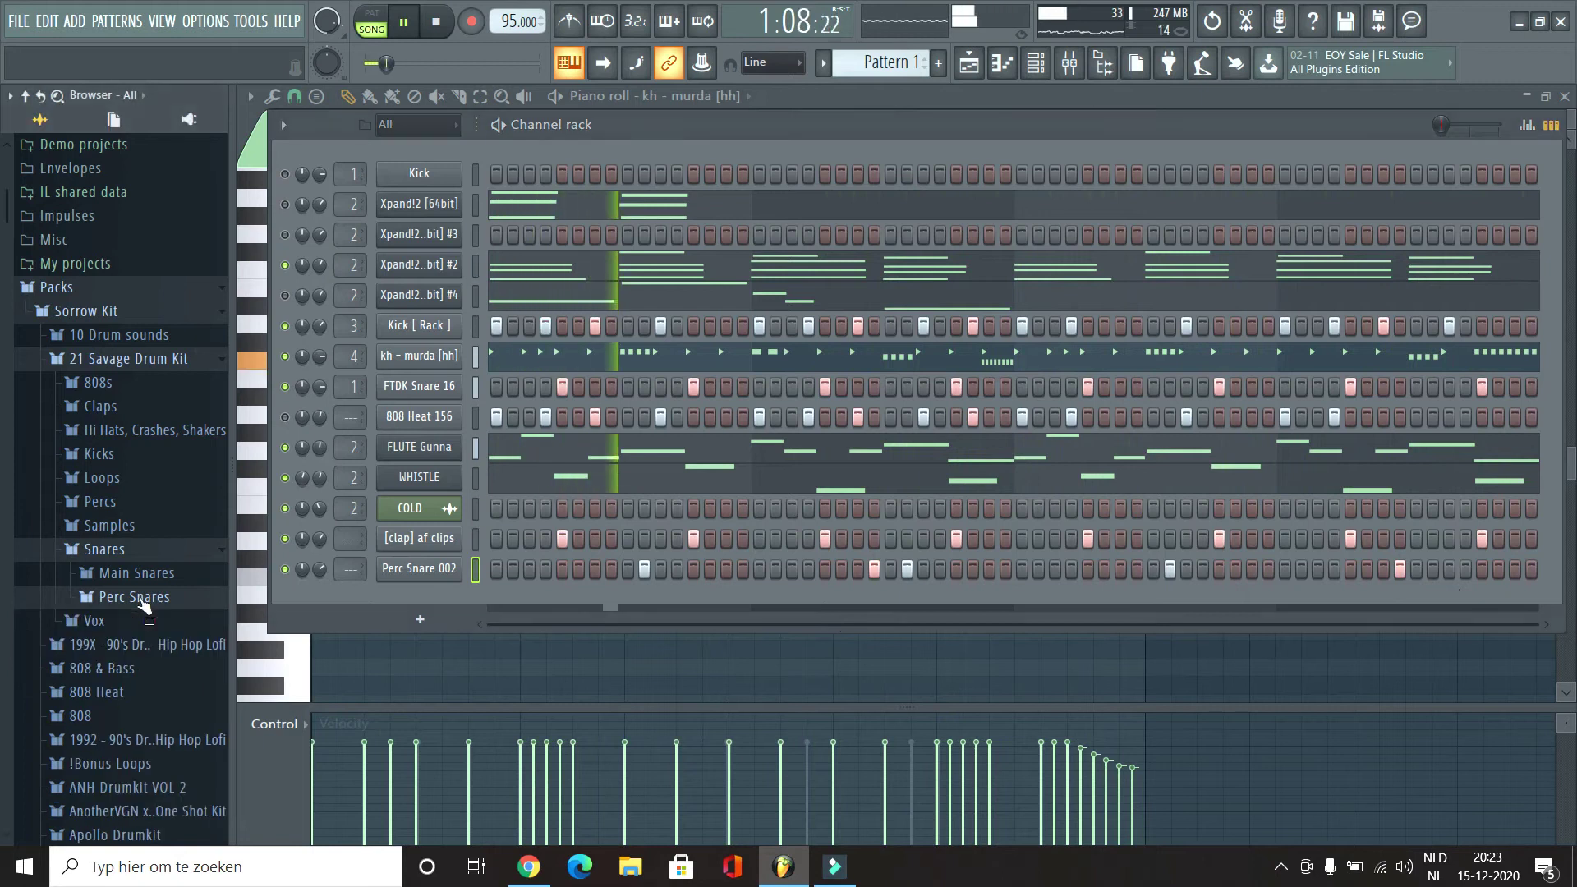
click(148, 510)
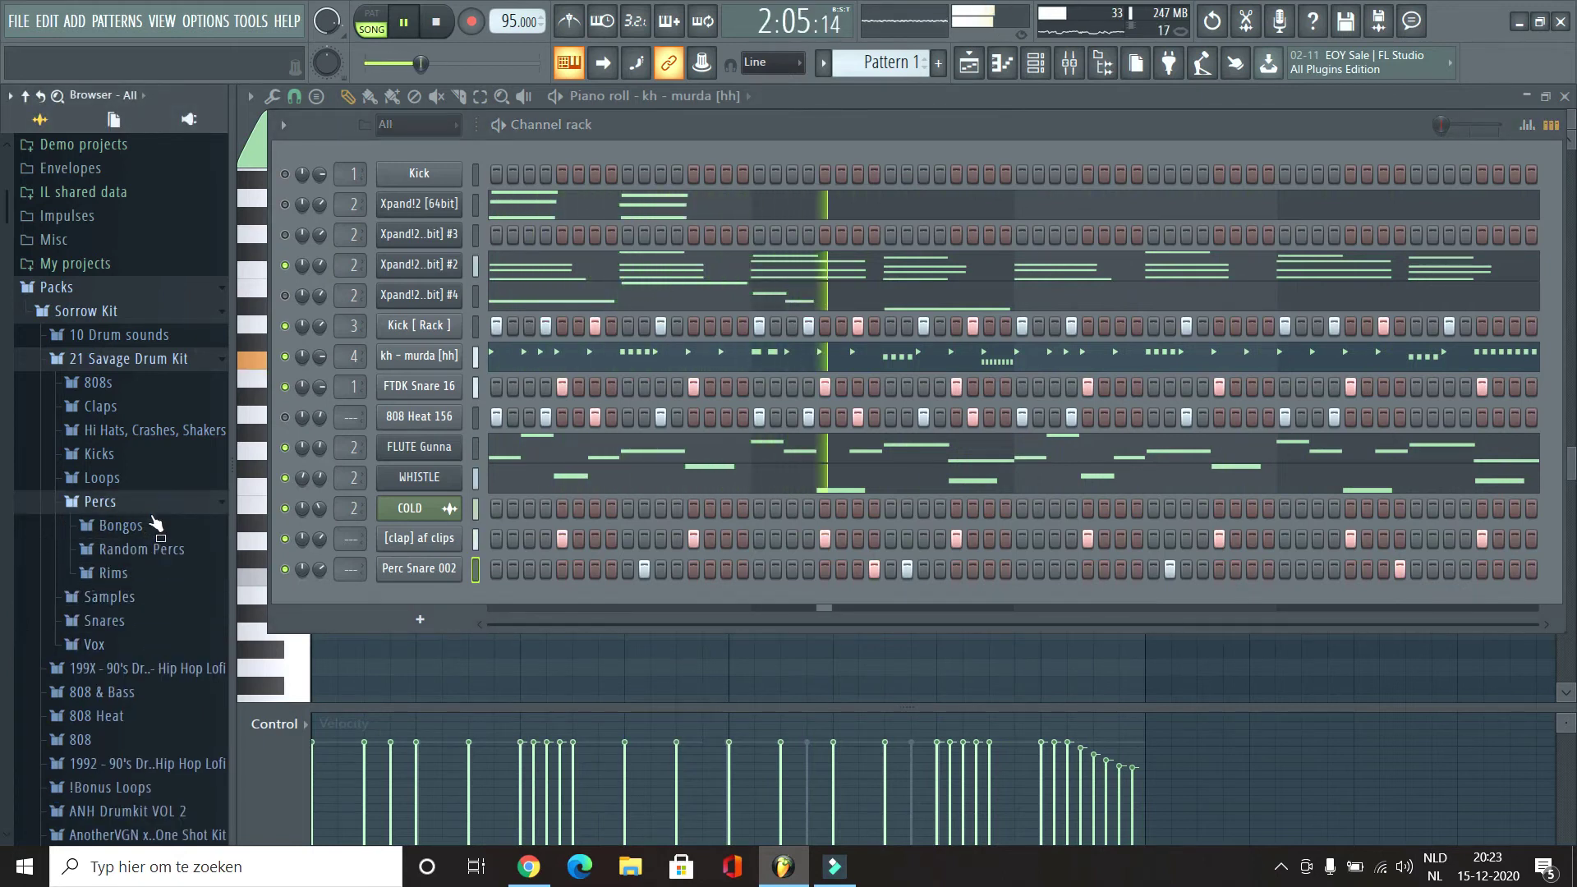
click(123, 525)
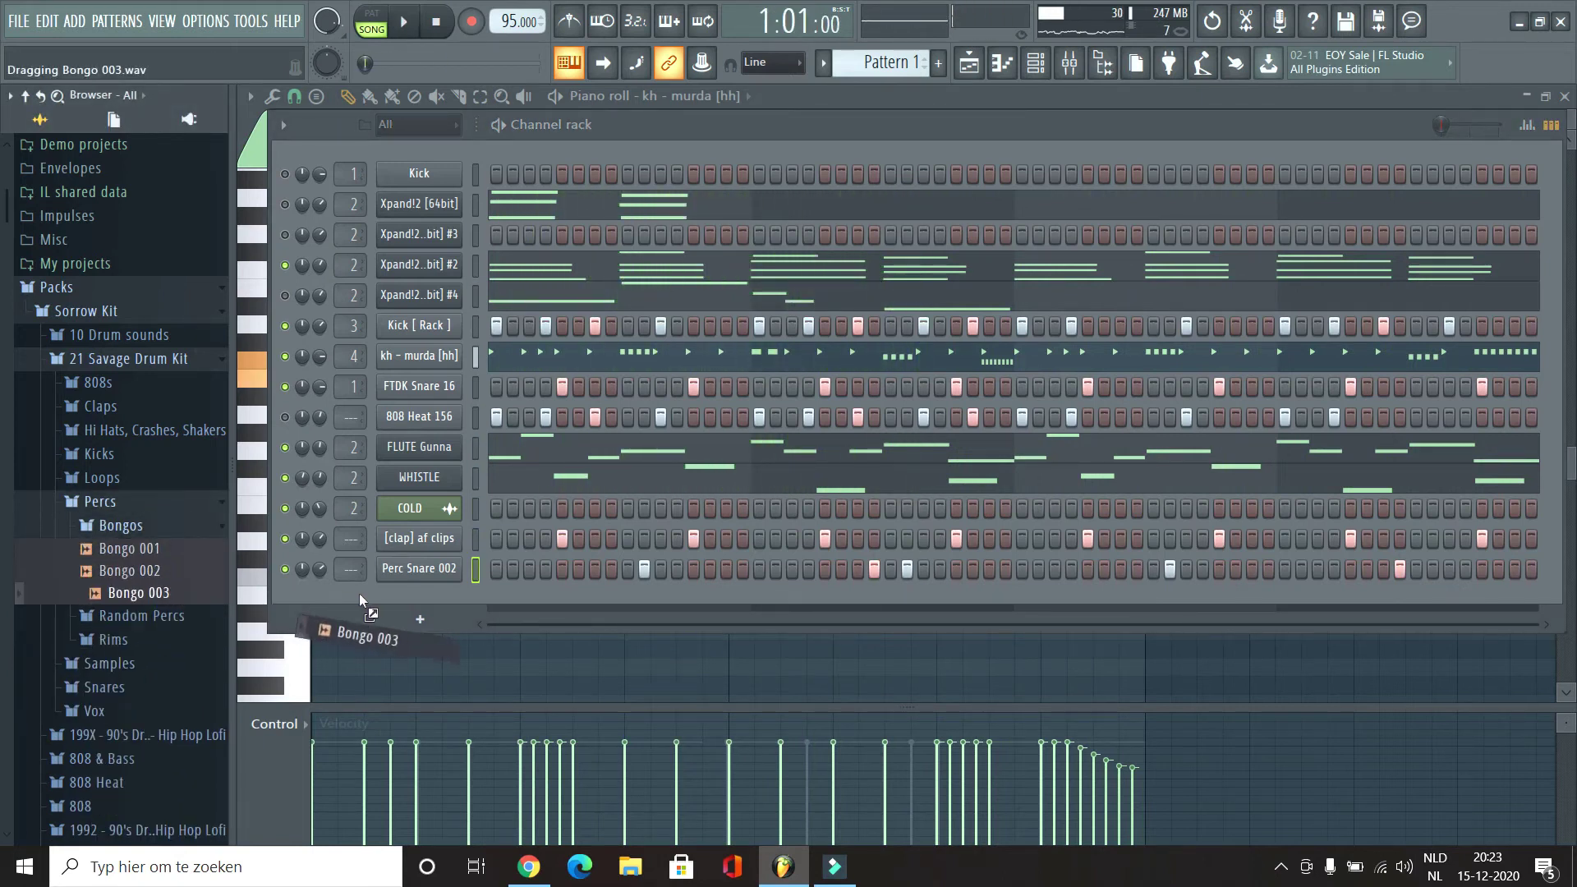
drag(362, 599, 363, 601)
Step: Place Bongo 003 hits on steps 3, 4, 15 and 35 of the pattern
click(529, 599)
click(546, 600)
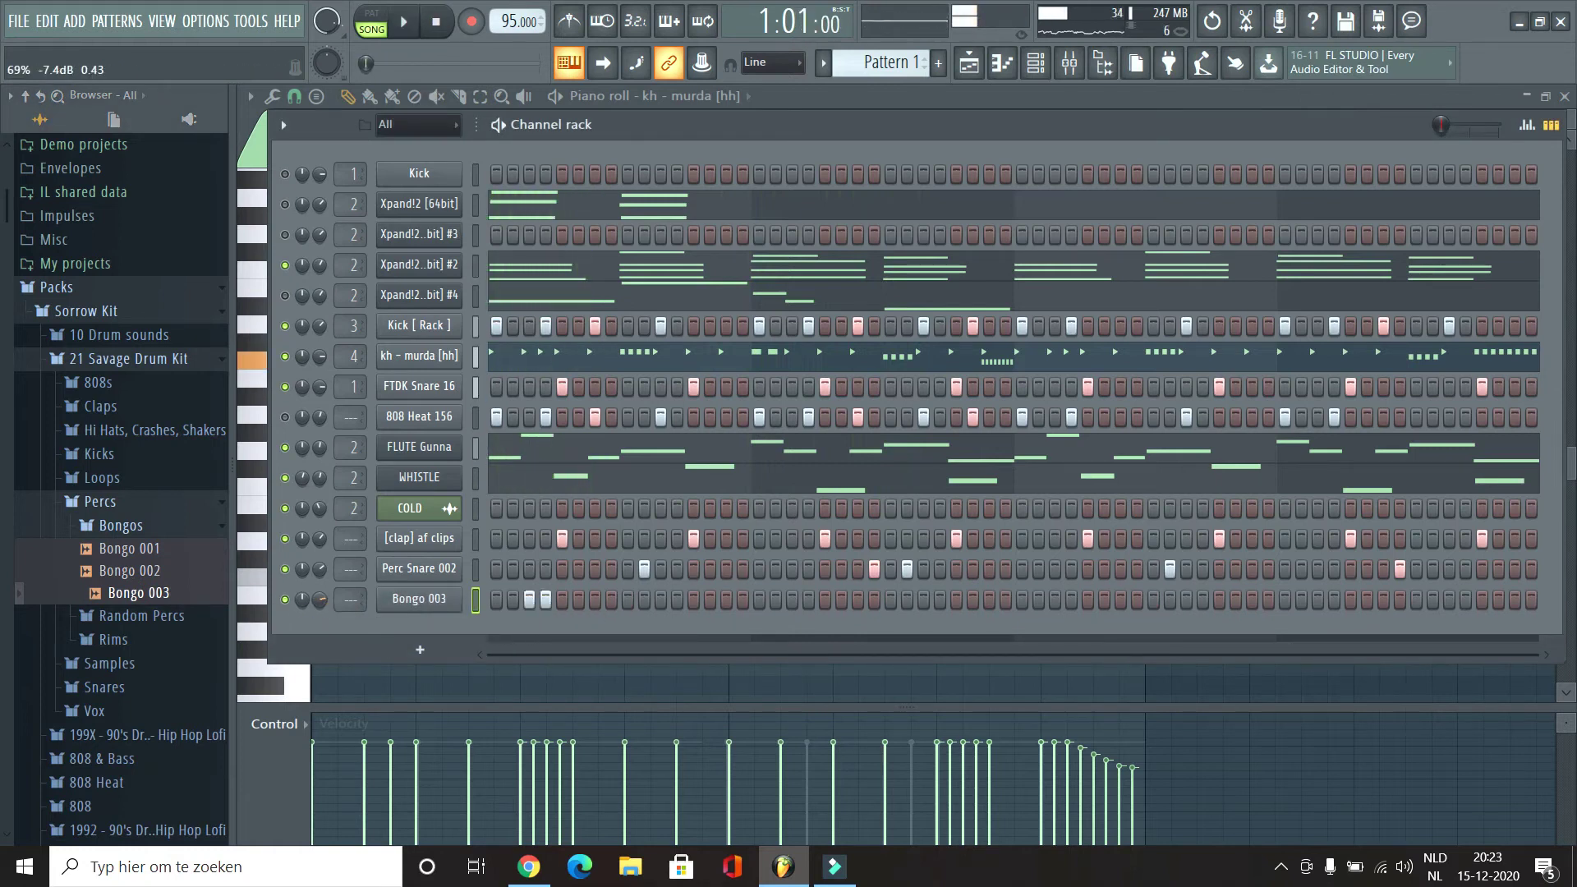
click(546, 601)
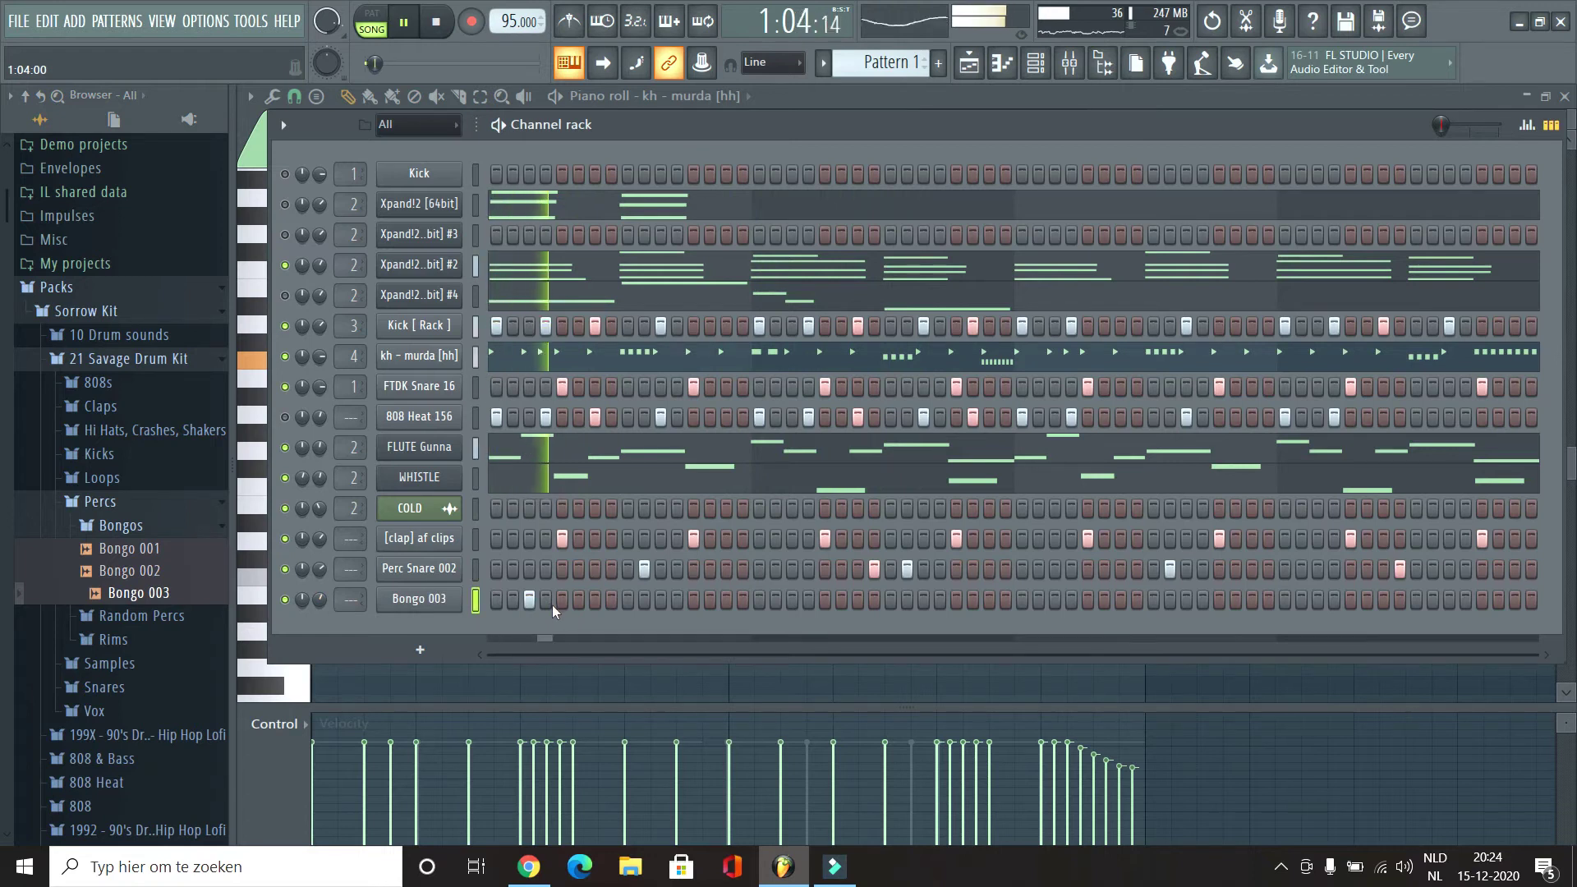
click(545, 600)
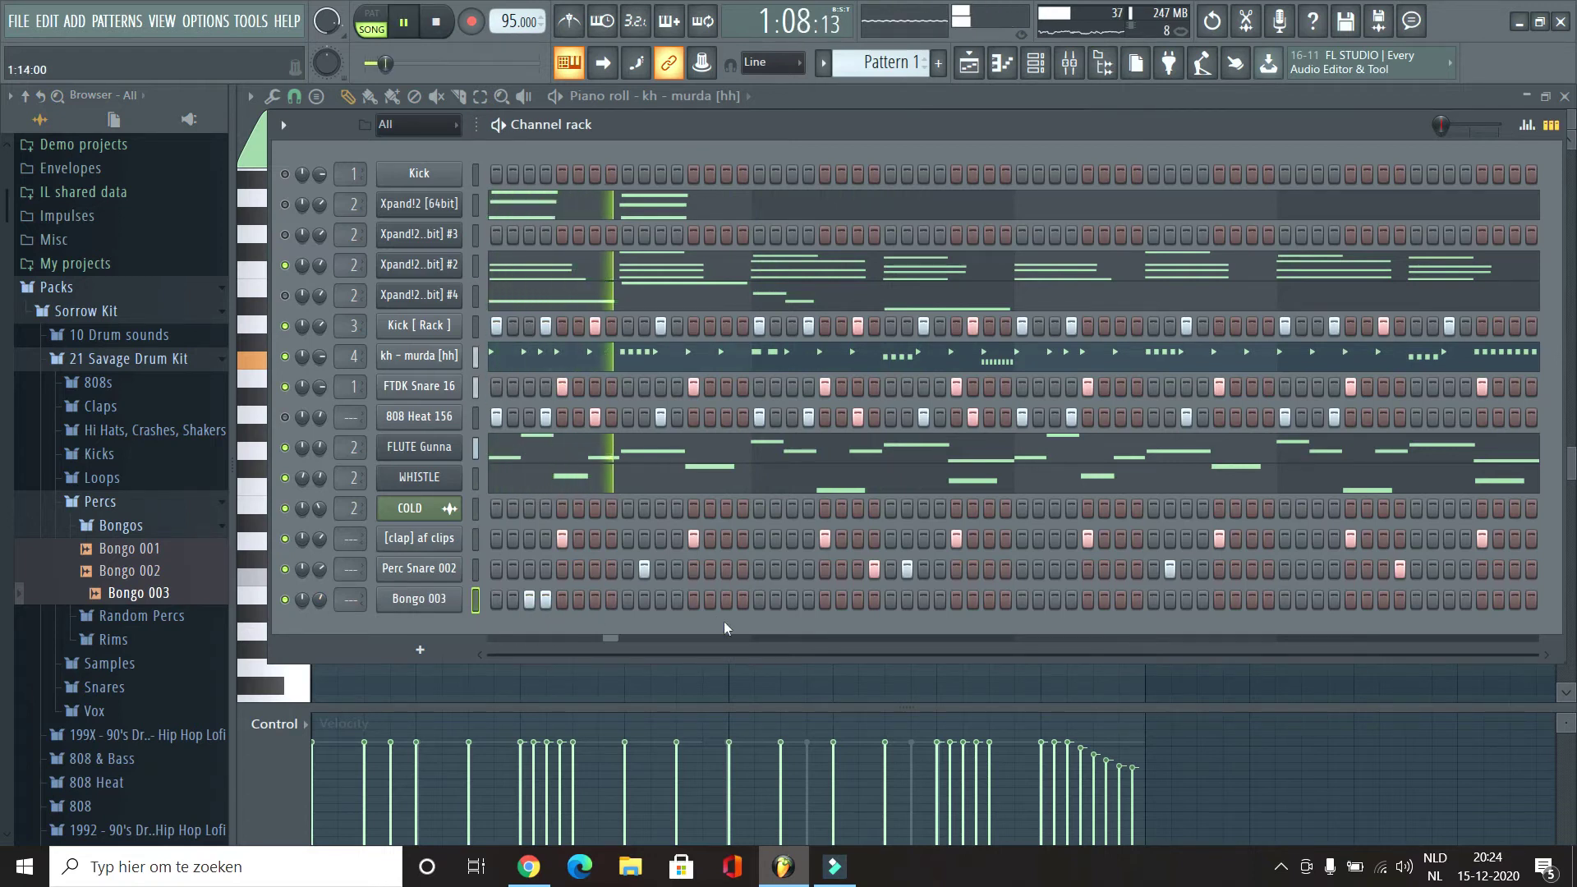
click(727, 601)
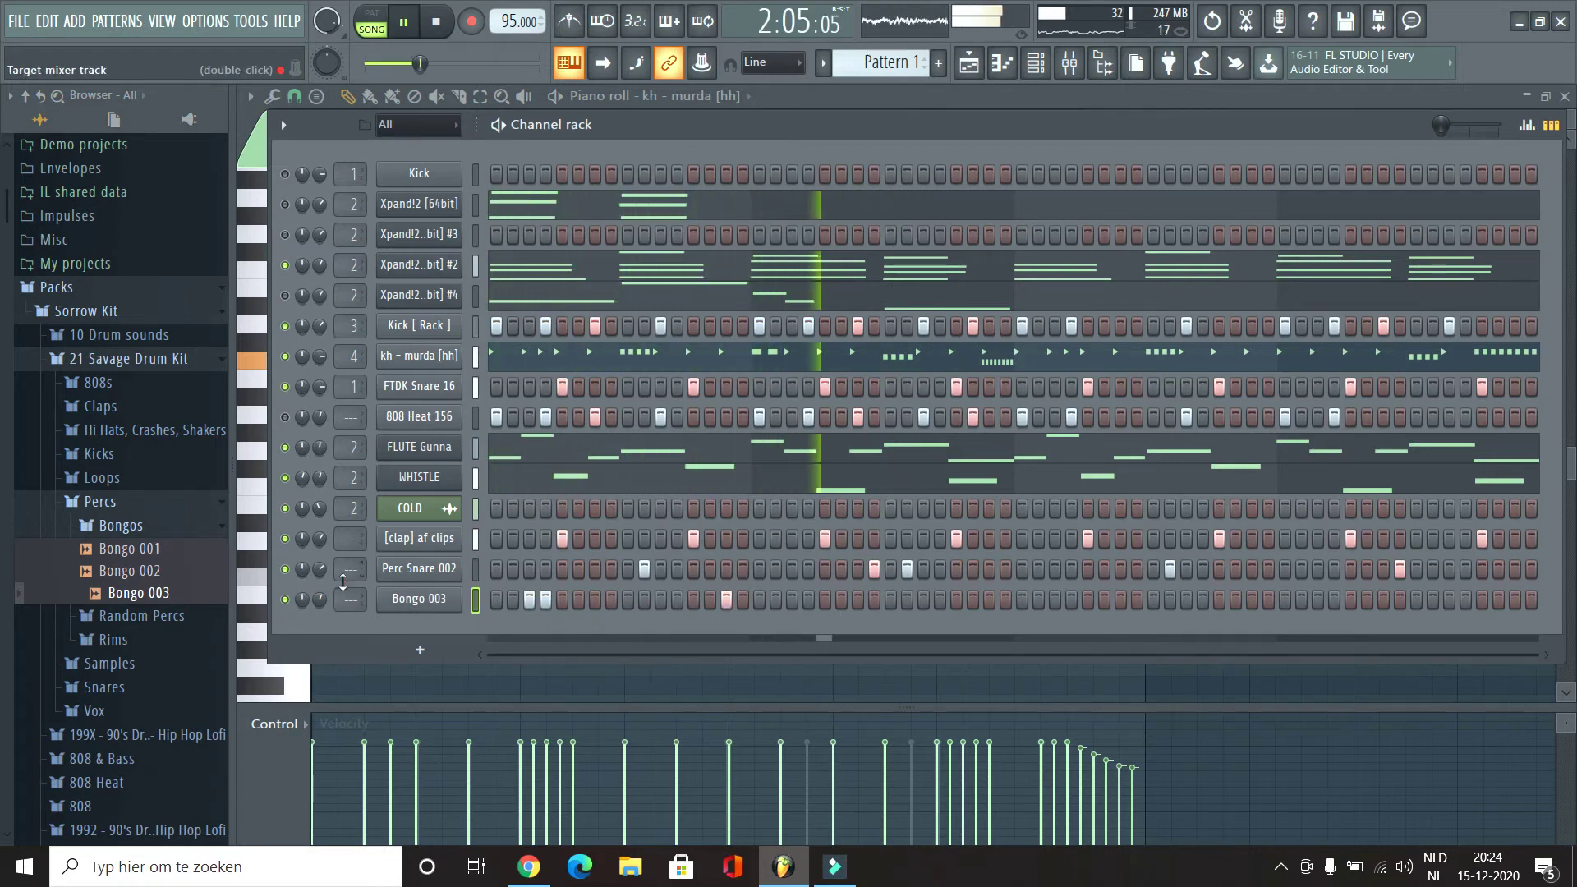
click(1055, 601)
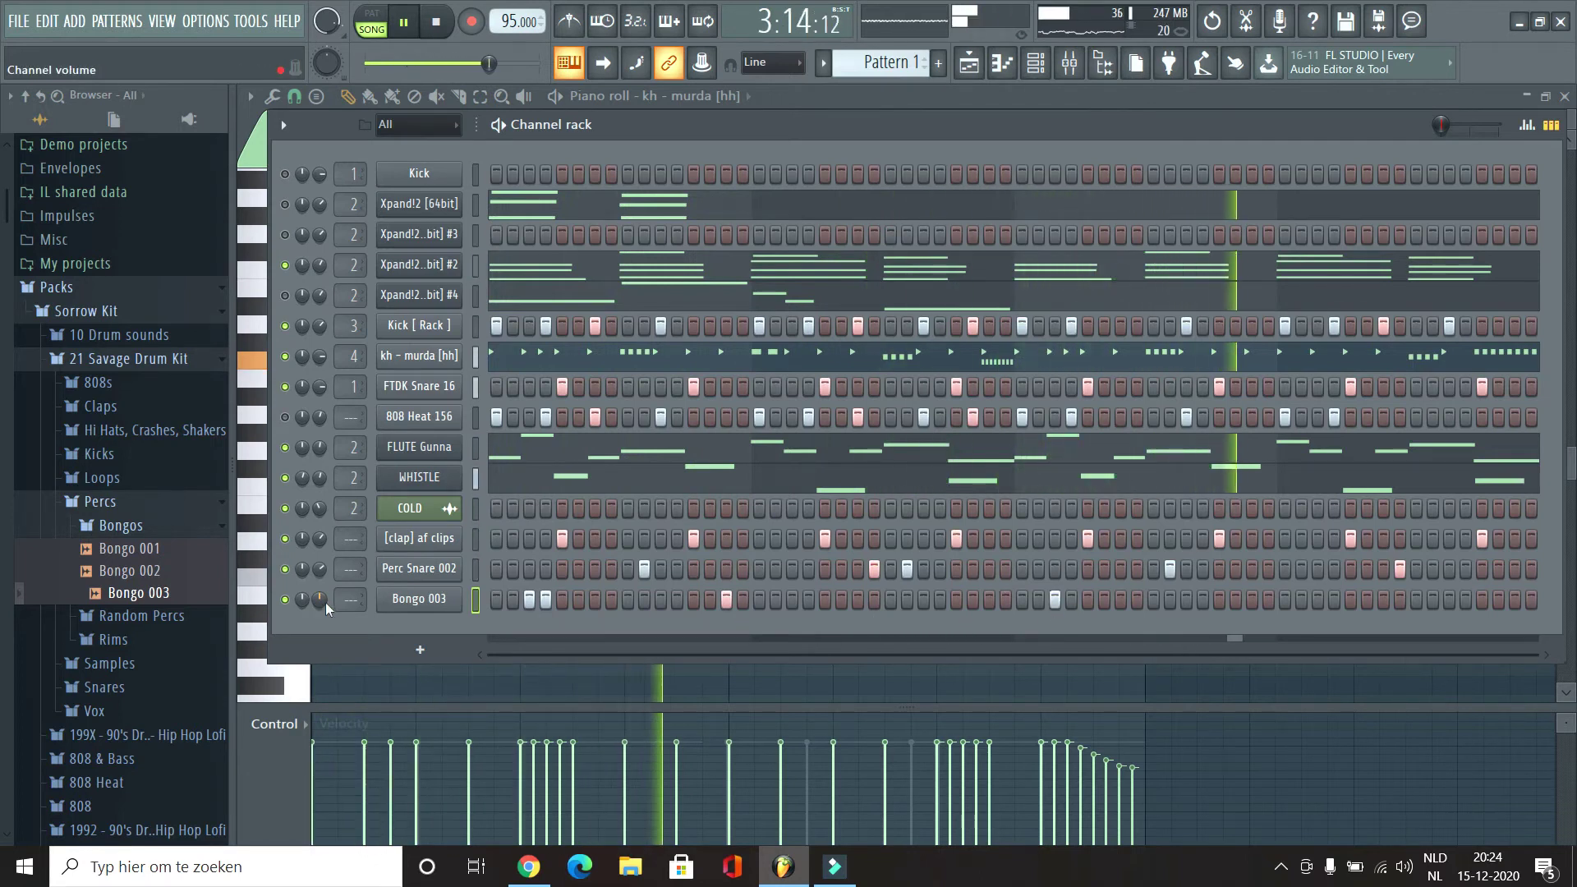
Step: Audition vocal samples from the Winter Fire - AngelicVibes pack against the beat, including angellaughs_reverb and fire3_autotune
click(120, 524)
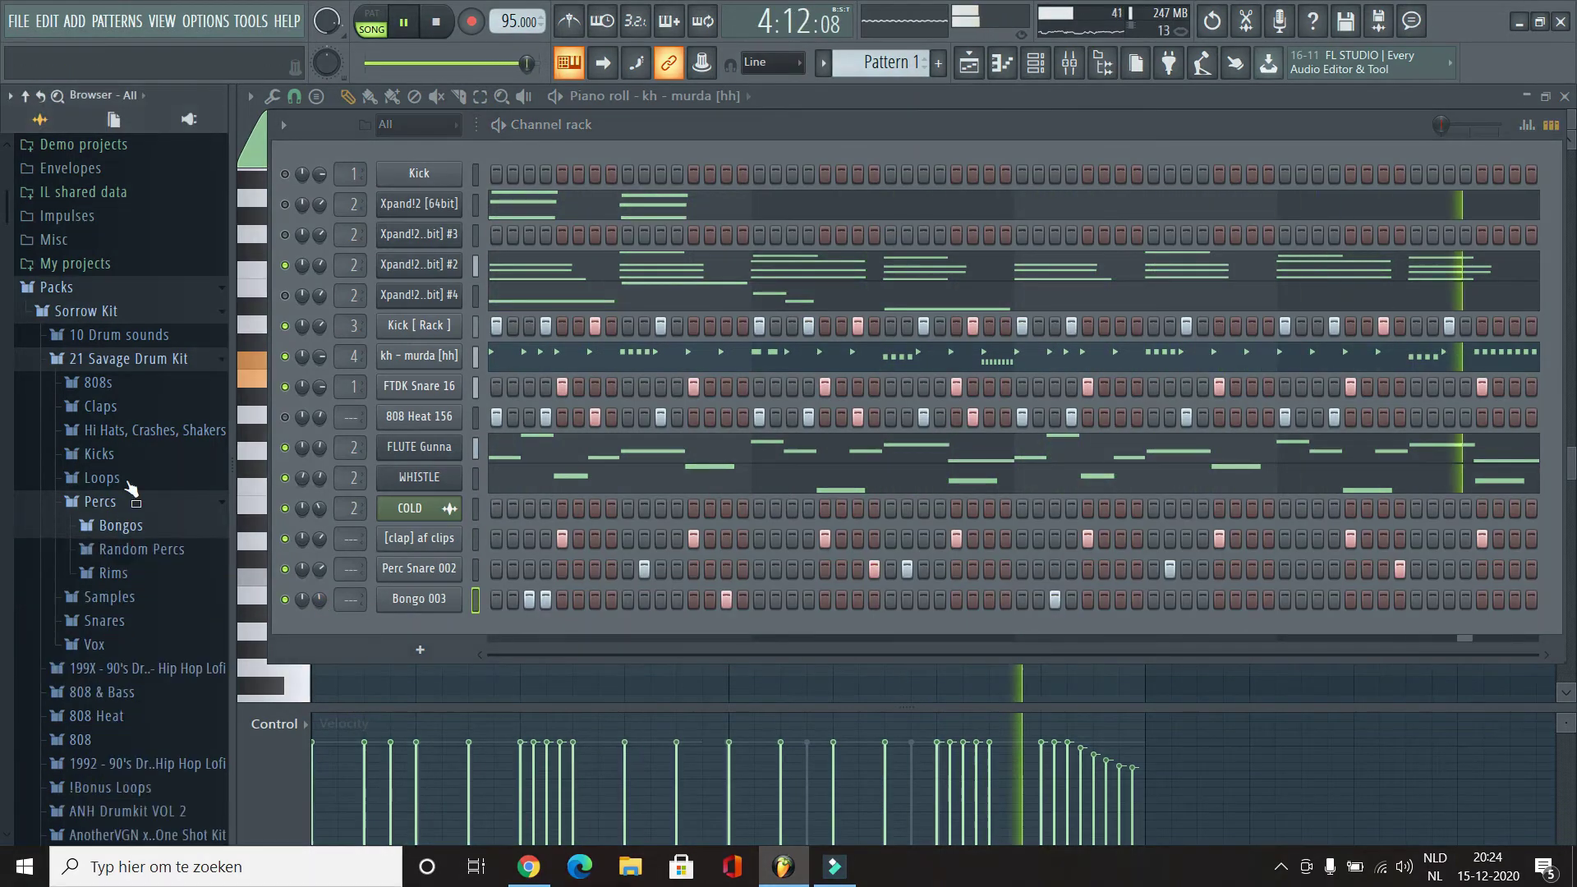
click(130, 359)
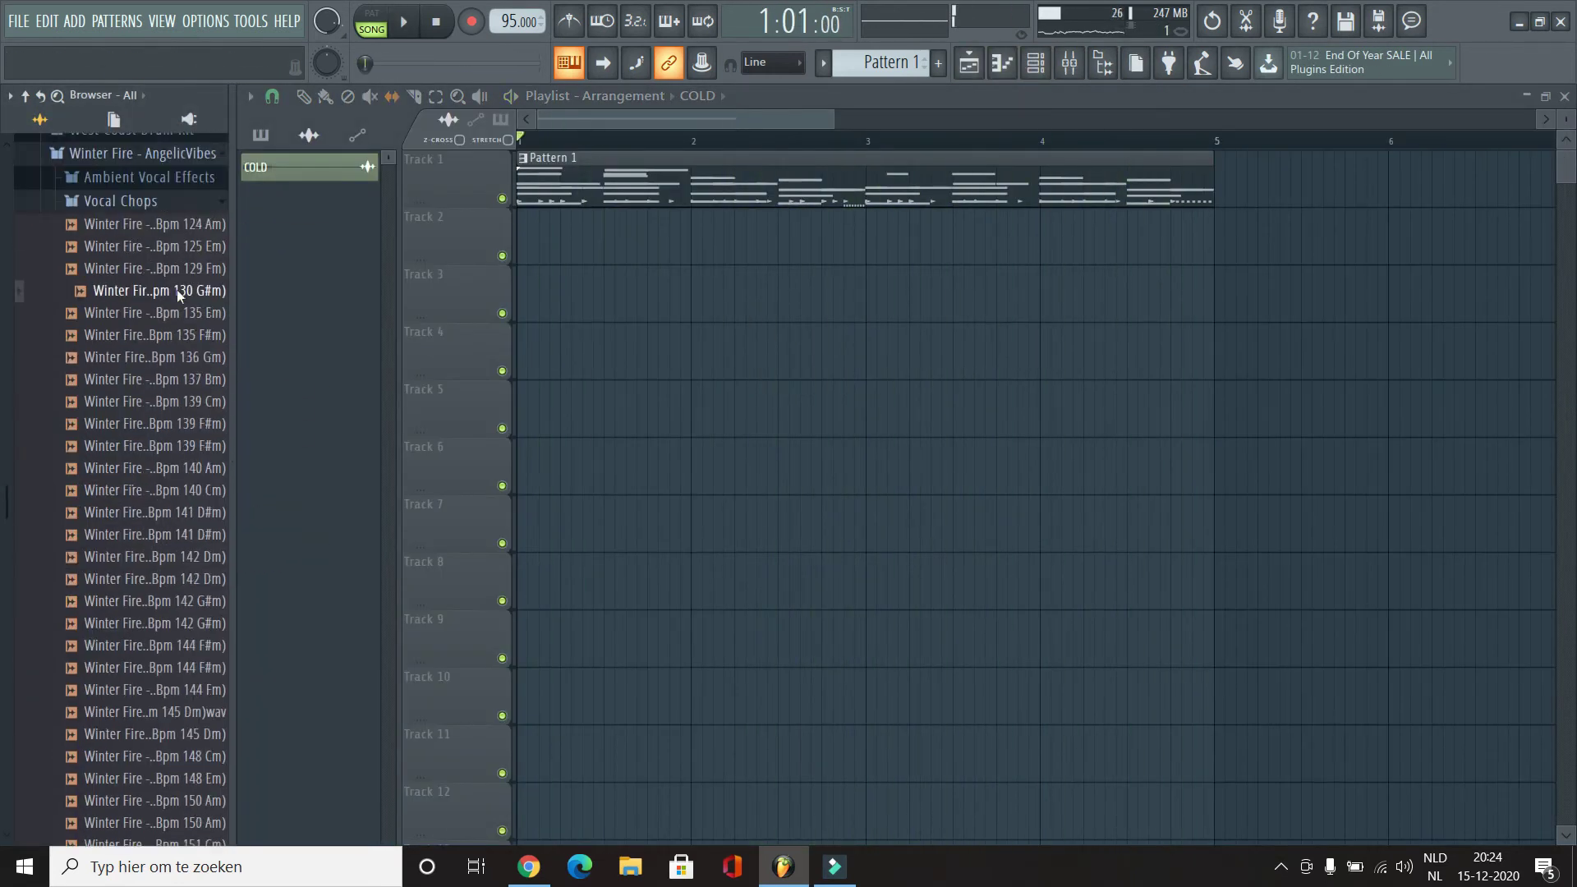
scroll(156, 493, up, 10)
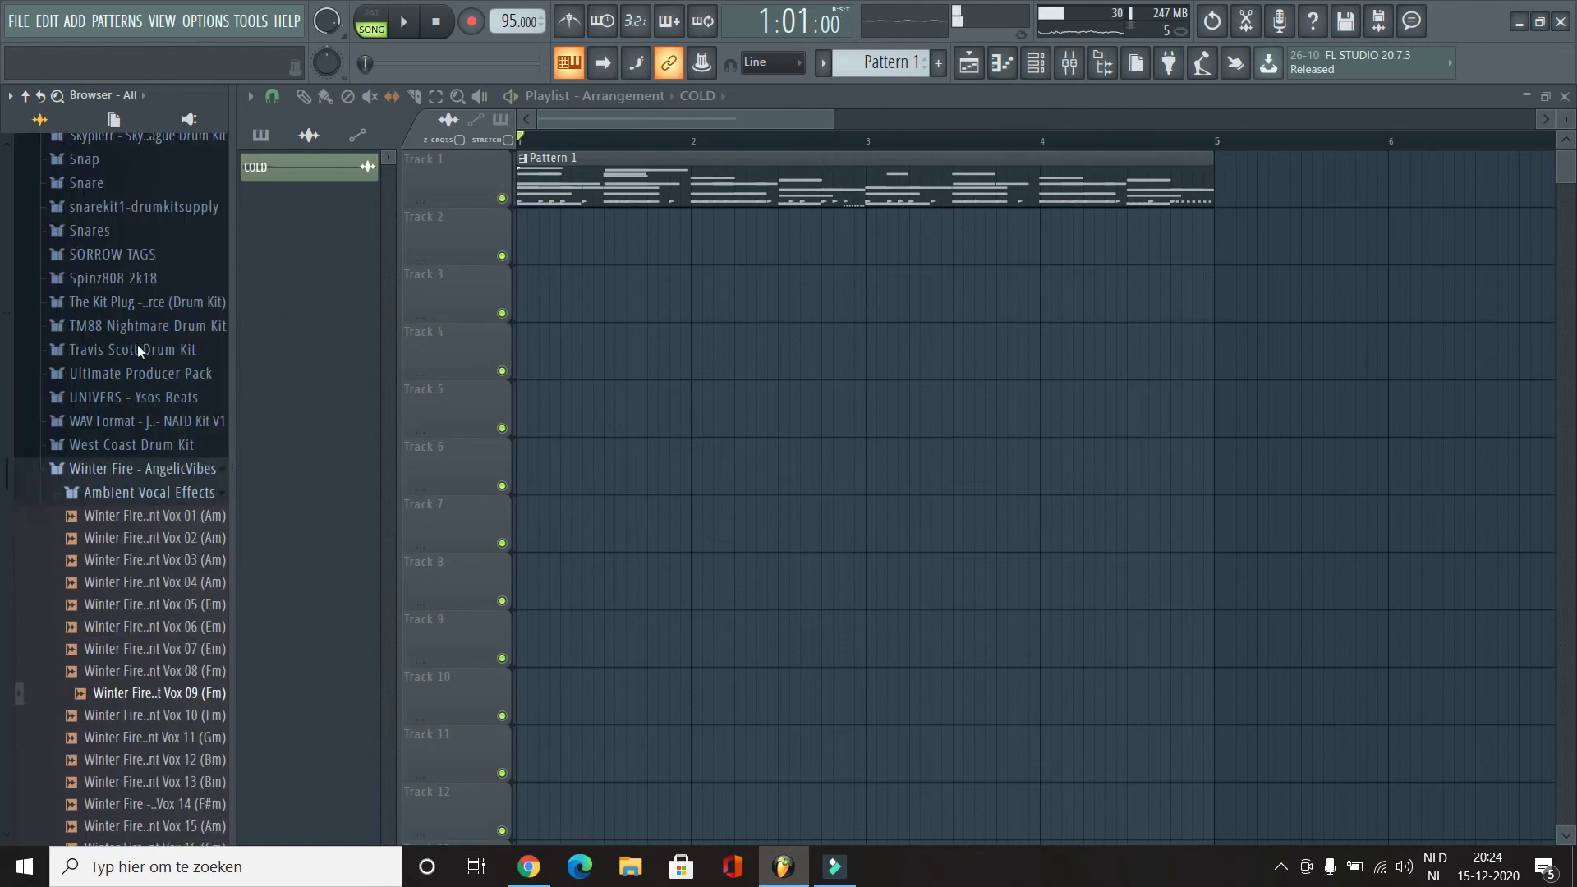
click(151, 604)
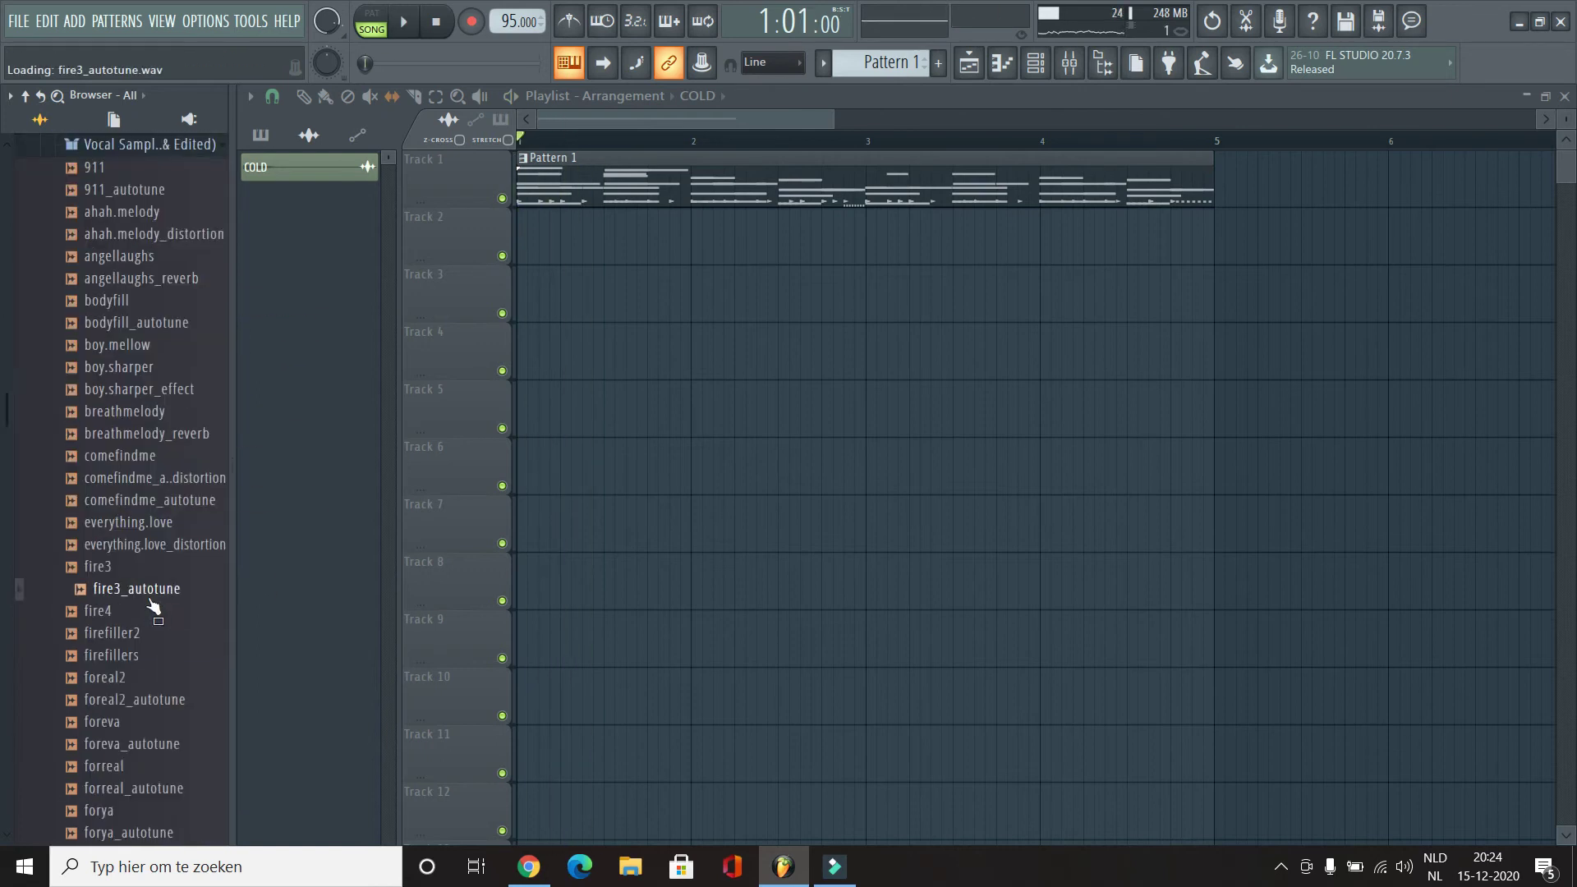
scroll(155, 398, up, 2)
click(144, 409)
key(space)
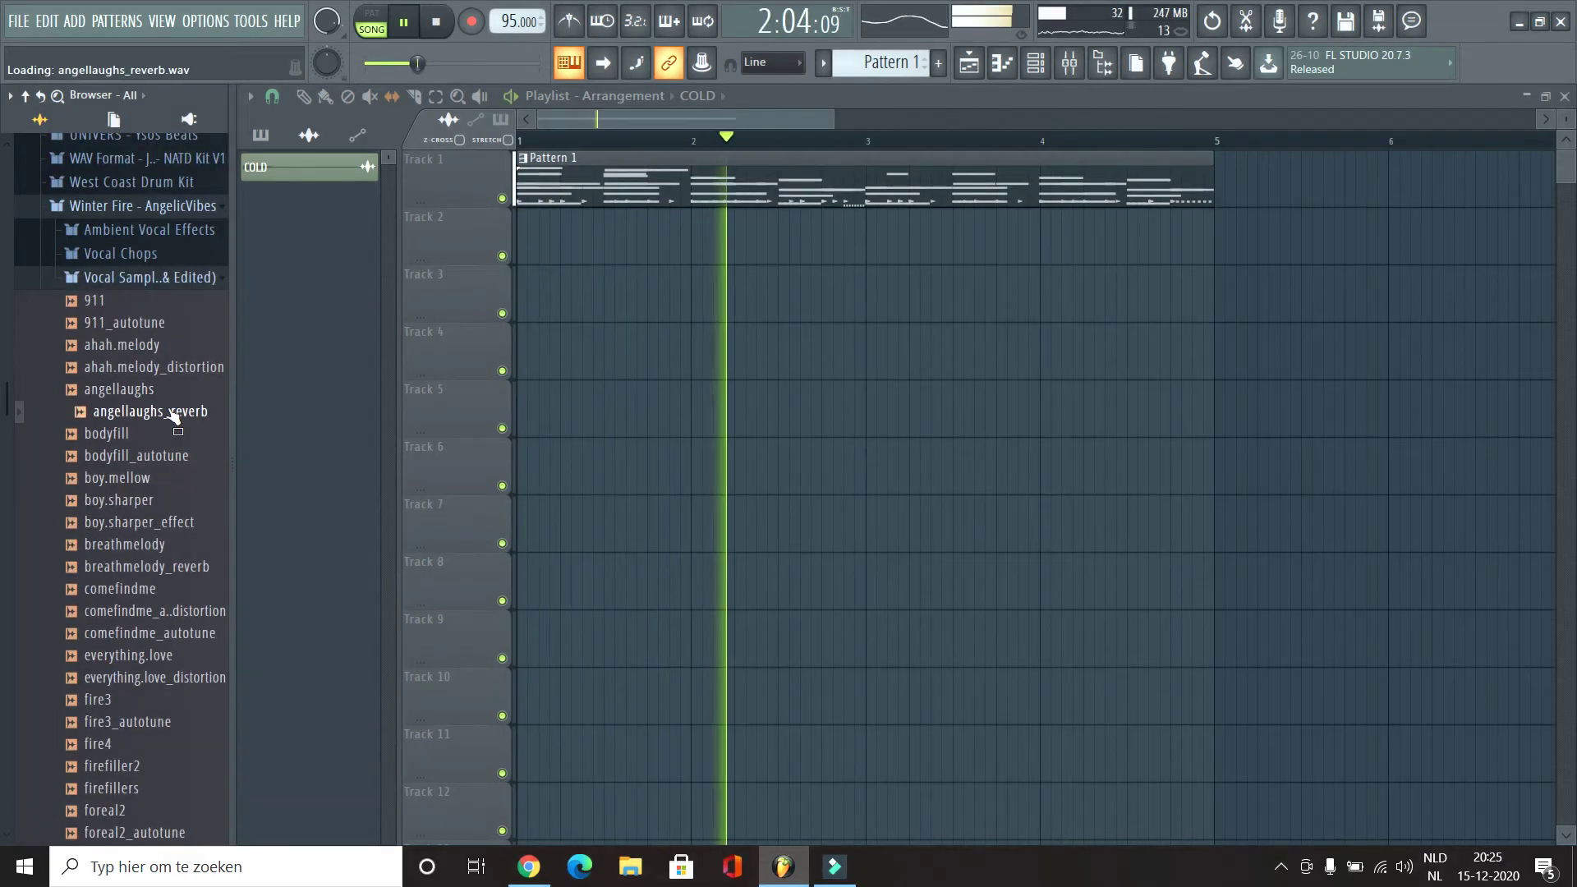
scroll(172, 415, down, 2)
click(172, 414)
click(164, 497)
scroll(165, 493, down, 2)
click(160, 460)
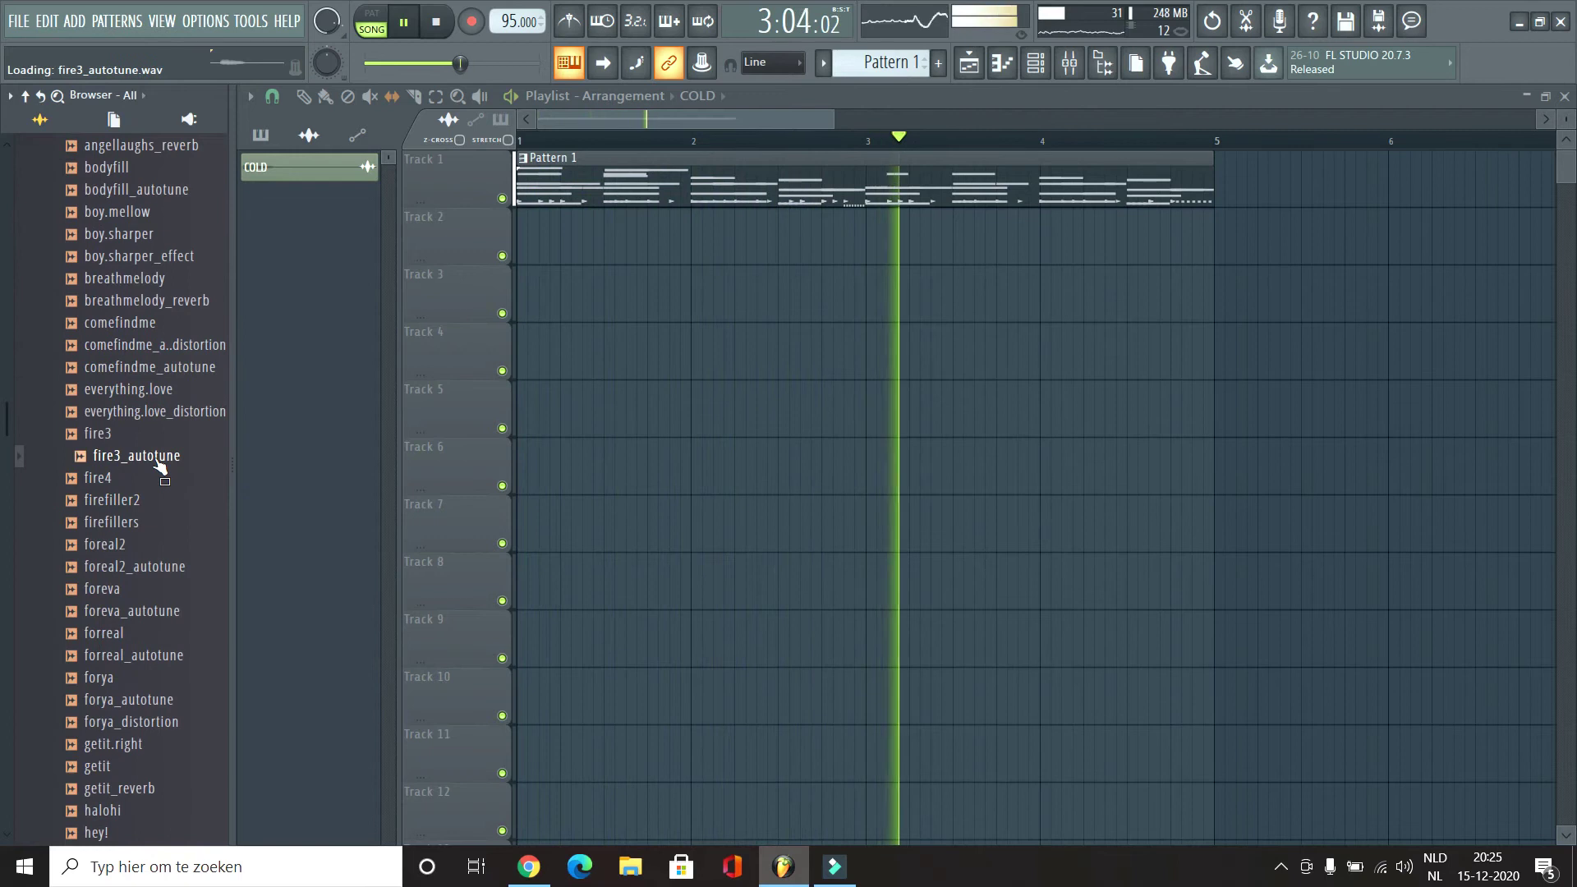
Step: Place Winter Fire - Ambient Vox 06 (Em) from the Ambient Vocal Effects folder on Track 2 at bar 1
scroll(159, 460, up, 4)
click(159, 281)
click(177, 236)
click(166, 281)
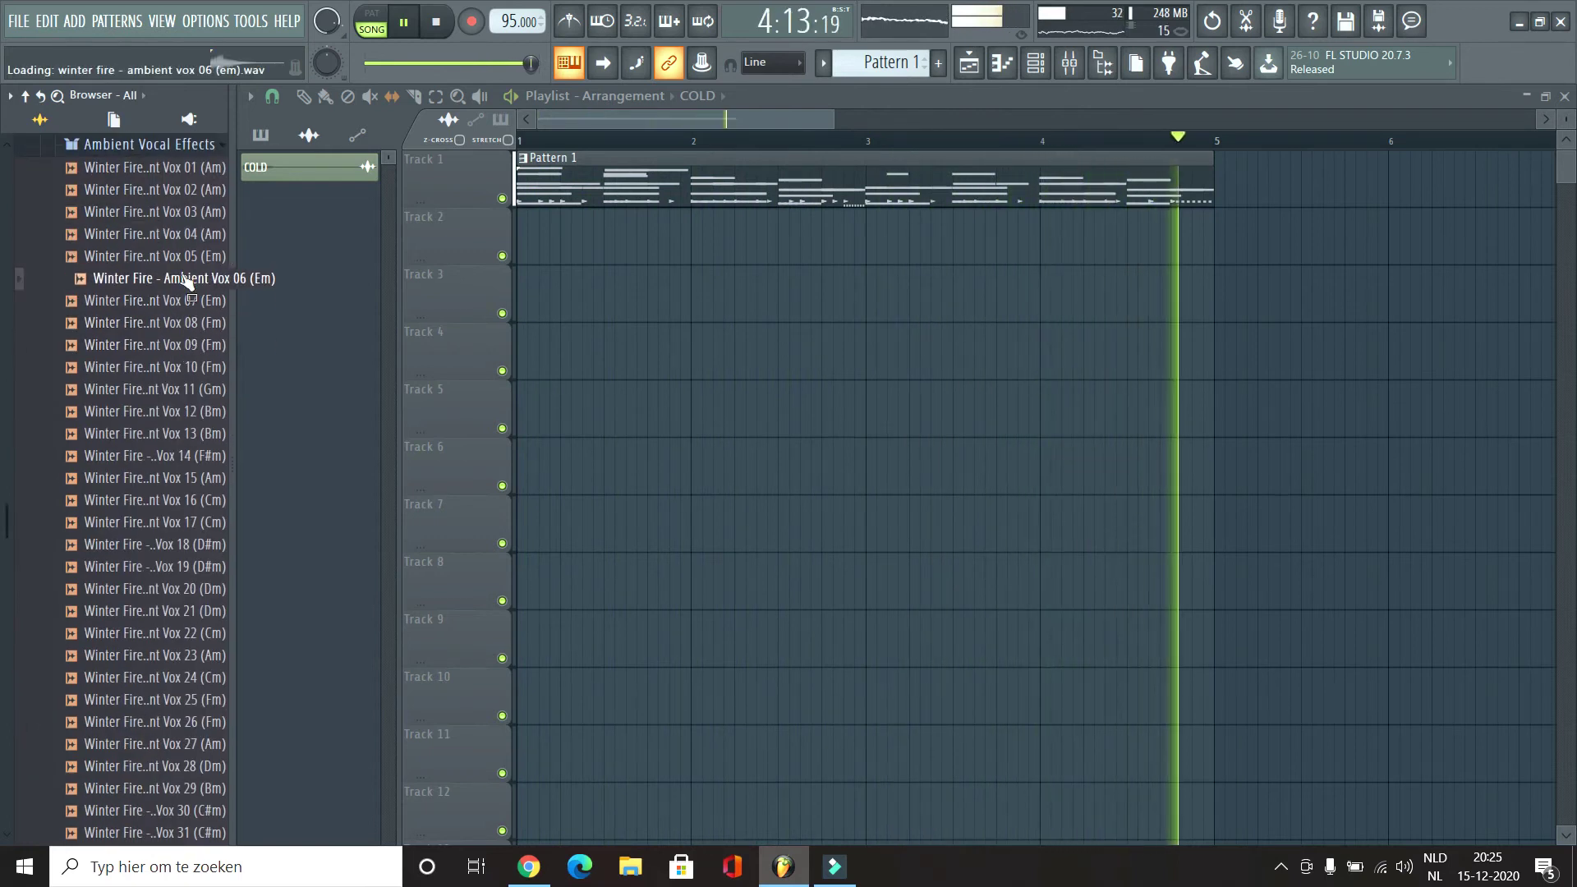
drag(188, 284, 479, 249)
Step: Try a shorter time stretch on the Ambient Vox 06 clip and play it from step 12 of bar 1
double_click(672, 245)
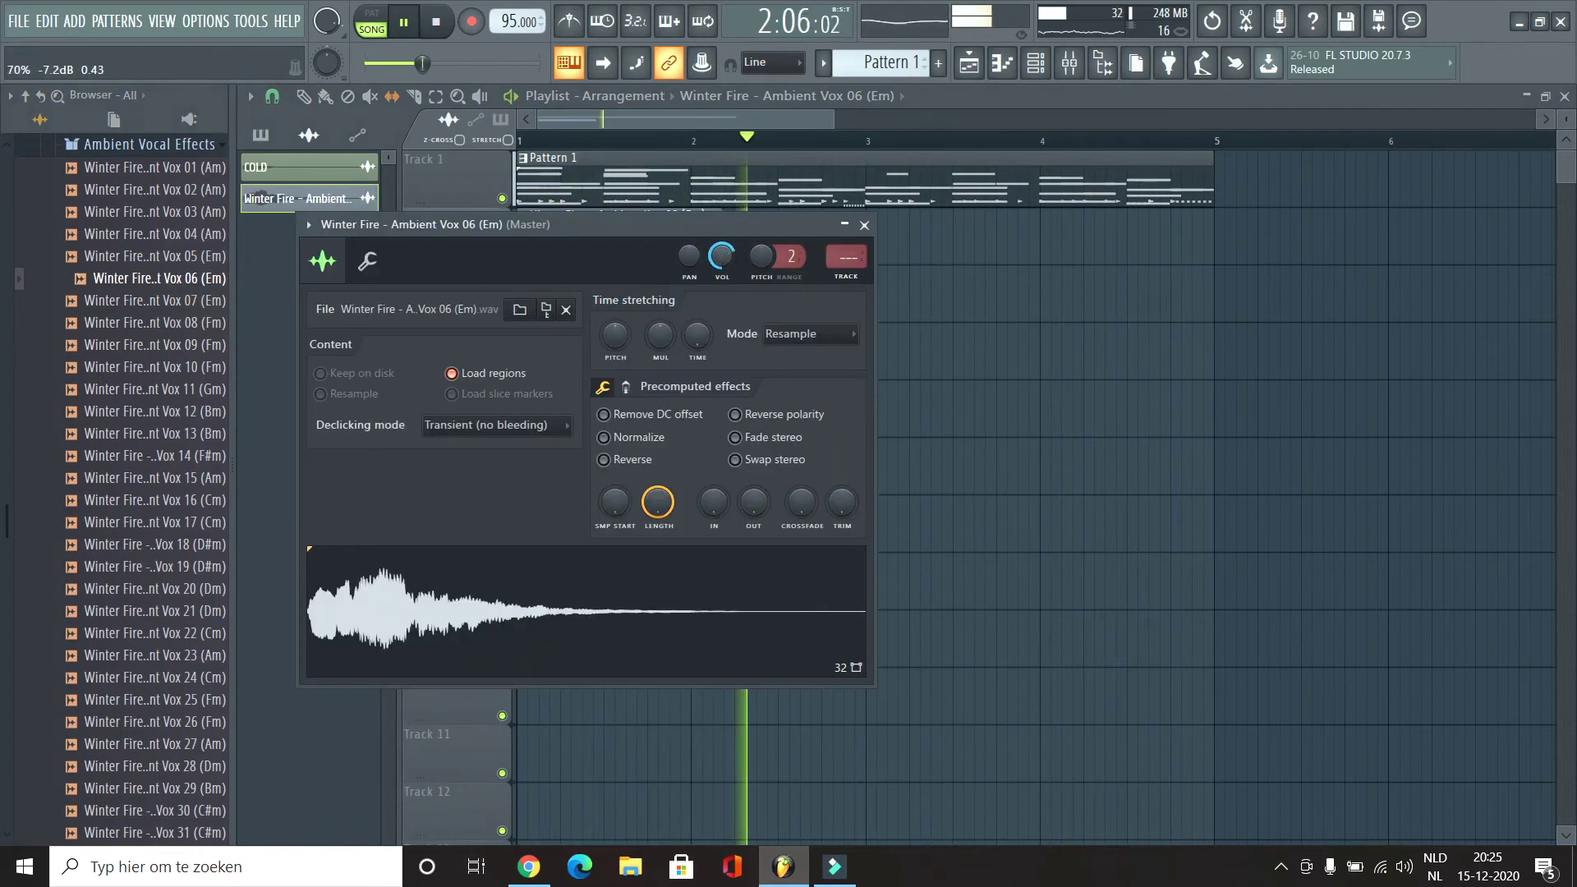
click(641, 138)
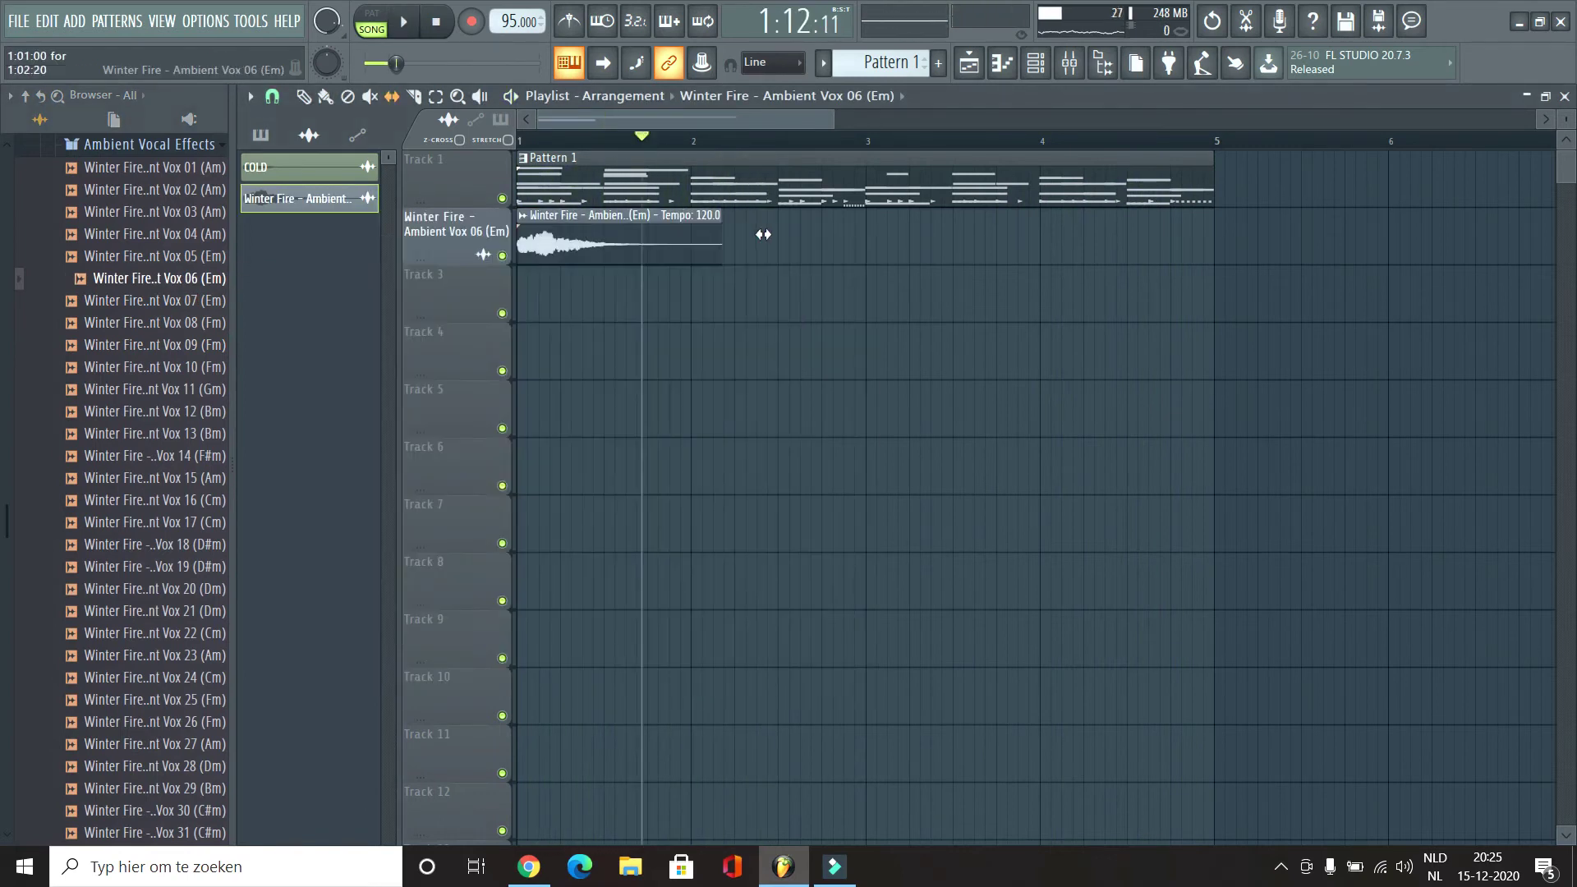
key(space)
drag(713, 237, 661, 236)
key(space)
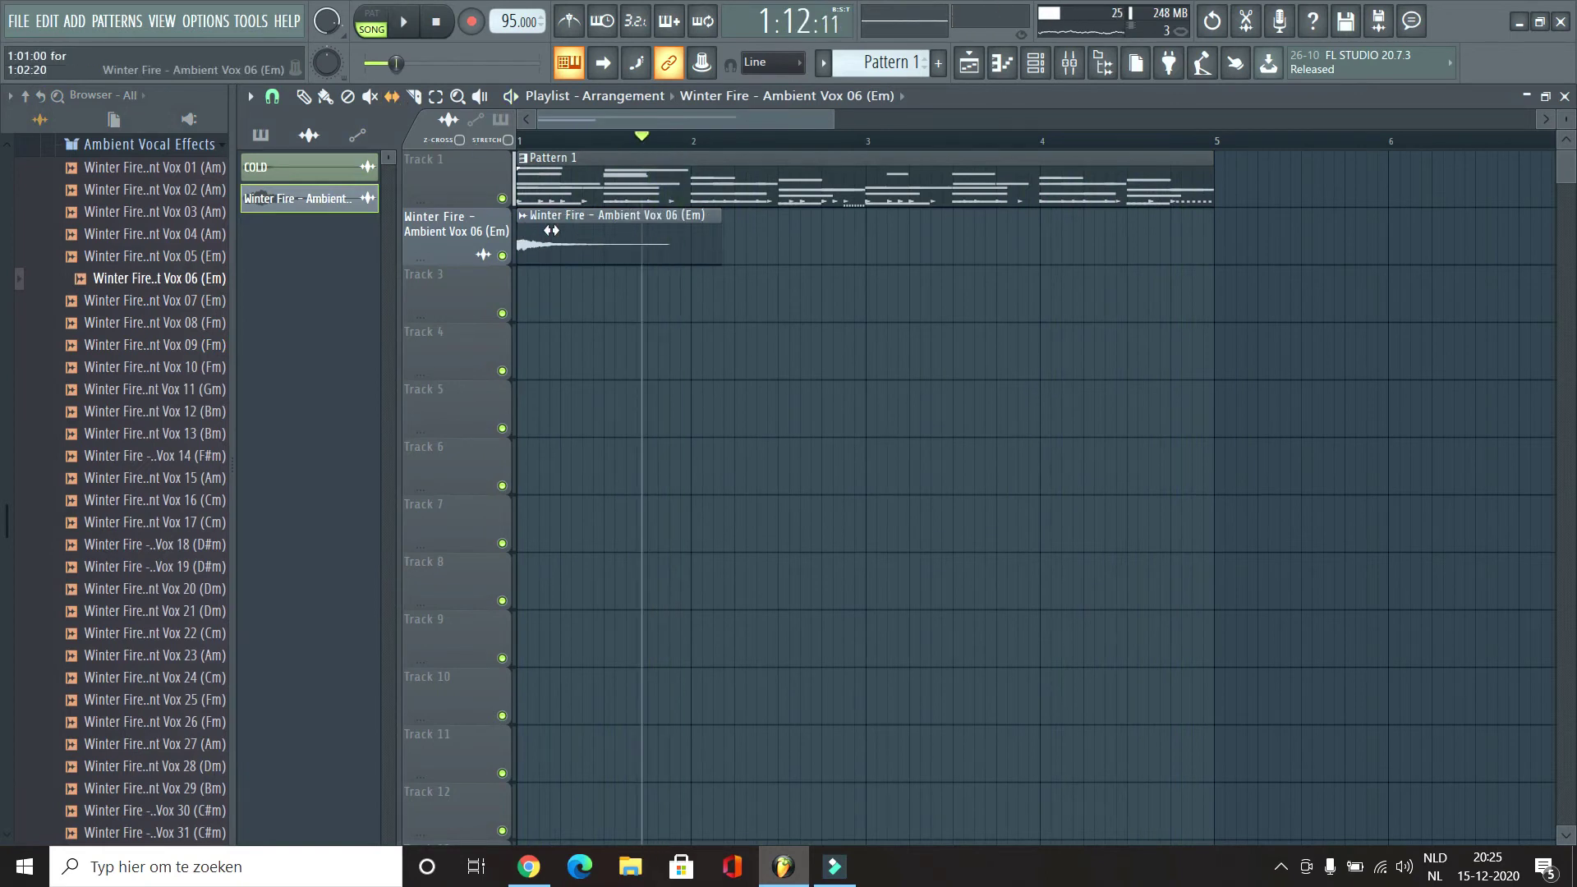
Step: Move the Ambient Vox 06 clip to beat 3 of bar 1 and audition the arrangement from the start
key(space)
click(438, 23)
drag(631, 244, 689, 253)
key(space)
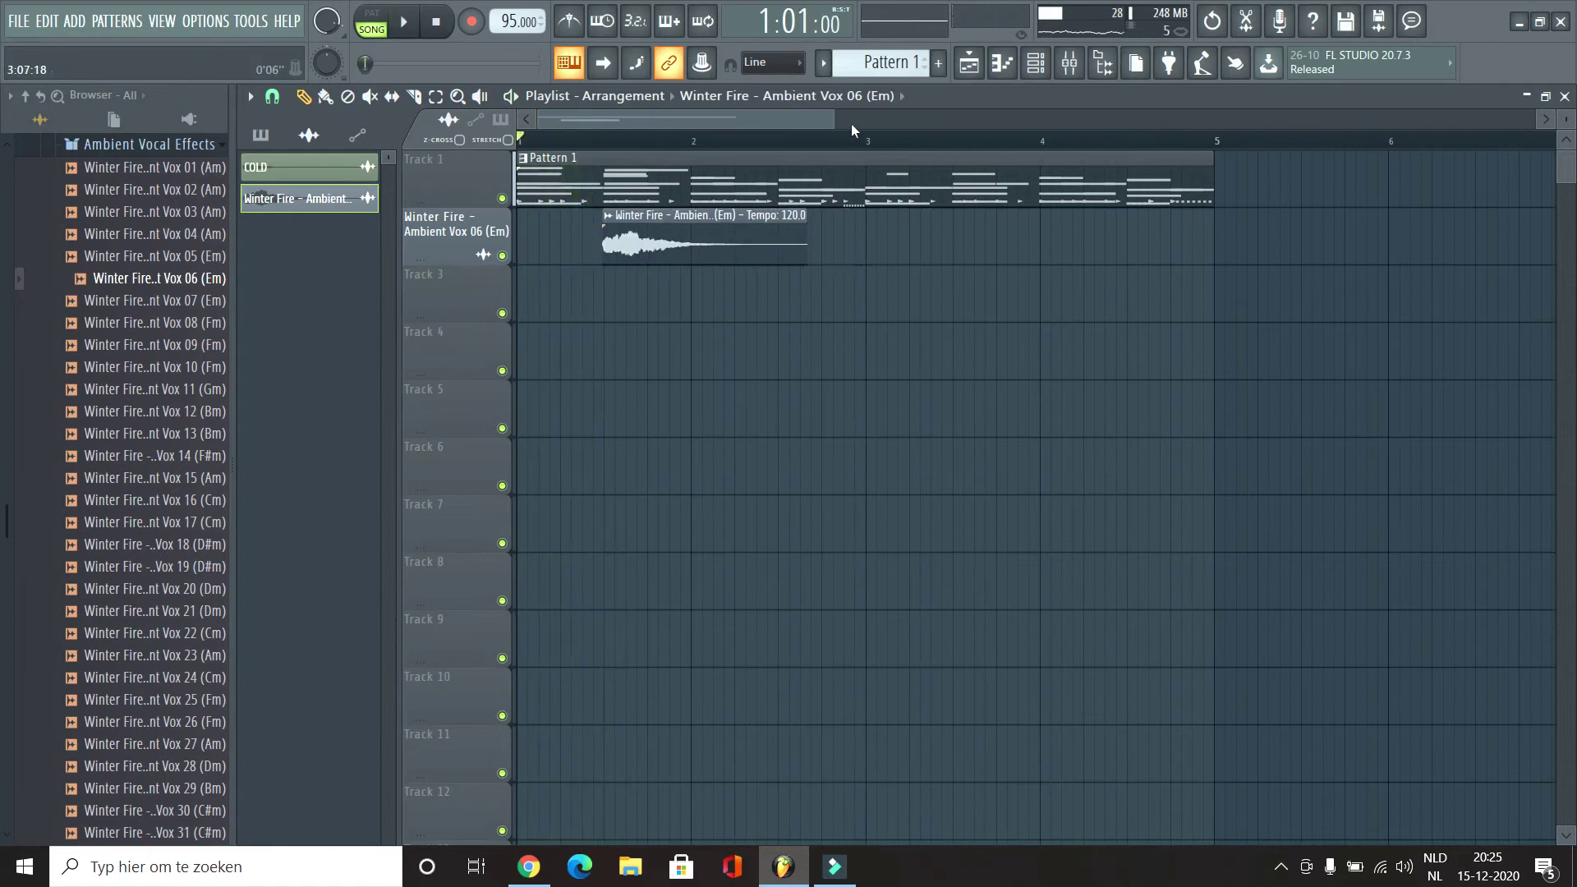
Step: Configure the Ambient Vox 06 channel with a lower volume, Auto stretch mode, swapped stereo and mixer track 2
drag(804, 122, 612, 122)
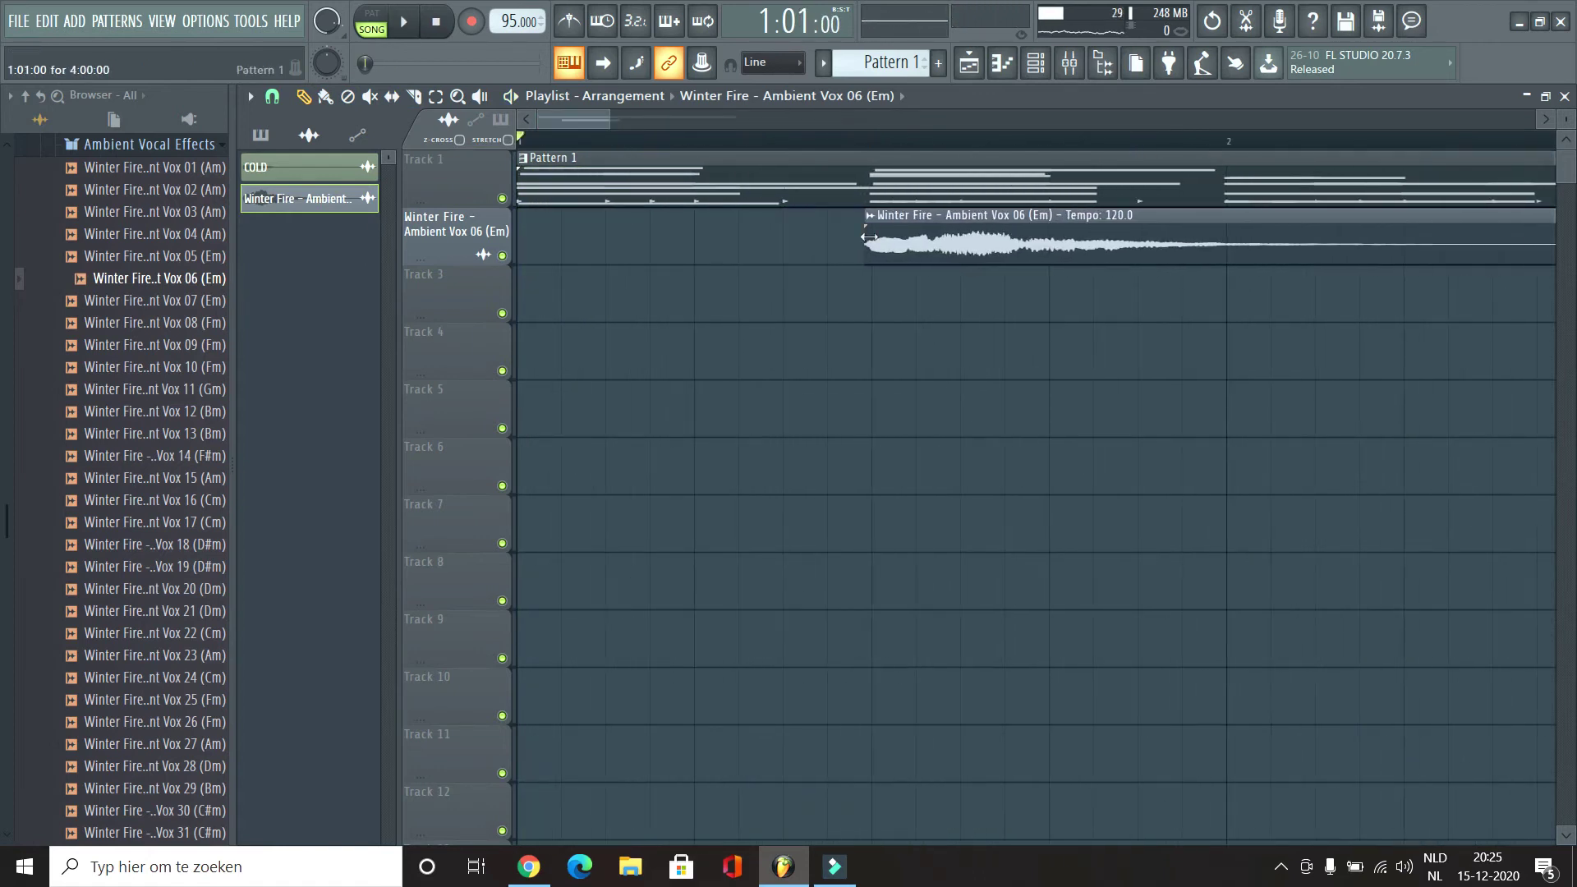
key(space)
double_click(932, 248)
key(space)
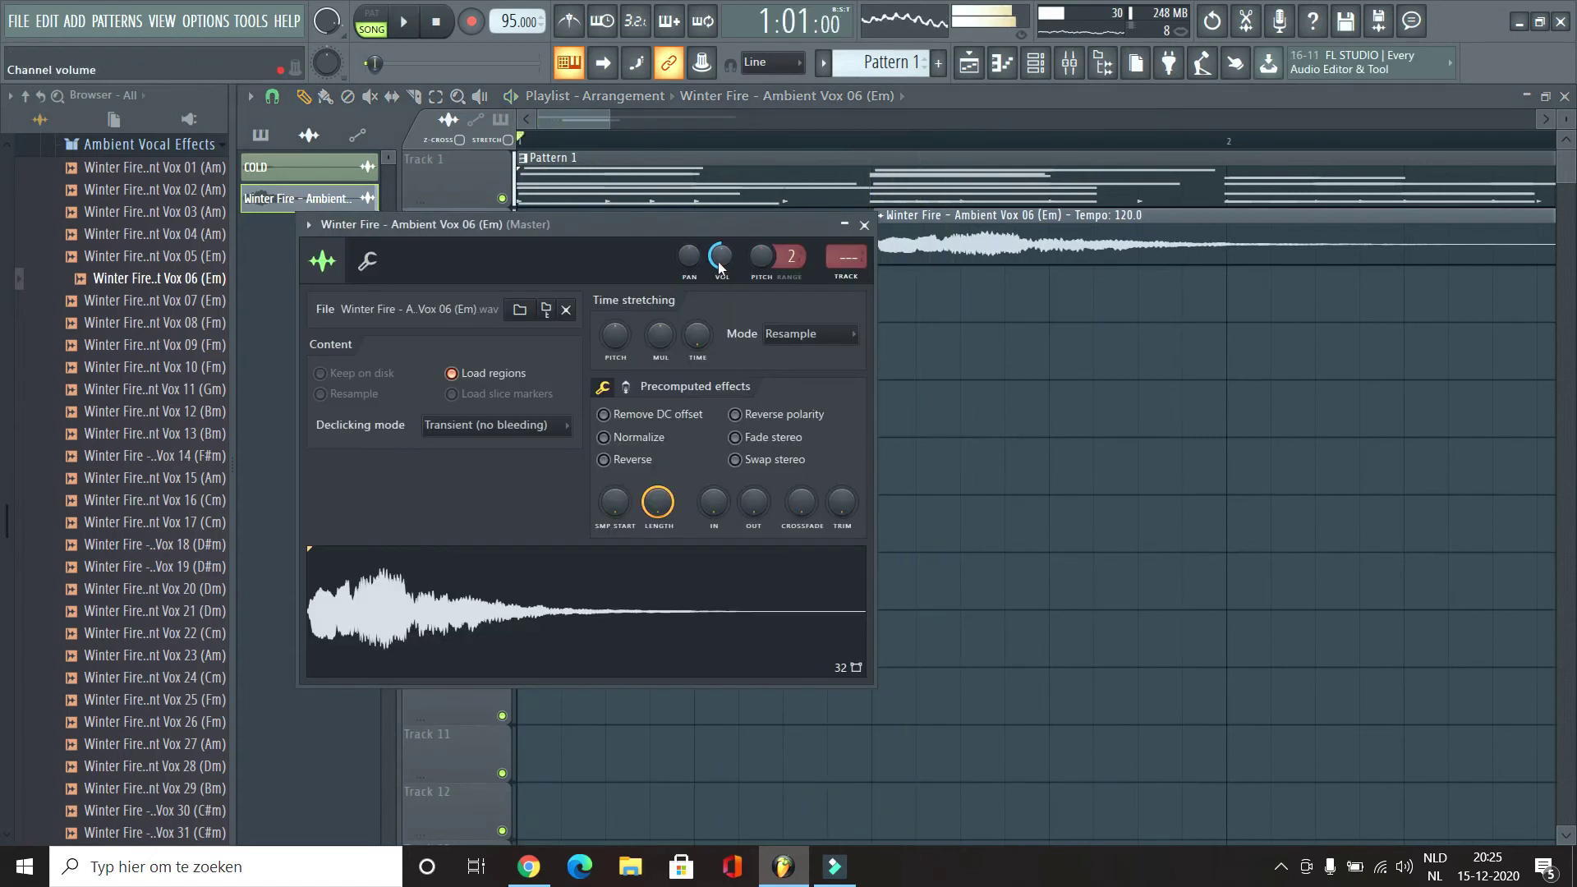
key(space)
key(space)
drag(627, 346, 627, 349)
key(space)
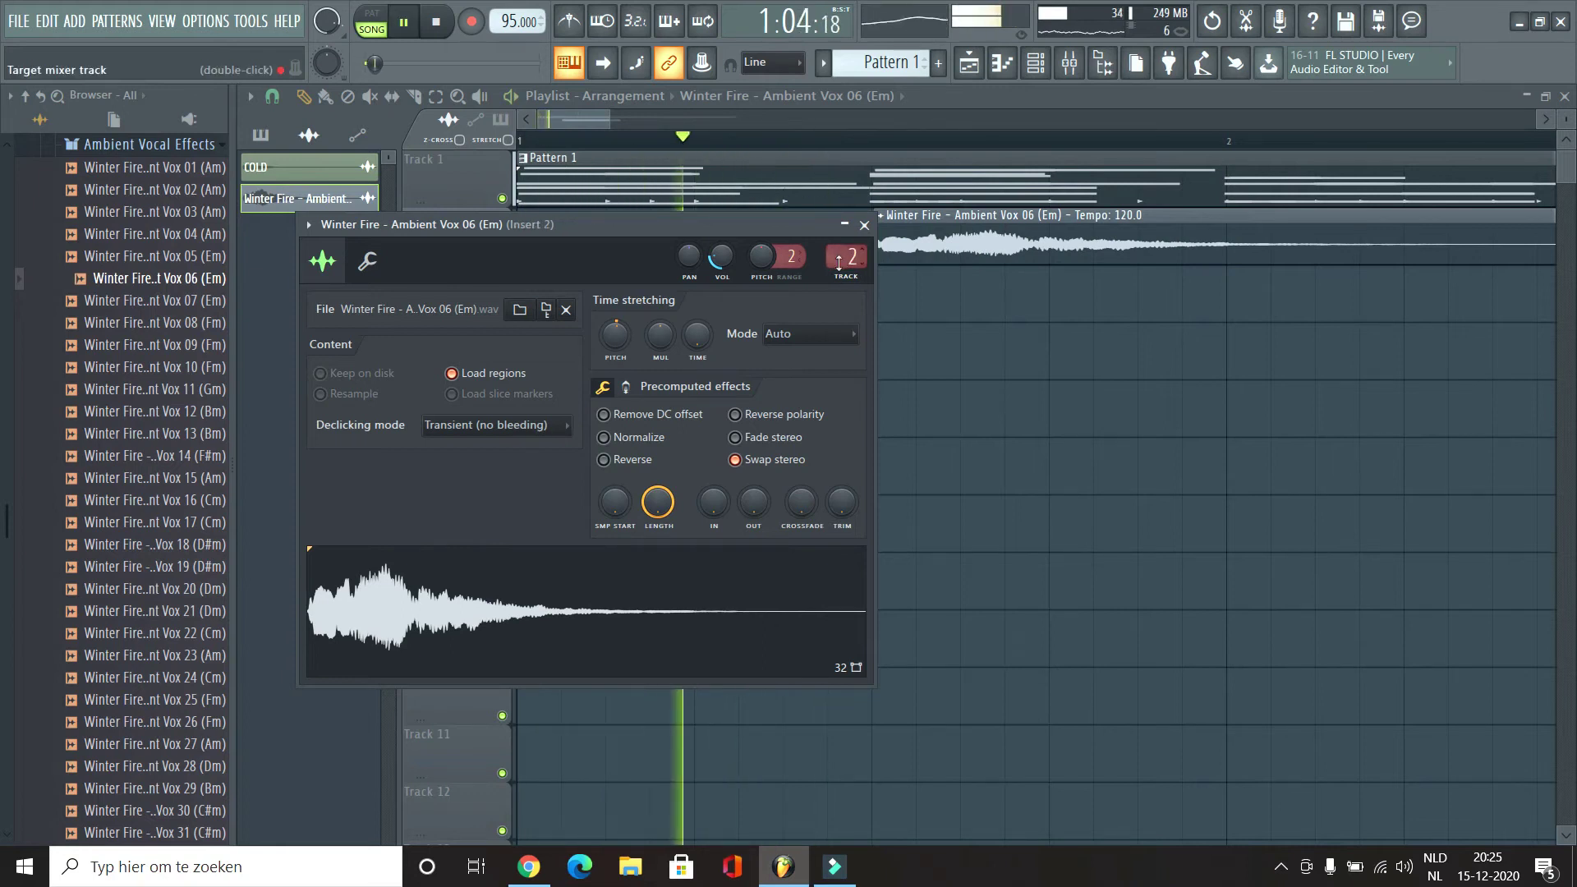
Step: Reset the Ambient Vox 06 time-stretch pitch, audition it with the beat and close the channel settings
right_click(616, 340)
click(649, 353)
key(space)
key(space)
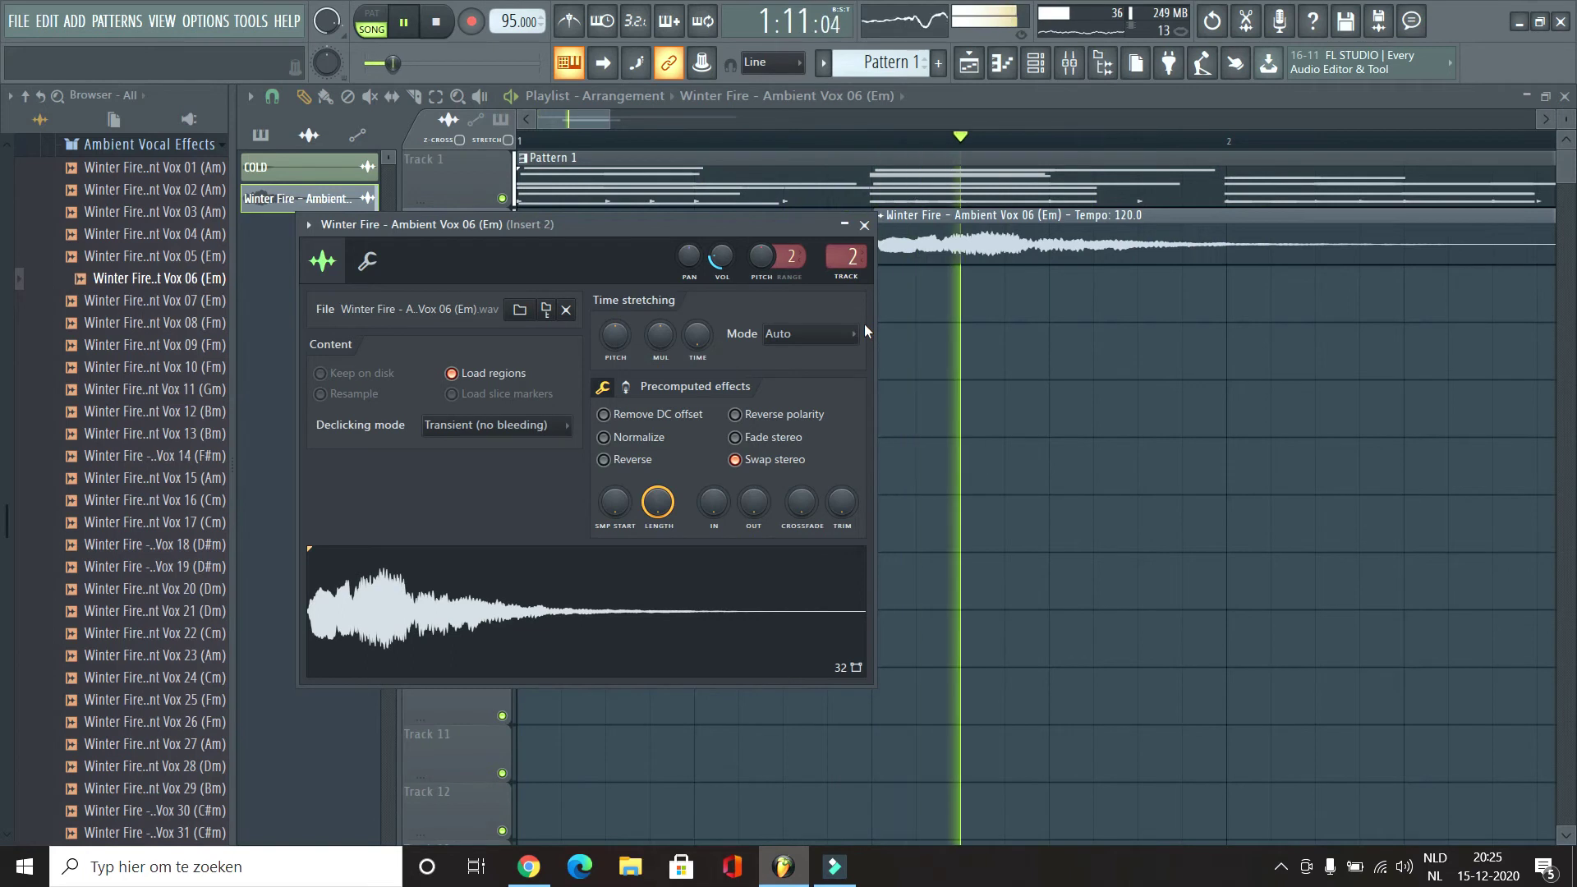
key(Escape)
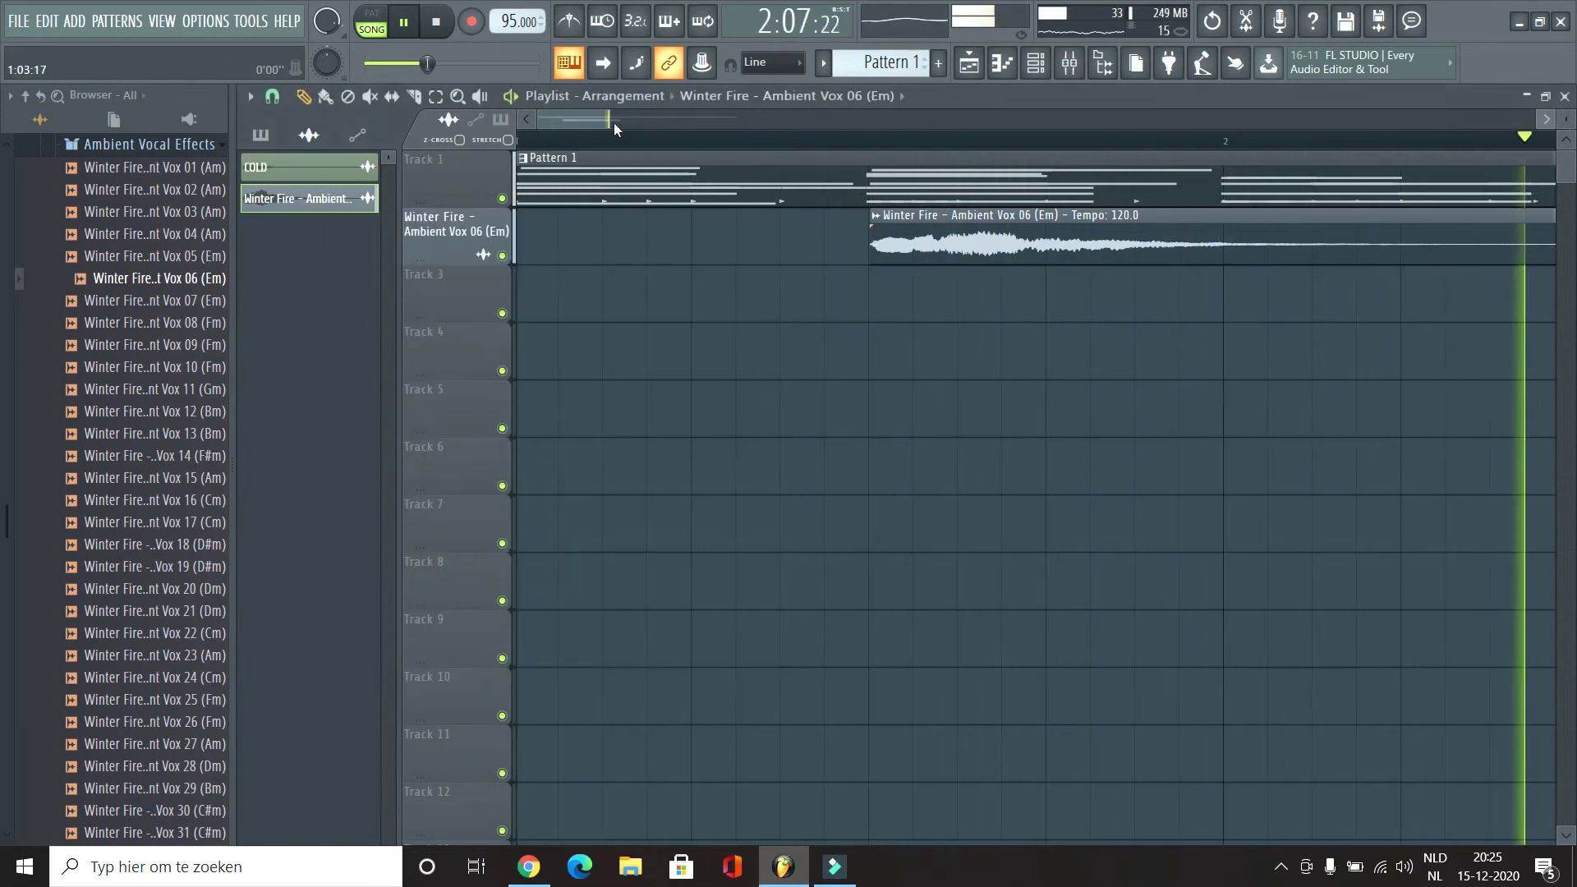
Step: Show all channels and try an F6 note at the start of bar 1 in the Xpand!2 #2 melody
click(1035, 63)
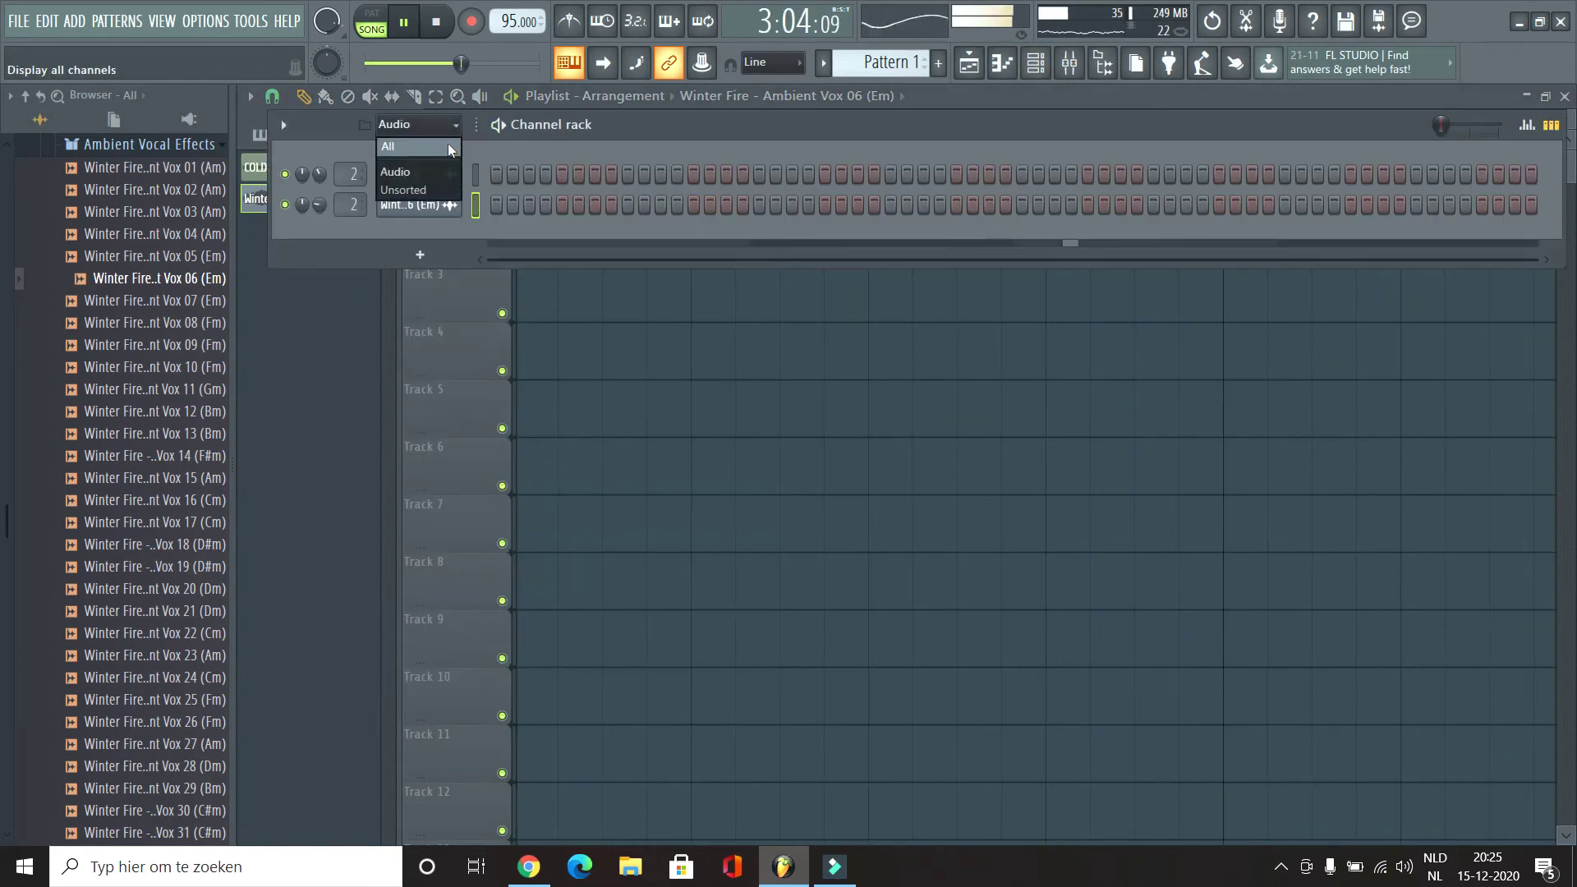
click(449, 148)
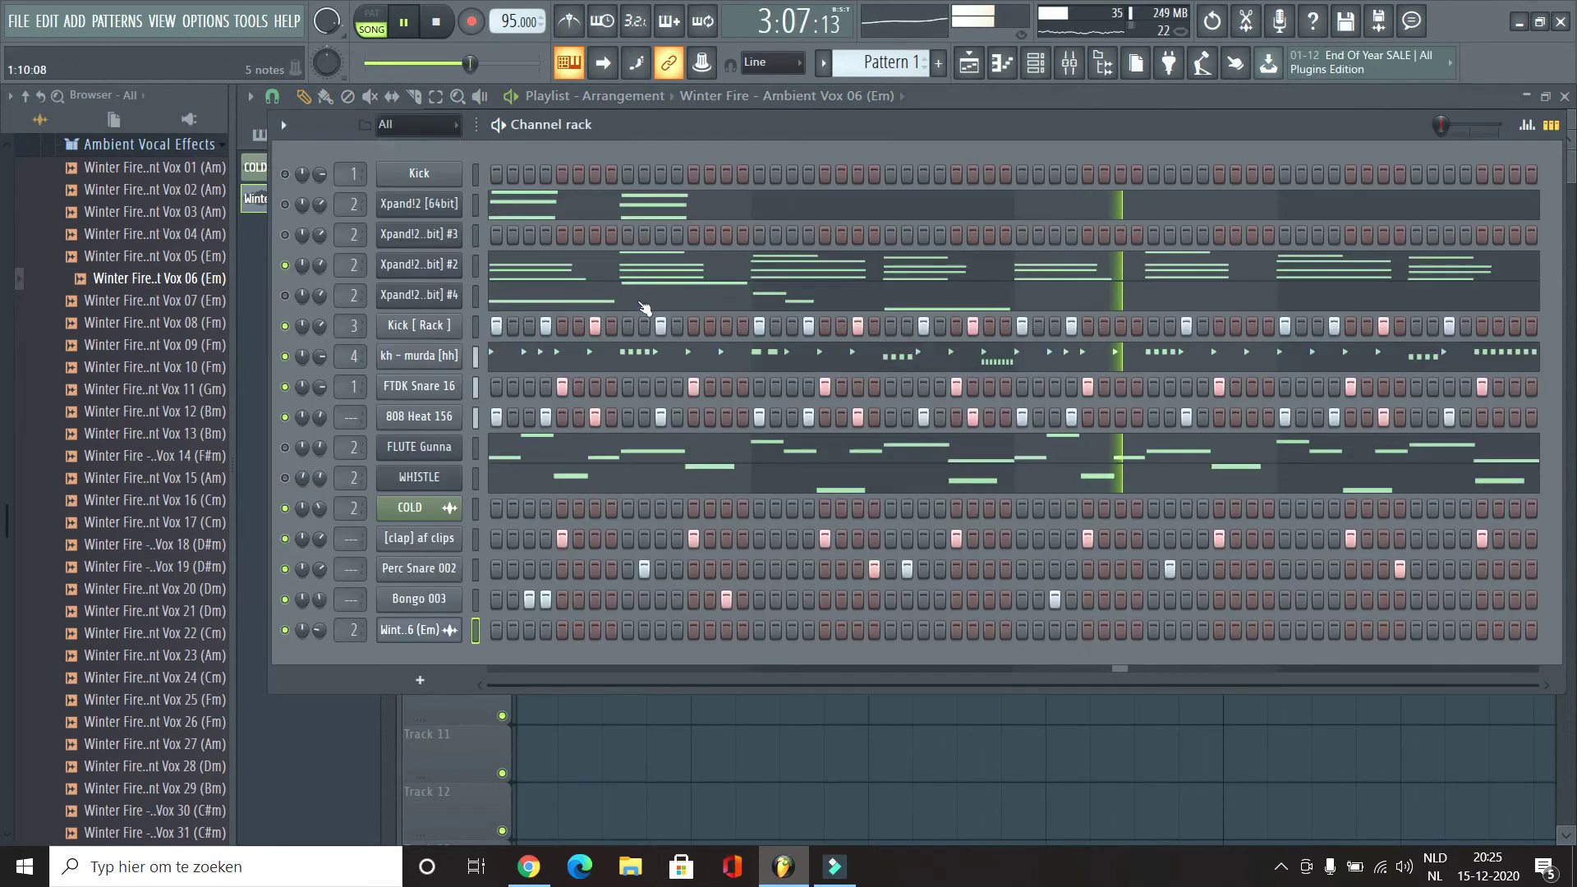
click(555, 271)
key(space)
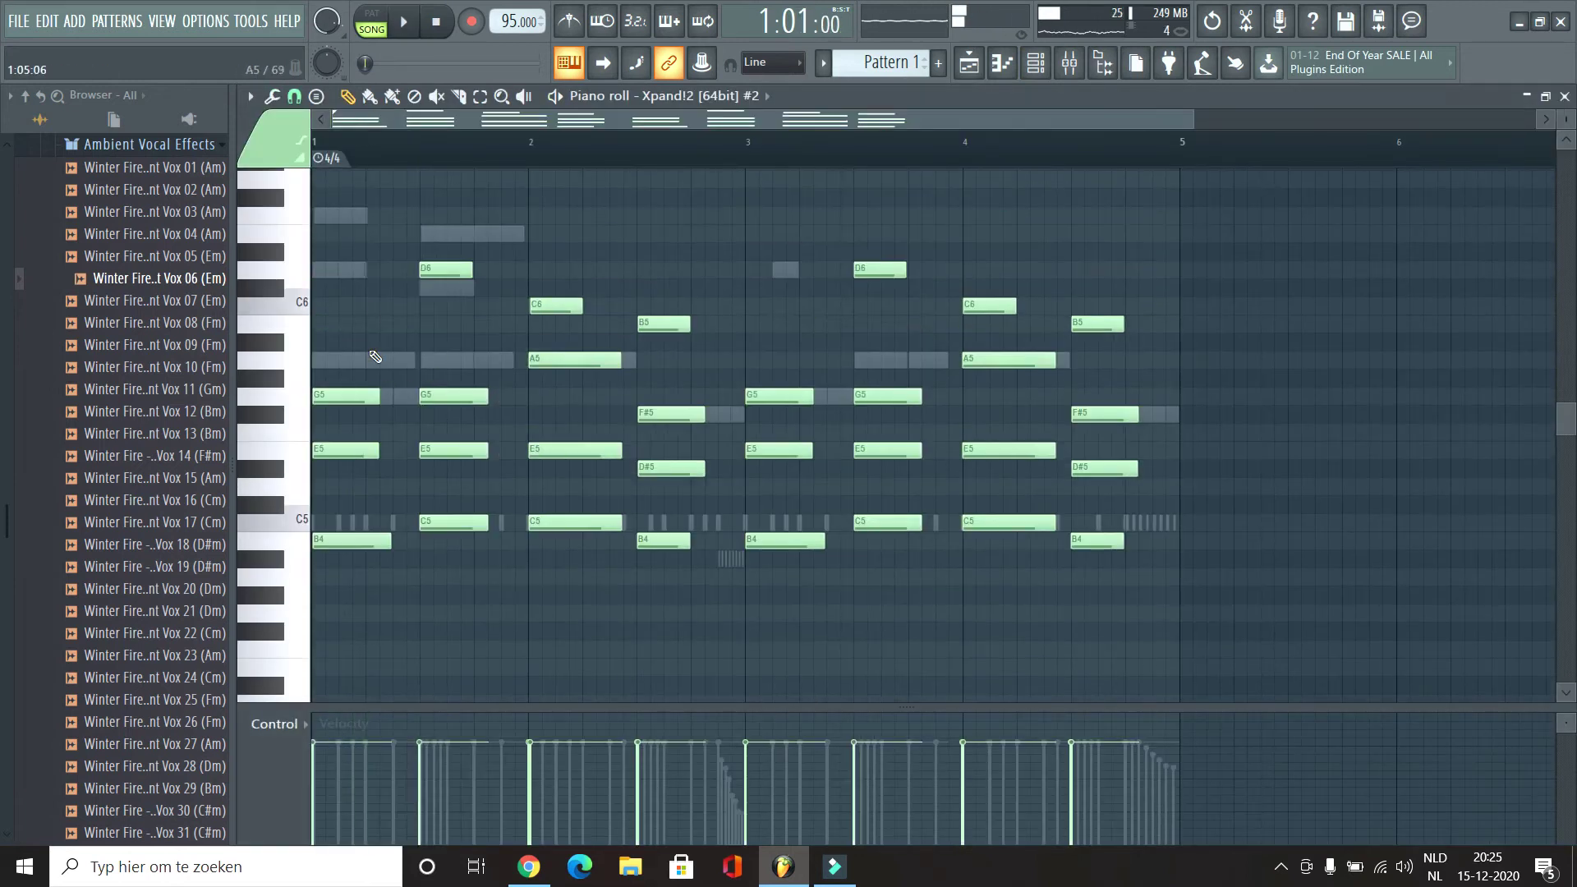
key(space)
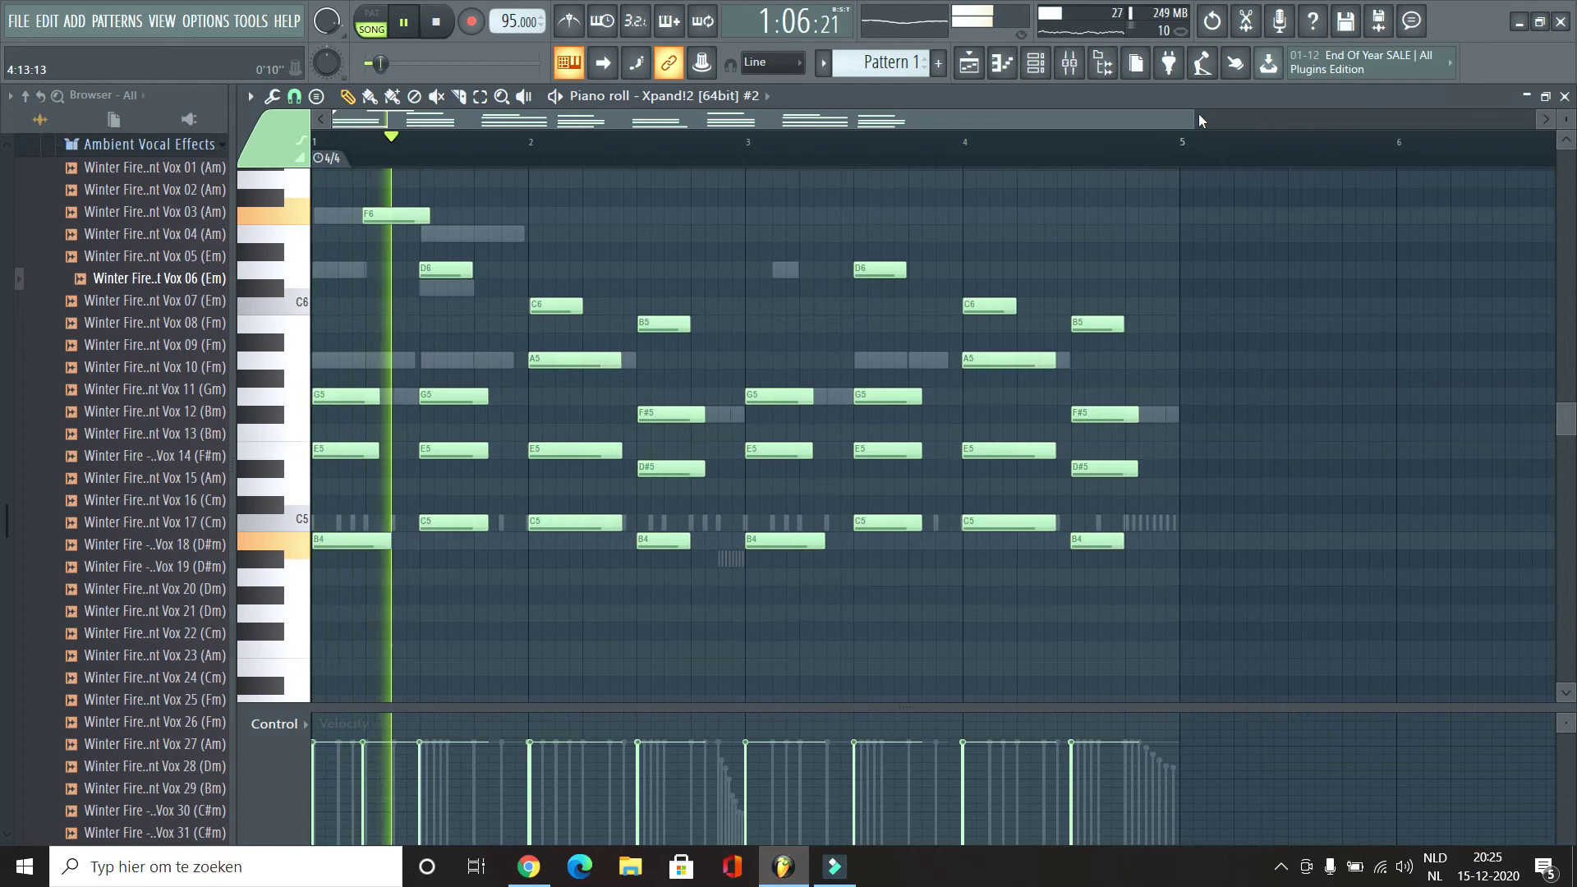
drag(1200, 115, 538, 194)
key(space)
right_click(563, 214)
scroll(570, 249, up, 1)
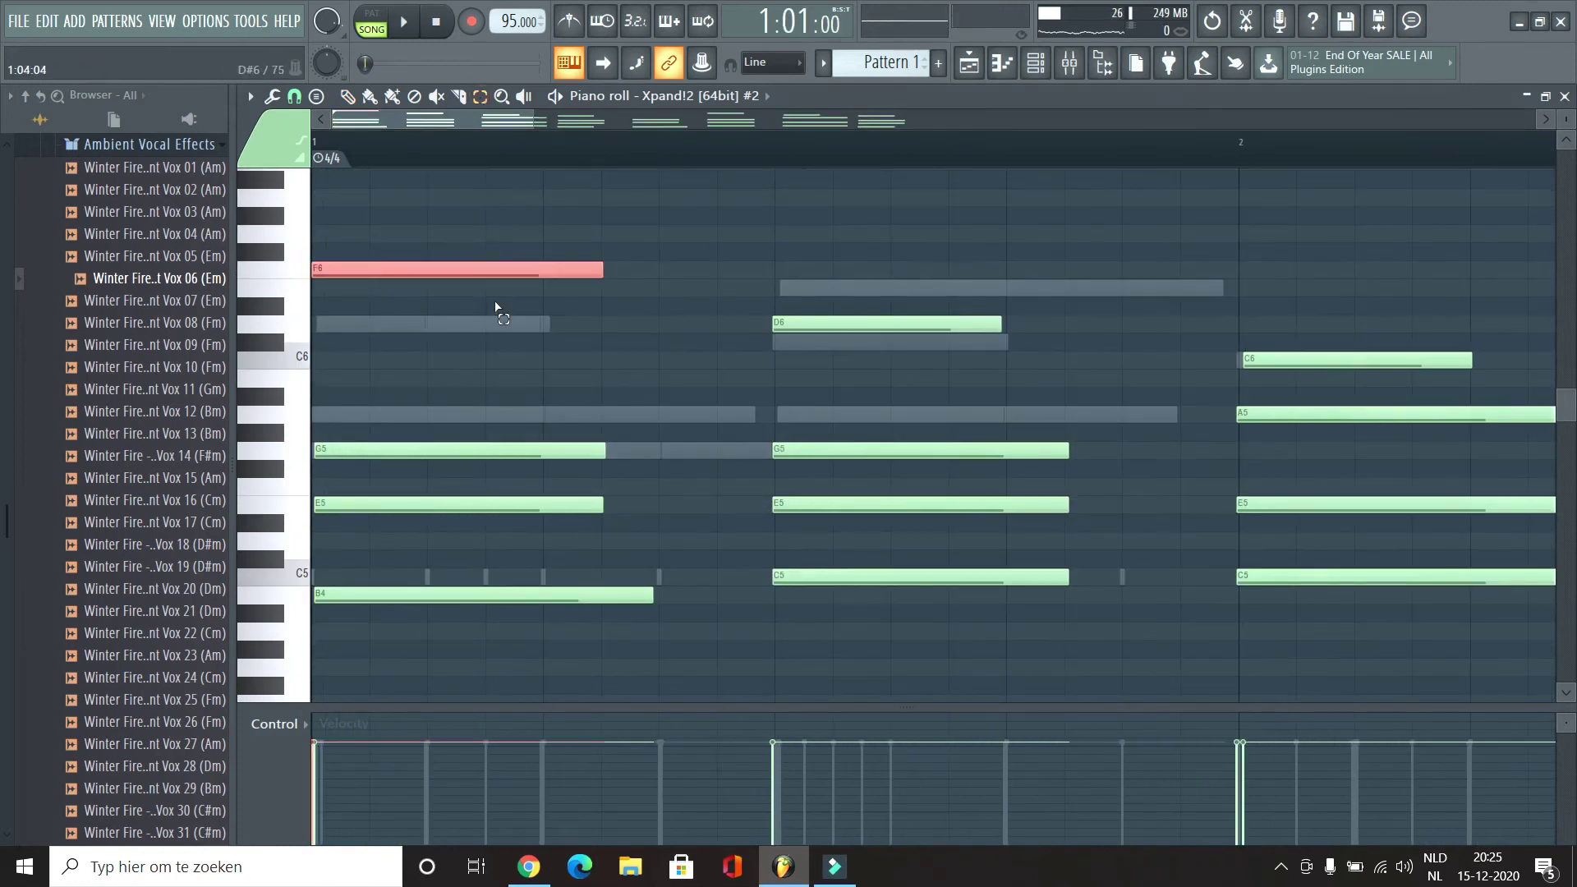
Step: Try the arpeggiator on the F6 note and remove the note from the melody
key(alt+a)
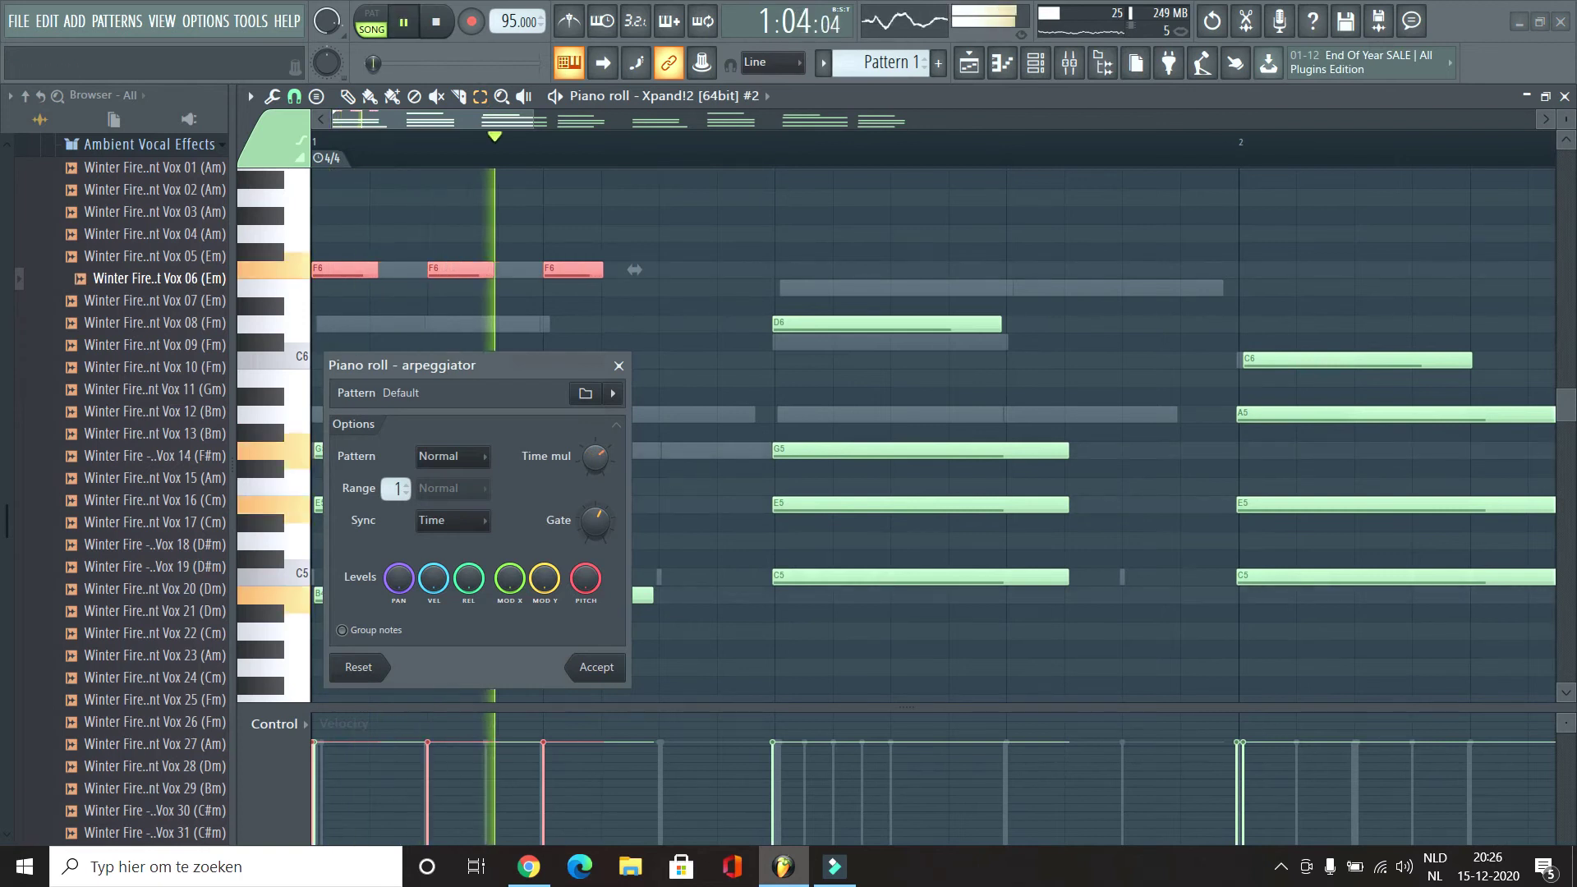
click(618, 366)
key(space)
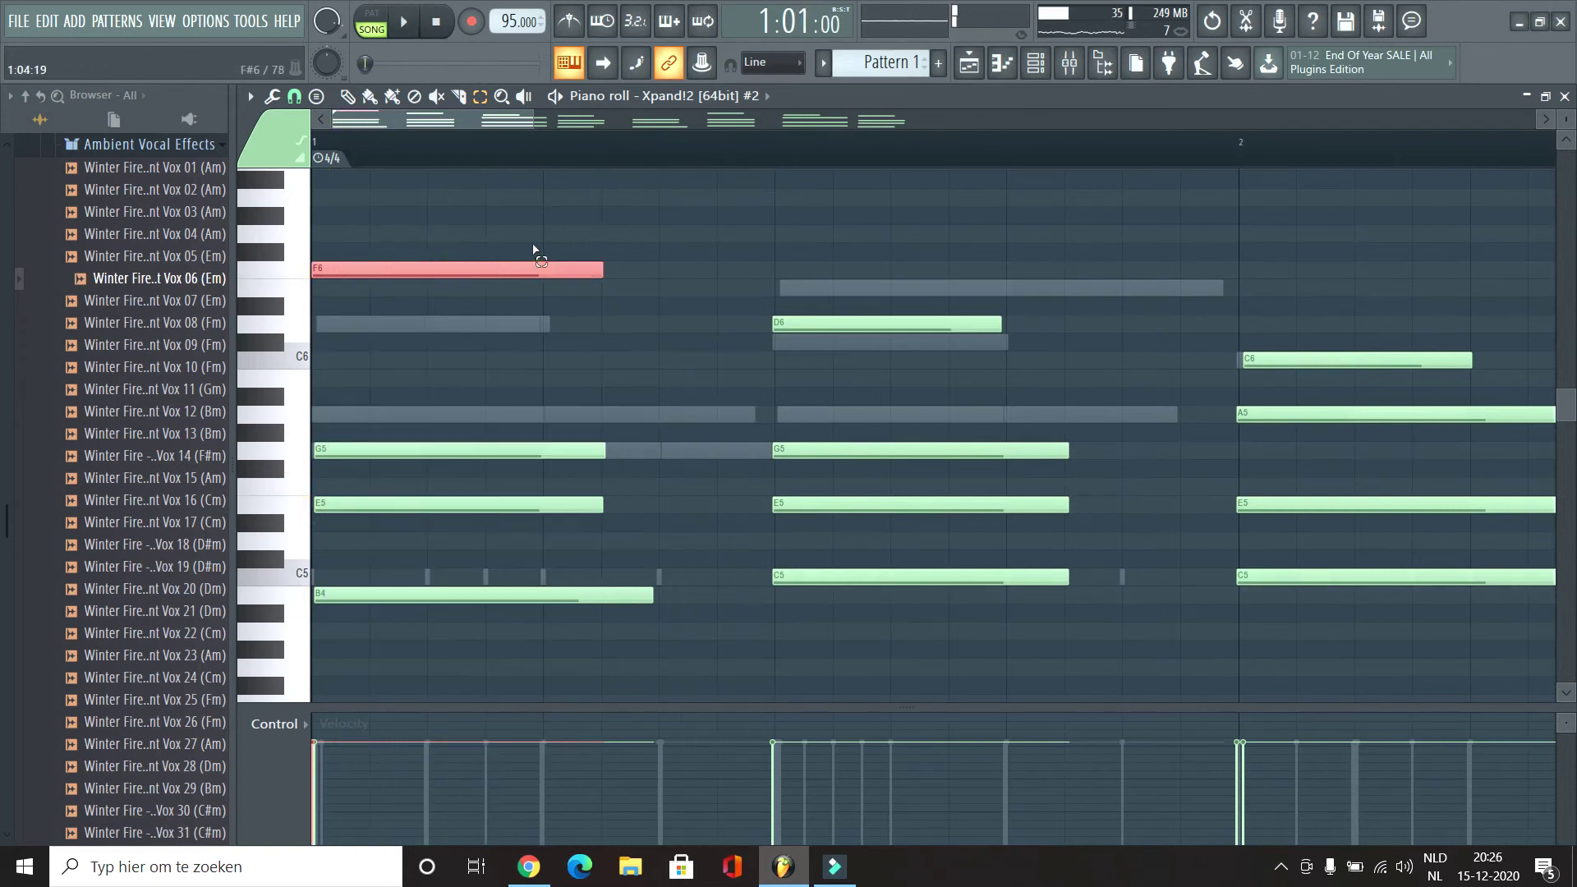
key(space)
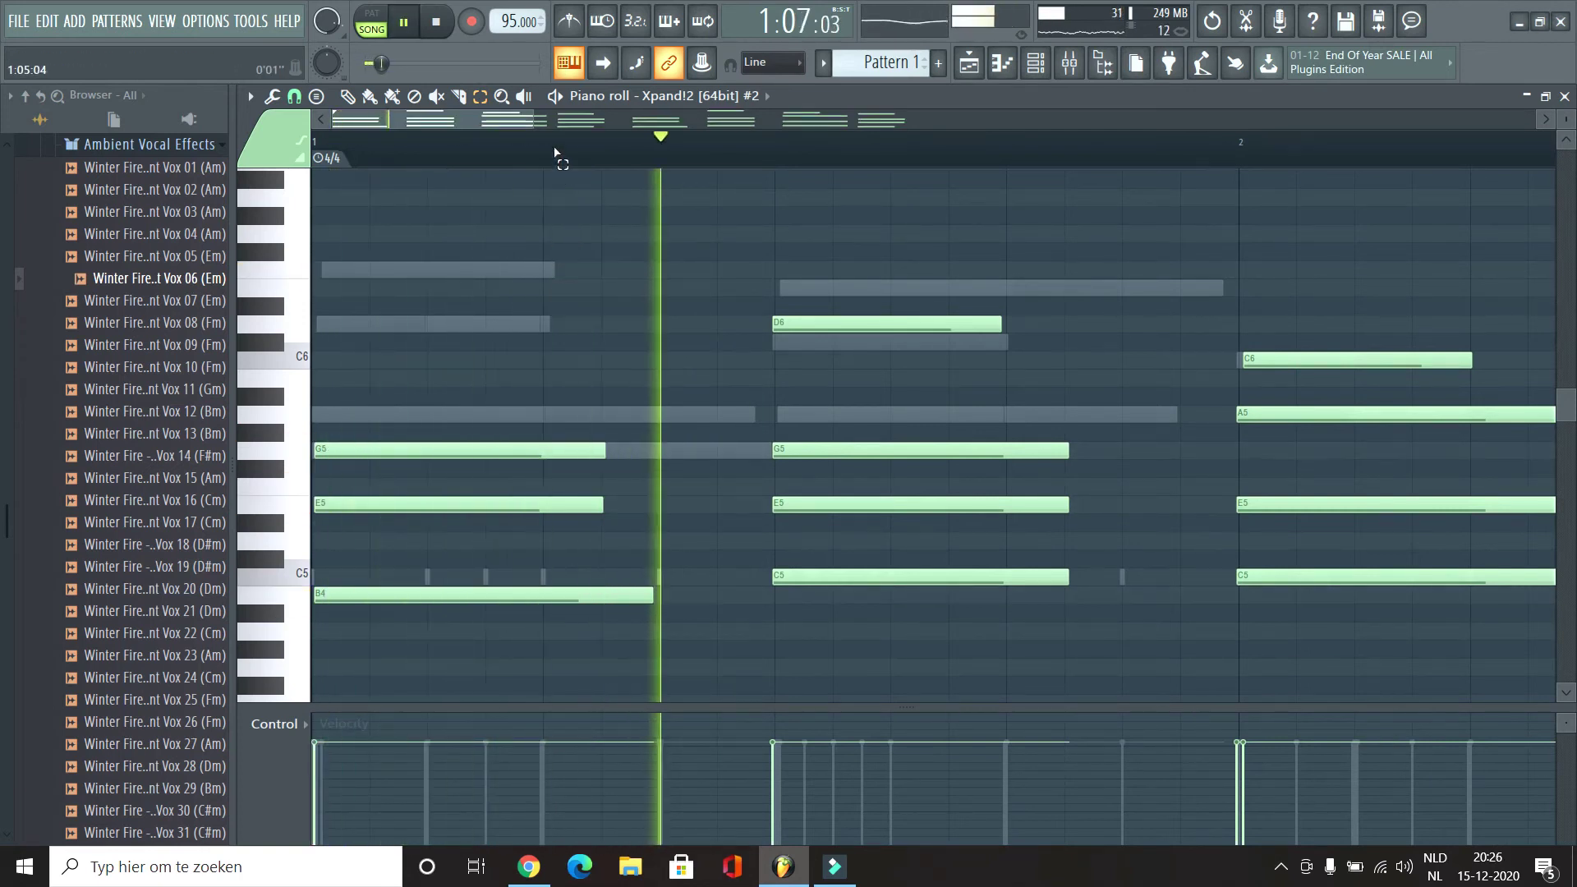
Step: Try a low A#2 note at the start of bar 1 in the Xpand!2 #2 melody and audition it
scroll(1119, 179, down, 3)
scroll(1119, 179, down, 1)
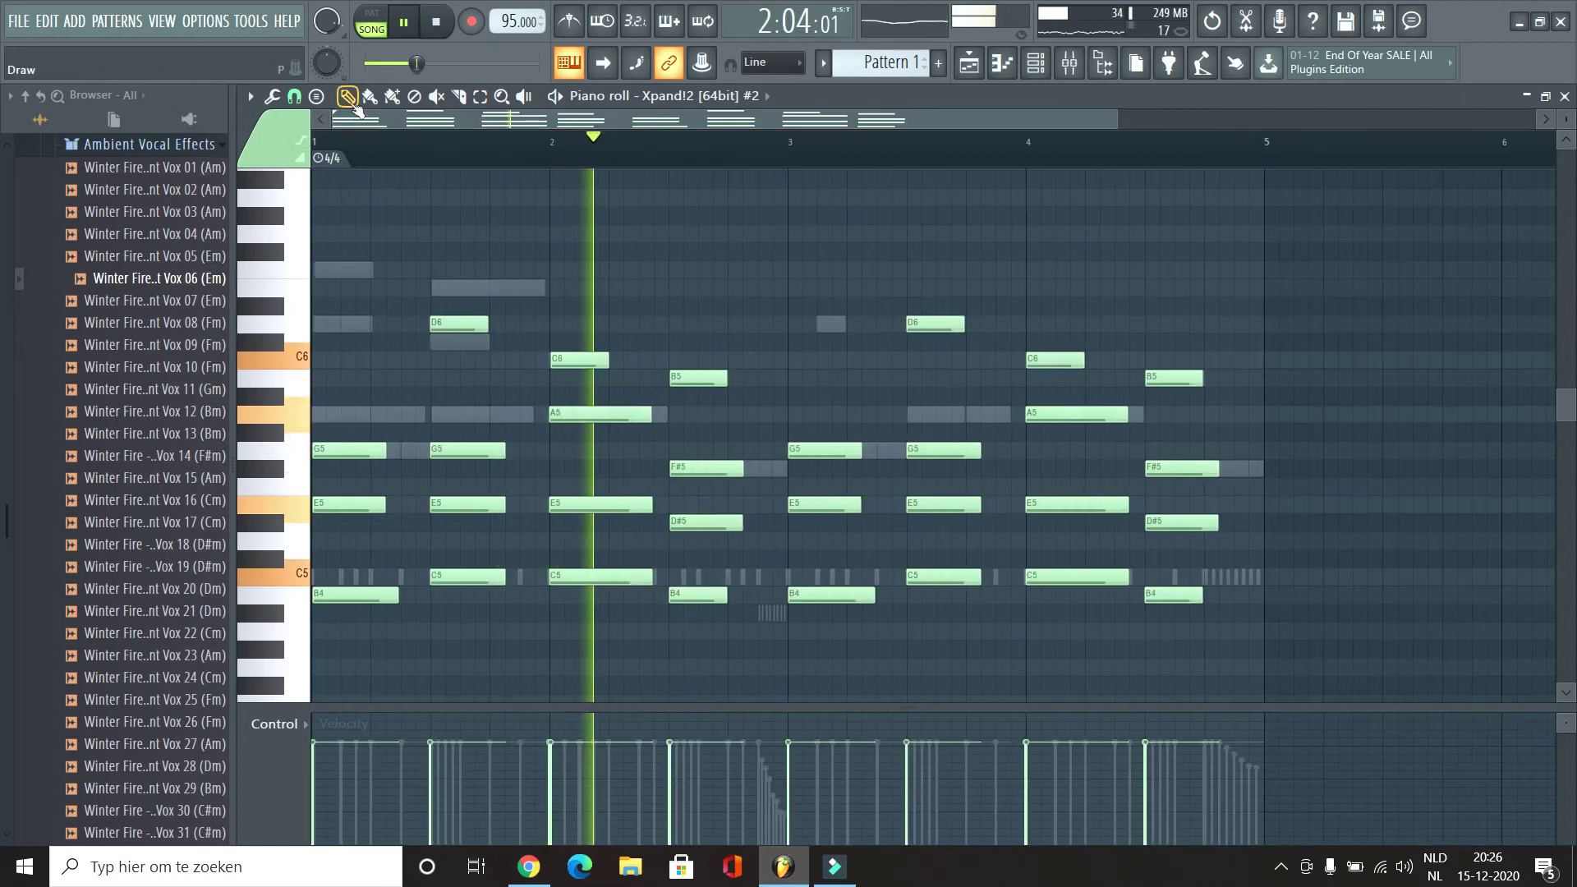
scroll(766, 445, down, 3)
key(space)
scroll(766, 444, up, 3)
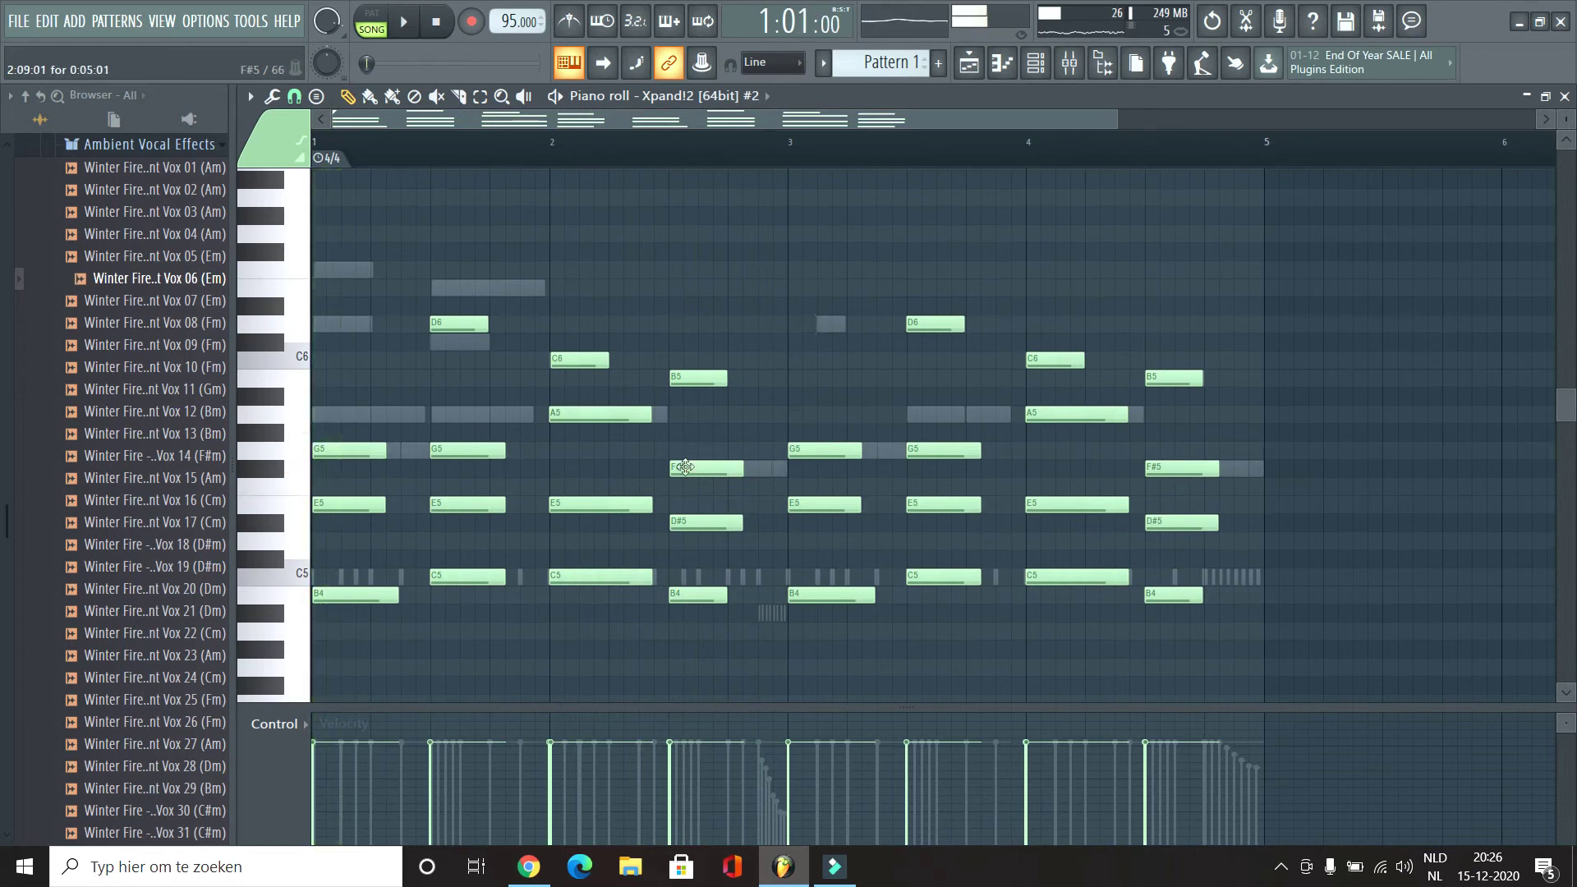
scroll(375, 627, down, 3)
key(space)
scroll(376, 627, down, 6)
scroll(376, 627, up, 6)
key(space)
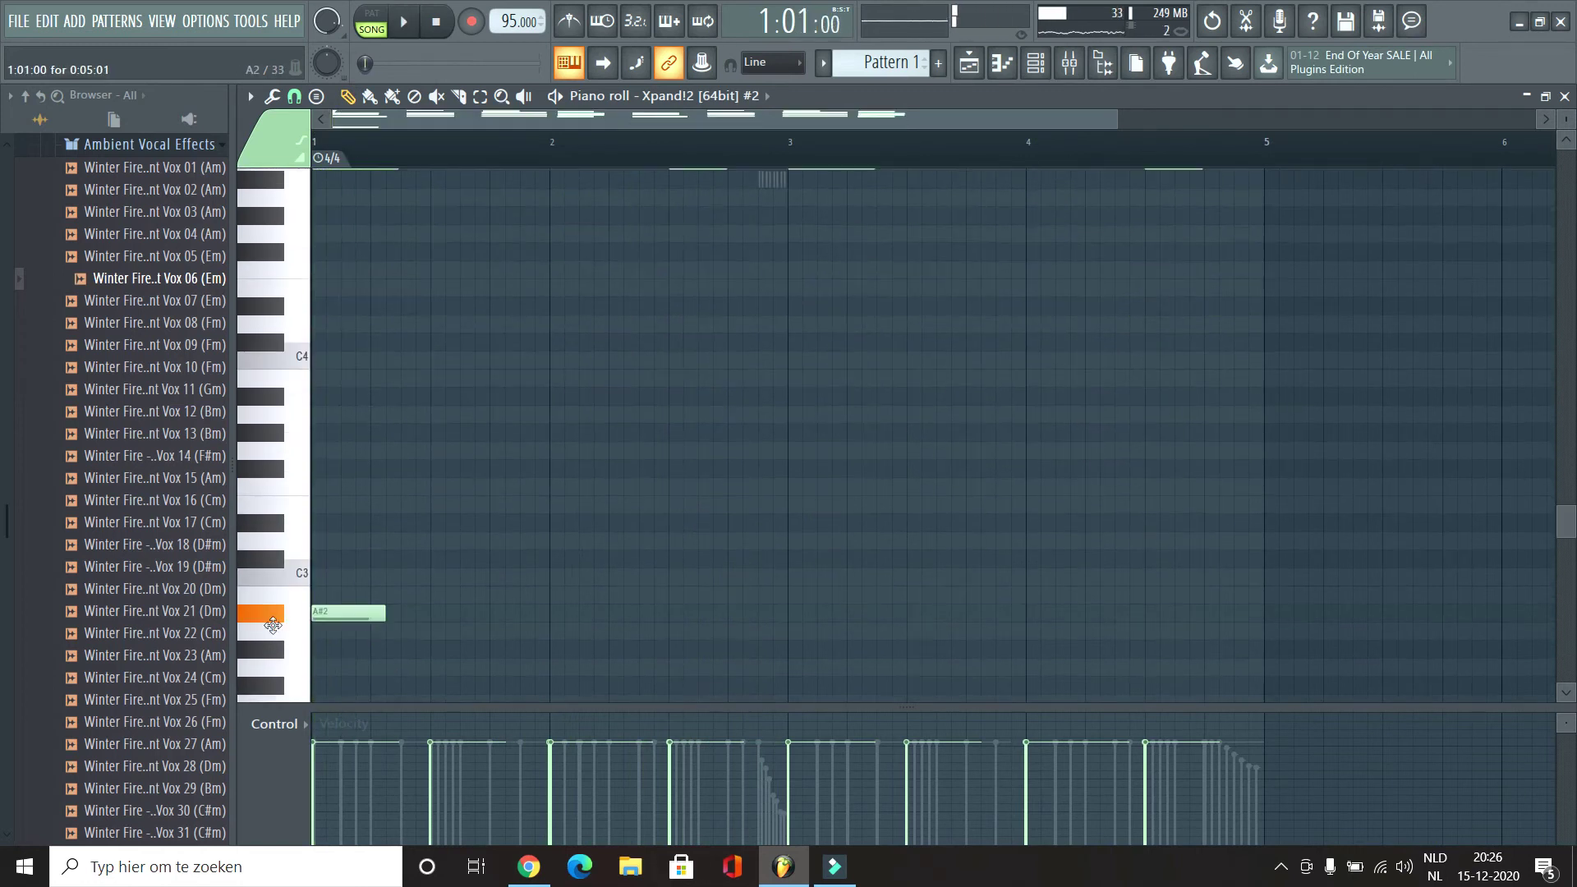
Step: Unmute the FLUTE Gunna and WHISTLE channels and play the beat with them
scroll(375, 626, up, 3)
key(F6)
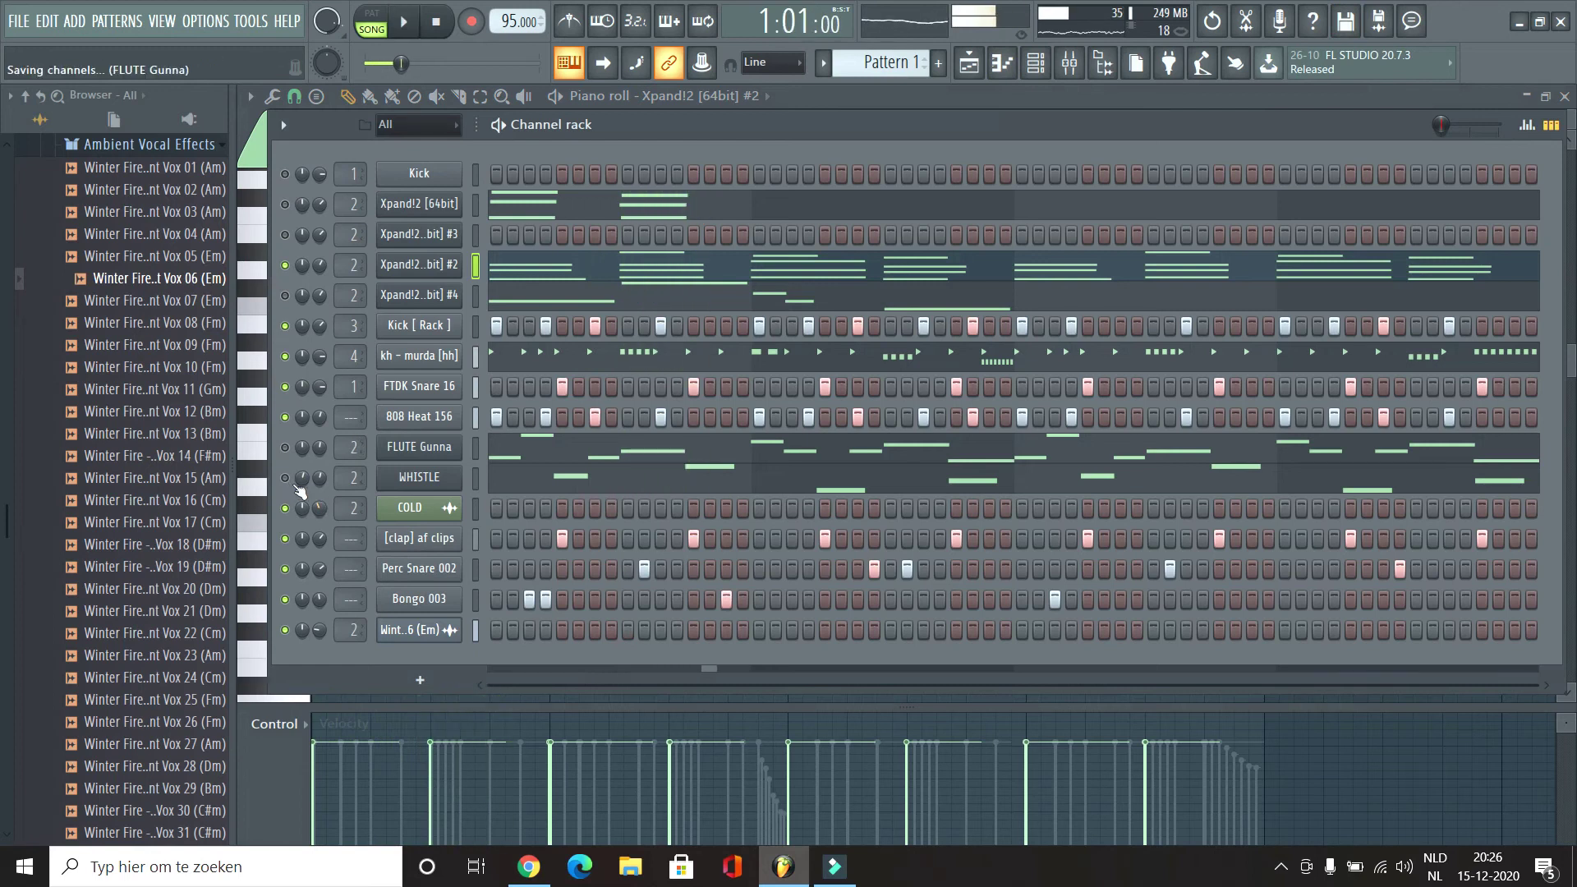
key(space)
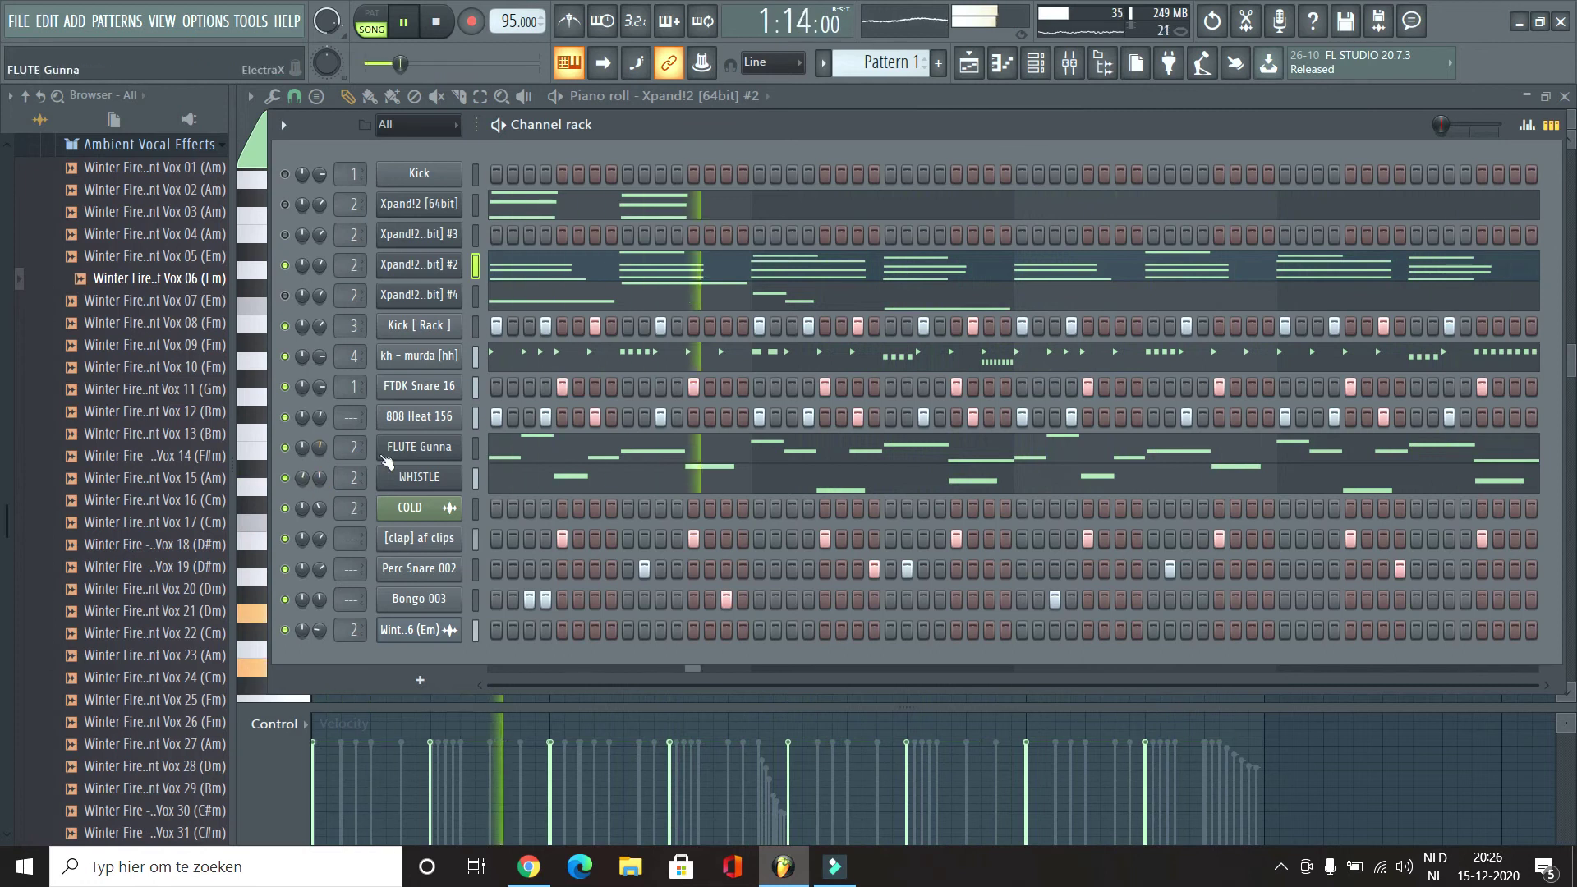
Step: Add a C5 note near the end of bar 4 in the Bongo 003 part and arpeggiate it into two short hits
right_click(421, 600)
click(509, 598)
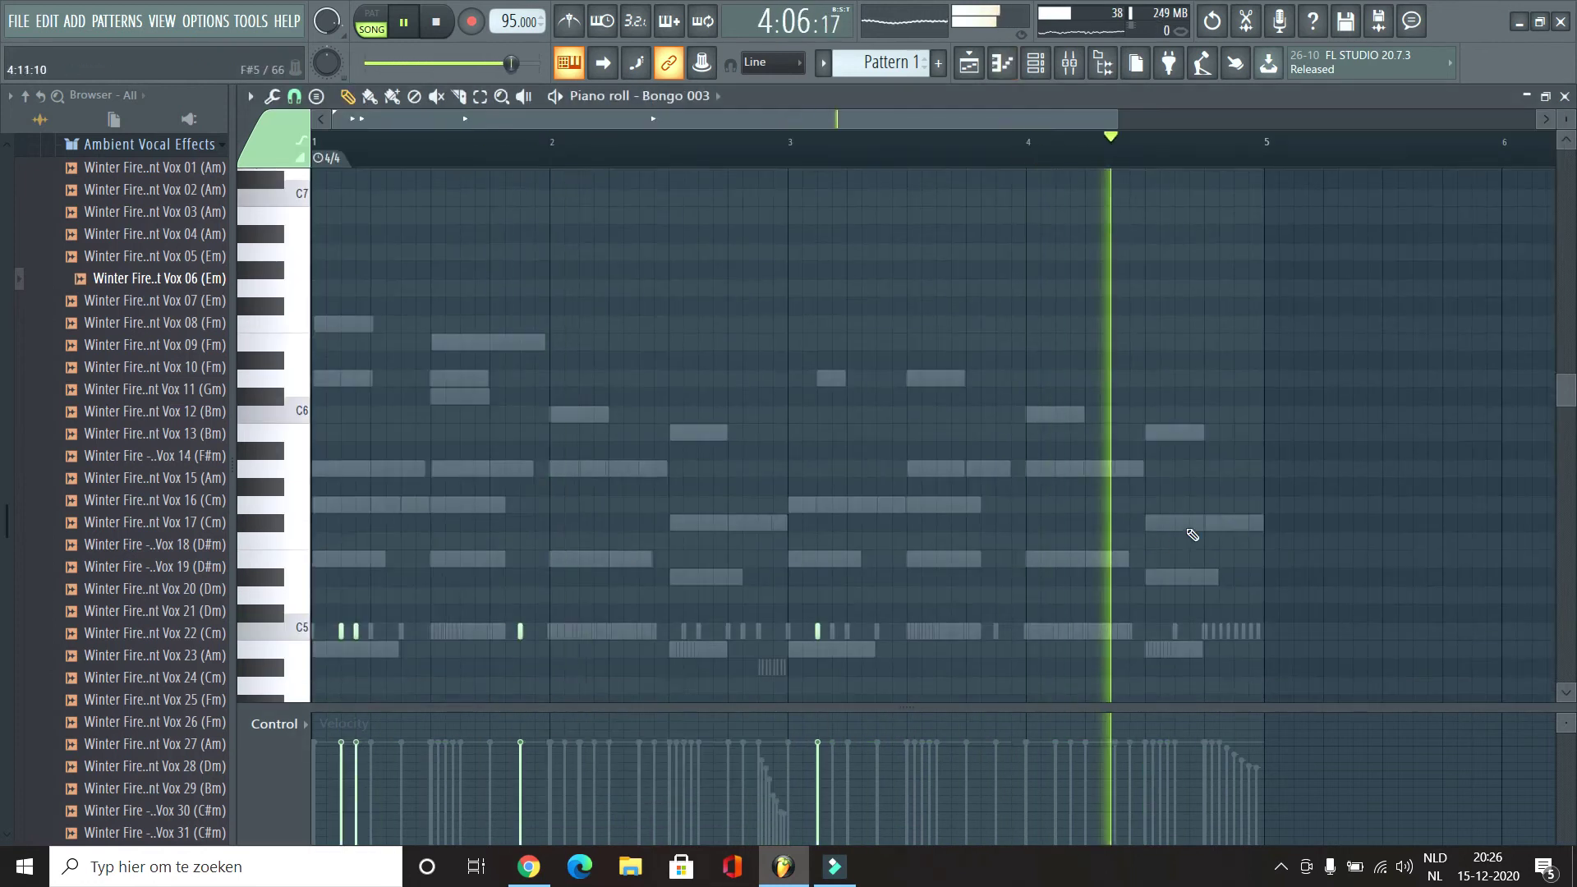
key(space)
scroll(1183, 552, down, 2)
click(1007, 141)
key(space)
key(space)
drag(1118, 120, 983, 121)
key(space)
key(space)
key(space)
click(835, 524)
key(alt+a)
drag(485, 366, 1140, 321)
drag(1249, 413, 1250, 446)
click(1249, 622)
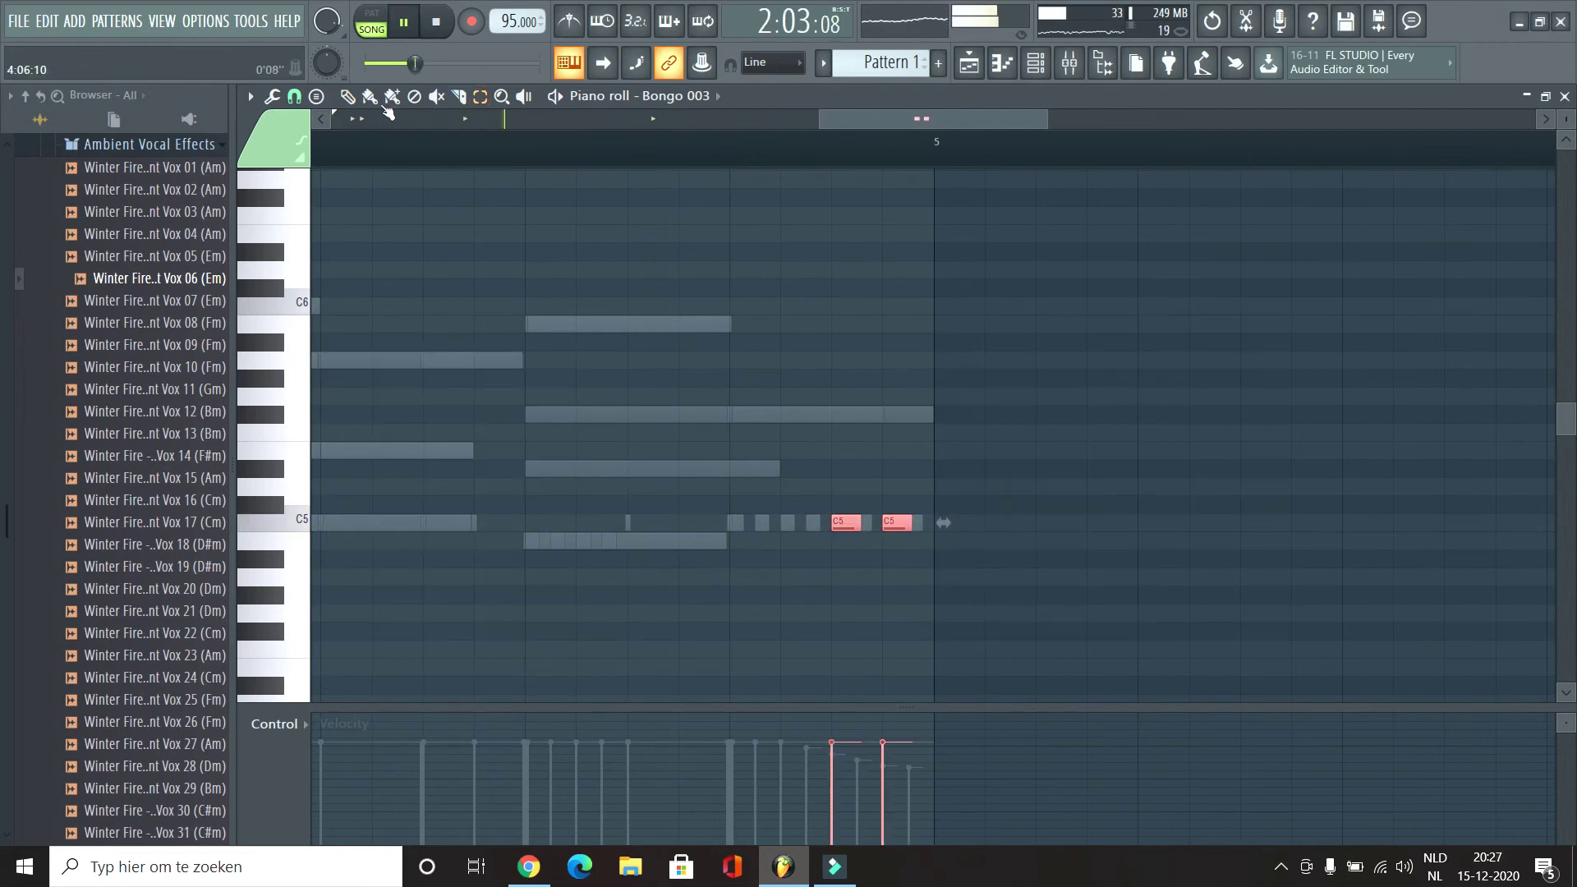
click(1036, 64)
click(25, 96)
click(90, 173)
scroll(125, 327, down, 3)
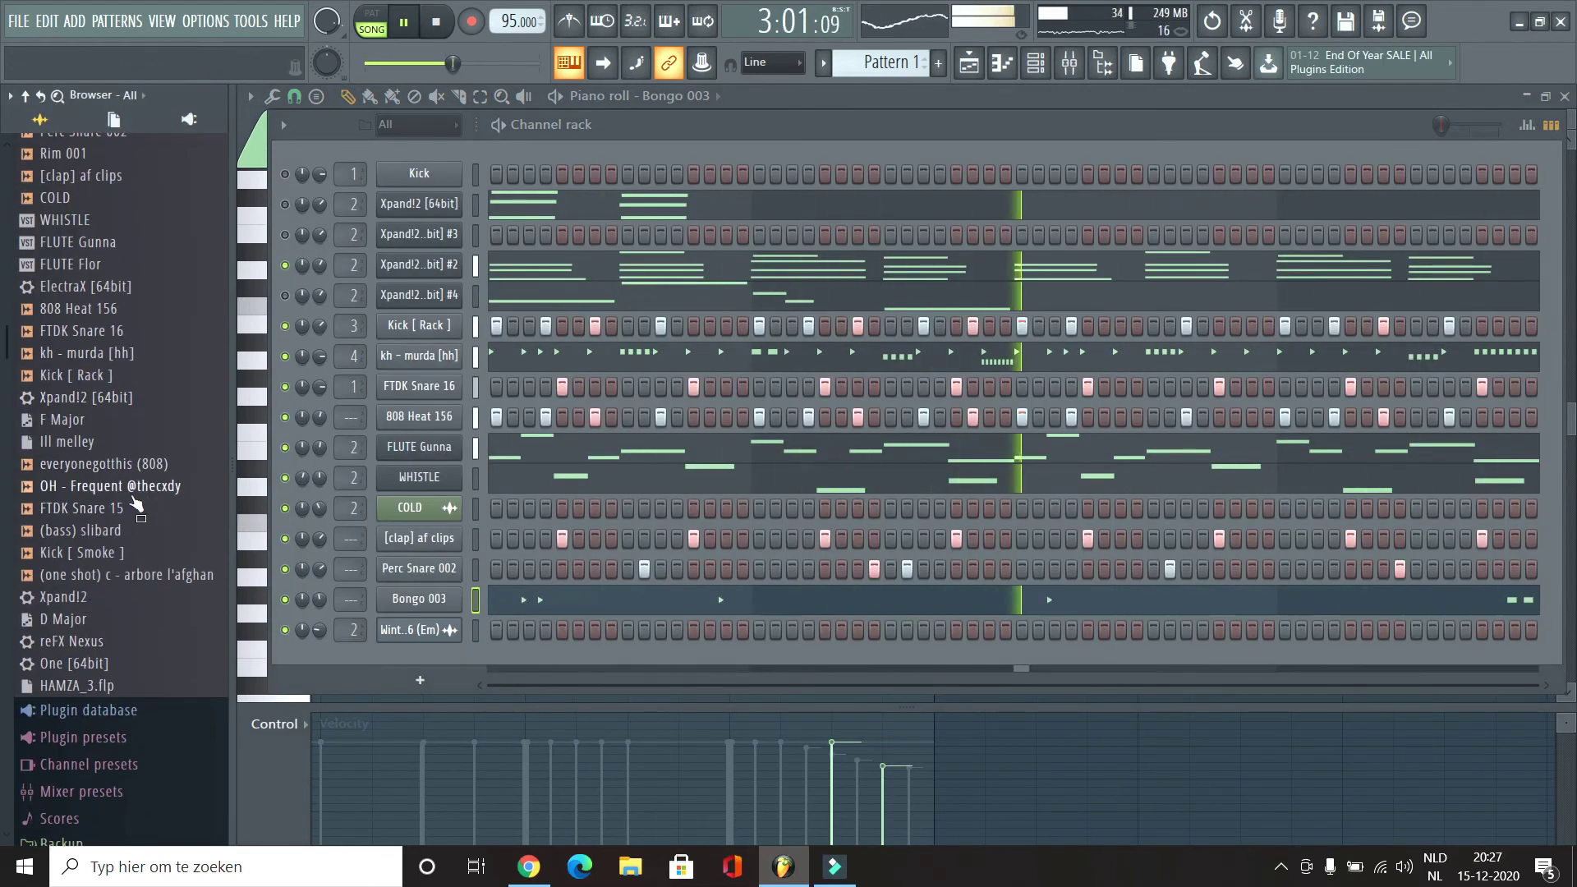
key(space)
Step: Add a D5 note between the two C5 notes in bar 1 of the 808 Heat 156 part and extend the first C5 to meet it
right_click(386, 412)
click(410, 413)
drag(577, 523, 623, 523)
key(alt+a)
click(1274, 321)
key(space)
scroll(394, 526, up, 3)
key(space)
drag(463, 523, 490, 524)
key(space)
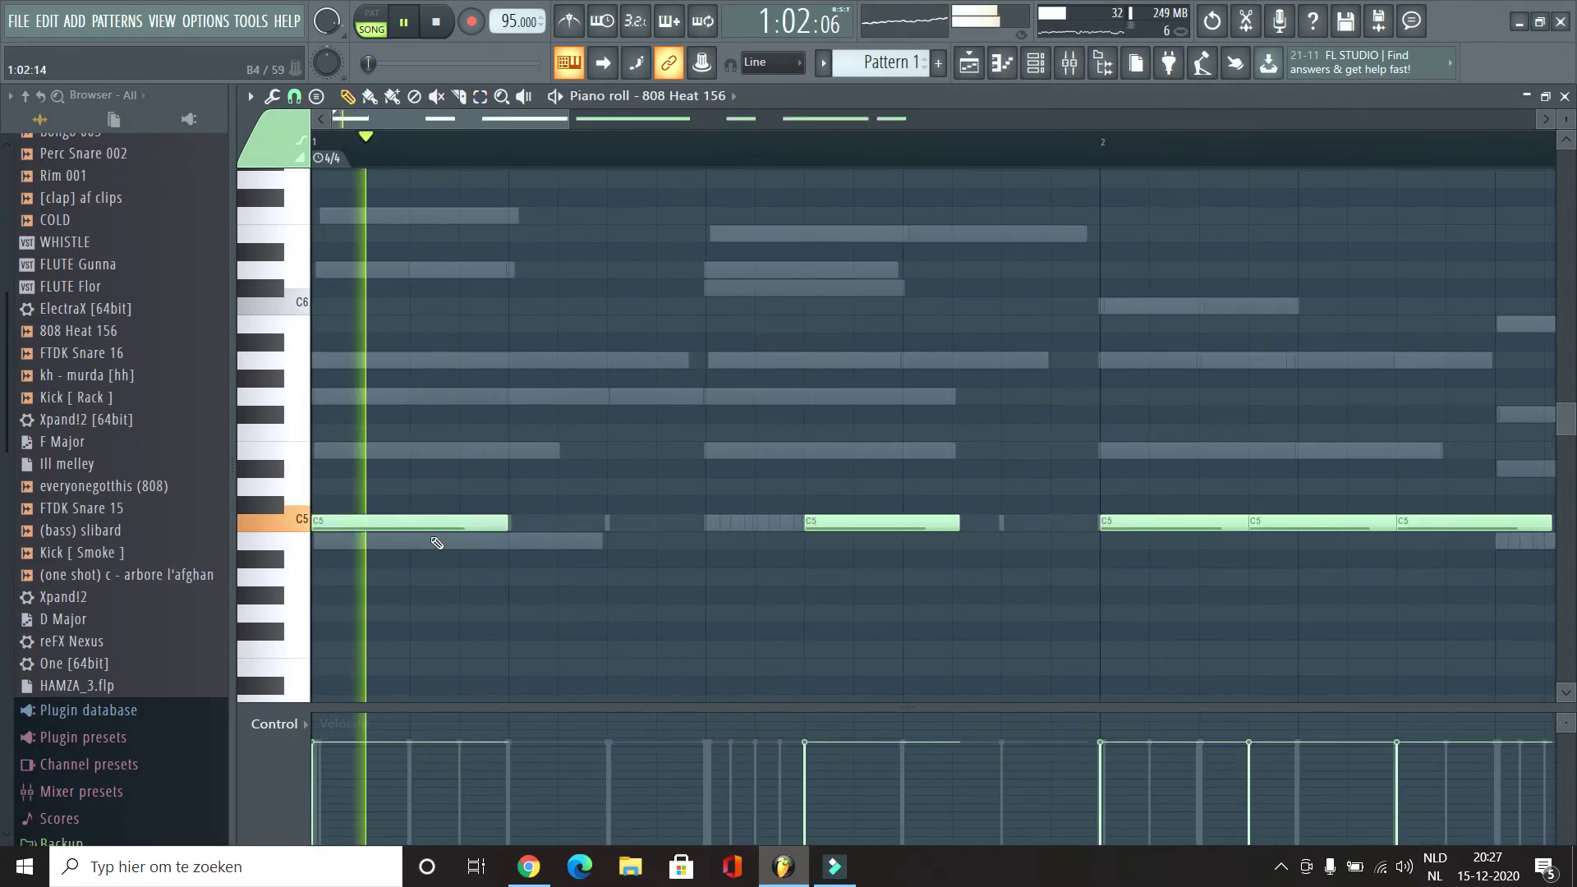
click(616, 486)
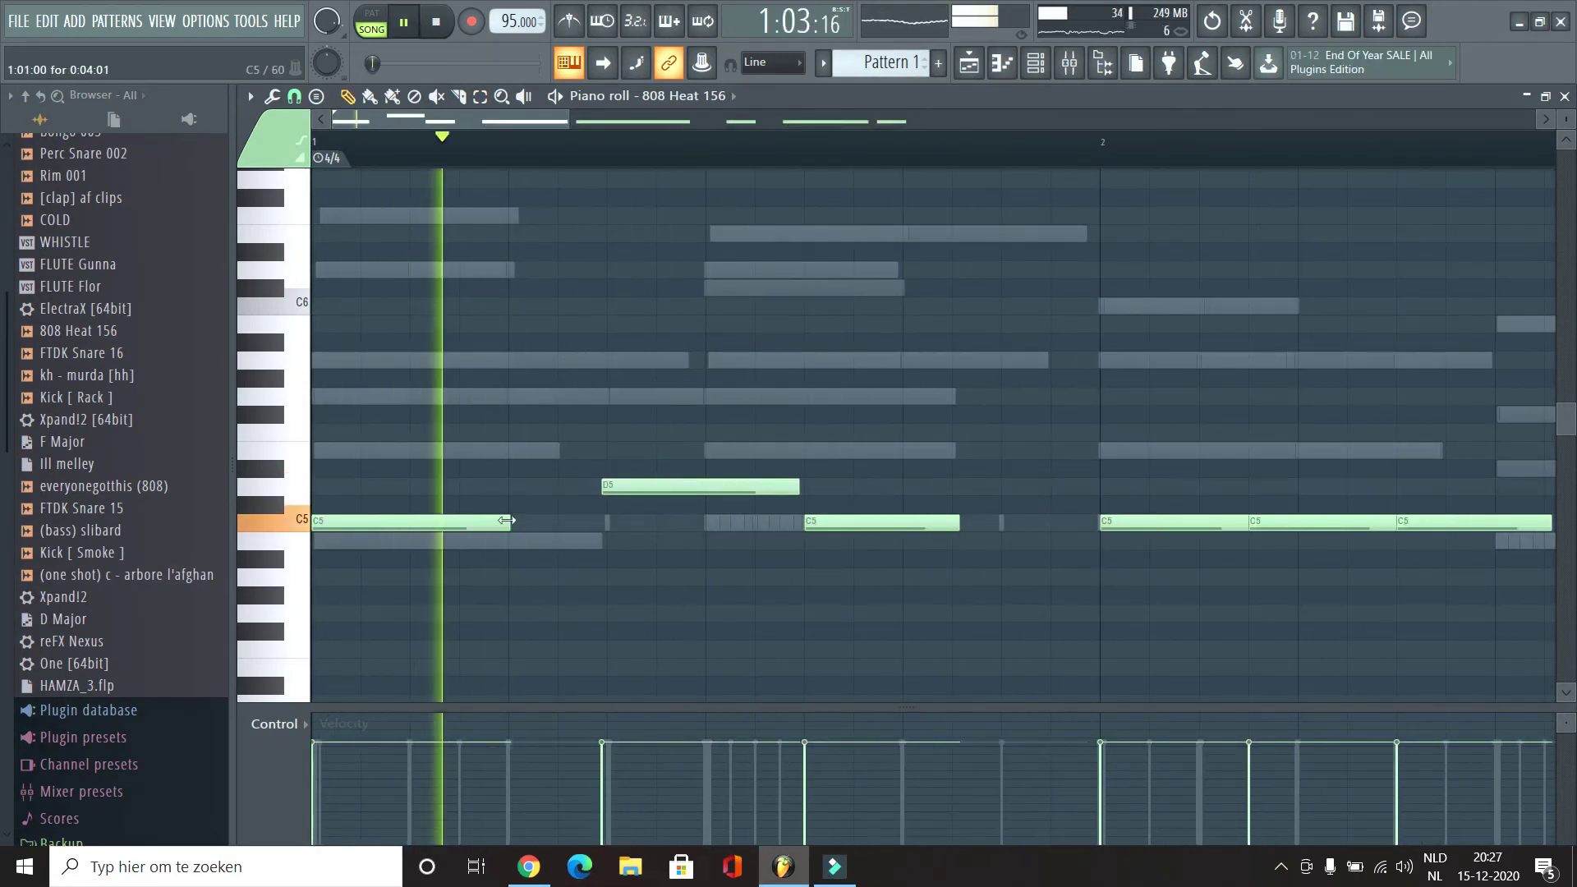
drag(507, 520, 603, 520)
key(space)
Step: Audition the 808 samples of the Coastin pack in NEW PACKS 2020, including 05 - 808 and 06 - 808
scroll(78, 545, down, 5)
click(59, 665)
scroll(116, 500, down, 12)
scroll(177, 378, down, 9)
scroll(177, 379, down, 6)
click(152, 279)
click(177, 382)
click(160, 406)
click(144, 474)
click(150, 539)
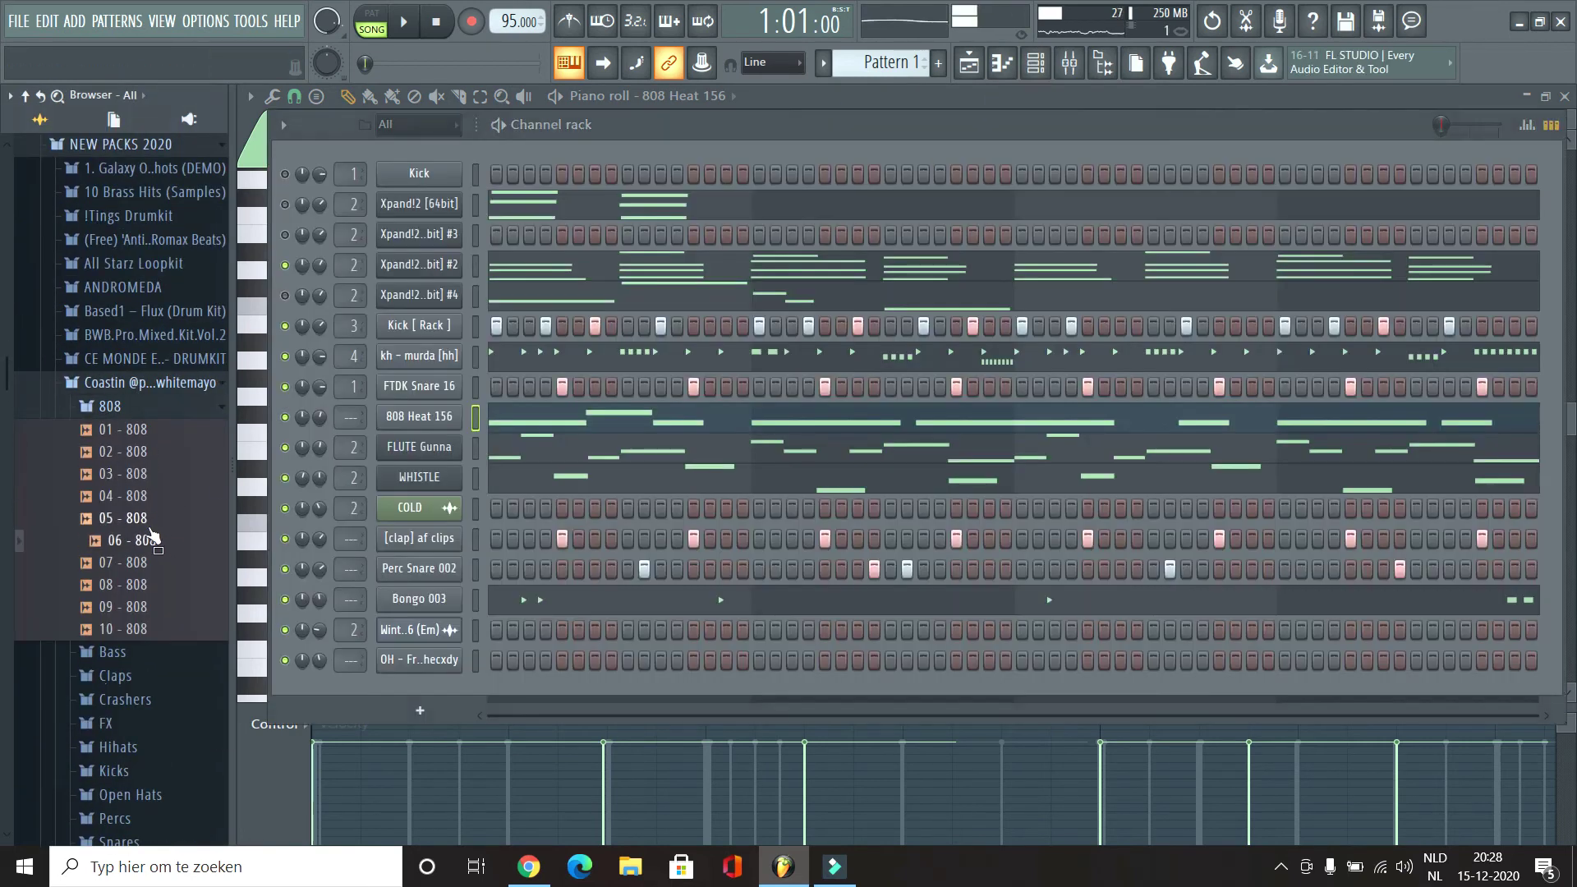
Step: Try Coastin 808 samples such as 09 - 808 in place of 808 Heat 156 and audition them with the beat
drag(457, 571, 423, 418)
key(space)
key(space)
drag(151, 608, 427, 419)
key(space)
key(space)
Step: Try [808] choucroute from the hlbak - Chariot Drum Kit on the 808 channel and play the beat
click(151, 454)
click(152, 383)
scroll(152, 406, down, 5)
click(151, 356)
click(148, 383)
click(154, 451)
drag(153, 451, 419, 419)
key(space)
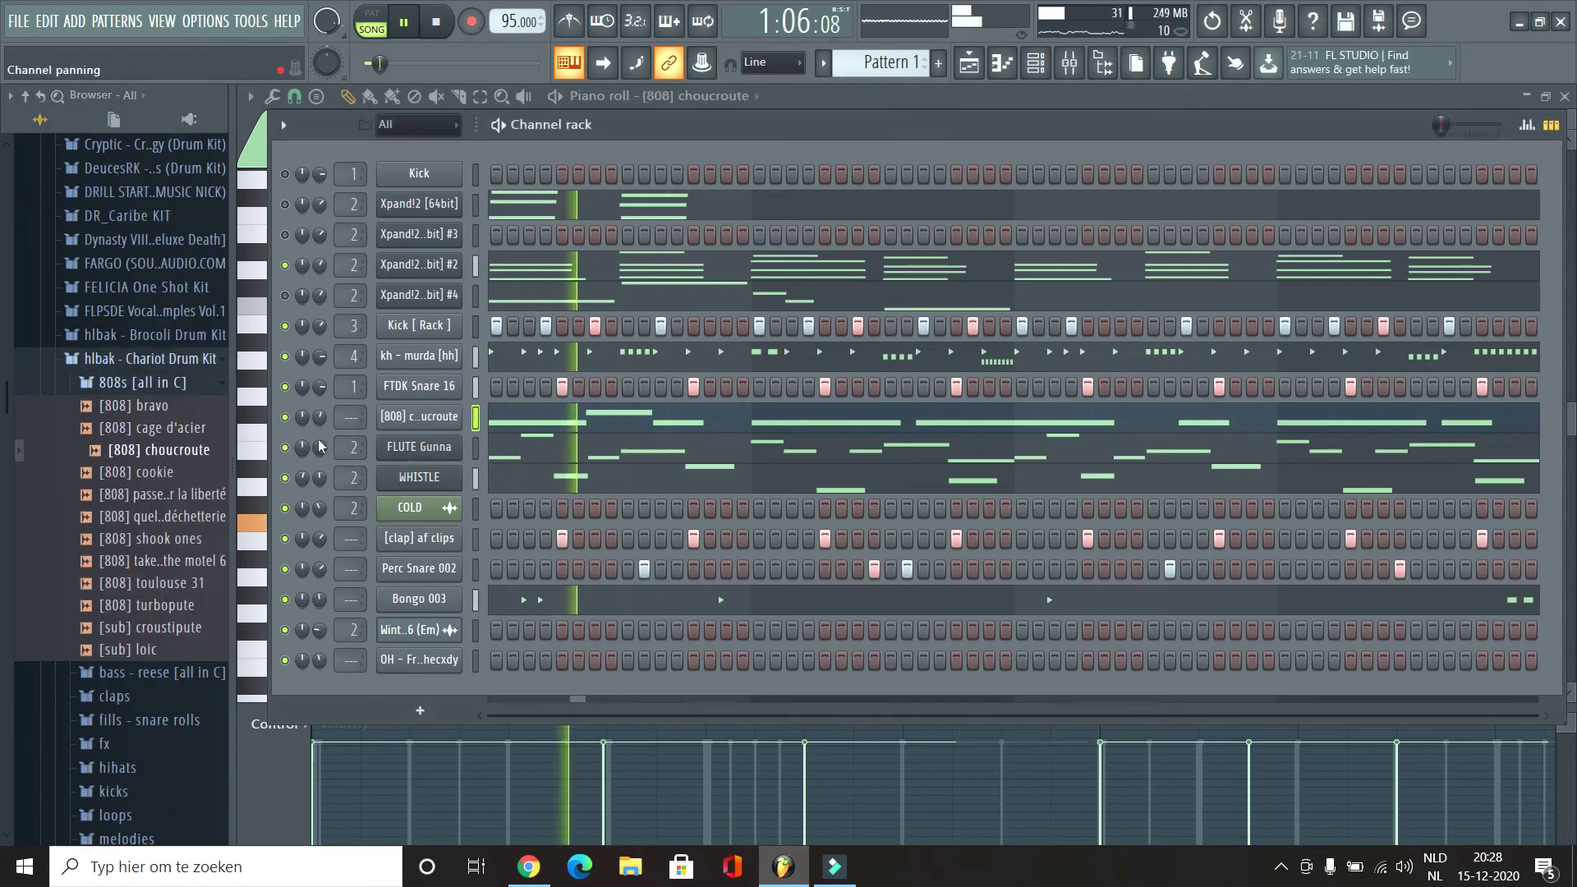
Step: Adjust the choucroute sample's channel settings, then try [808] cage d'acier on the same channel with the beat
click(419, 417)
click(574, 334)
drag(564, 370, 564, 361)
key(Escape)
drag(151, 427, 419, 417)
key(space)
Step: Audition 808s from the hlbak - Brocoli Drum Kit and try kh - drizzy [808] on the 808 channel
click(165, 335)
click(165, 359)
click(174, 471)
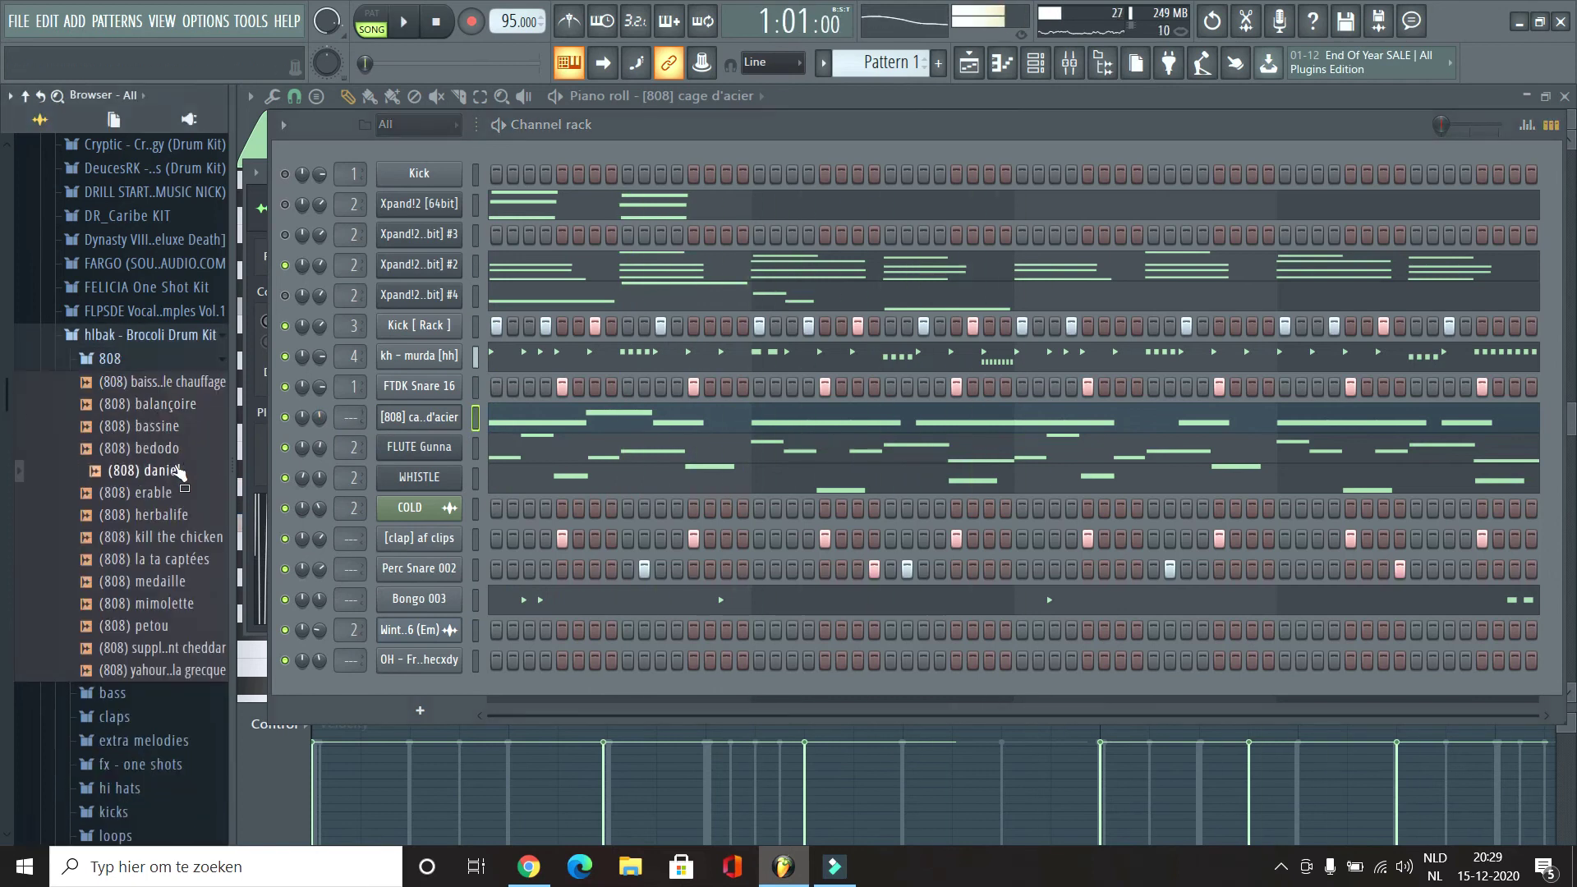
click(169, 336)
click(168, 383)
click(164, 406)
drag(168, 499, 419, 418)
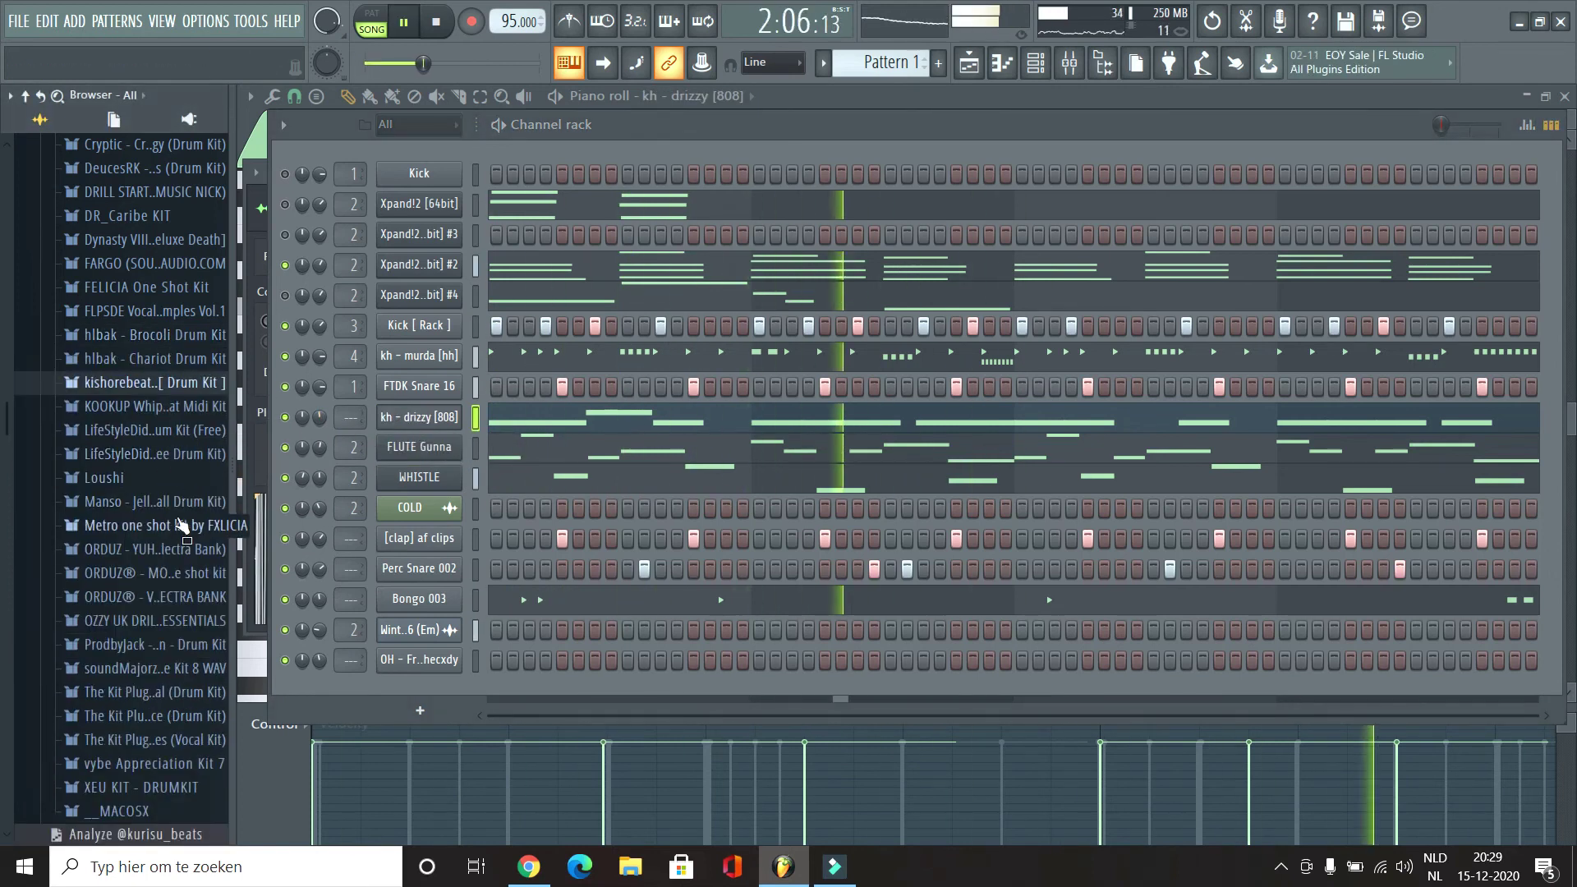
Step: Replace the 808 sample with electrify - 808 from the Based1 drum kit and lower its channel volume to about 42%
scroll(168, 461, up, 4)
click(160, 316)
click(156, 339)
key(space)
click(166, 428)
drag(169, 453, 419, 418)
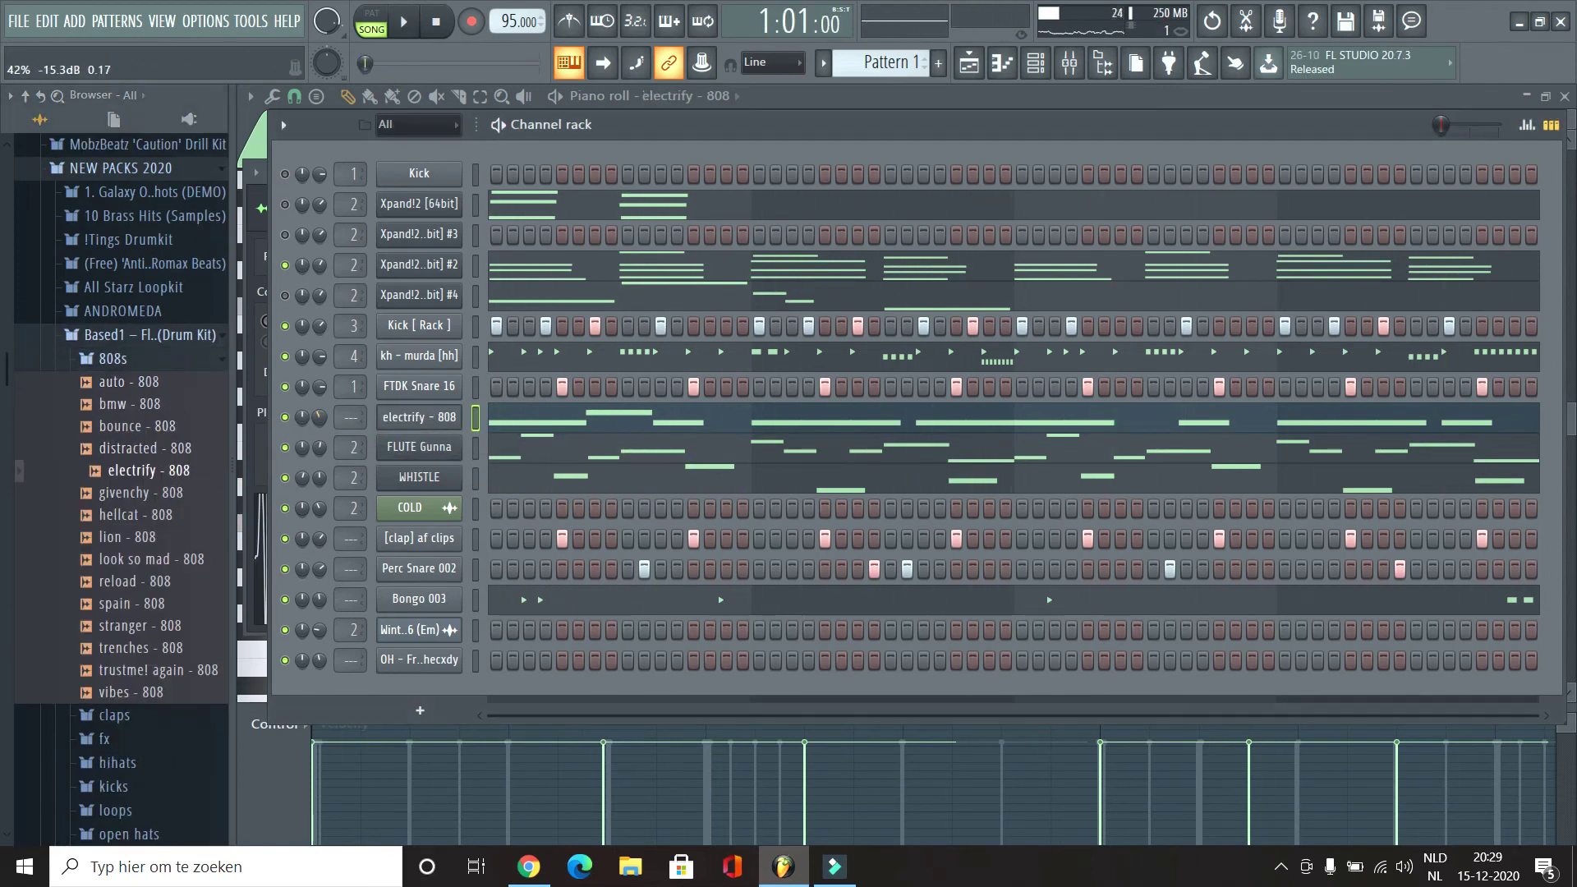
Step: Add a G5 note in the second half of bar 1 of the electrify - 808 part and make it a slide note
click(575, 418)
scroll(1003, 524, down, 3)
click(475, 397)
double_click(534, 397)
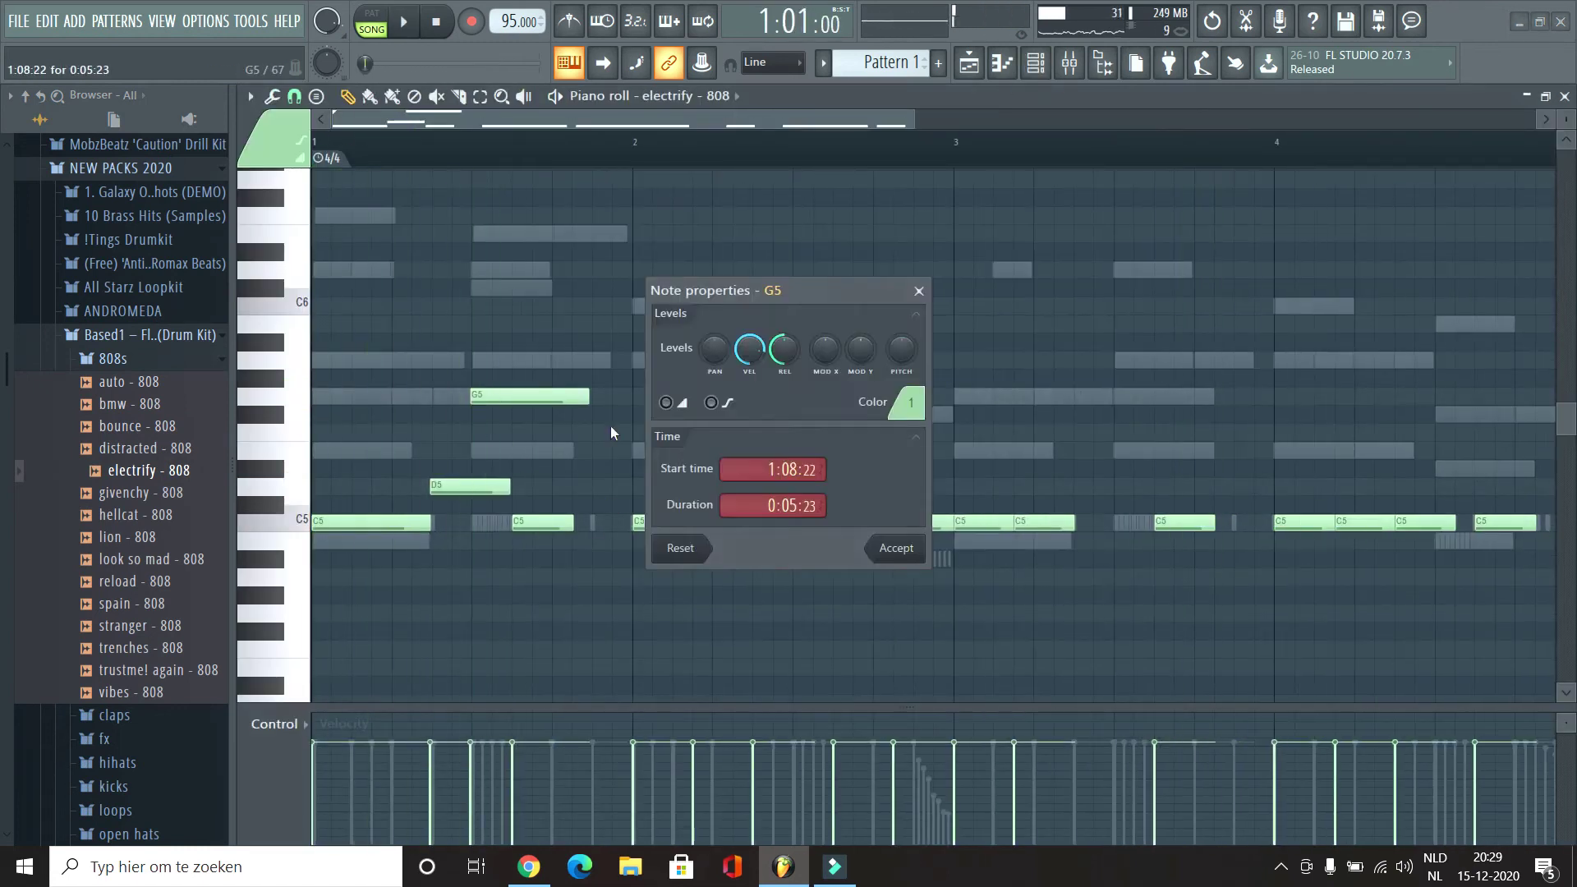
click(679, 402)
click(895, 547)
Step: Shorten the 808 slide note, quantize it and raise it to E6
drag(586, 397, 488, 397)
key(alt+q)
click(1213, 563)
scroll(476, 397, up, 3)
drag(953, 397, 1032, 233)
Step: Delete the second C5 in bar 1, place a longer D5 under the slide note and quantize the notes
right_click(1109, 523)
drag(1067, 487, 1375, 487)
drag(1064, 234, 1230, 252)
click(347, 97)
key(alt+q)
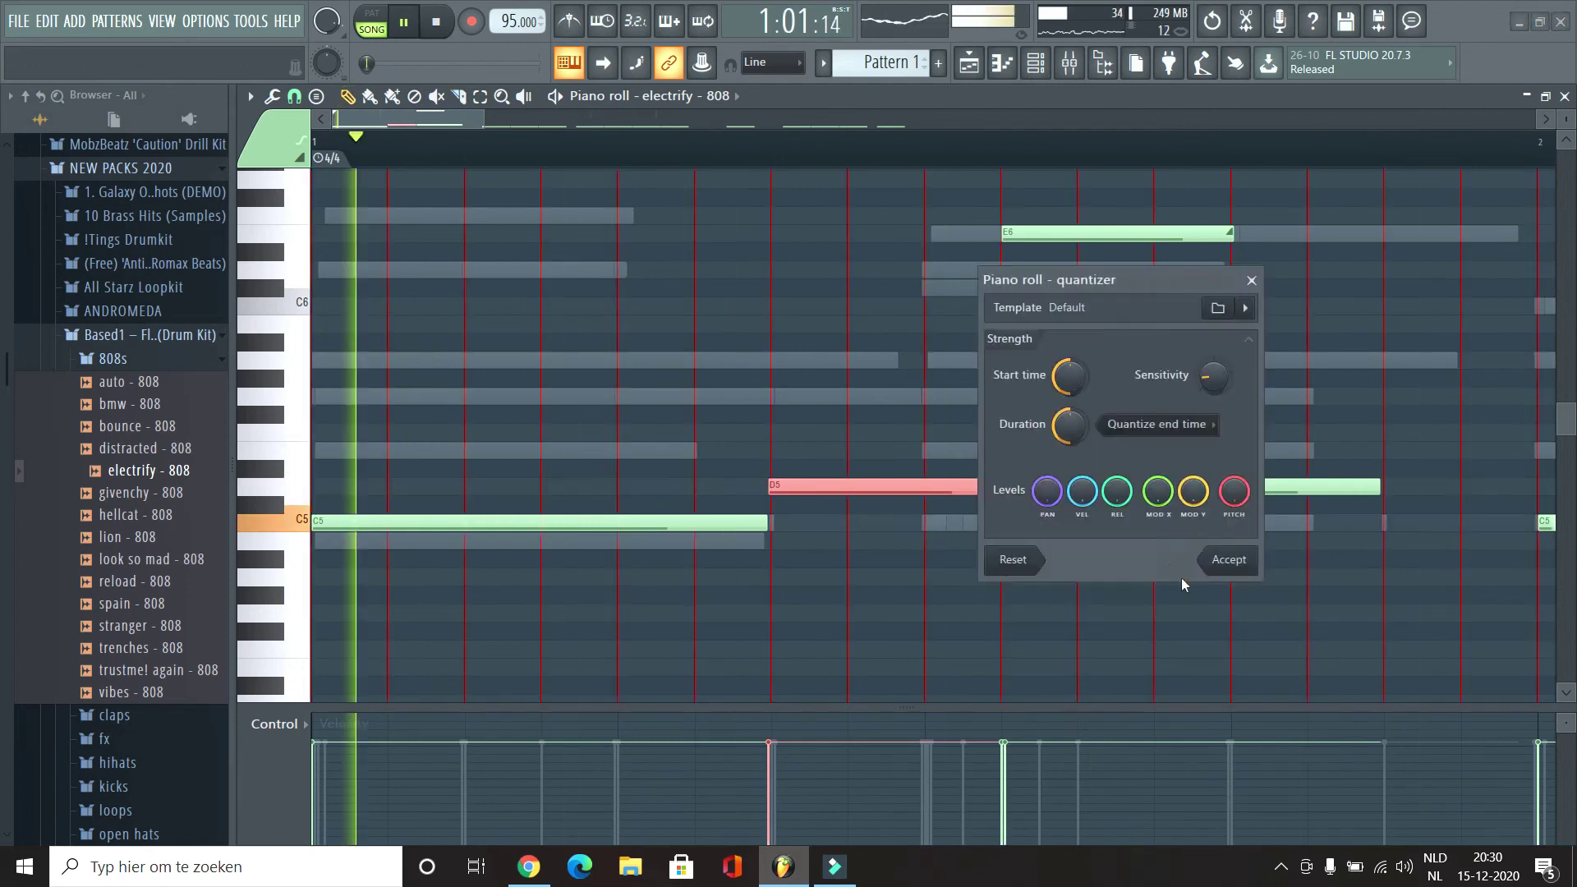
click(1225, 560)
Step: Move the E6 slide note one step to the right, replace the second D5 by extending the first, and audition the bar
drag(1052, 234, 1130, 235)
right_click(1076, 487)
drag(1005, 486, 1367, 486)
mouse_move(483, 120)
mouse_down()
mouse_move(1035, 120)
mouse_move(455, 123)
mouse_up()
key(space)
key(space)
key(space)
key(space)
drag(438, 123, 457, 124)
key(space)
Step: Shorten the first D5 to end at the slide note, add a second D5 beneath it with reduced velocity, and play it
drag(1405, 491, 1036, 497)
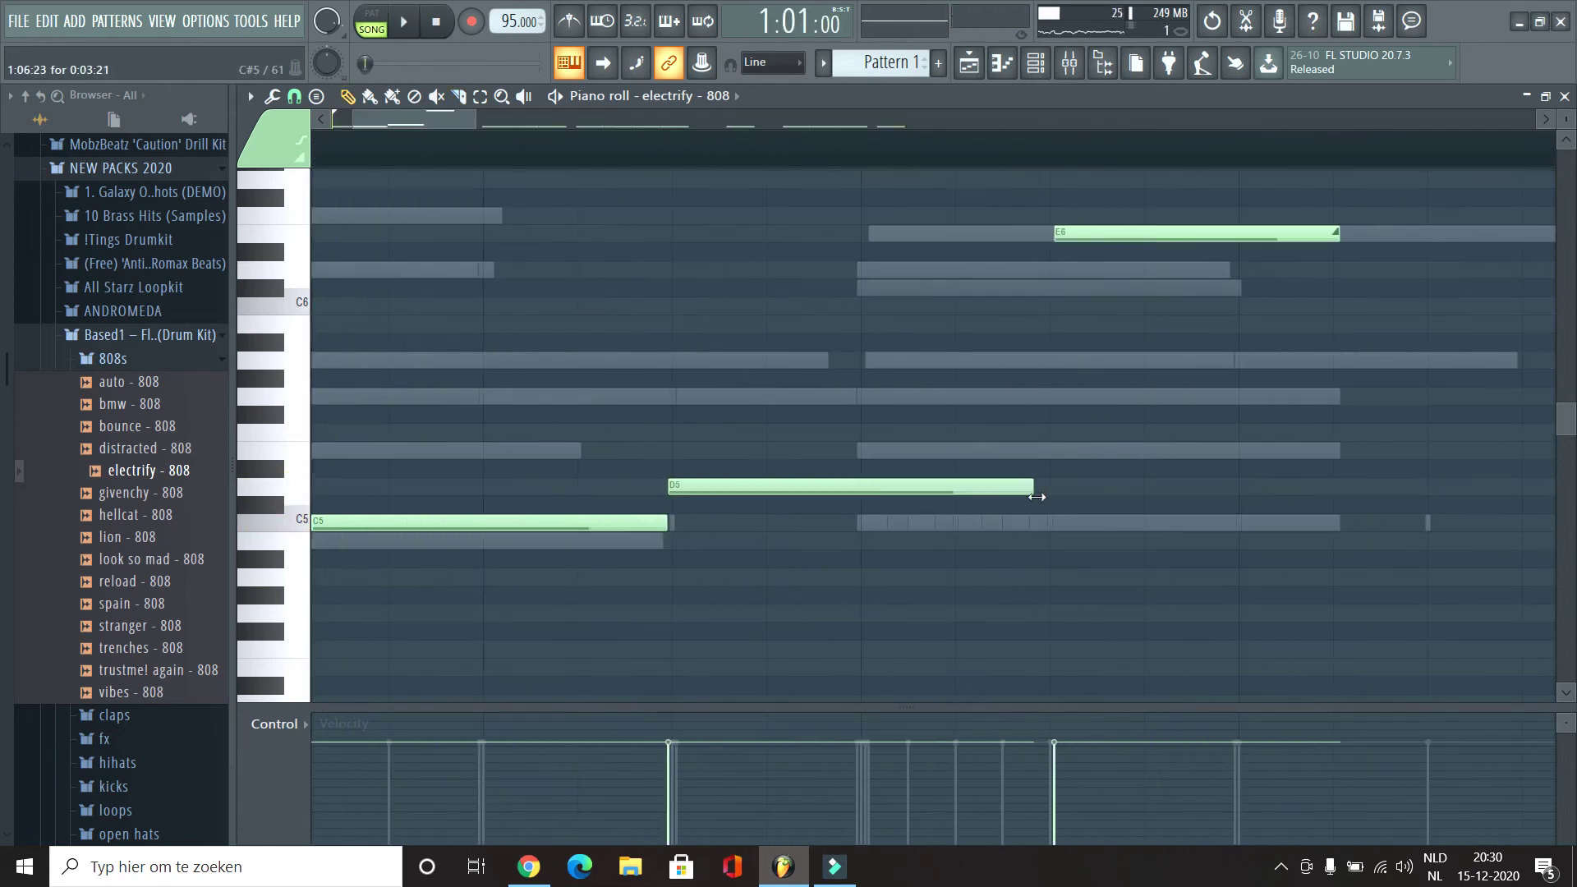
double_click(1119, 485)
drag(744, 350, 743, 391)
click(895, 549)
key(space)
drag(475, 120, 960, 120)
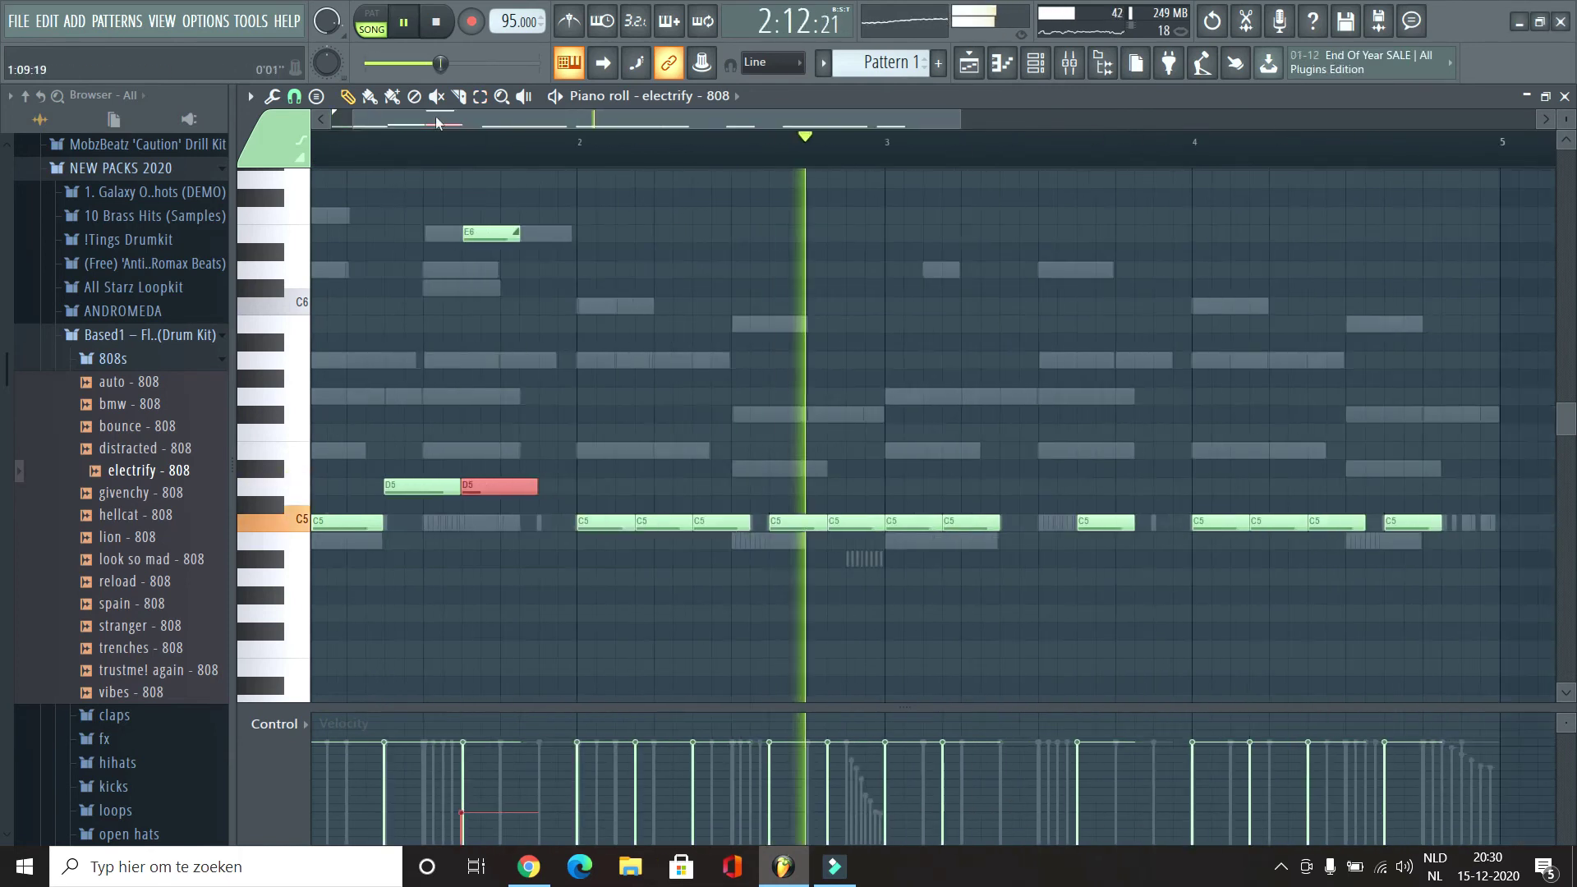
Step: Raise the C5 notes from the start of bar 2 through early bar 3 to E5 and audition them
drag(1033, 503, 583, 562)
key(shift+Up)
key(shift+Up)
key(shift+Up)
key(shift+Up)
key(space)
key(space)
Step: Extend the second D5 to the end of bar 1, move the last note of bar 2 to F#5 and audition
click(348, 97)
key(space)
key(space)
drag(537, 486, 574, 487)
drag(854, 450, 854, 415)
key(space)
key(space)
Step: Audition the line and add a third E5 note in bar 3 directly after the first two
double_click(1208, 524)
click(1221, 567)
key(space)
key(space)
key(space)
click(1027, 450)
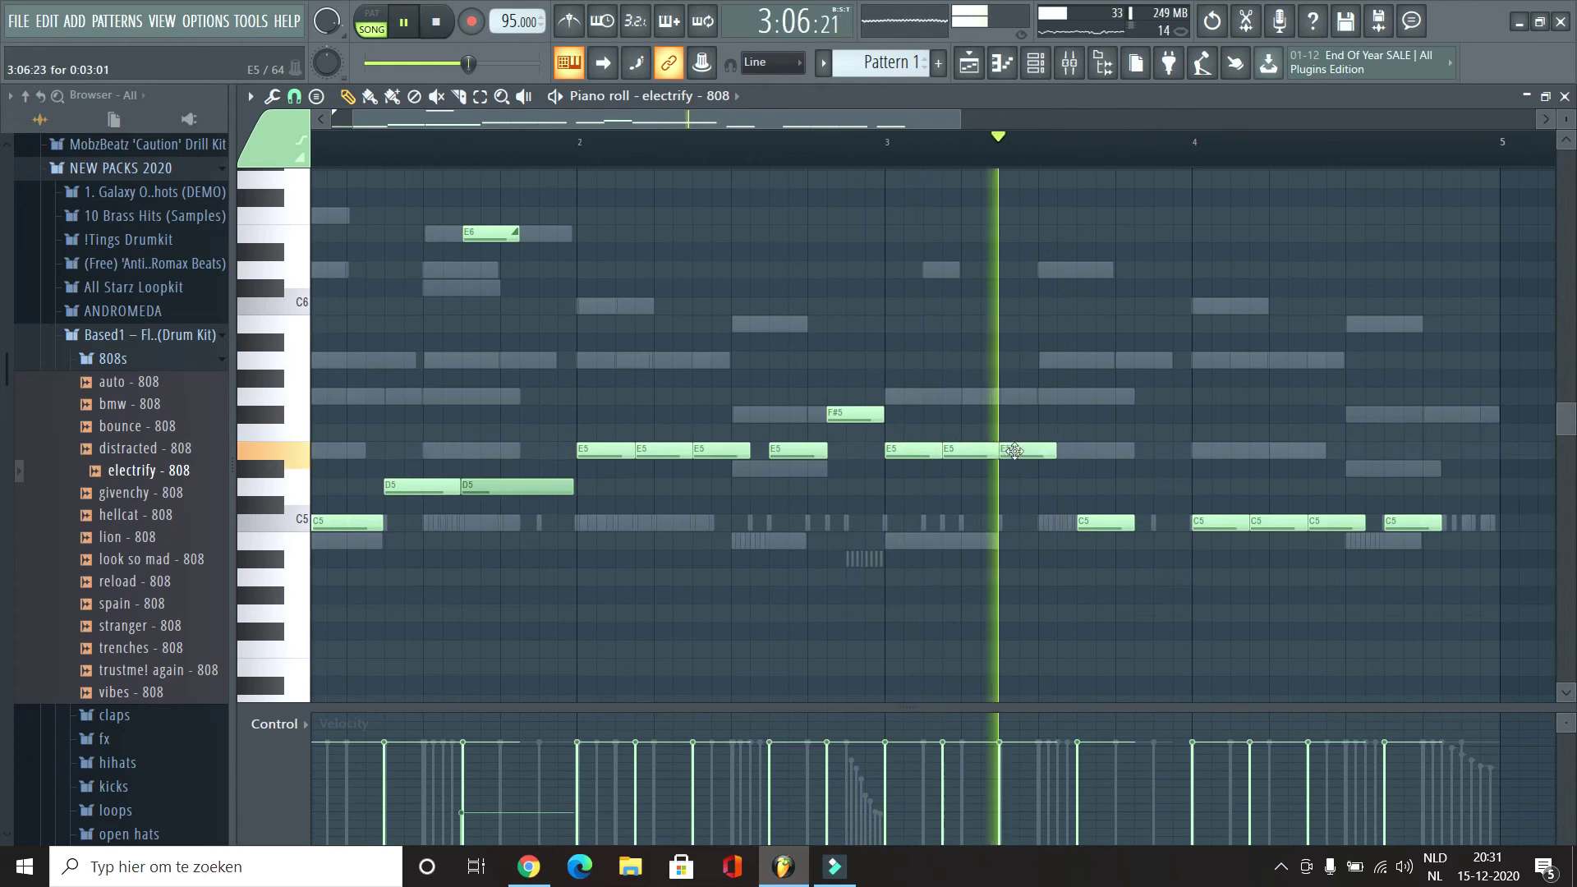
Step: Chop the third E5 note of bar 3 into a rapid roll and shape its velocities with the LFO tool
key(alt+r)
click(1255, 187)
key(alt+a)
click(1248, 621)
key(alt+o)
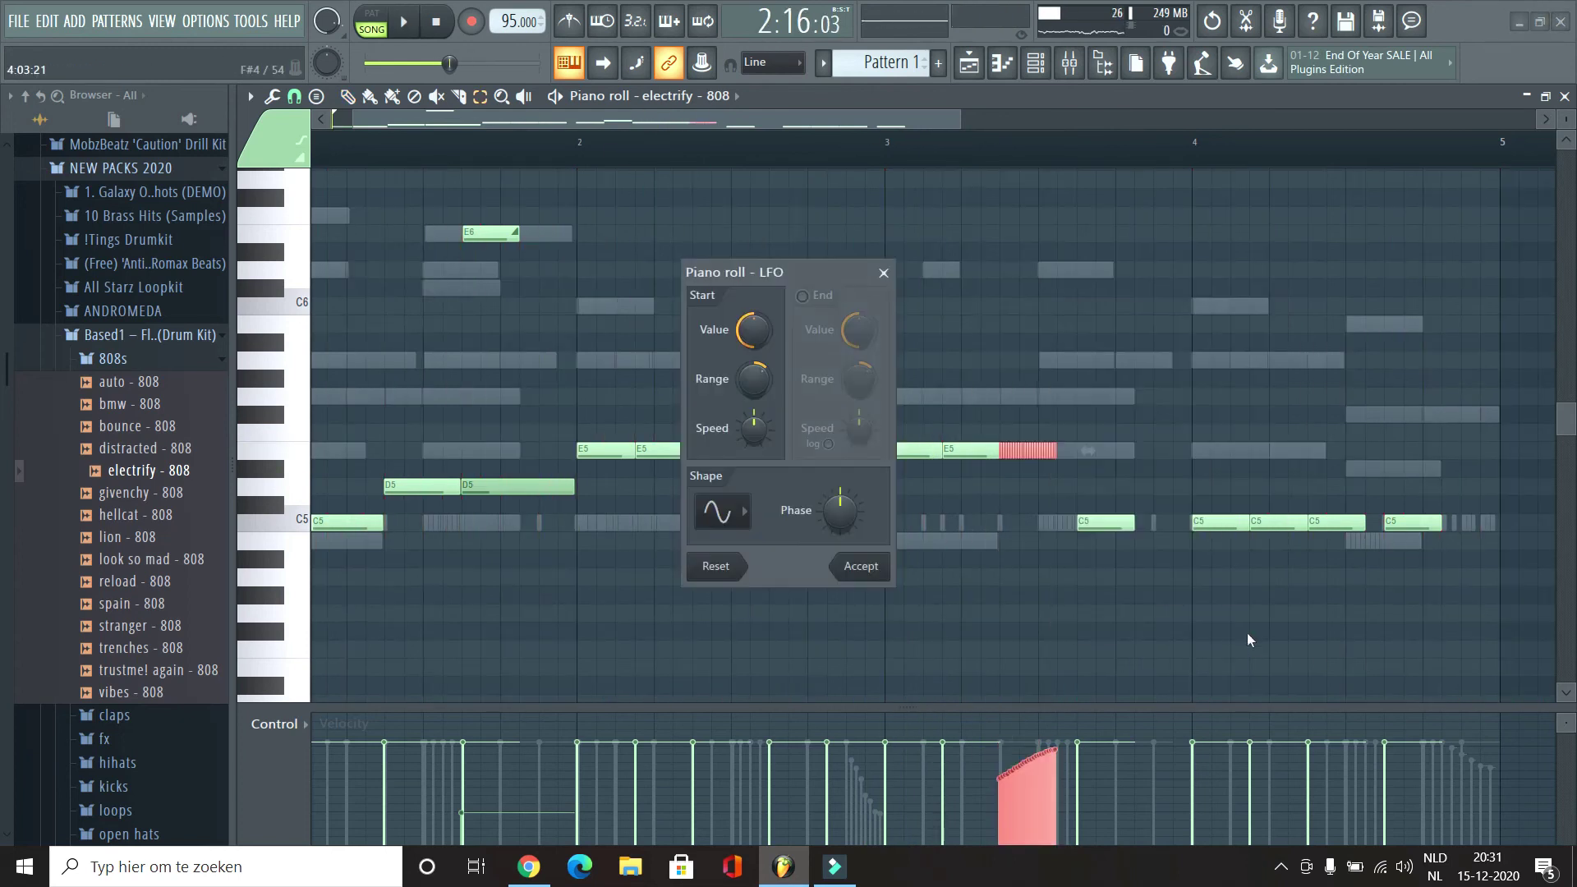
key(space)
click(859, 564)
Step: Raise the last C5 note of bar 4 six semitones to F#5 and play it
drag(449, 63, 456, 63)
click(349, 97)
scroll(1158, 526, down, 1)
key(space)
ctrl+click(1209, 527)
key(shift+Up)
key(shift+Up)
key(shift+Up)
key(shift+Up)
key(shift+Up)
key(shift+Up)
key(space)
scroll(1197, 520, down, 1)
double_click(933, 454)
key(Escape)
click(348, 97)
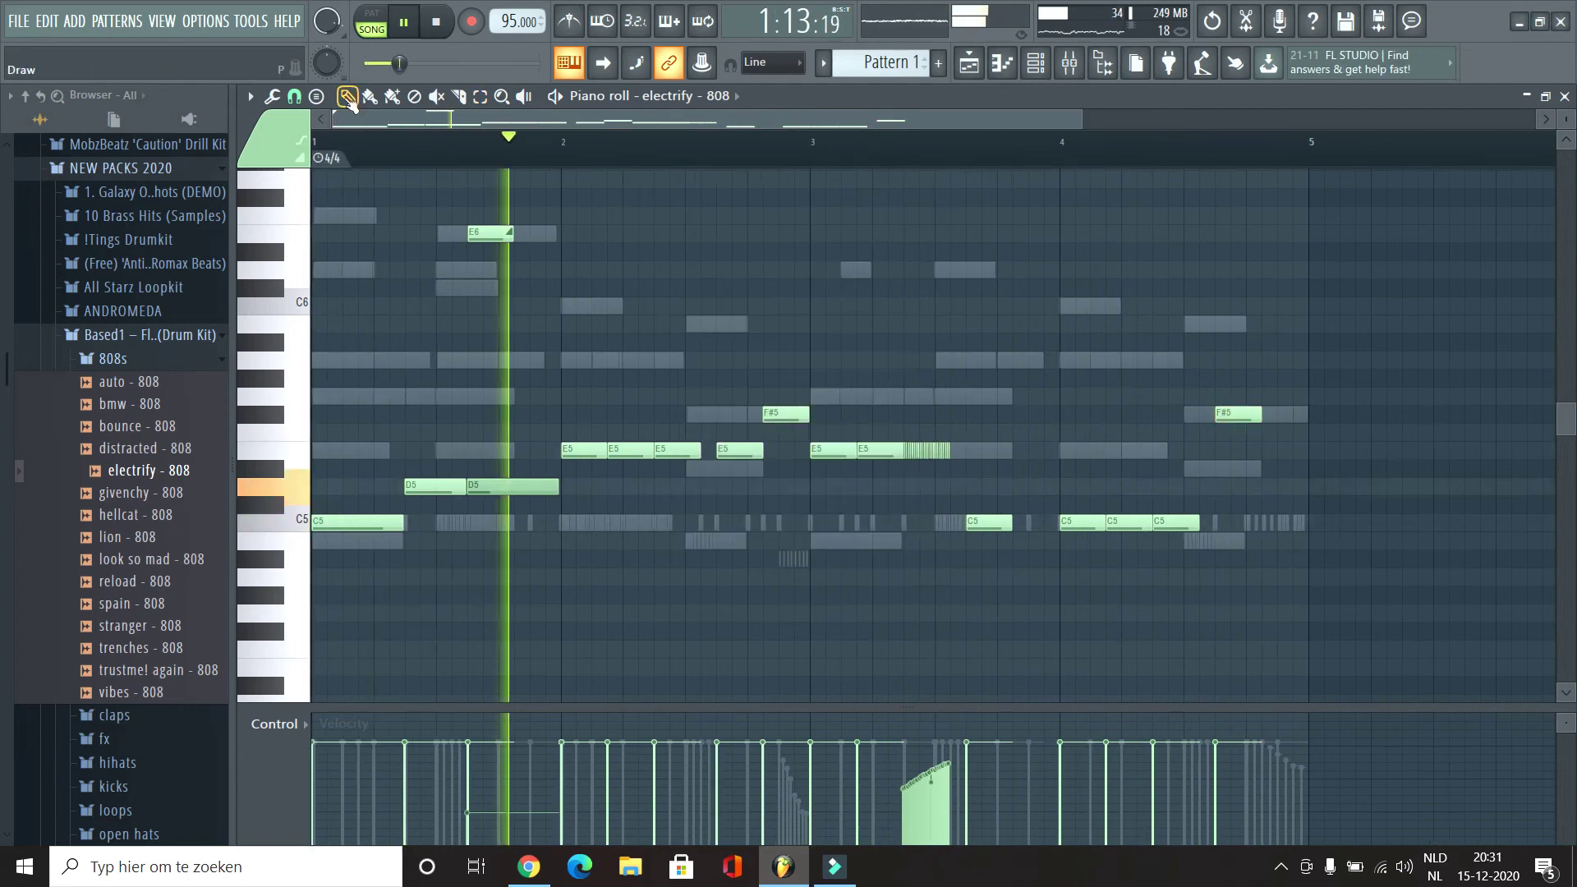
Step: Raise the three remaining C5 notes at the start of bar 4 to E5 and audition them
key(space)
key(space)
scroll(684, 465, up, 5)
drag(526, 118, 866, 125)
click(480, 97)
drag(1125, 546, 598, 513)
key(shift+Up)
key(shift+Up)
key(shift+Up)
key(shift+Up)
key(space)
key(space)
Step: Try extra high notes at the end of bar 4 with a shortened F#5, and delete the trial notes
scroll(1137, 450, down, 6)
click(349, 97)
click(996, 323)
click(1008, 306)
scroll(1055, 320, up, 5)
drag(805, 305, 890, 251)
drag(708, 414, 550, 414)
right_click(887, 251)
right_click(731, 324)
Step: Place a B5 near the end of bar 4, lengthen the F#5 before it and extend the last E5 to meet the F#5
click(657, 326)
right_click(657, 326)
click(566, 326)
drag(587, 325, 770, 326)
drag(547, 414, 642, 414)
drag(396, 450, 472, 450)
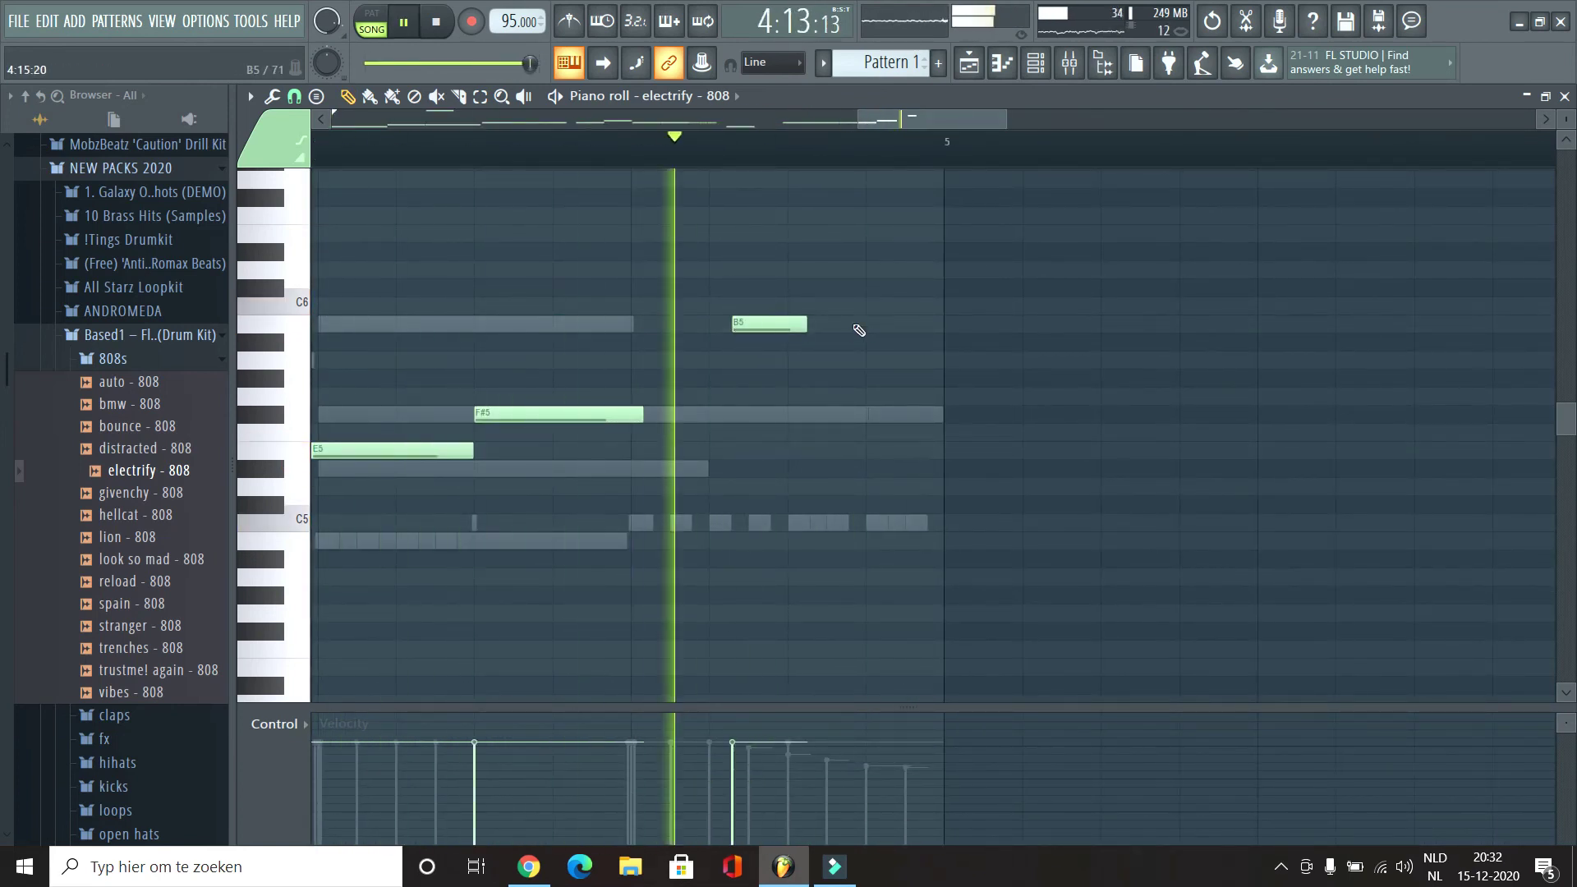
Step: Delete the trial B5 in bar 4, move the F#5 up to B5 and place a second B5 shortly after it
right_click(768, 325)
key(space)
key(space)
drag(622, 418, 630, 324)
click(791, 324)
drag(791, 324, 713, 324)
Step: Replace the chopped E5 roll in bar 3 with a G5 note and chop that note into a rapid roll
drag(512, 63, 427, 63)
scroll(895, 404, down, 5)
drag(900, 145, 692, 161)
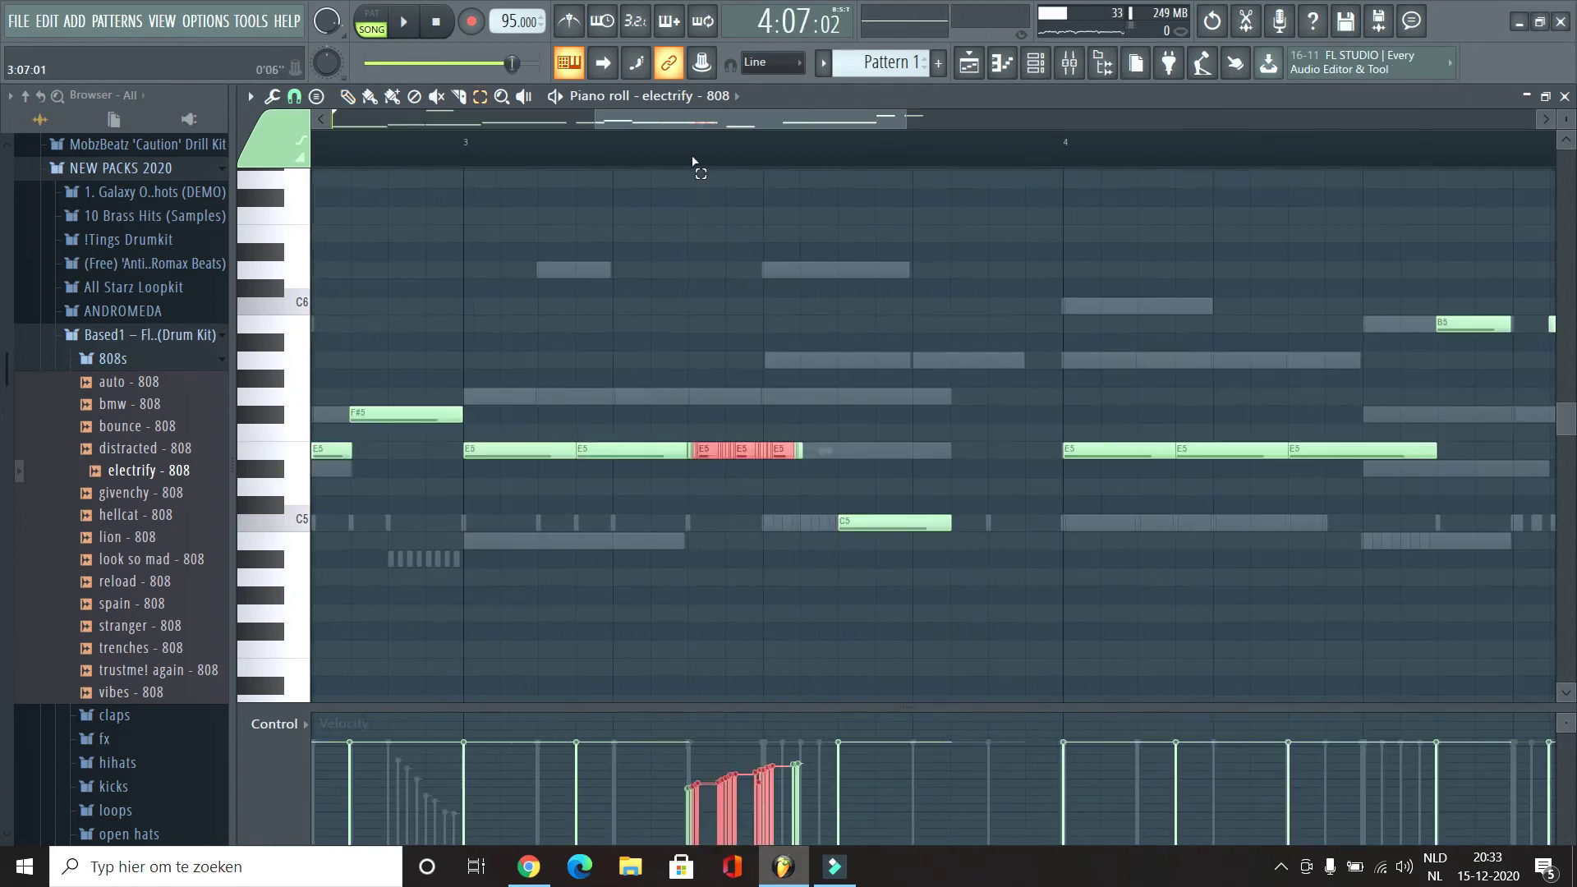
ctrl+click(739, 396)
key(alt+q)
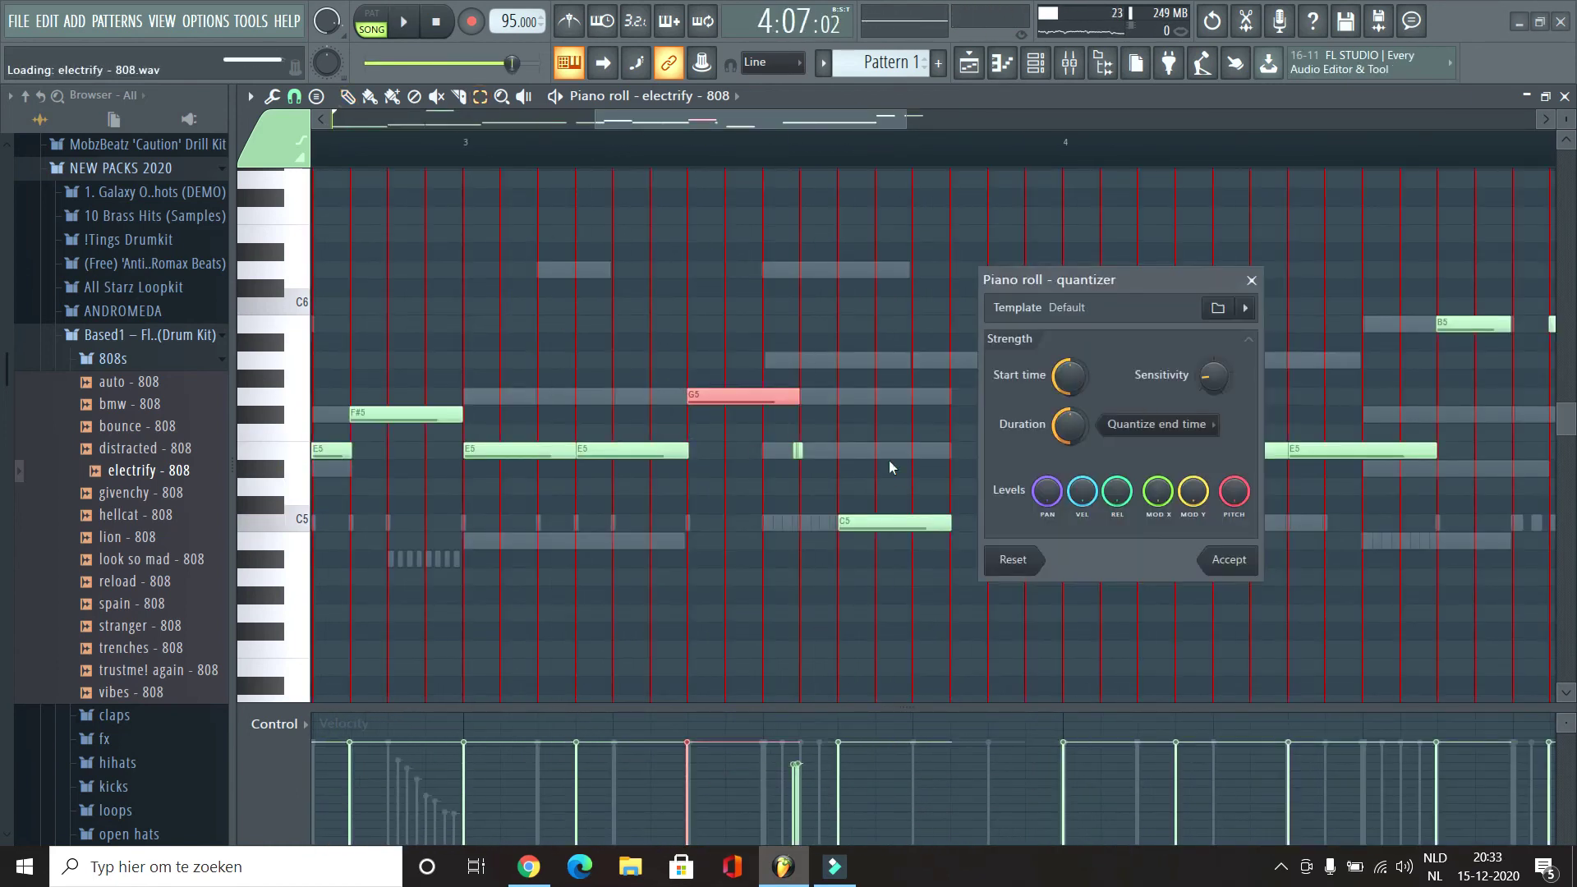
click(1255, 280)
key(alt+u)
click(1246, 619)
key(alt+s)
Step: Lower the new bar 3 roll three semitones to E5 and adjust its note properties
drag(512, 64, 473, 63)
key(space)
ctrl+drag(817, 397, 679, 391)
key(shift+Down)
key(shift+Down)
key(shift+Down)
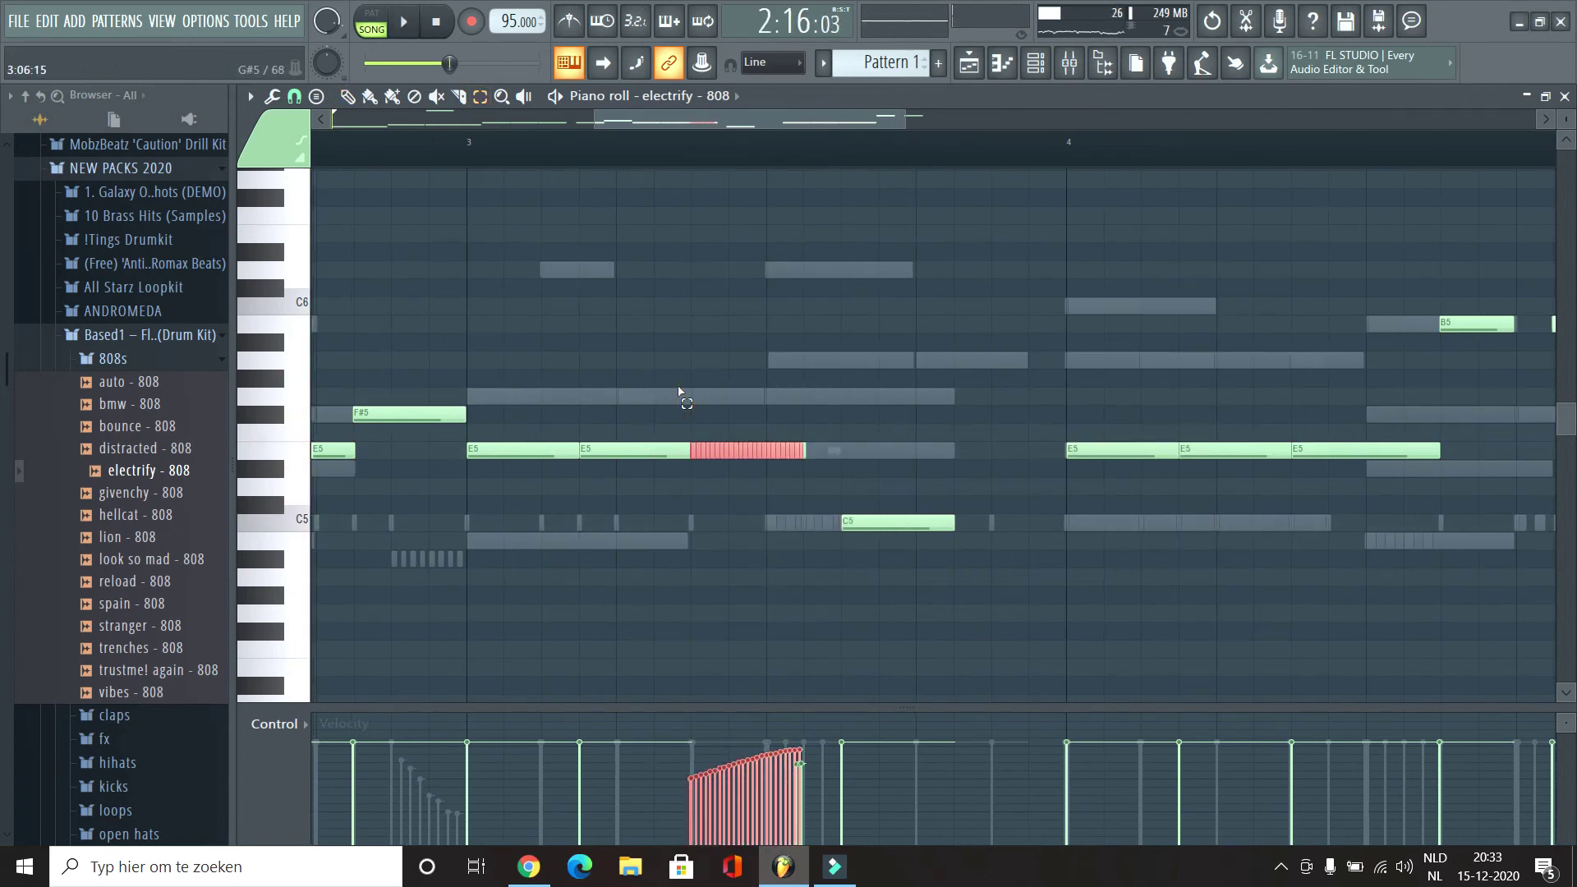
drag(472, 64, 486, 63)
double_click(743, 450)
drag(743, 419, 742, 431)
click(895, 476)
ctrl+click(990, 507)
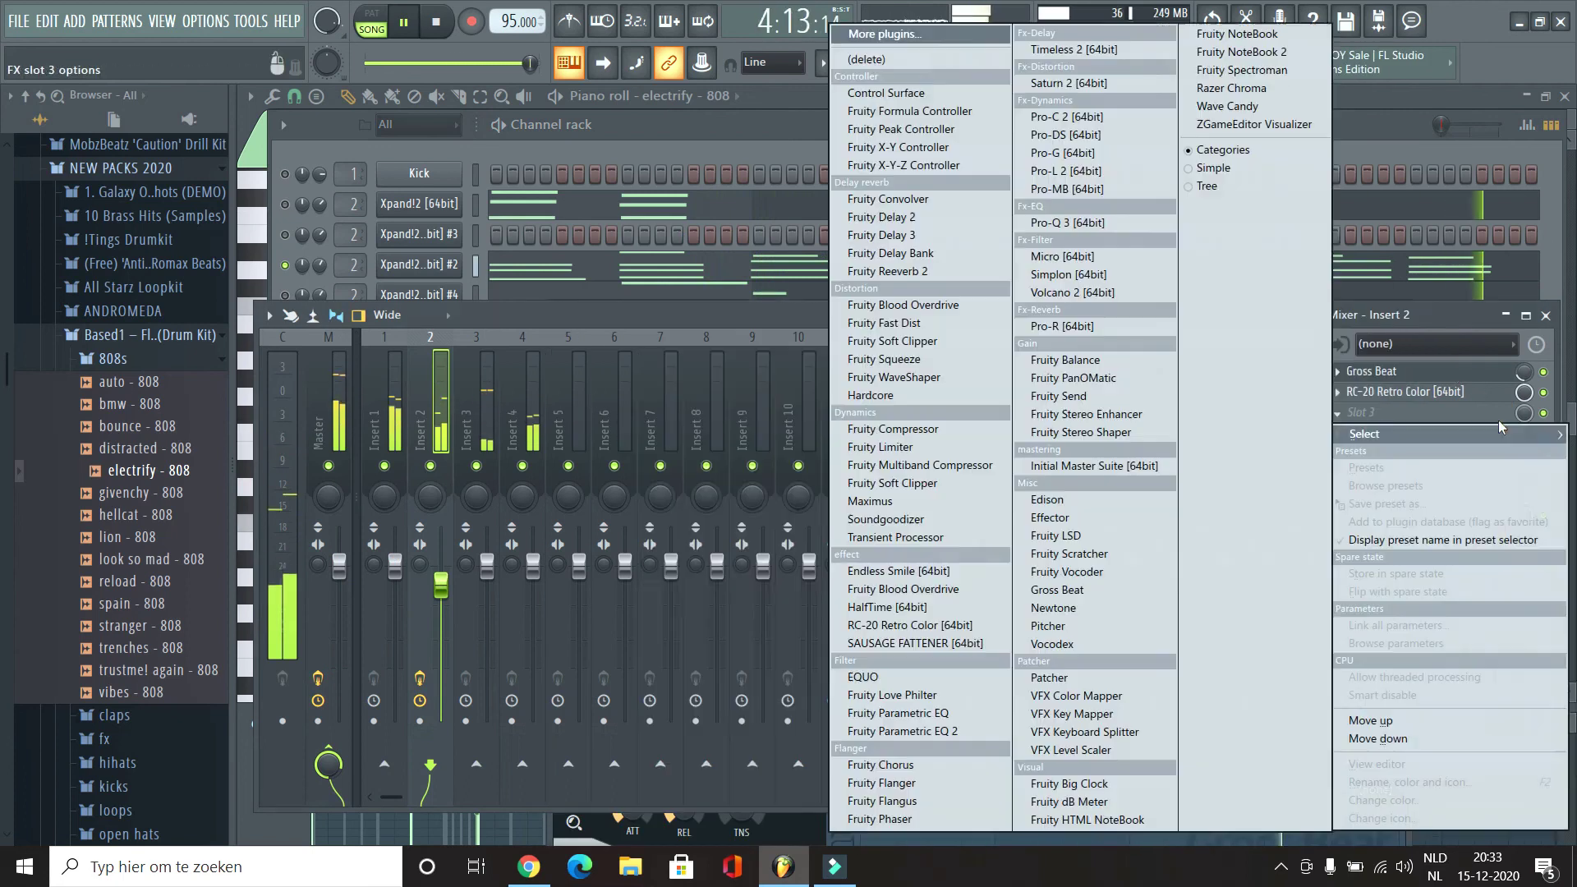
Step: Load Endless Smile [64bit] into slot 3 of mixer Insert 2, reposition its window and play the beat
click(951, 574)
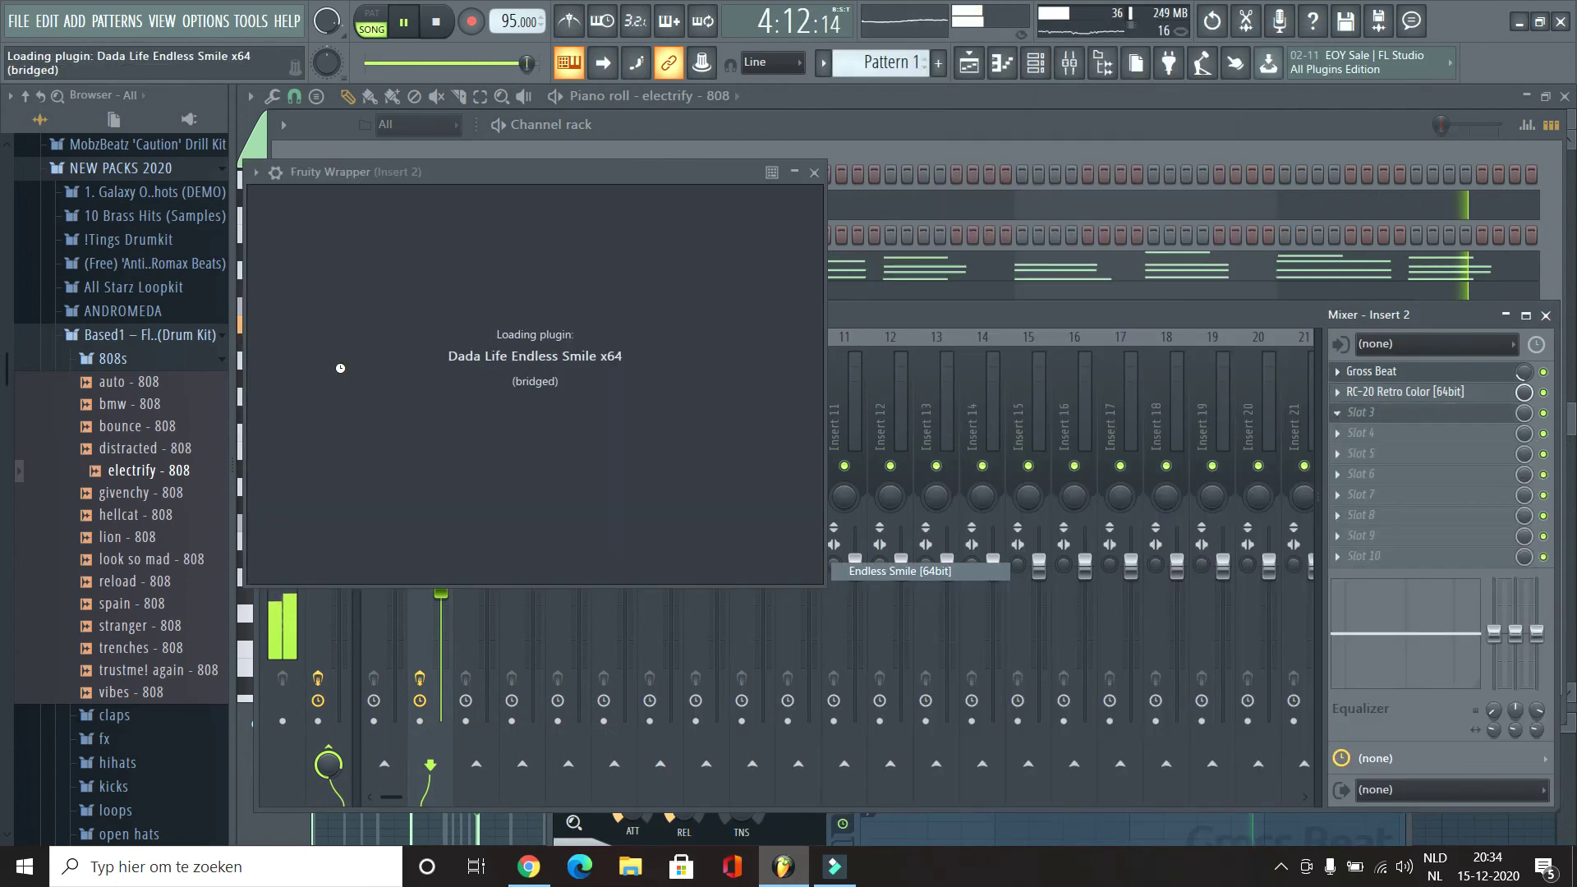
key(space)
drag(559, 172, 696, 207)
key(space)
Step: Turn up Endless Smile's intensity slightly and advance its effect preset two positions
drag(661, 349, 661, 333)
click(649, 519)
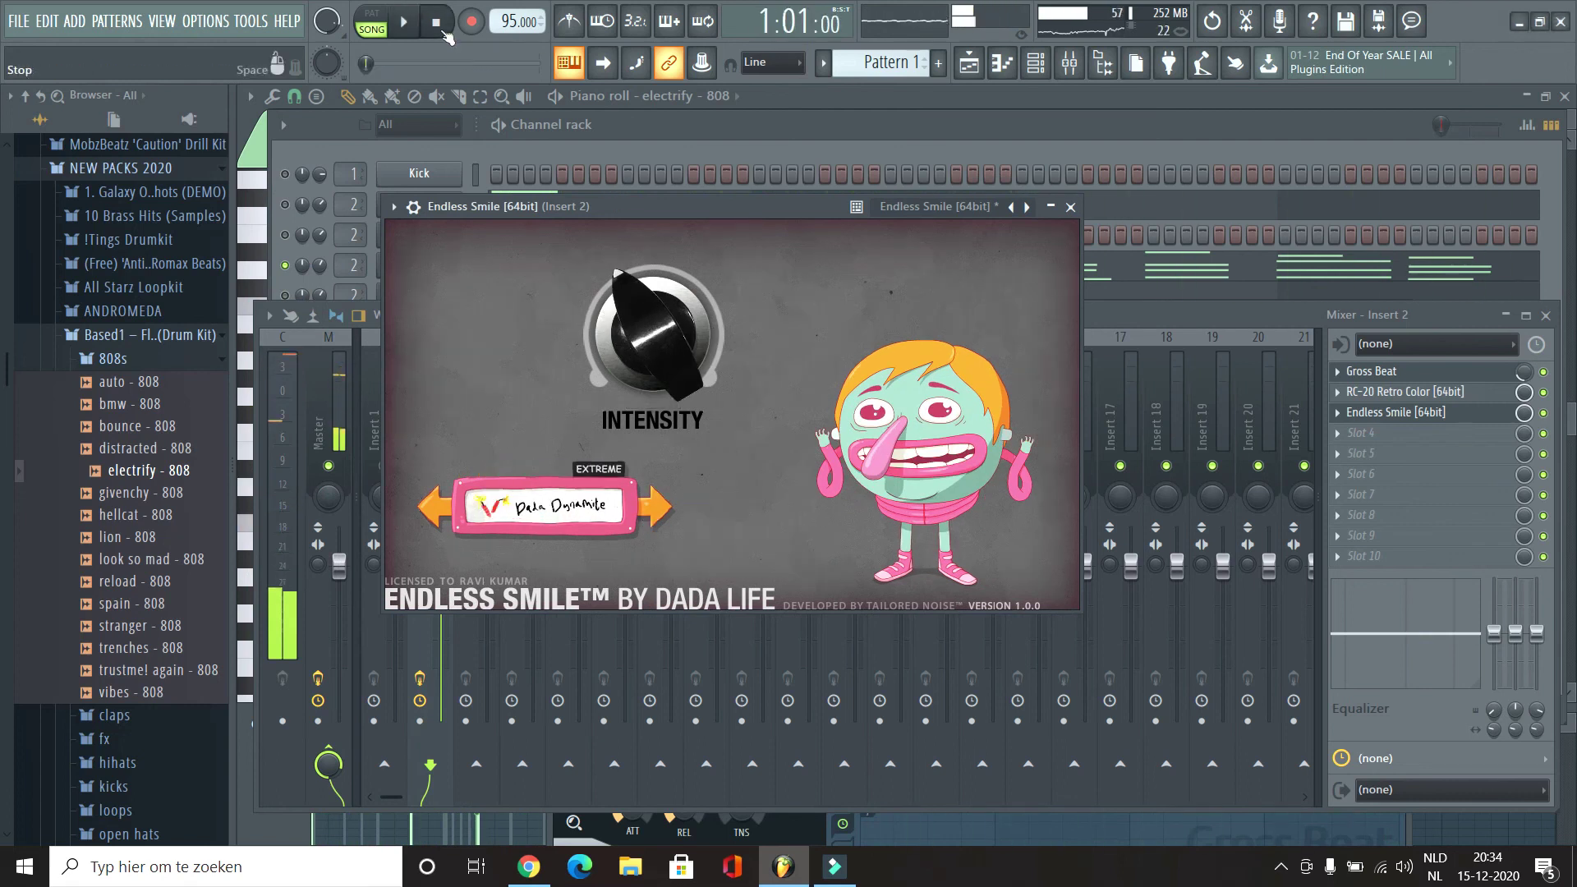
click(653, 517)
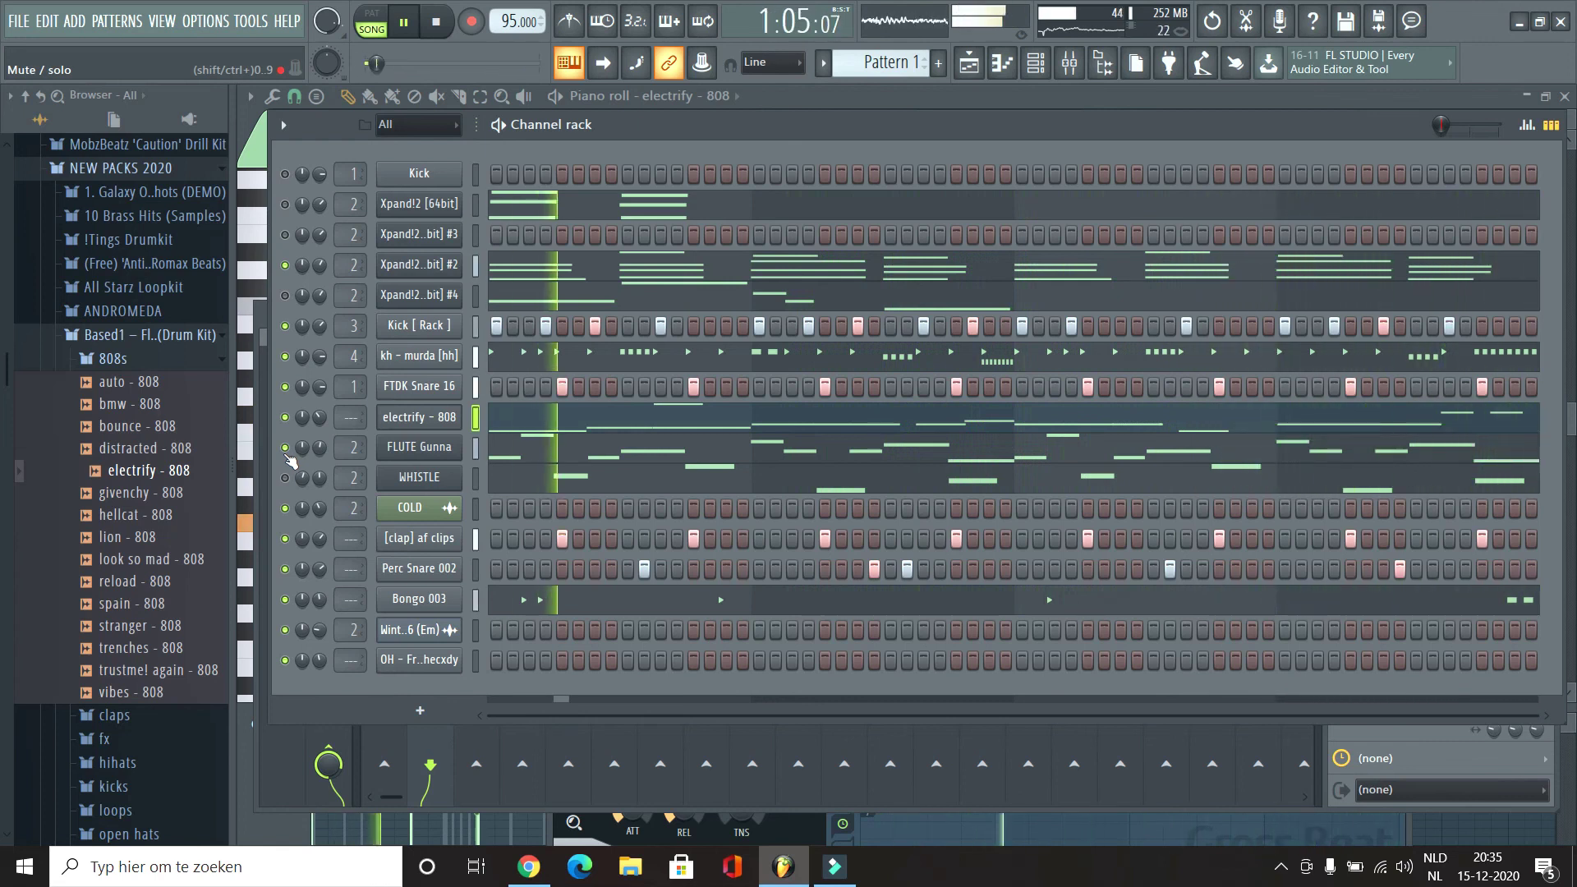
Step: Check the channel rack, open the playlist and widen its timeline to show Pattern 1 and the ambient vox clip in full
click(1035, 64)
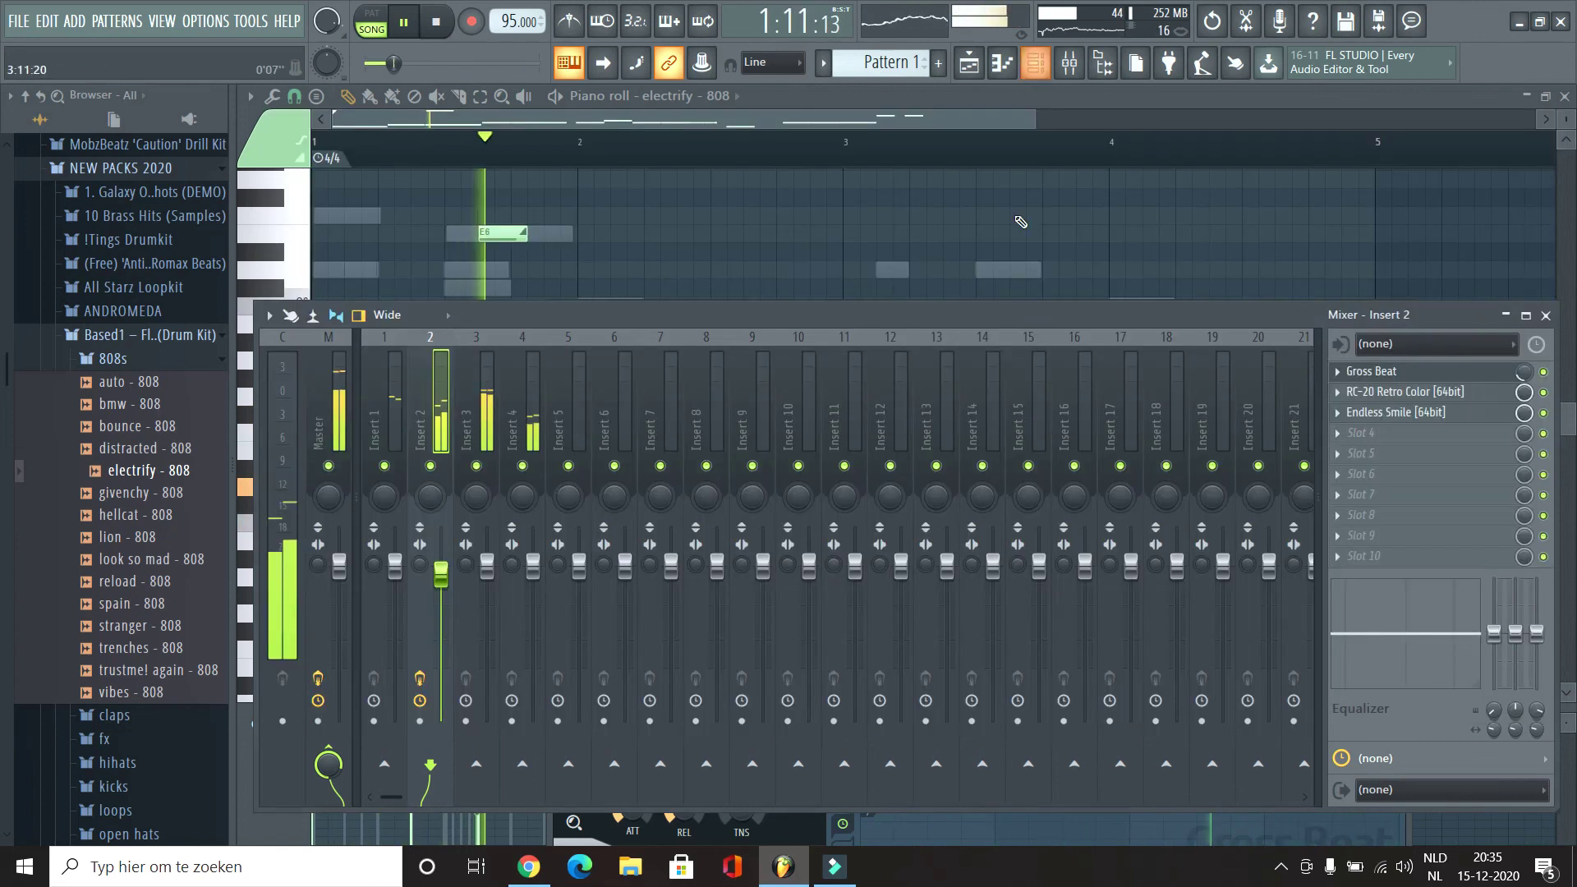
click(1036, 63)
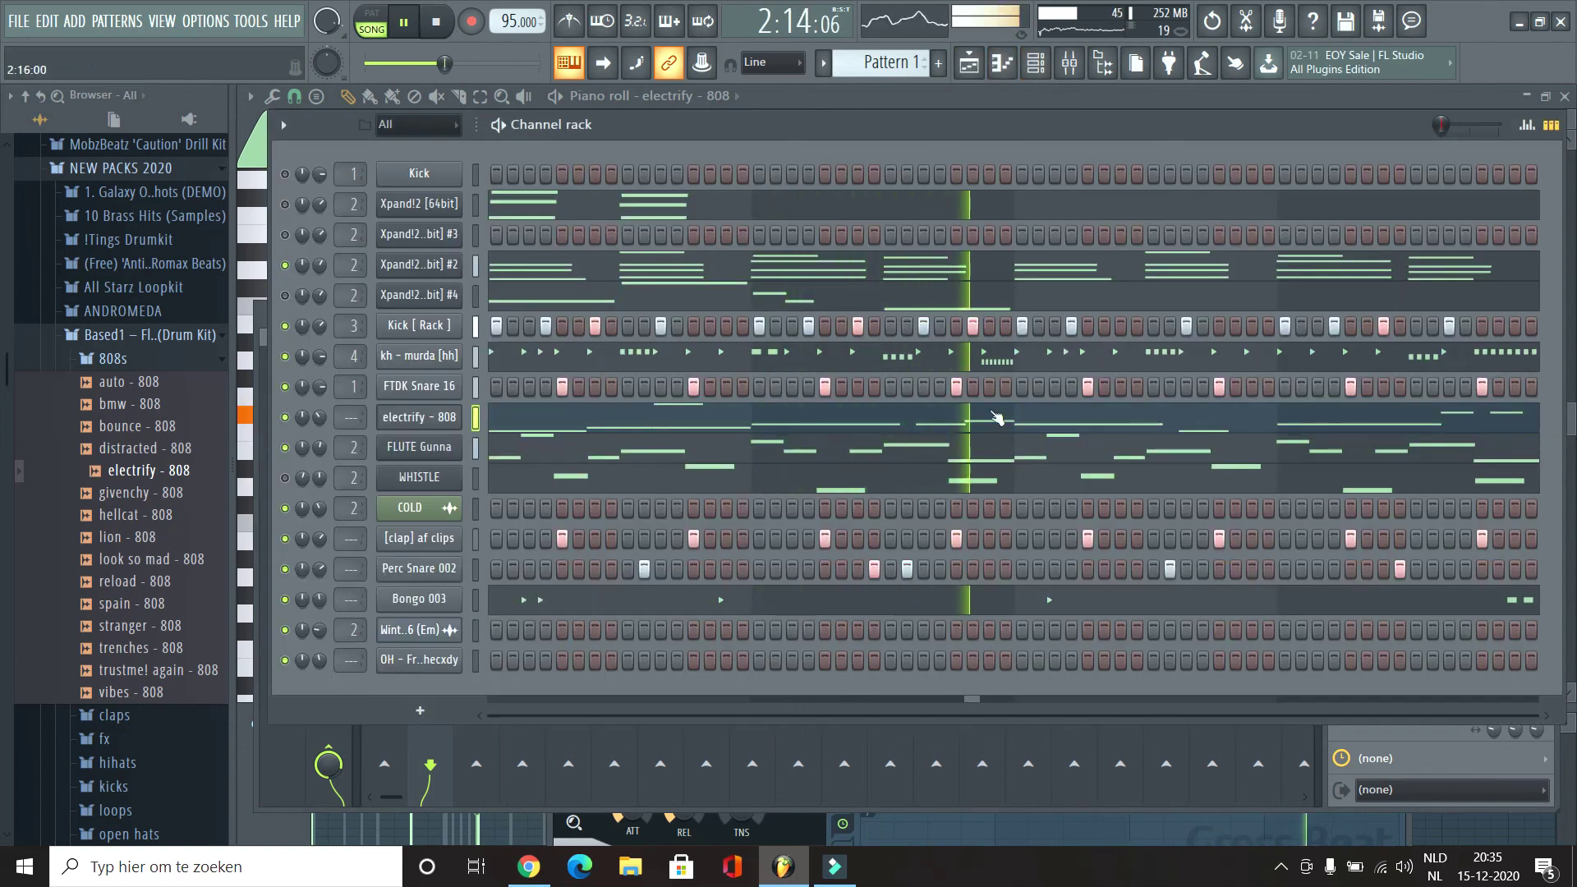
click(969, 64)
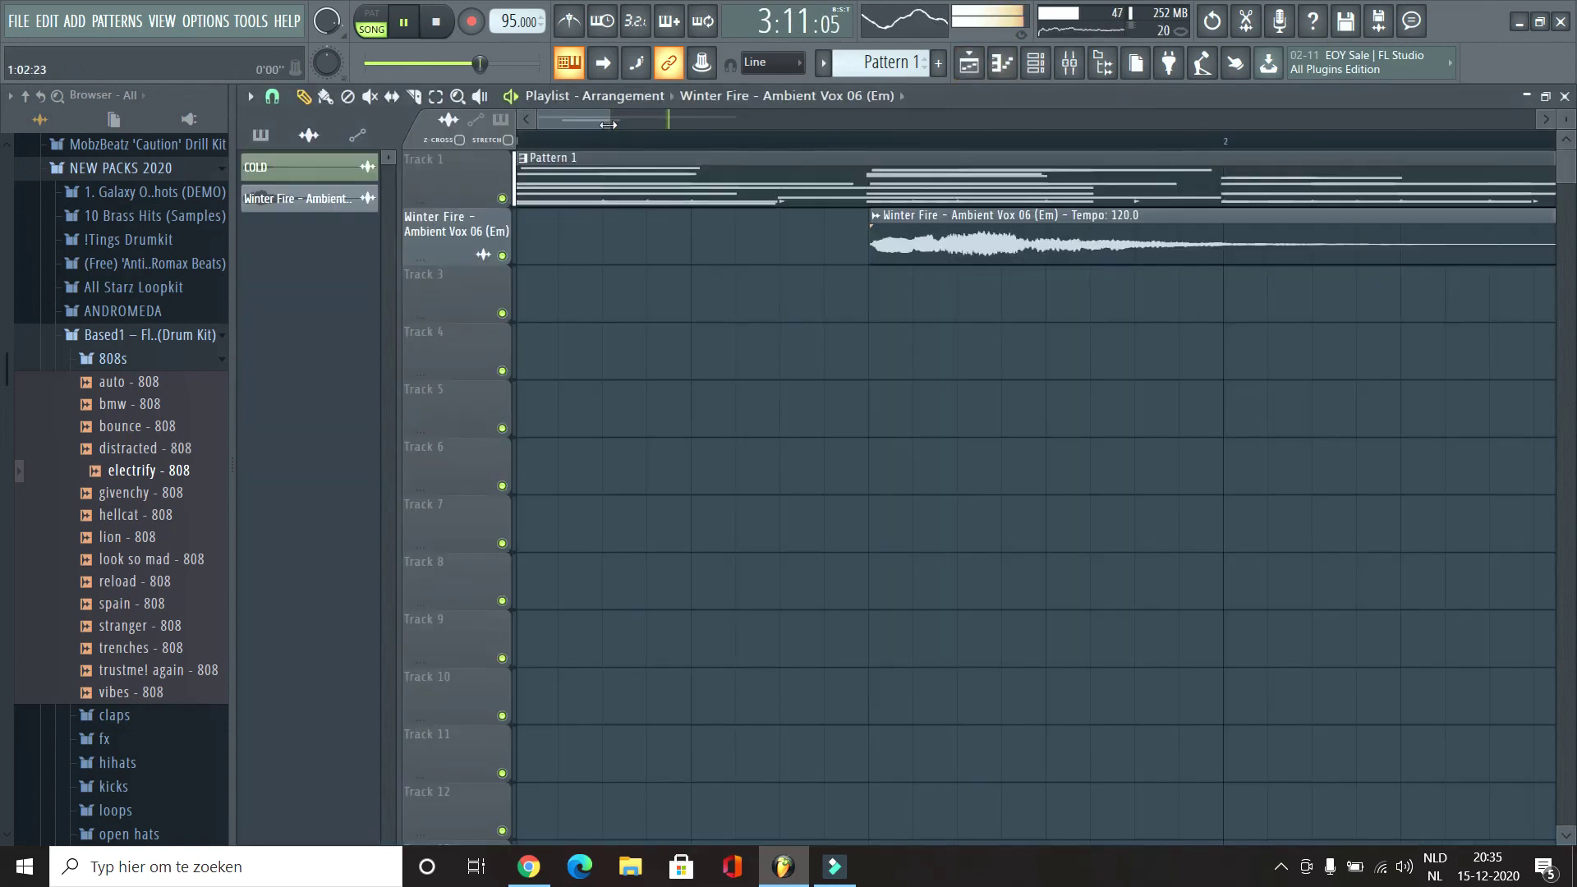
drag(610, 118, 1380, 119)
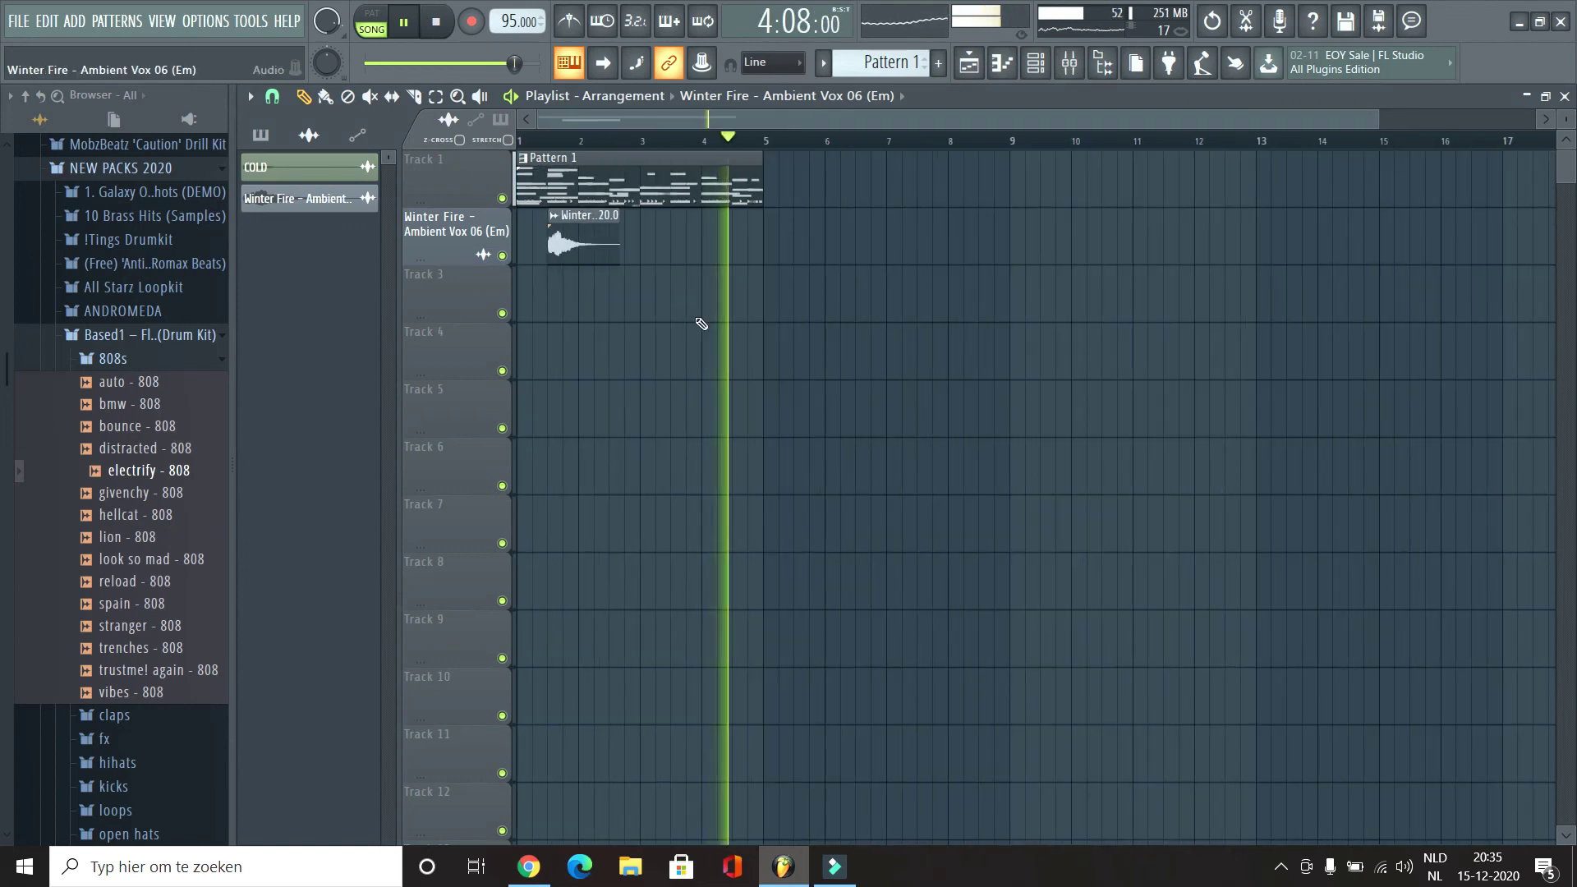